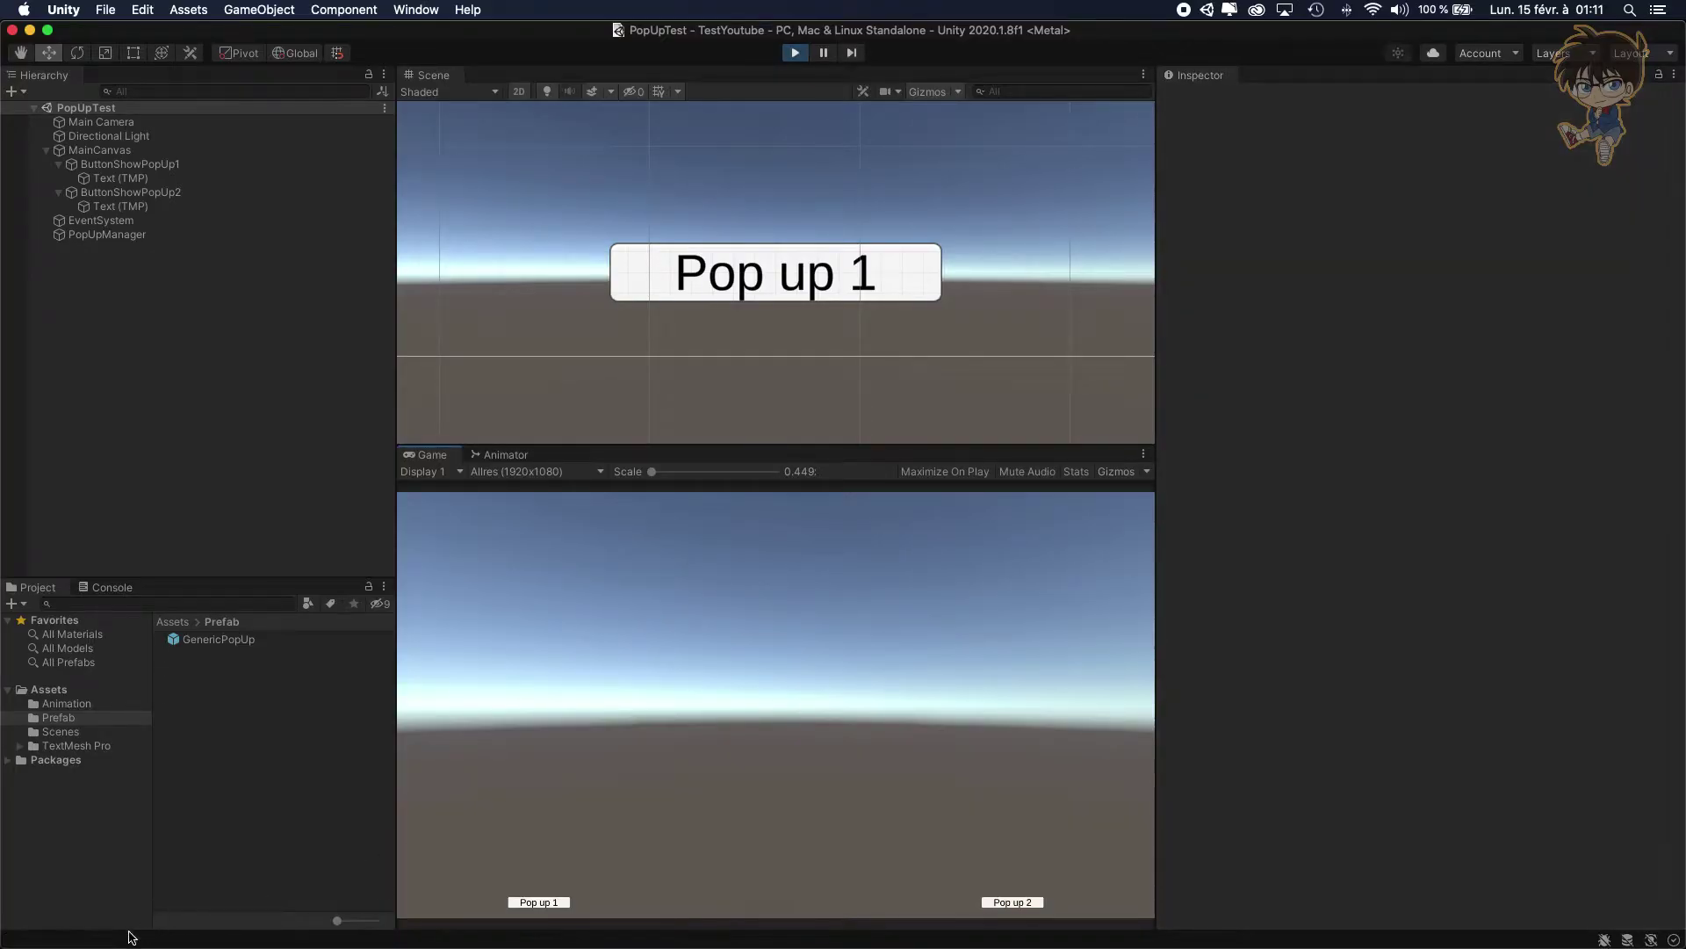
In Play mode, close Pop up 1 with Cool and Pop up 2 with Validate, checking the Console log
left_click(532, 904)
left_click(532, 904)
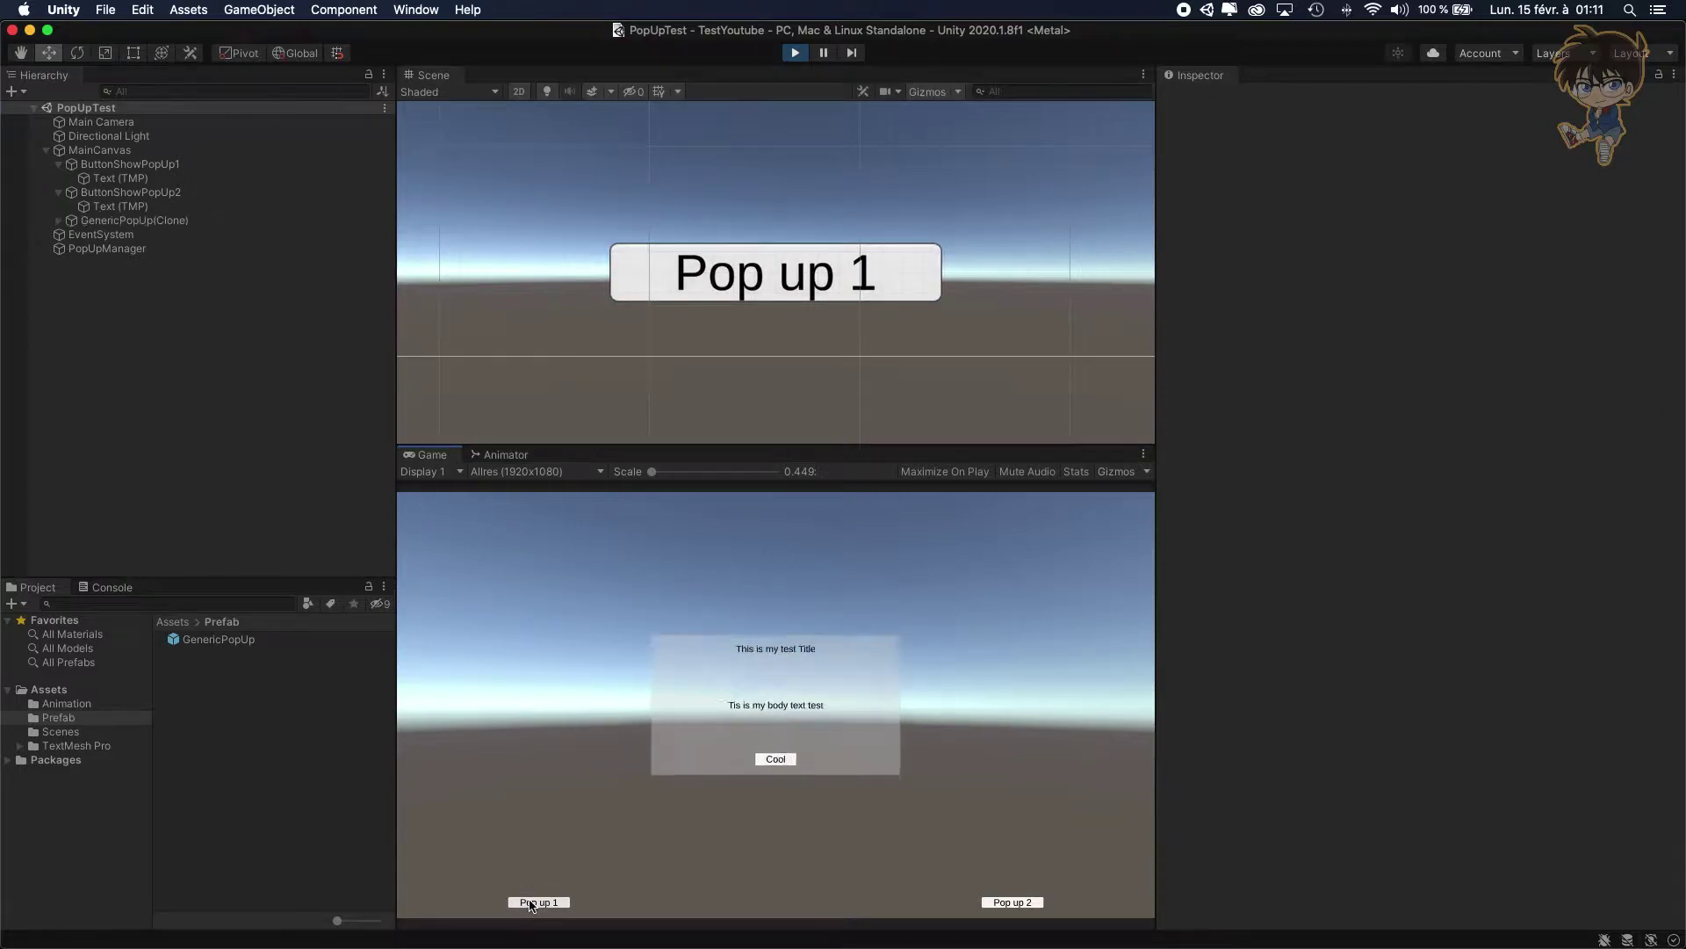
left_click(788, 794)
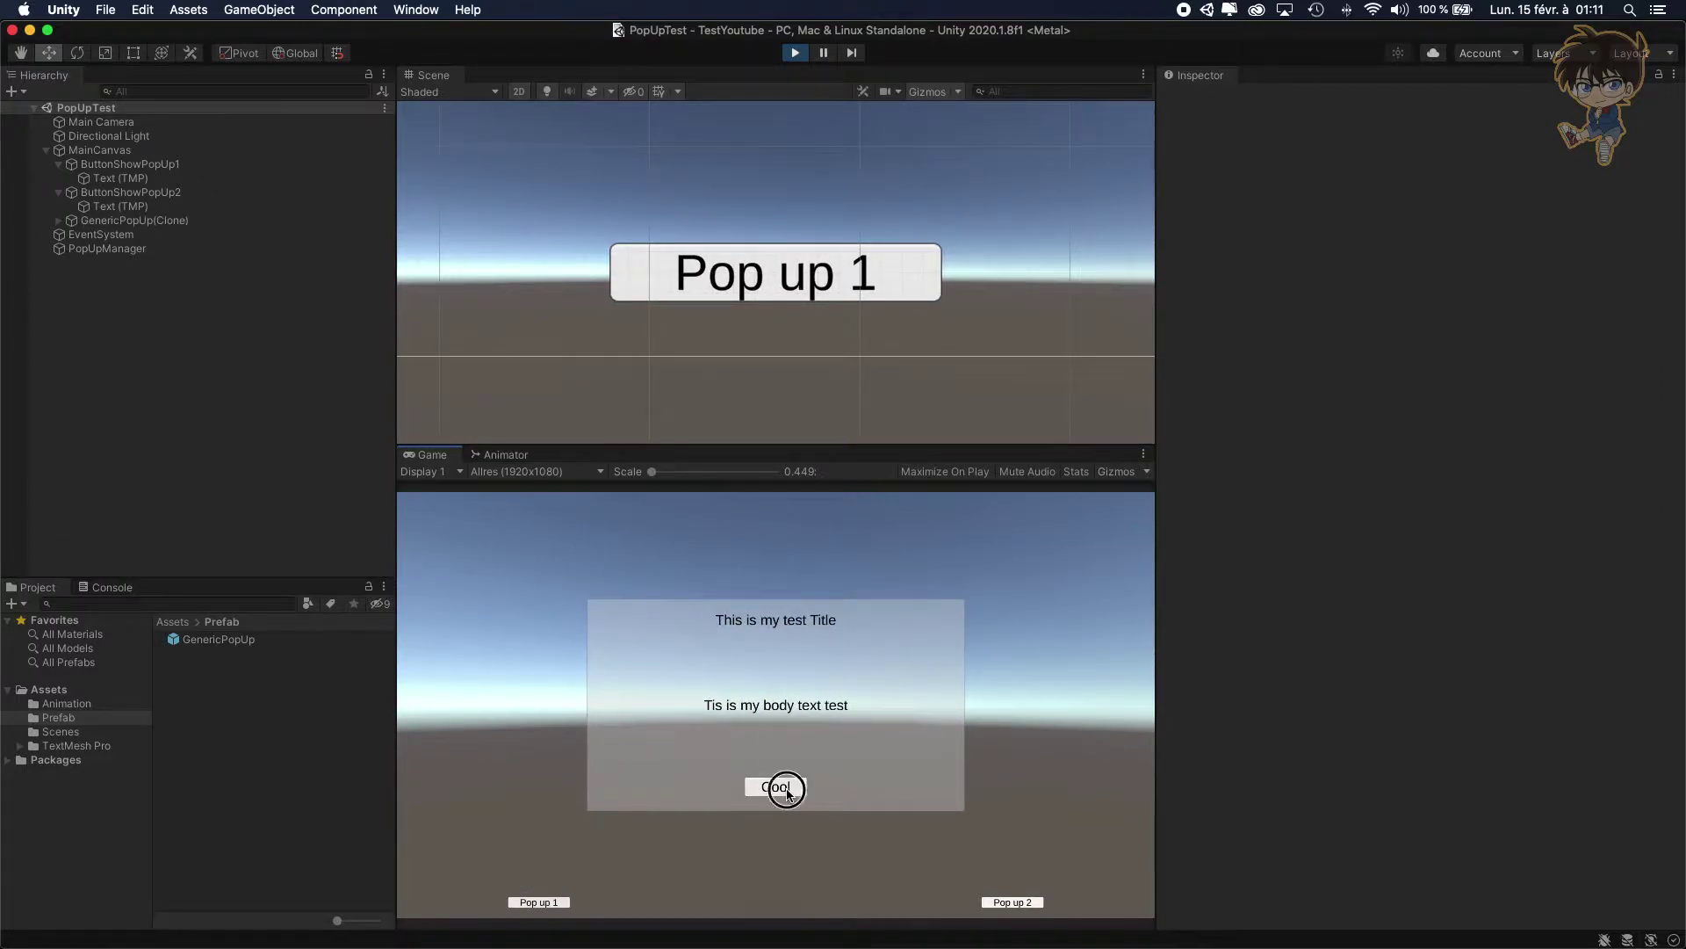
left_click(88, 939)
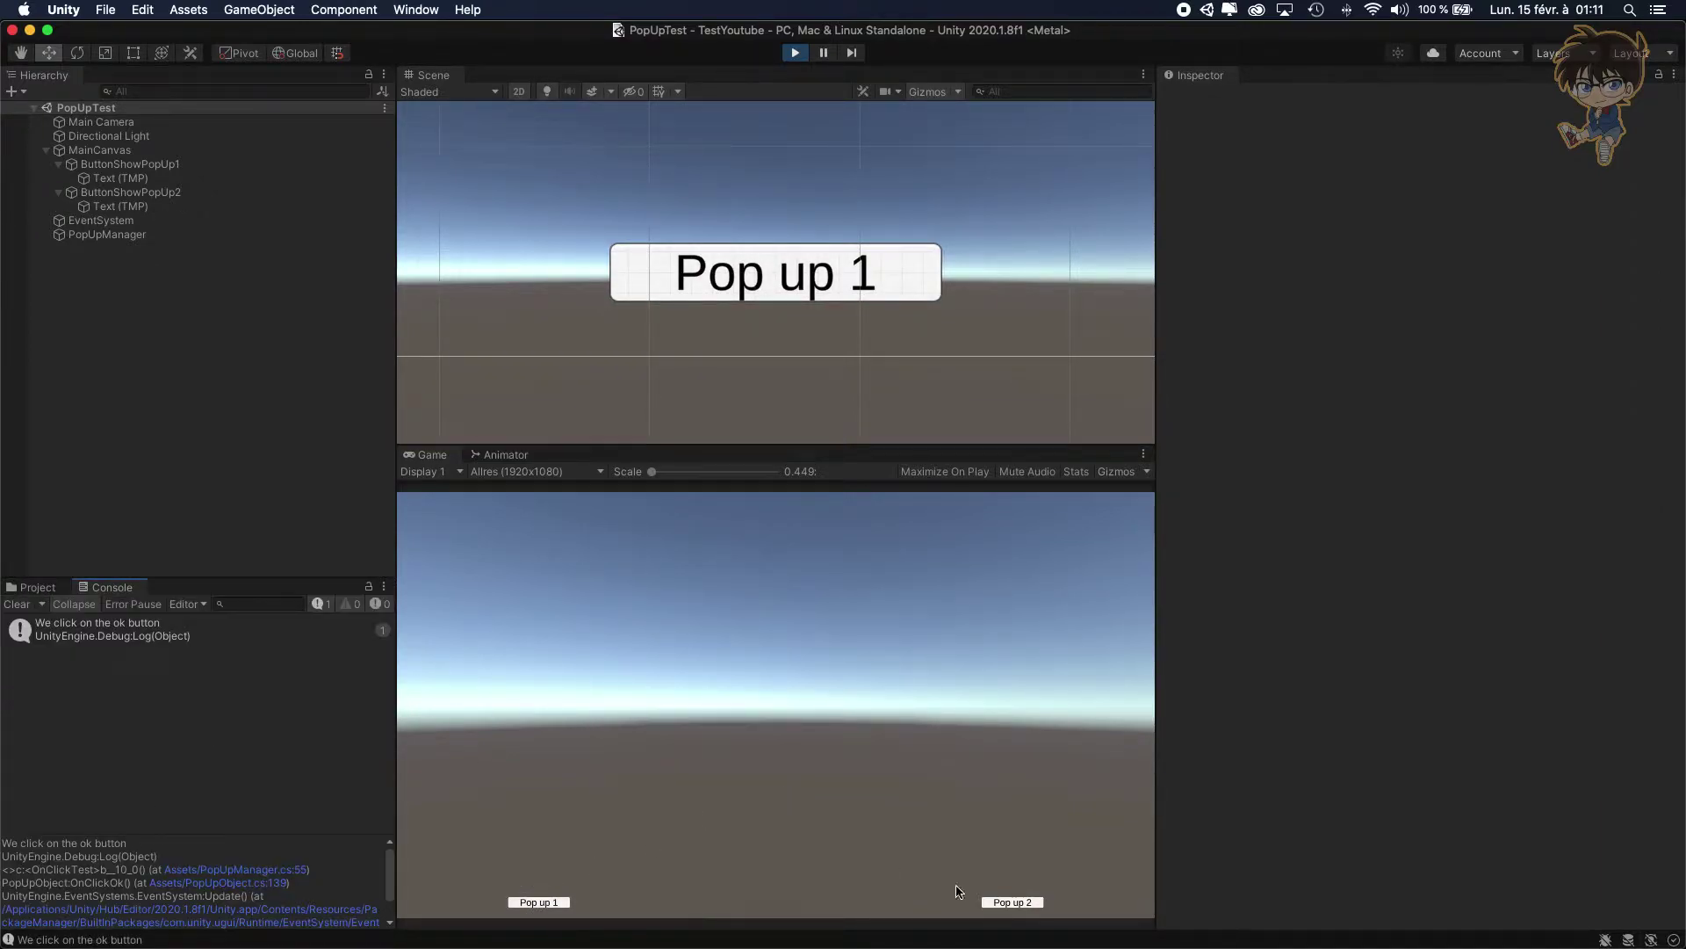
left_click(1020, 910)
left_click(737, 787)
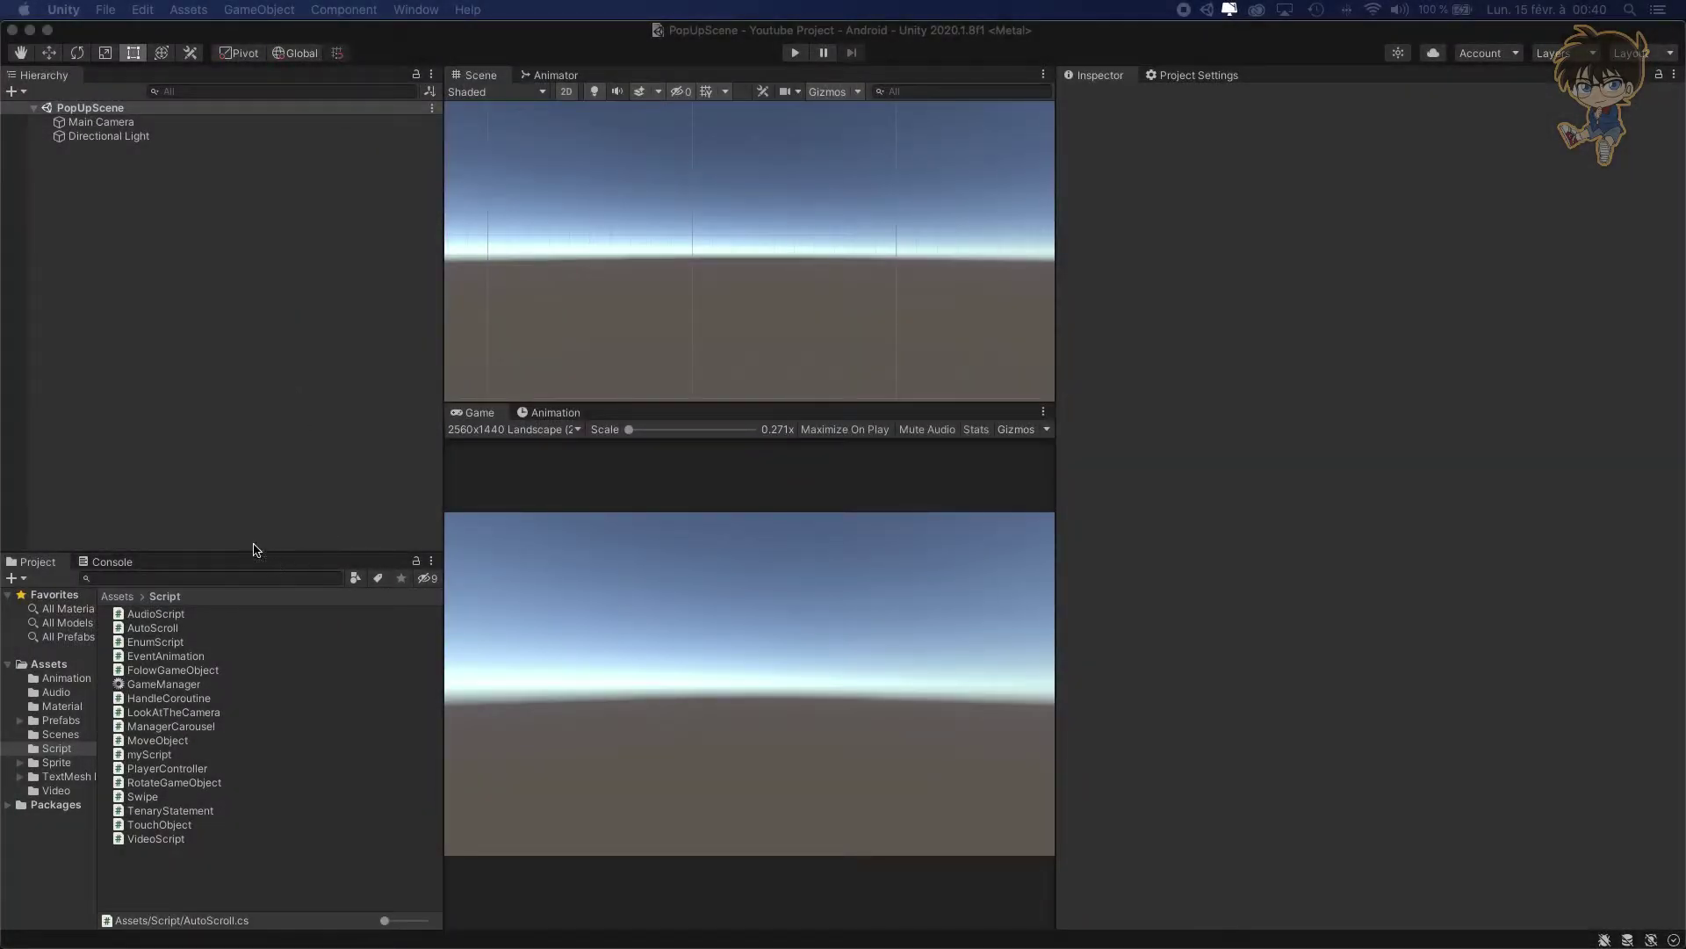
Create a C# script named PopUpObject in the Script folder and open it in Visual Studio
right_click(211, 868)
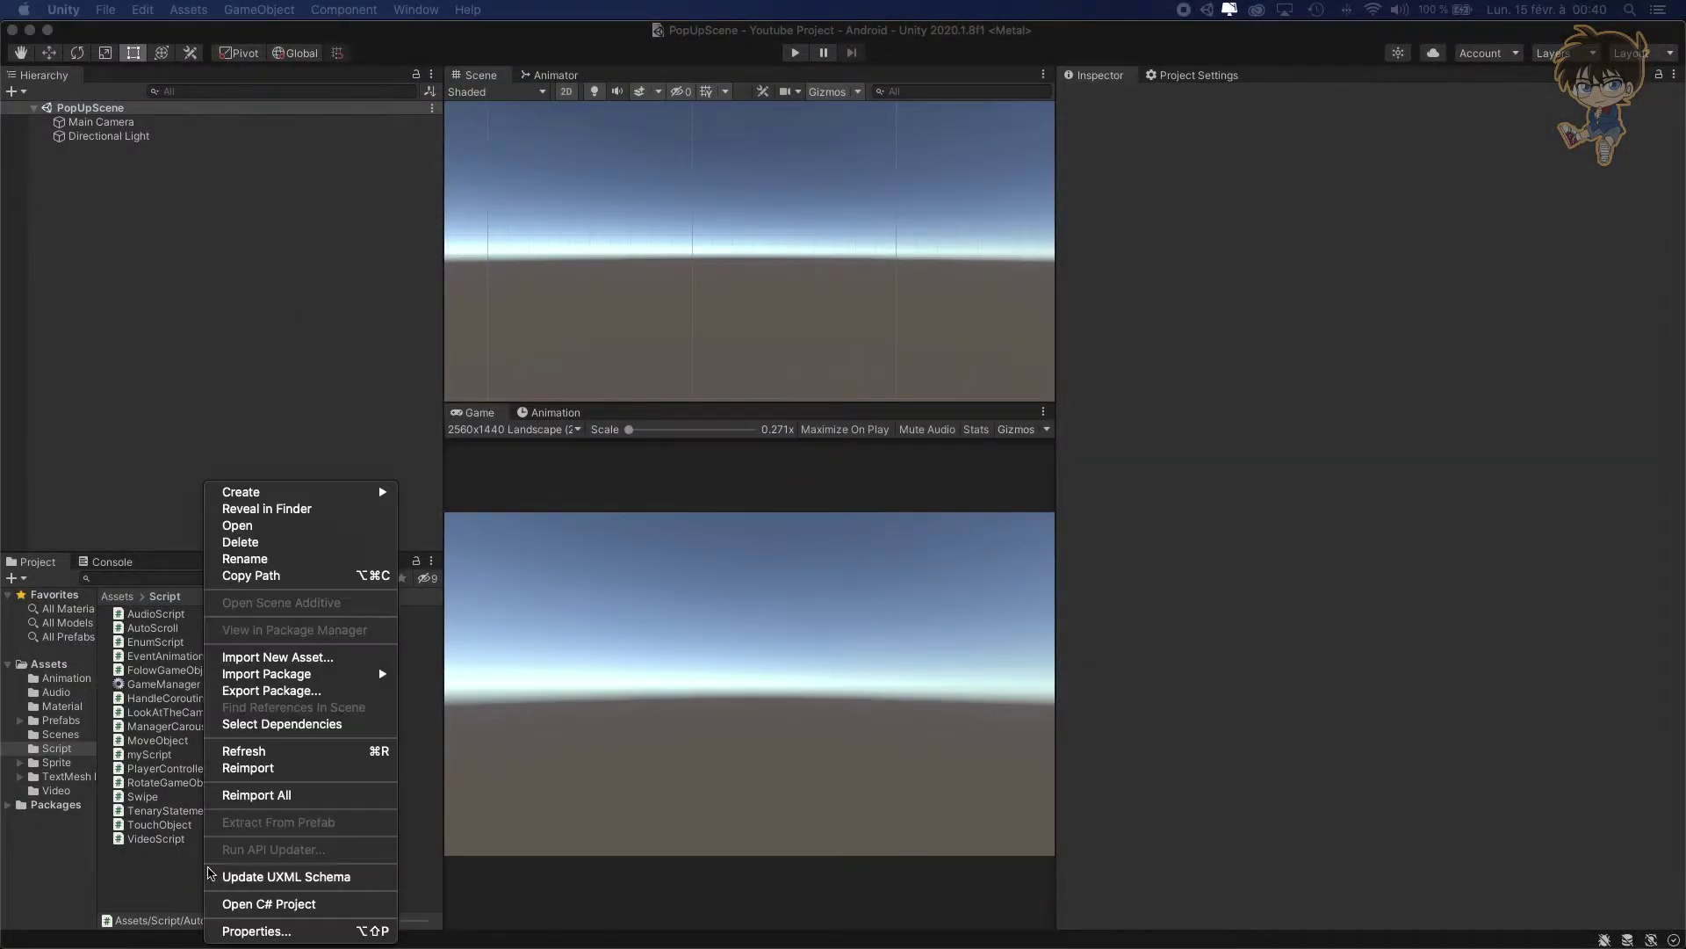
mouse_move(351, 492)
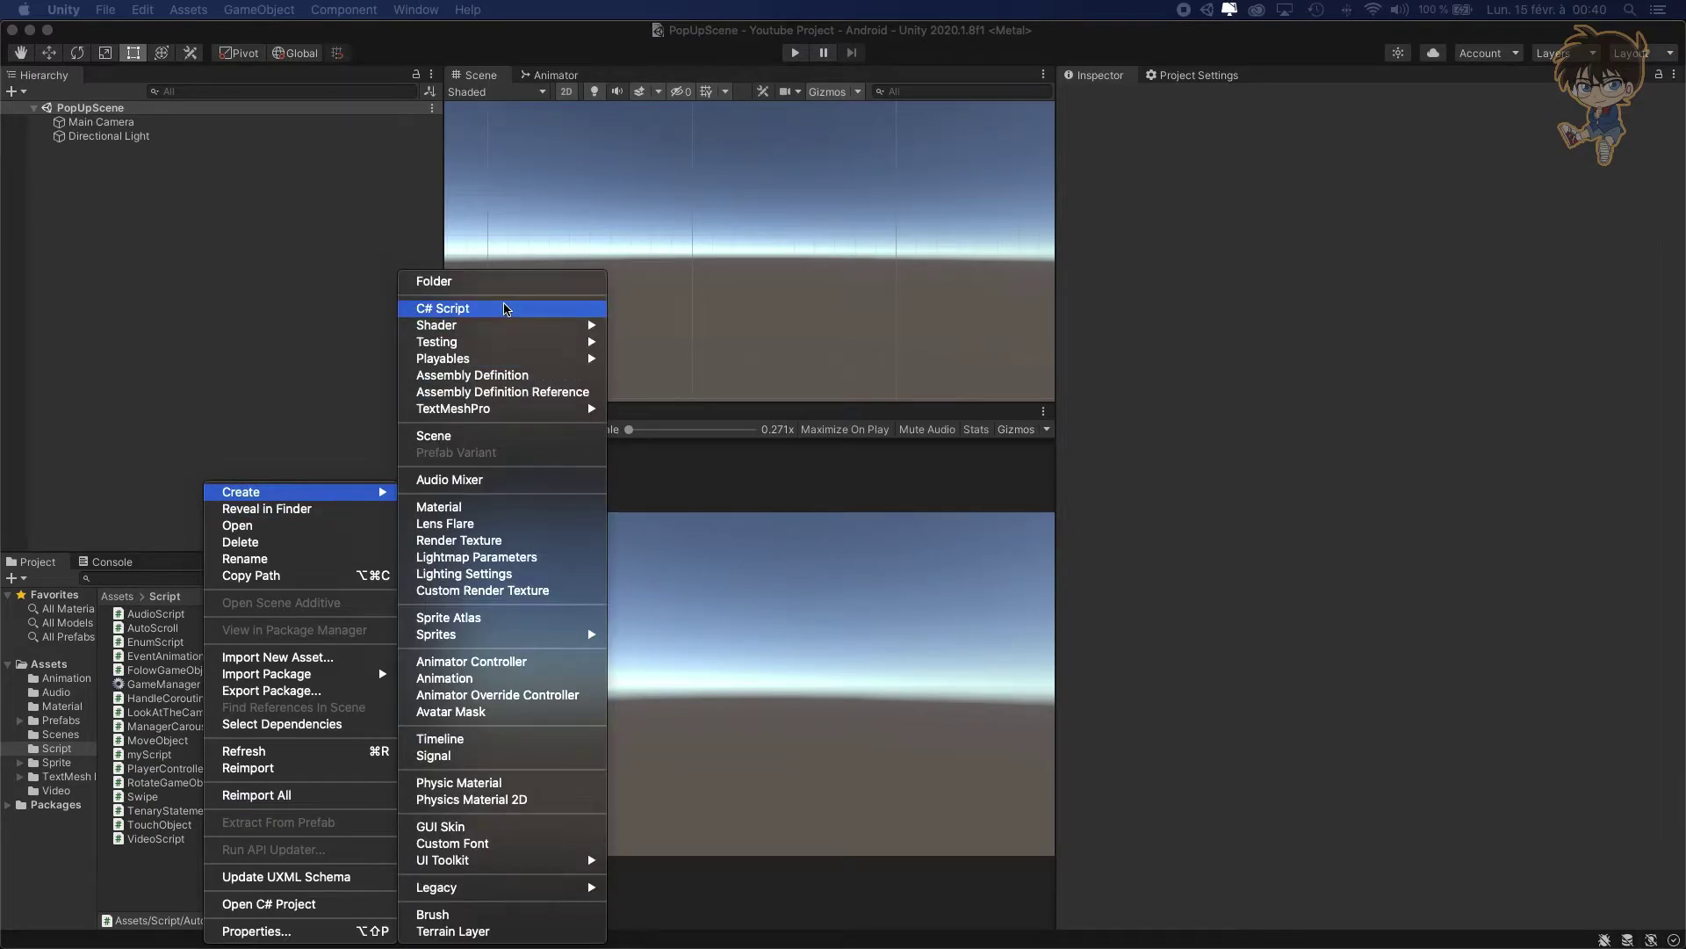
left_click(507, 308)
type("PopUpObject")
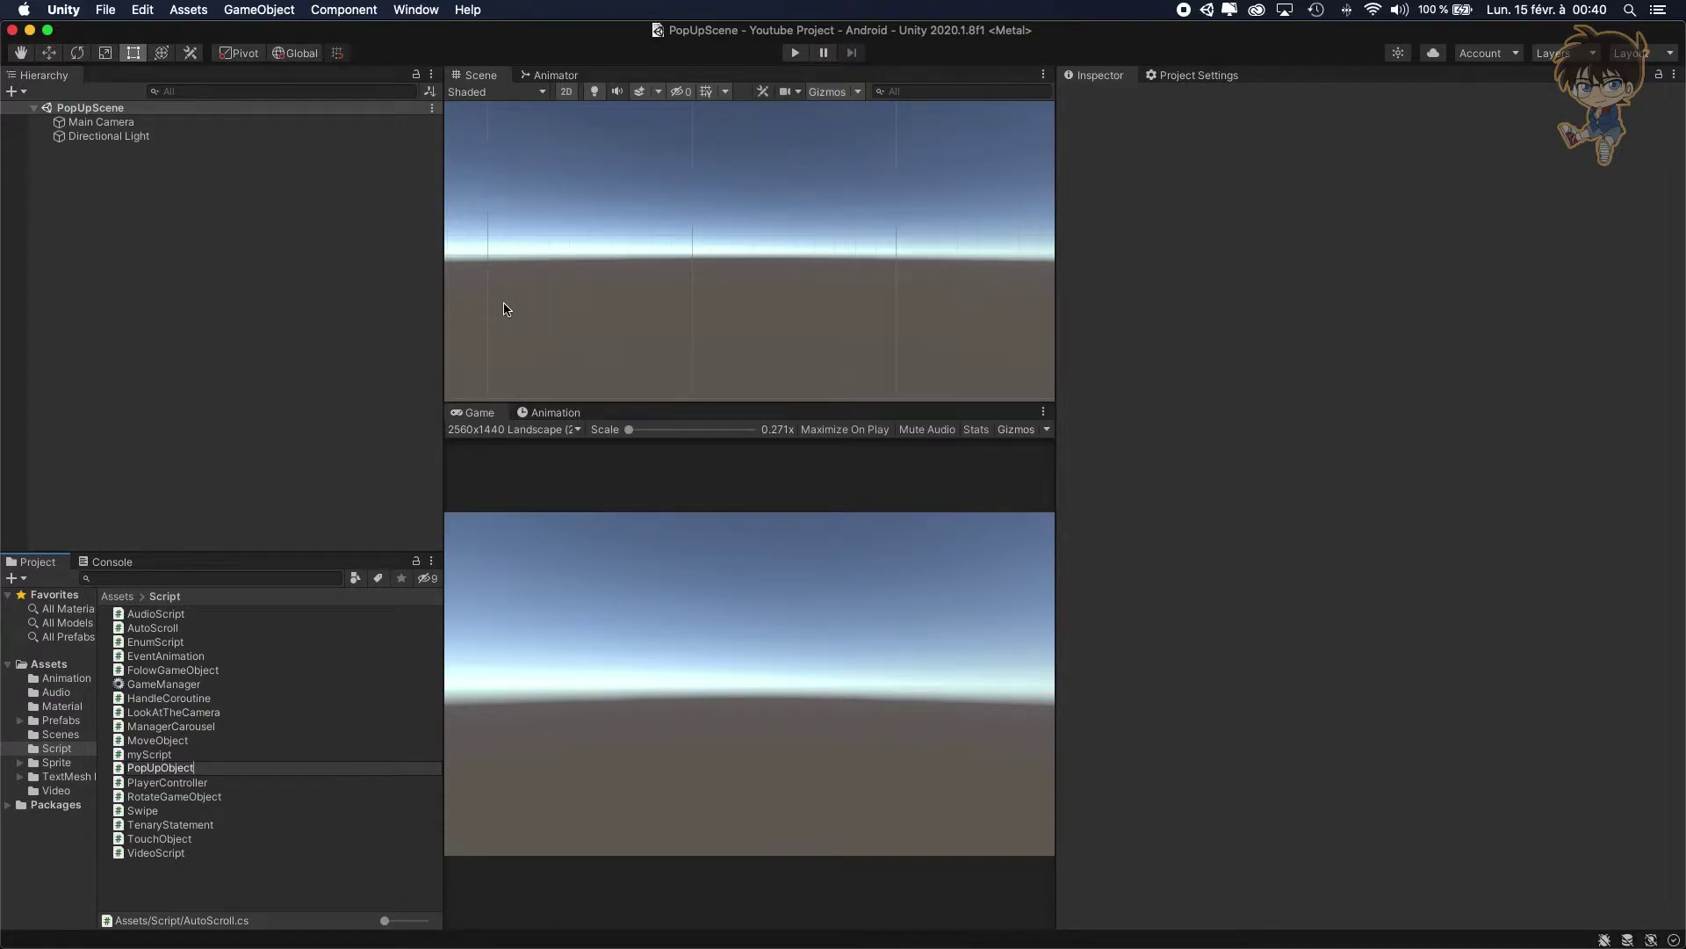
key("Return")
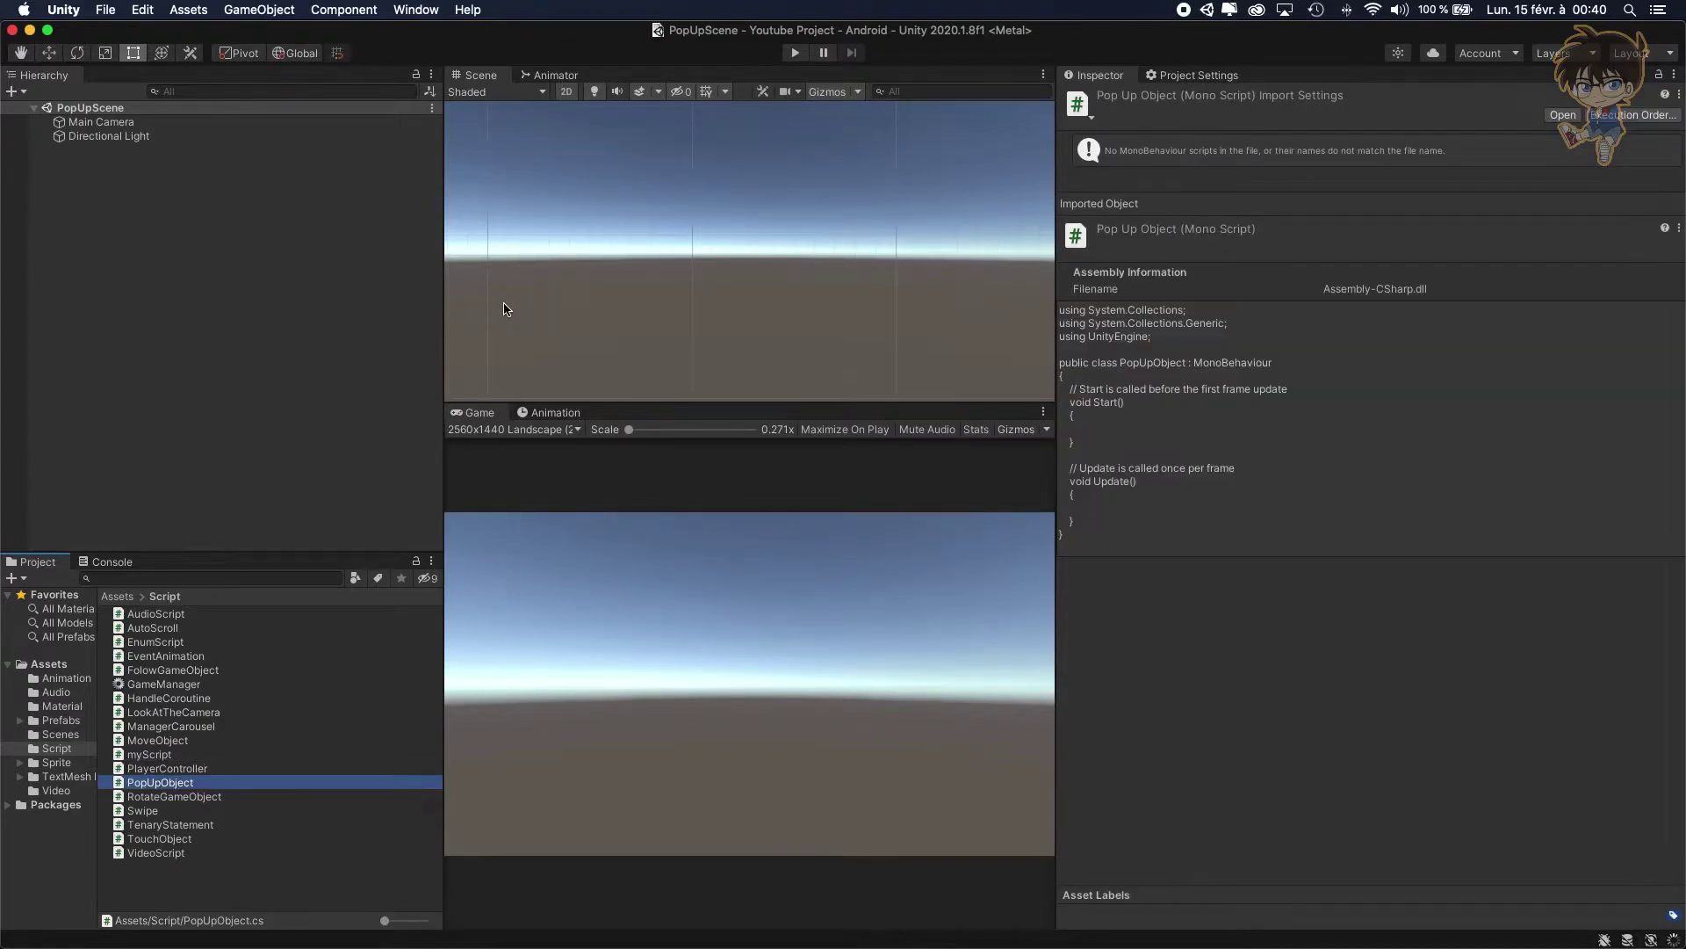
double_click(177, 783)
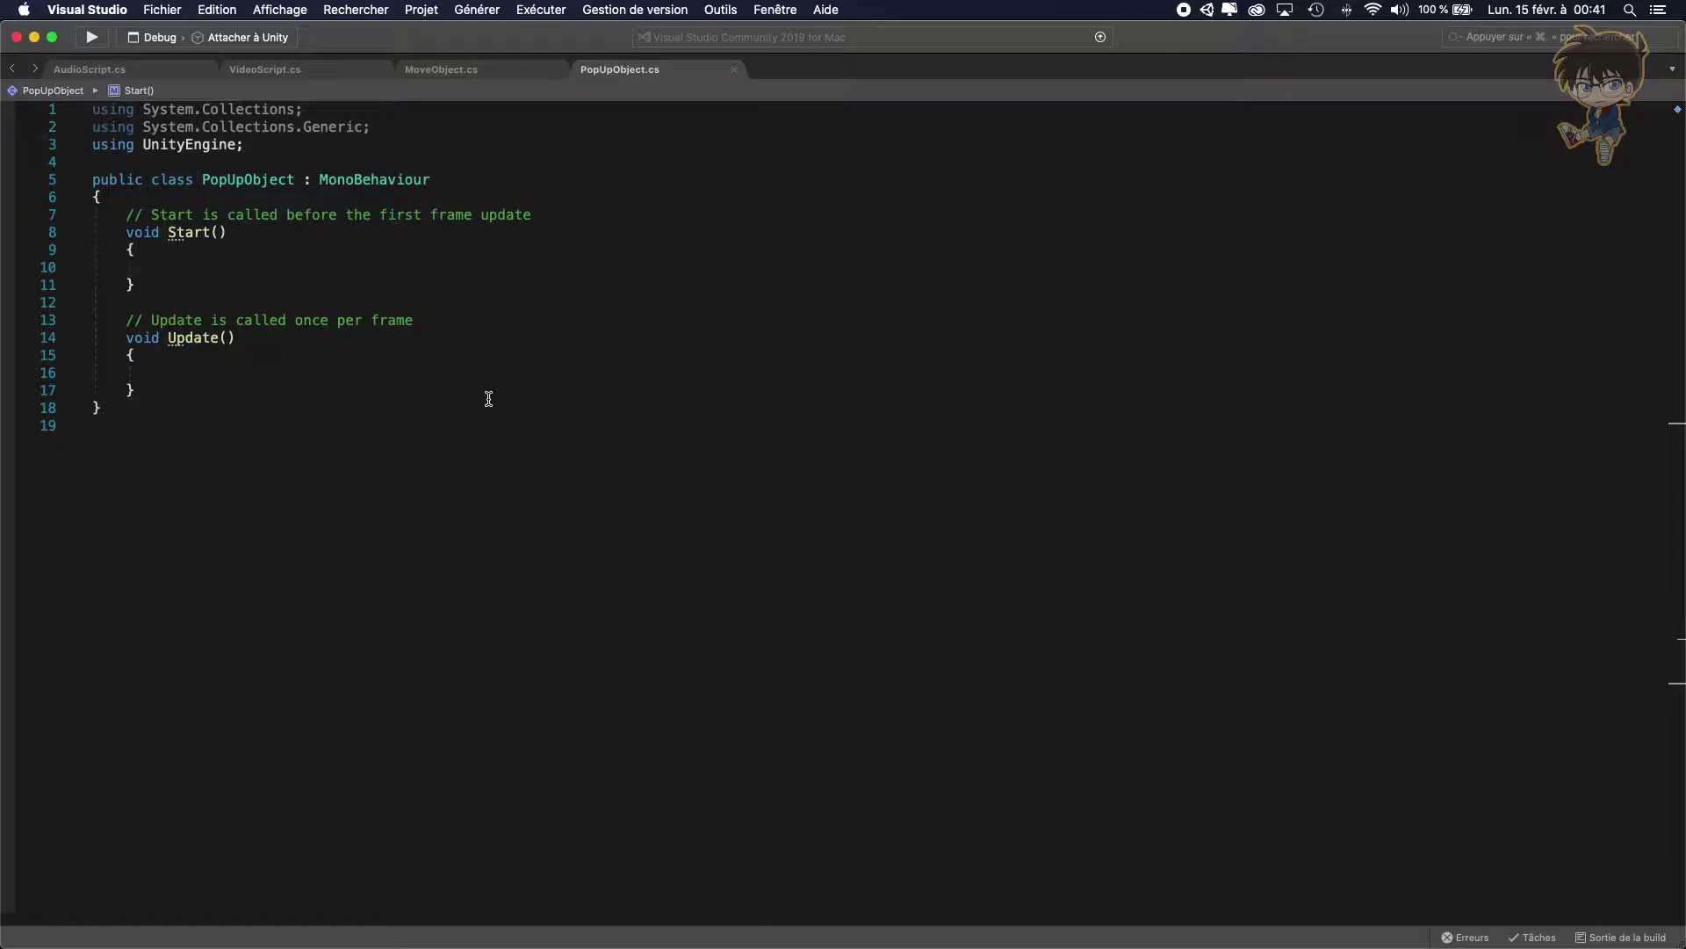
Delete the default Start and Update methods and add 'using TMPro;'
left_click_drag(173, 380, 29, 223)
key("BackSpace")
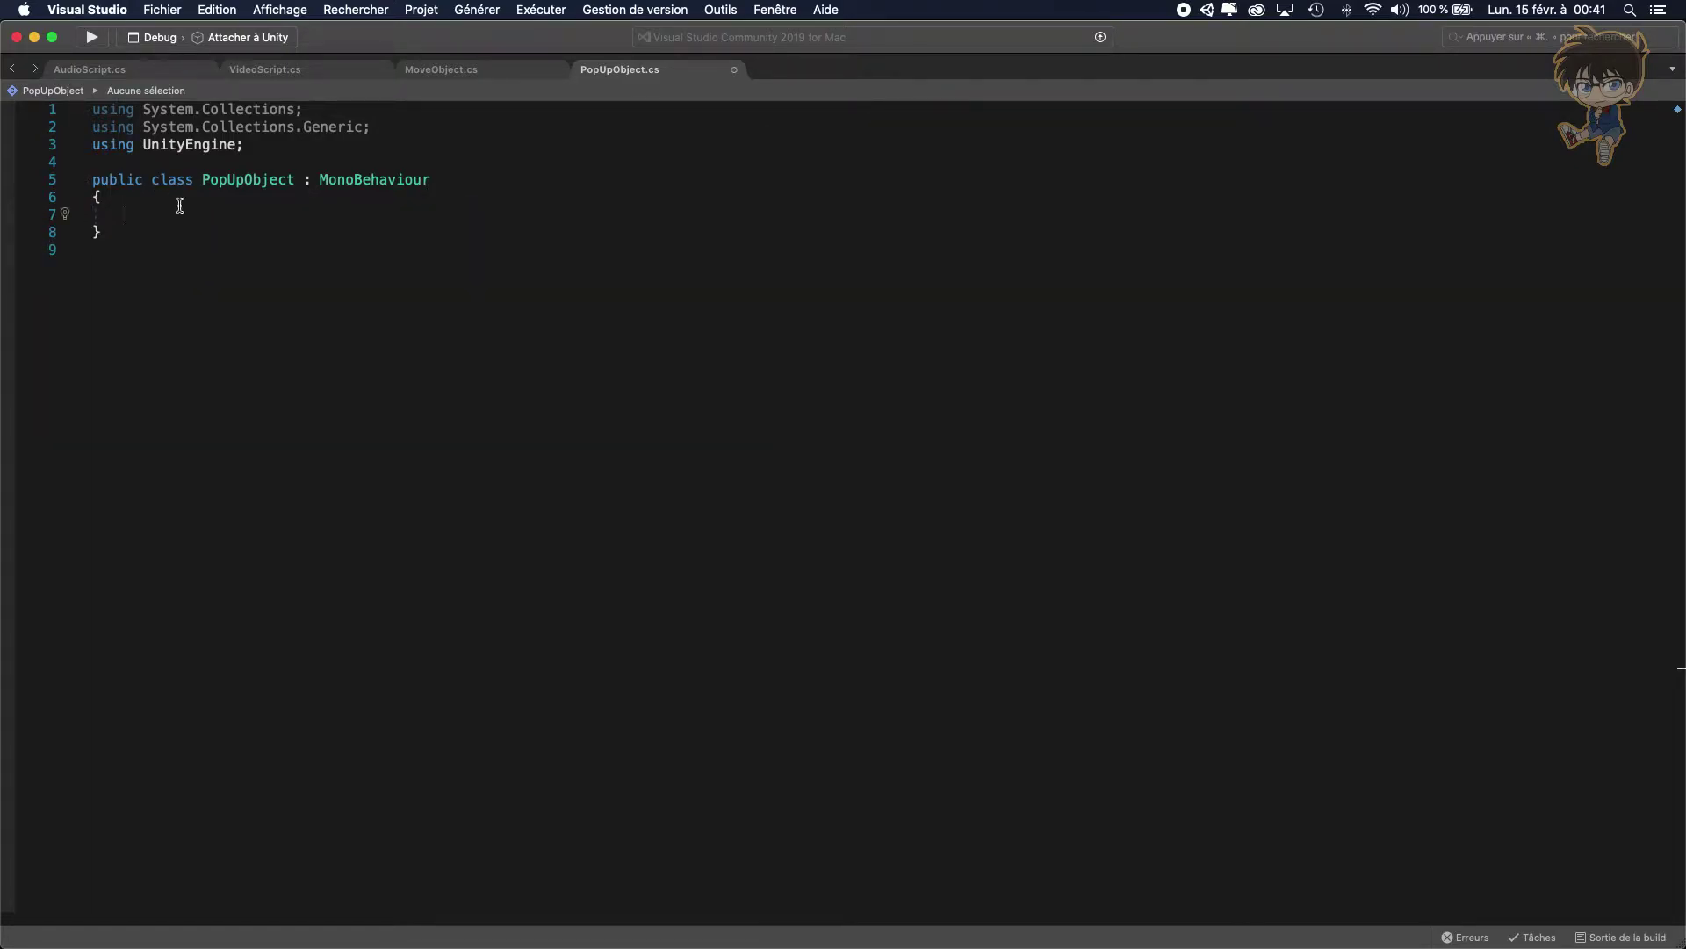
left_click(316, 151)
key("Return")
type("using TM")
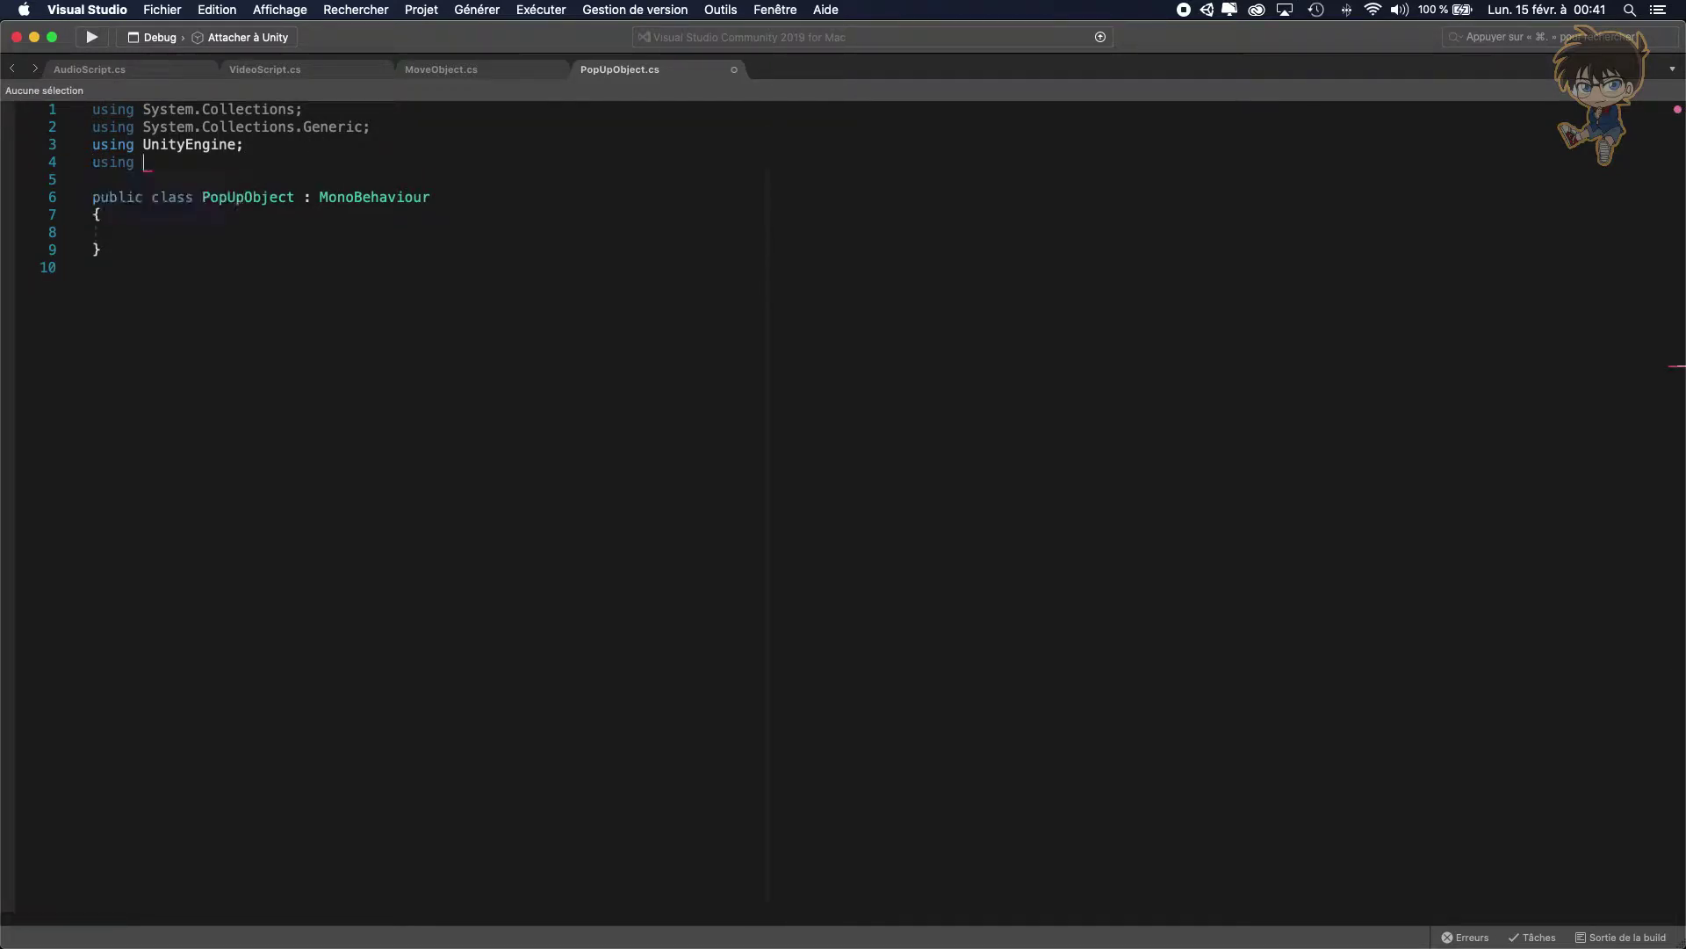
type("p")
key("Tab")
type(";")
Add 'using UnityEngine.UI;' below the UnityEngine import
left_click(274, 145)
key("Return")
type("us")
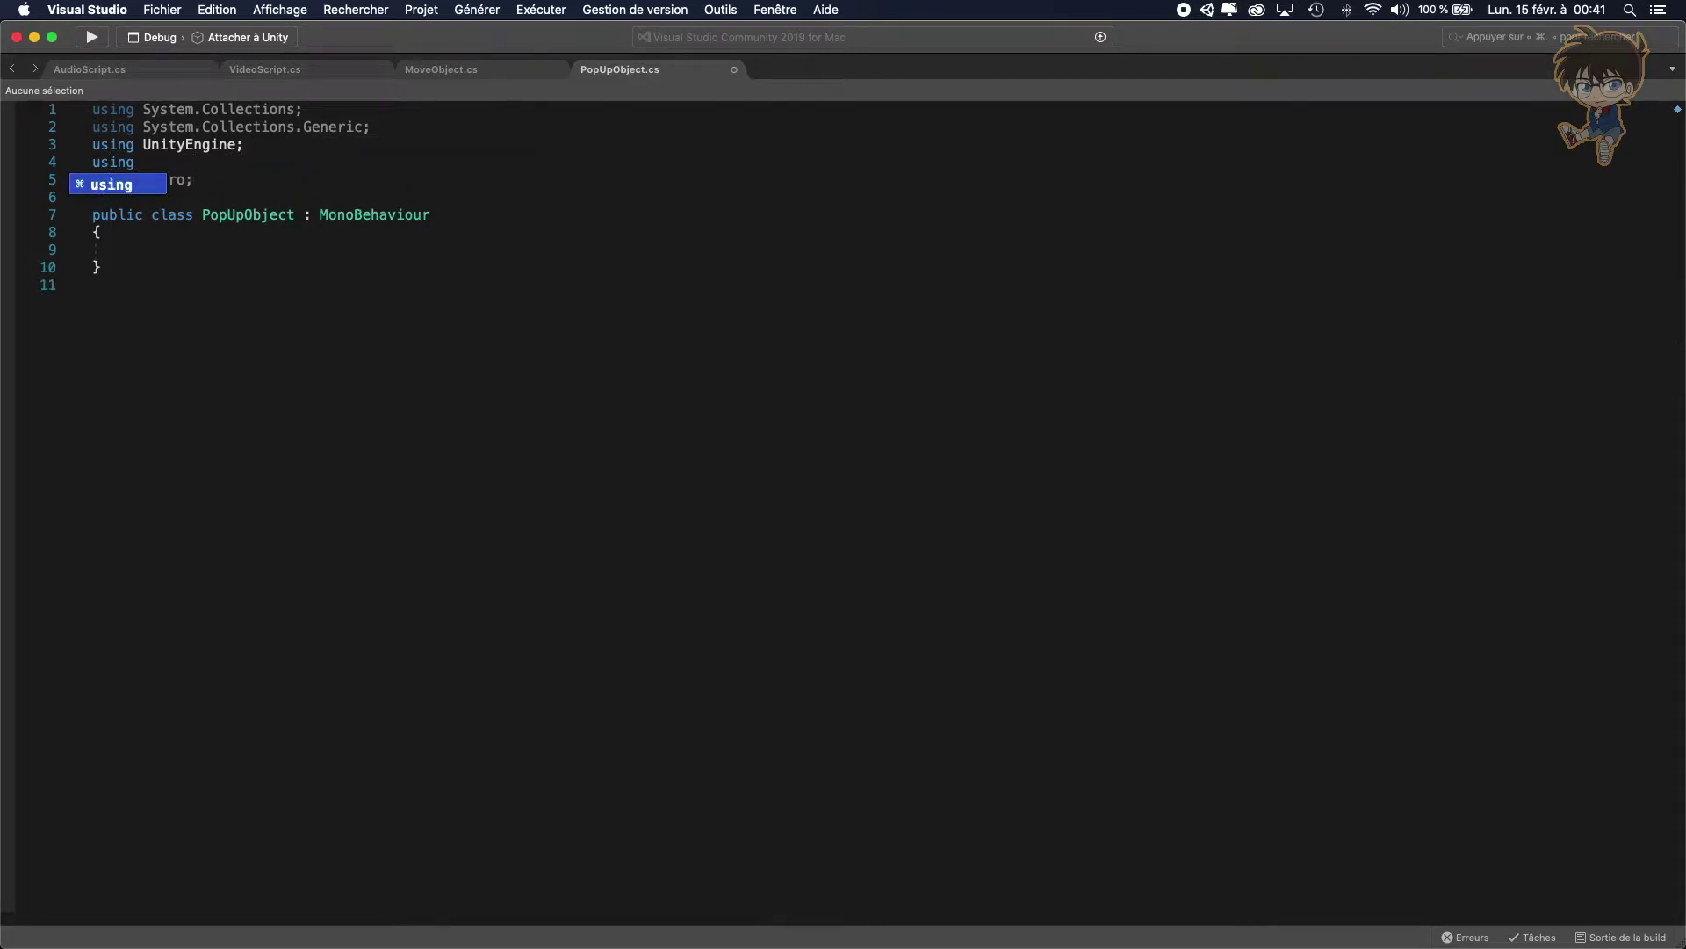
key("Tab")
type("uni")
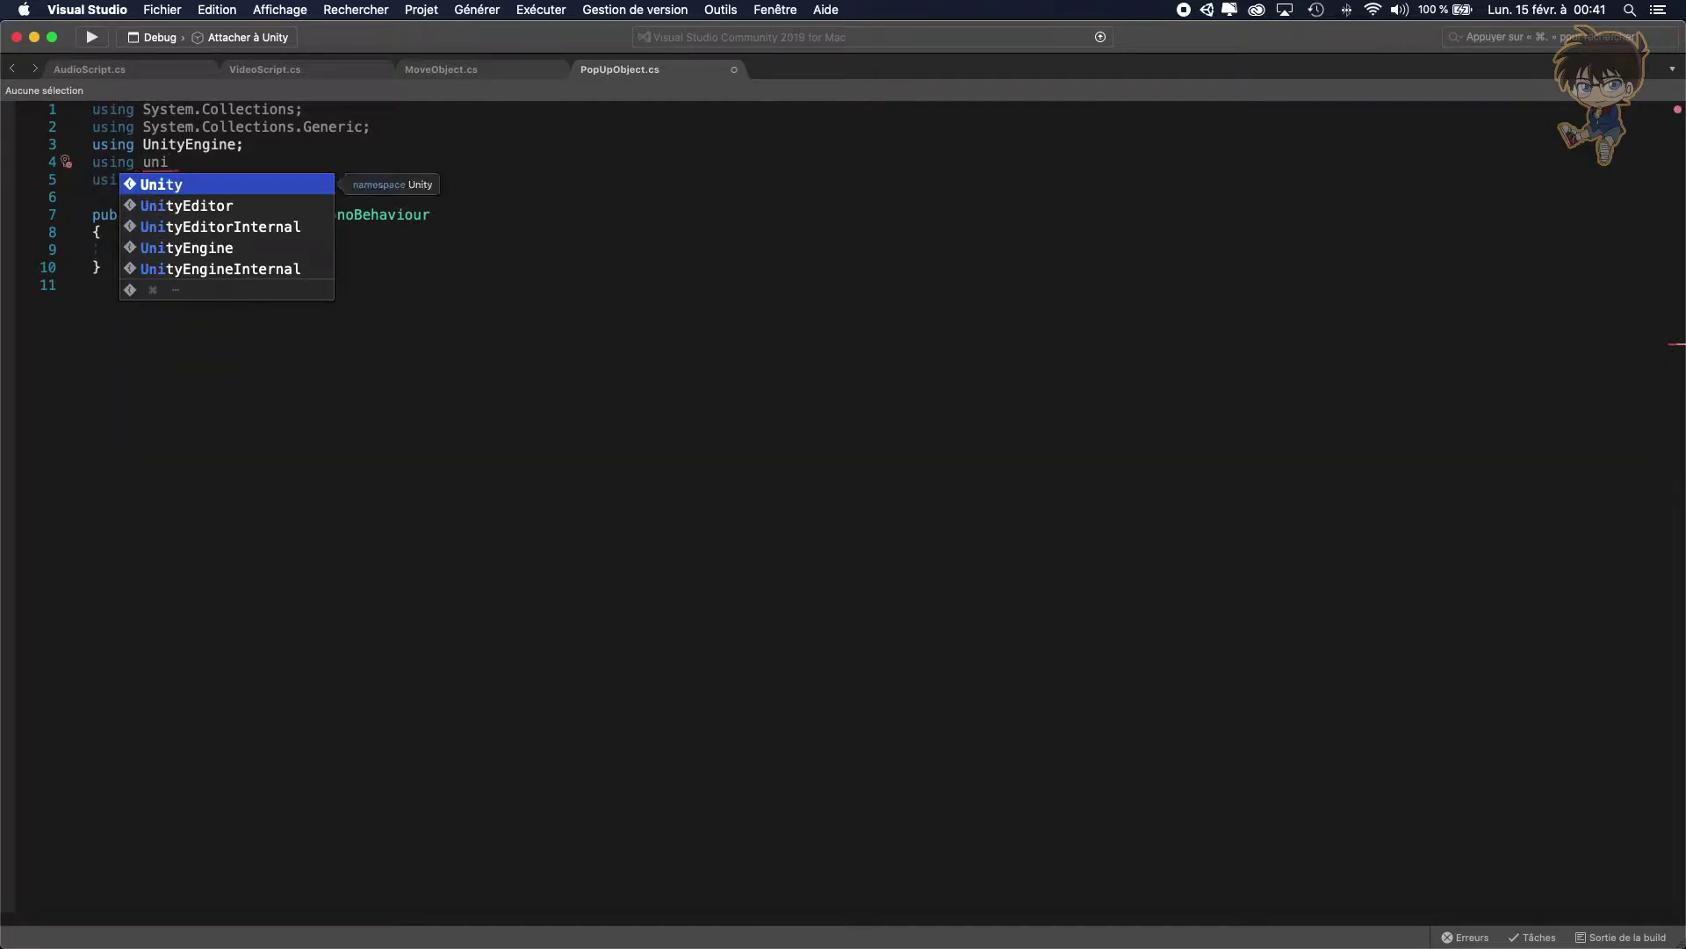
key("Down")
key("Down")
key("Down")
key("Tab")
type(".UI;")
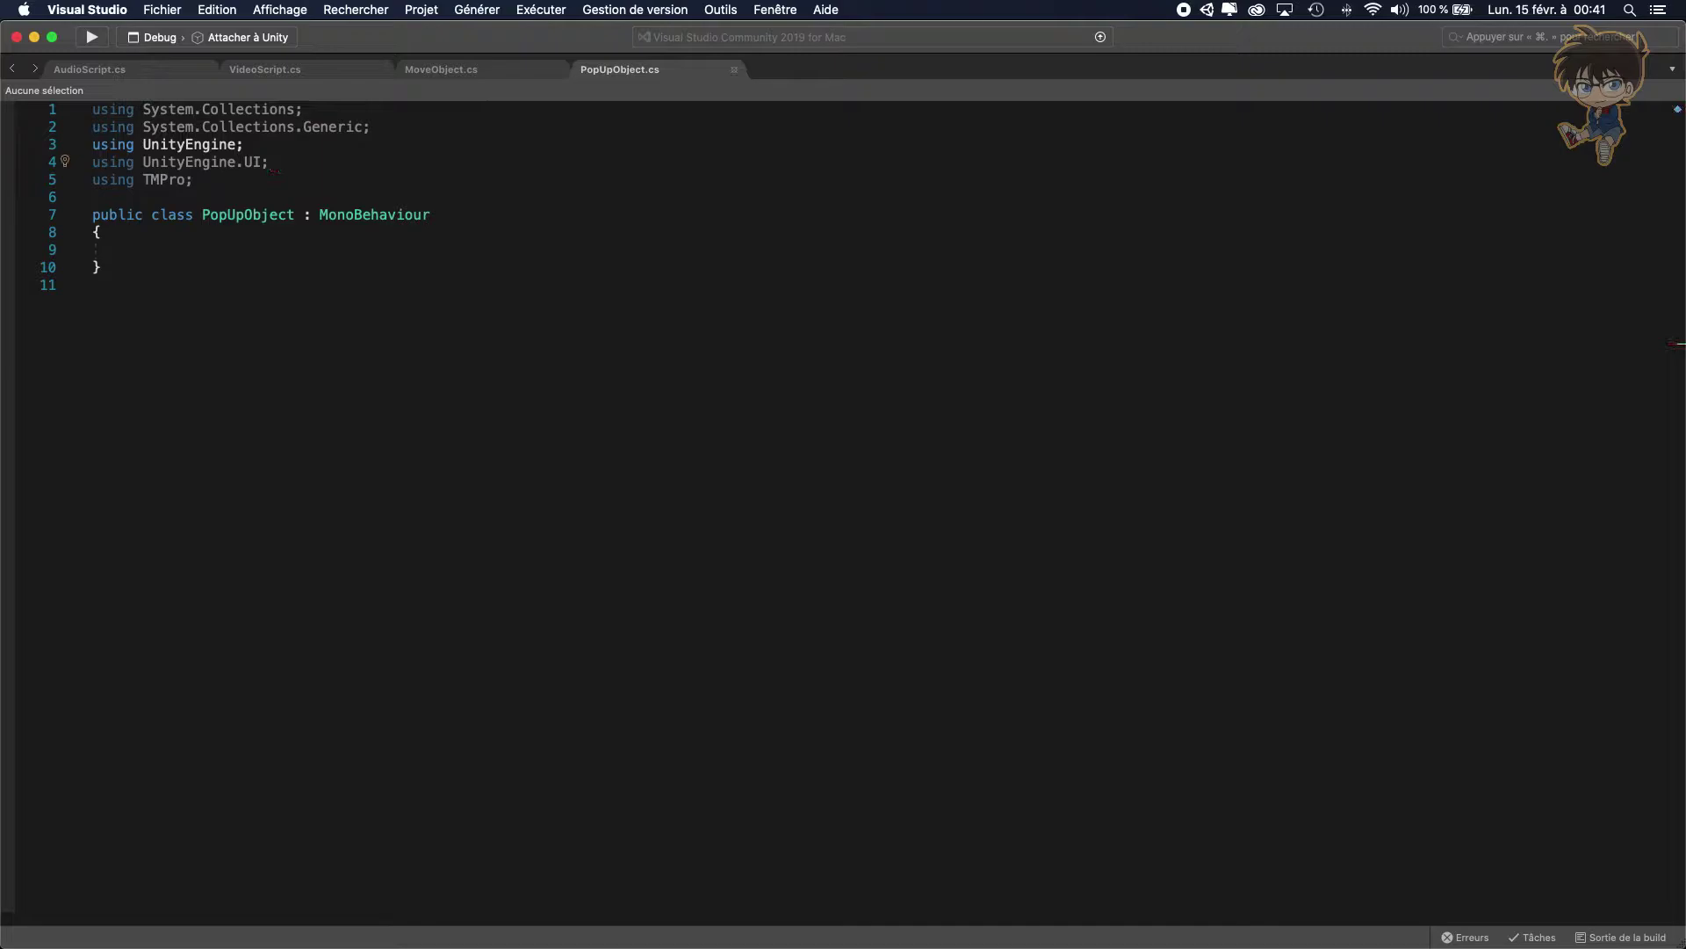
left_click(230, 249)
Declare a [SerializeField] TextMeshProUGUI field named _title
type("[SerializeField]")
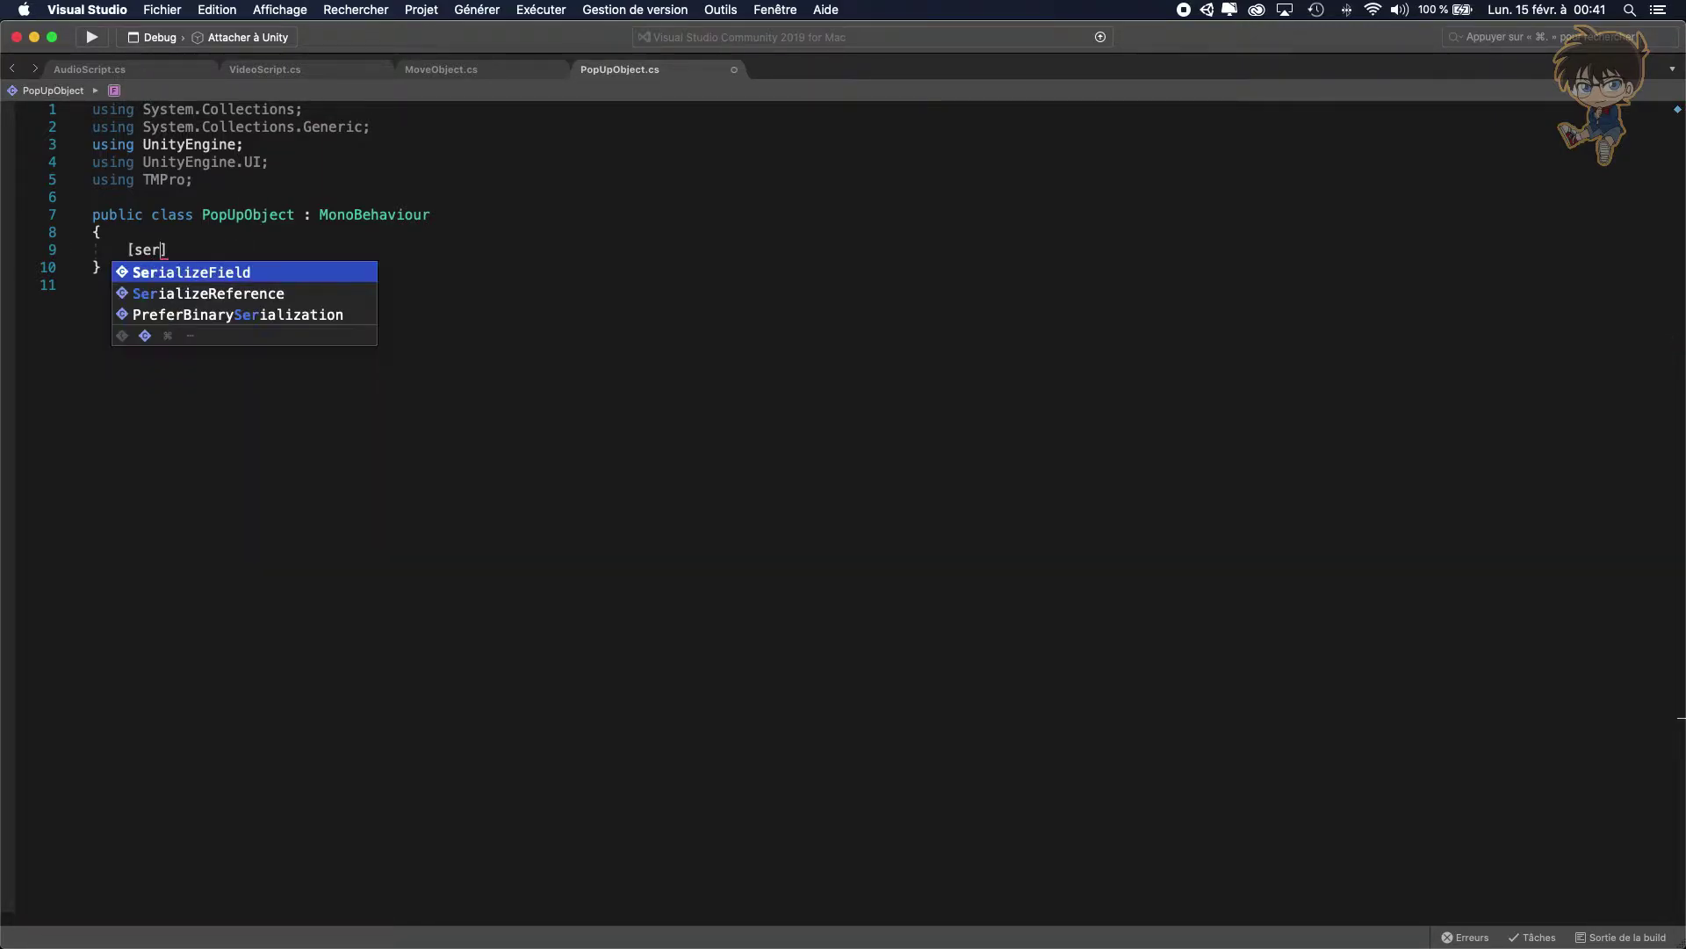
key("Return")
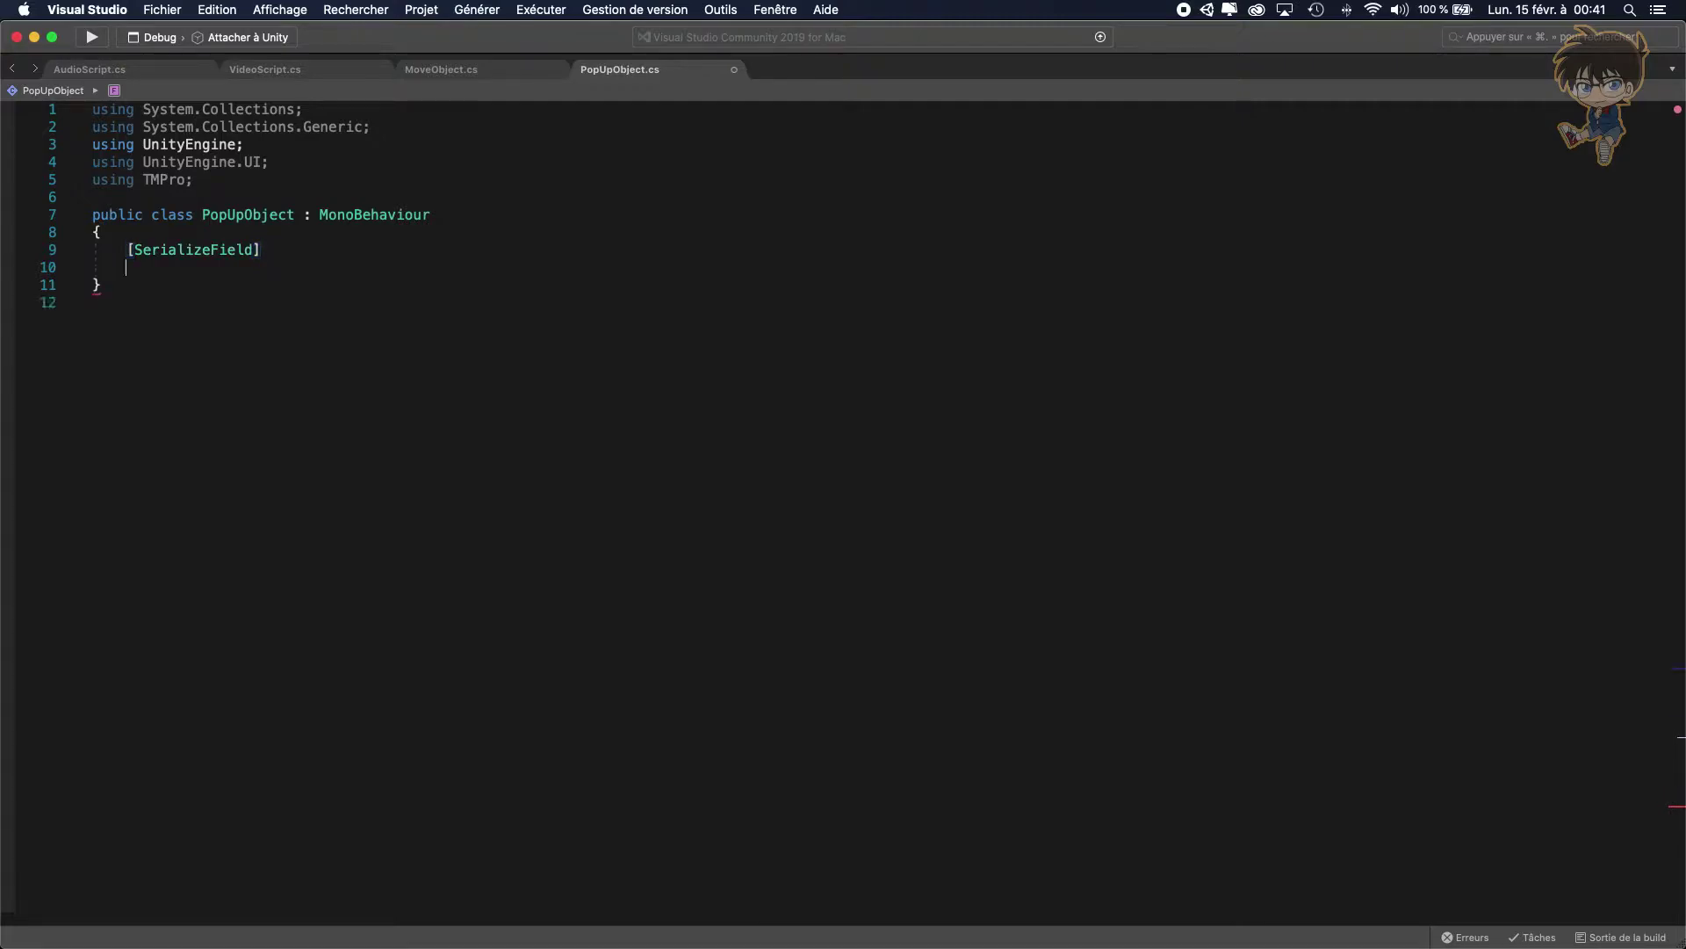
type("text")
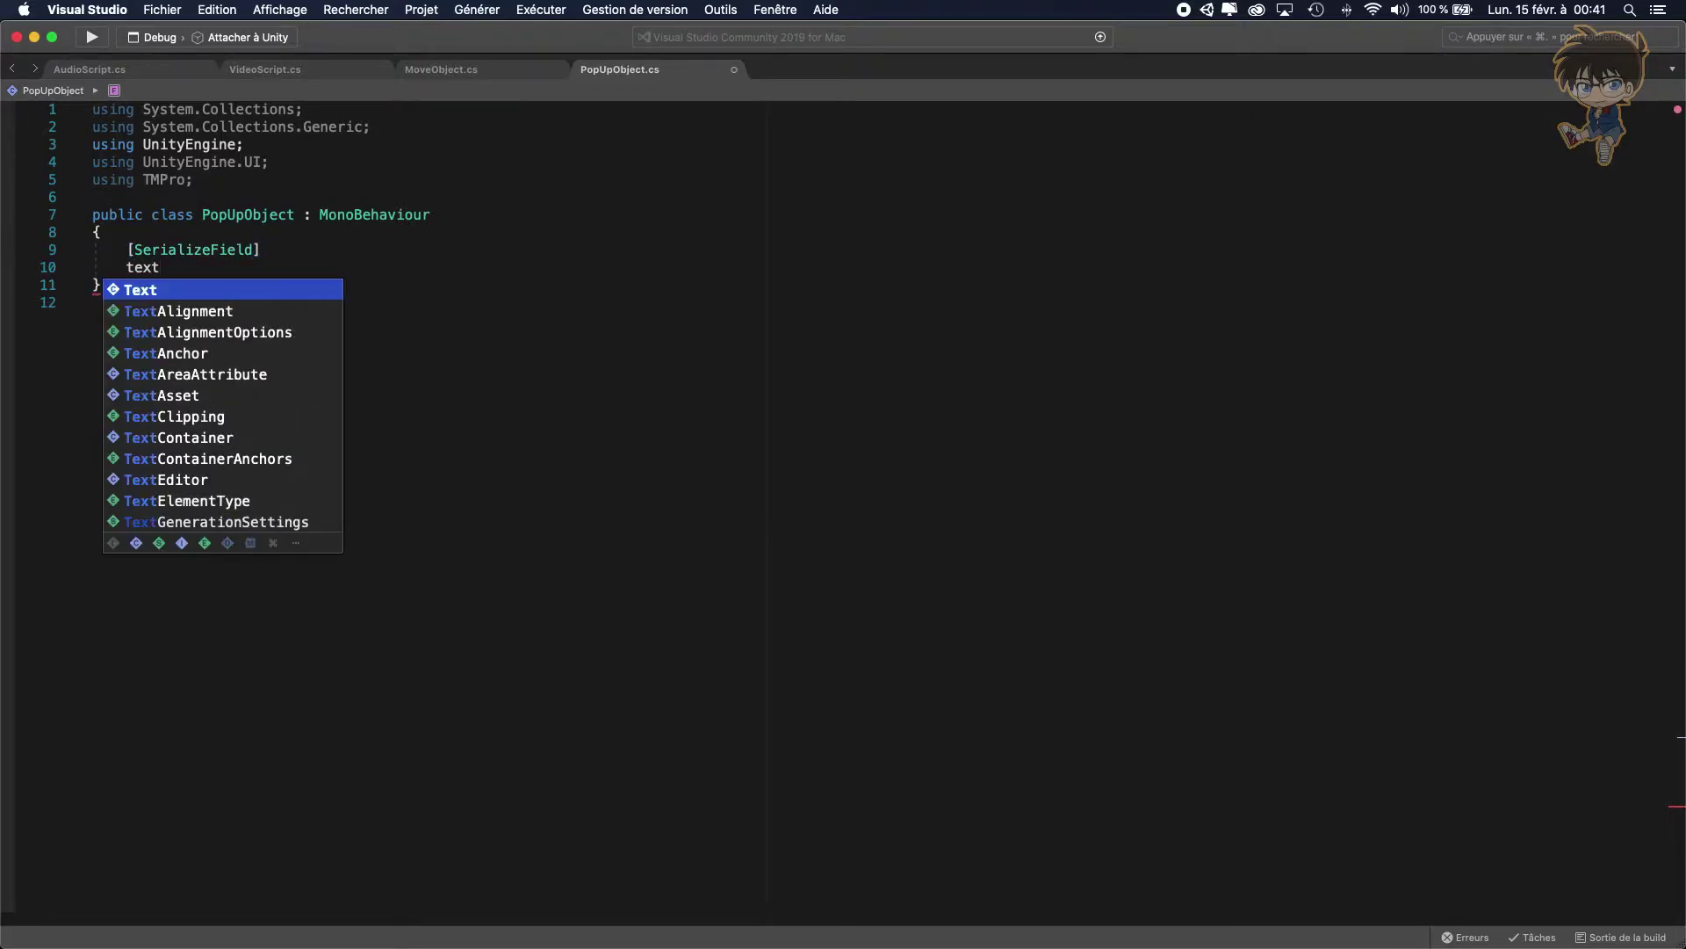
type("m")
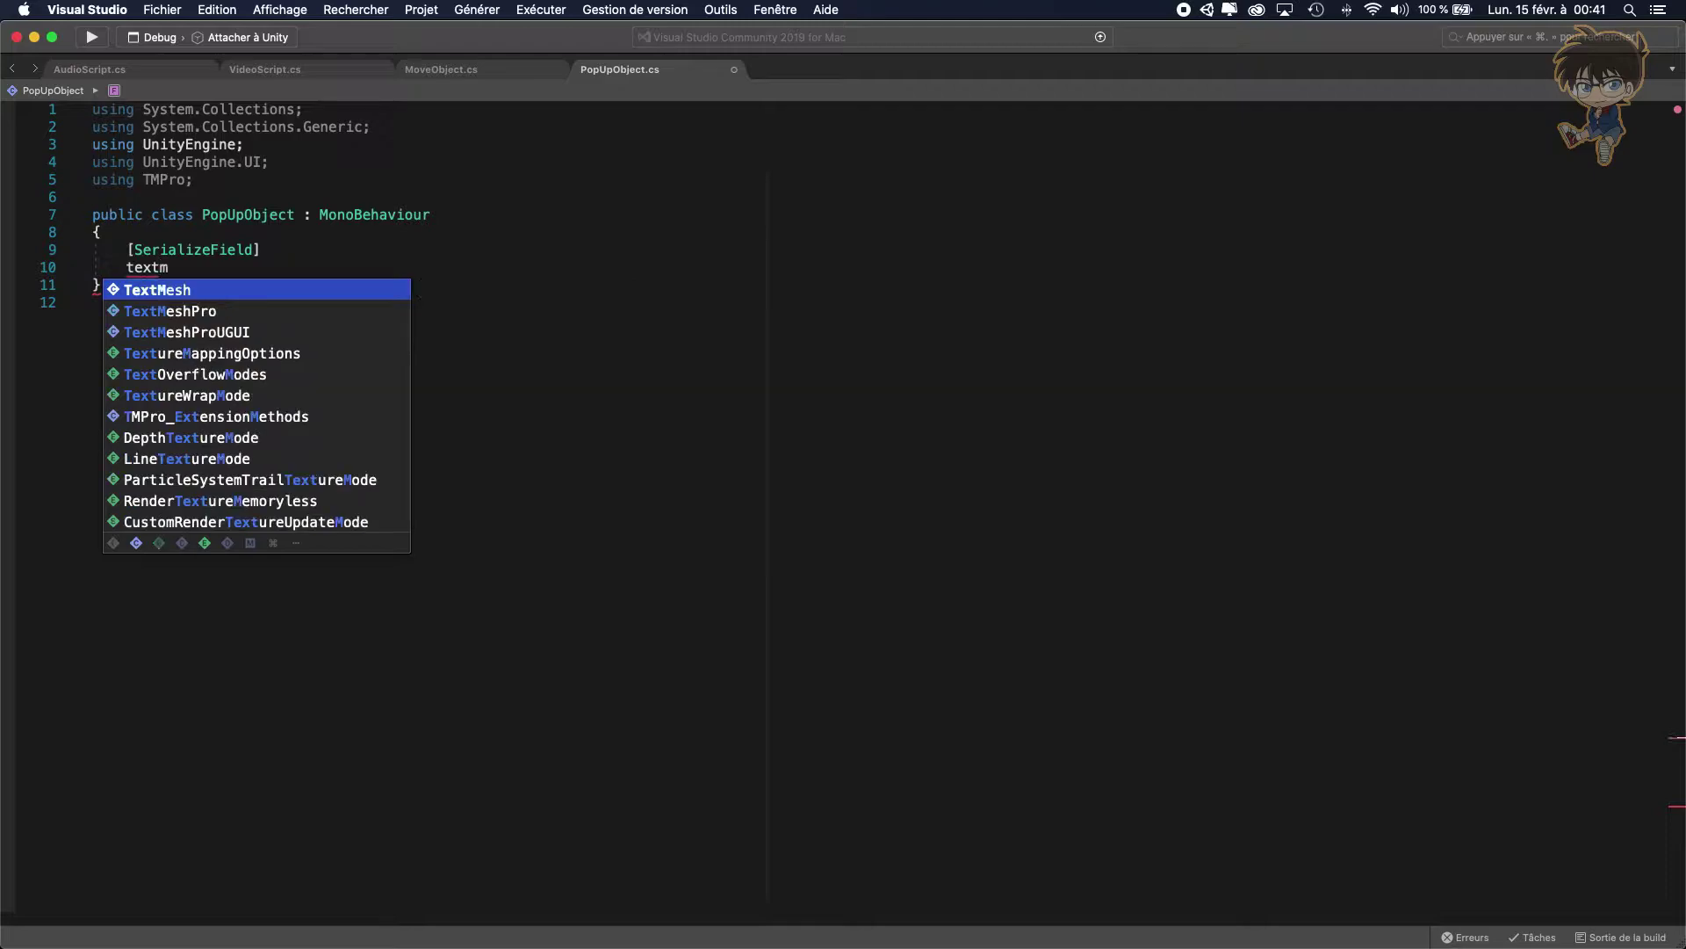
key("Down")
key("Down")
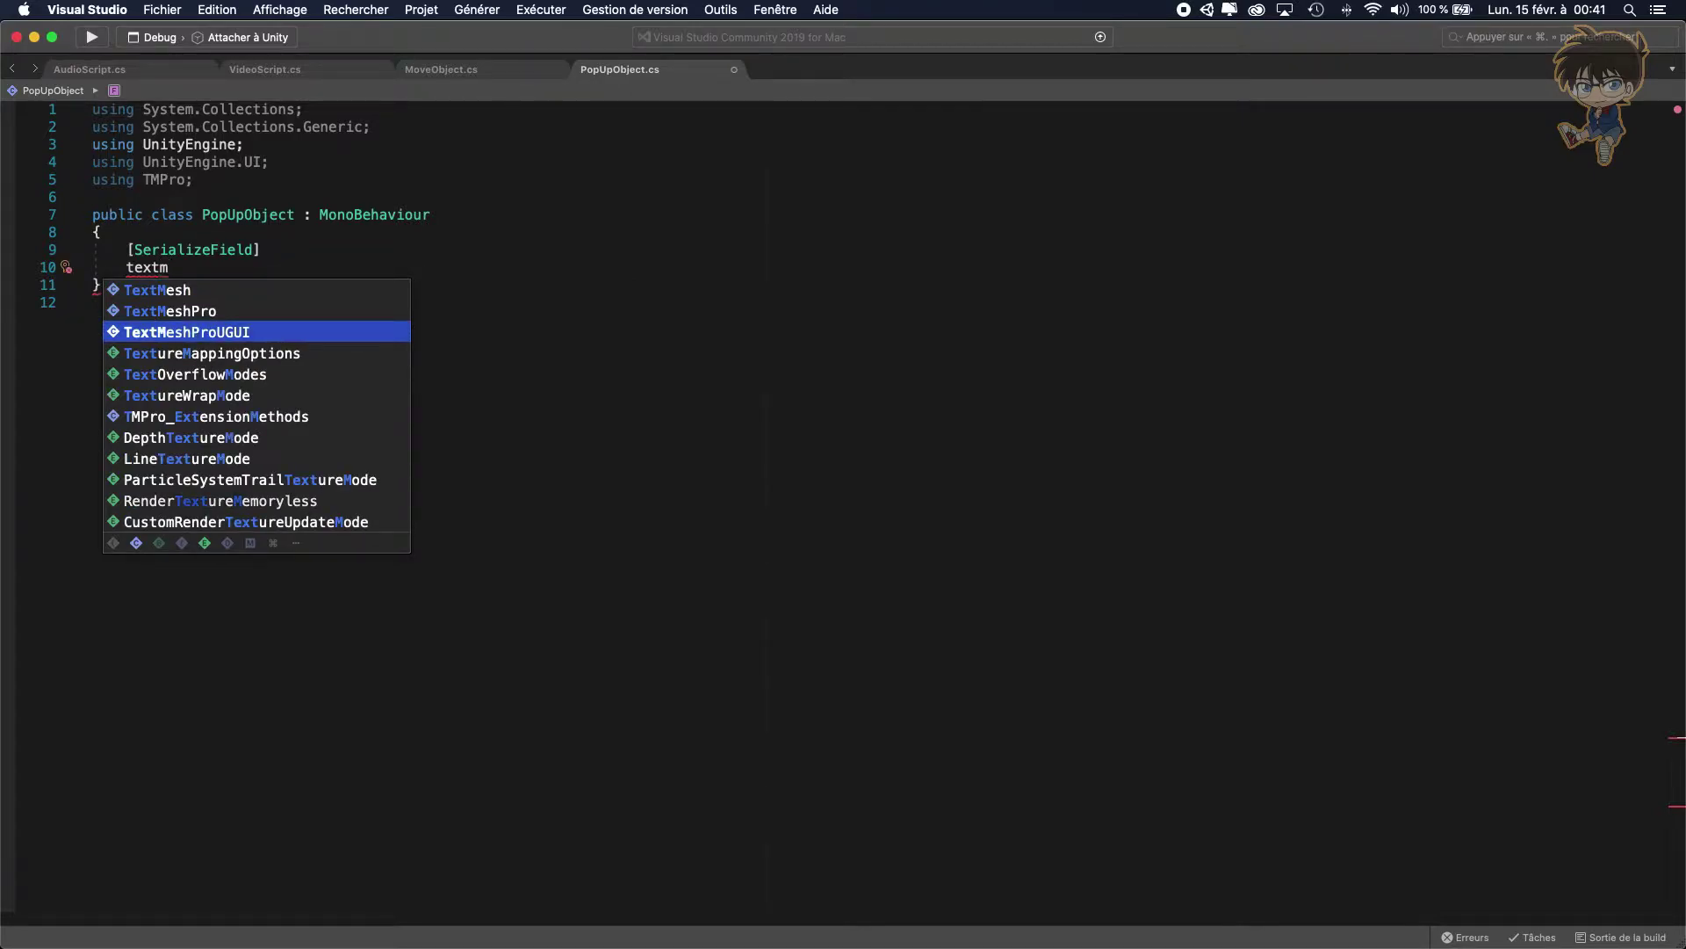
key("Return")
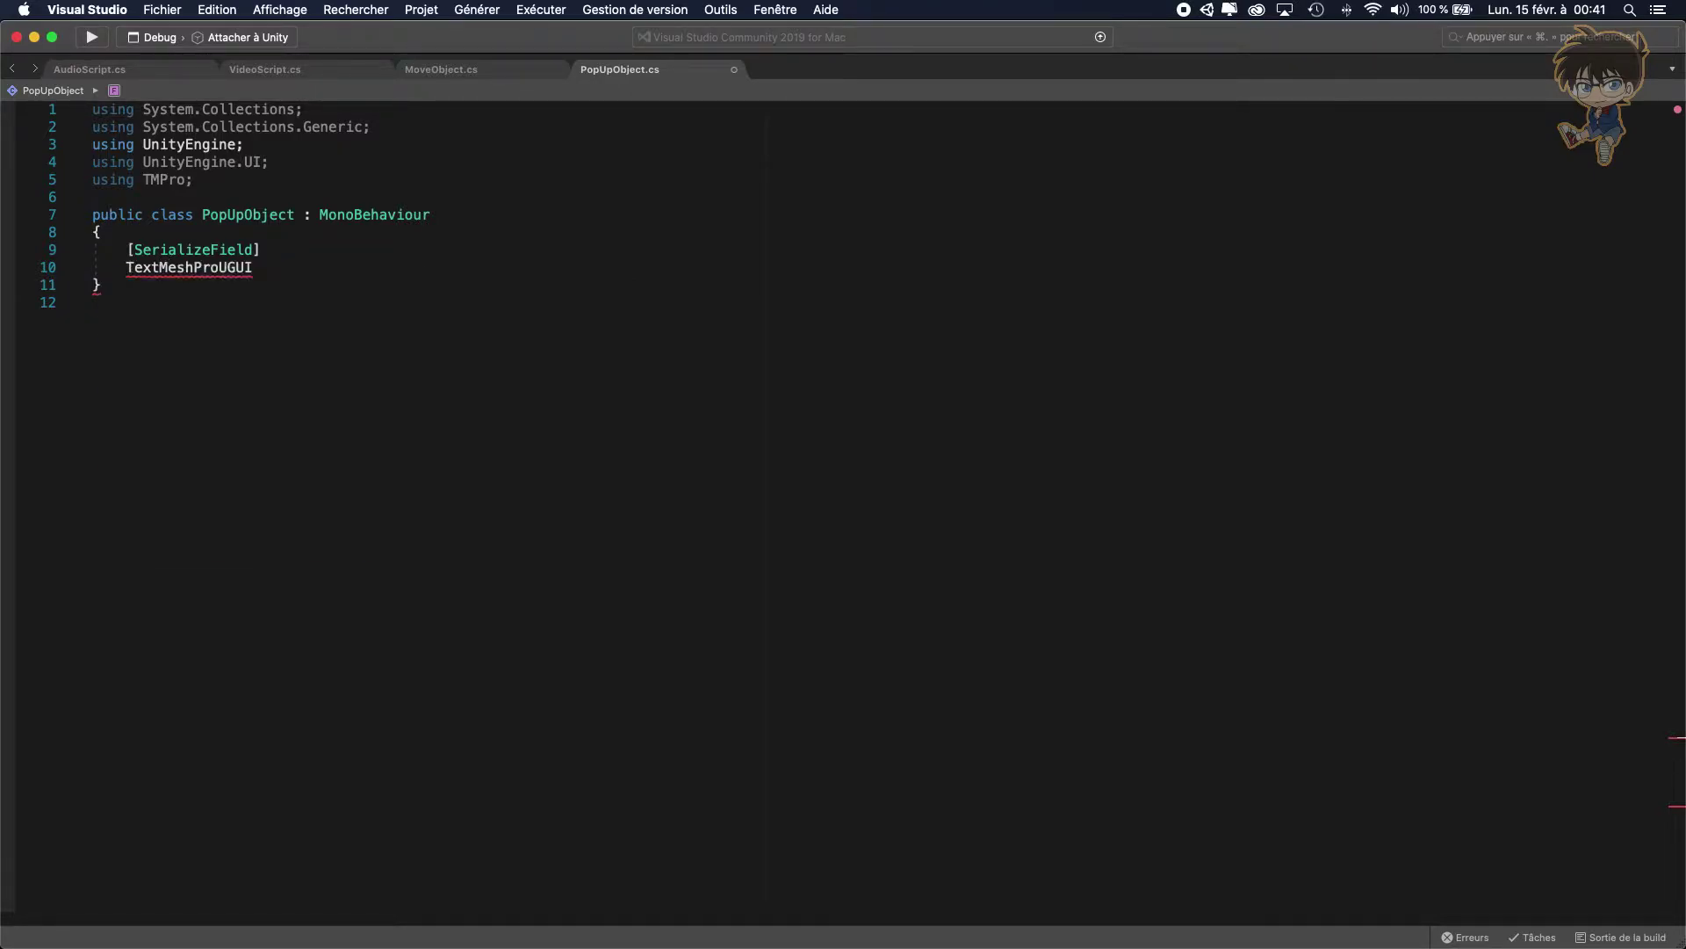
type("_")
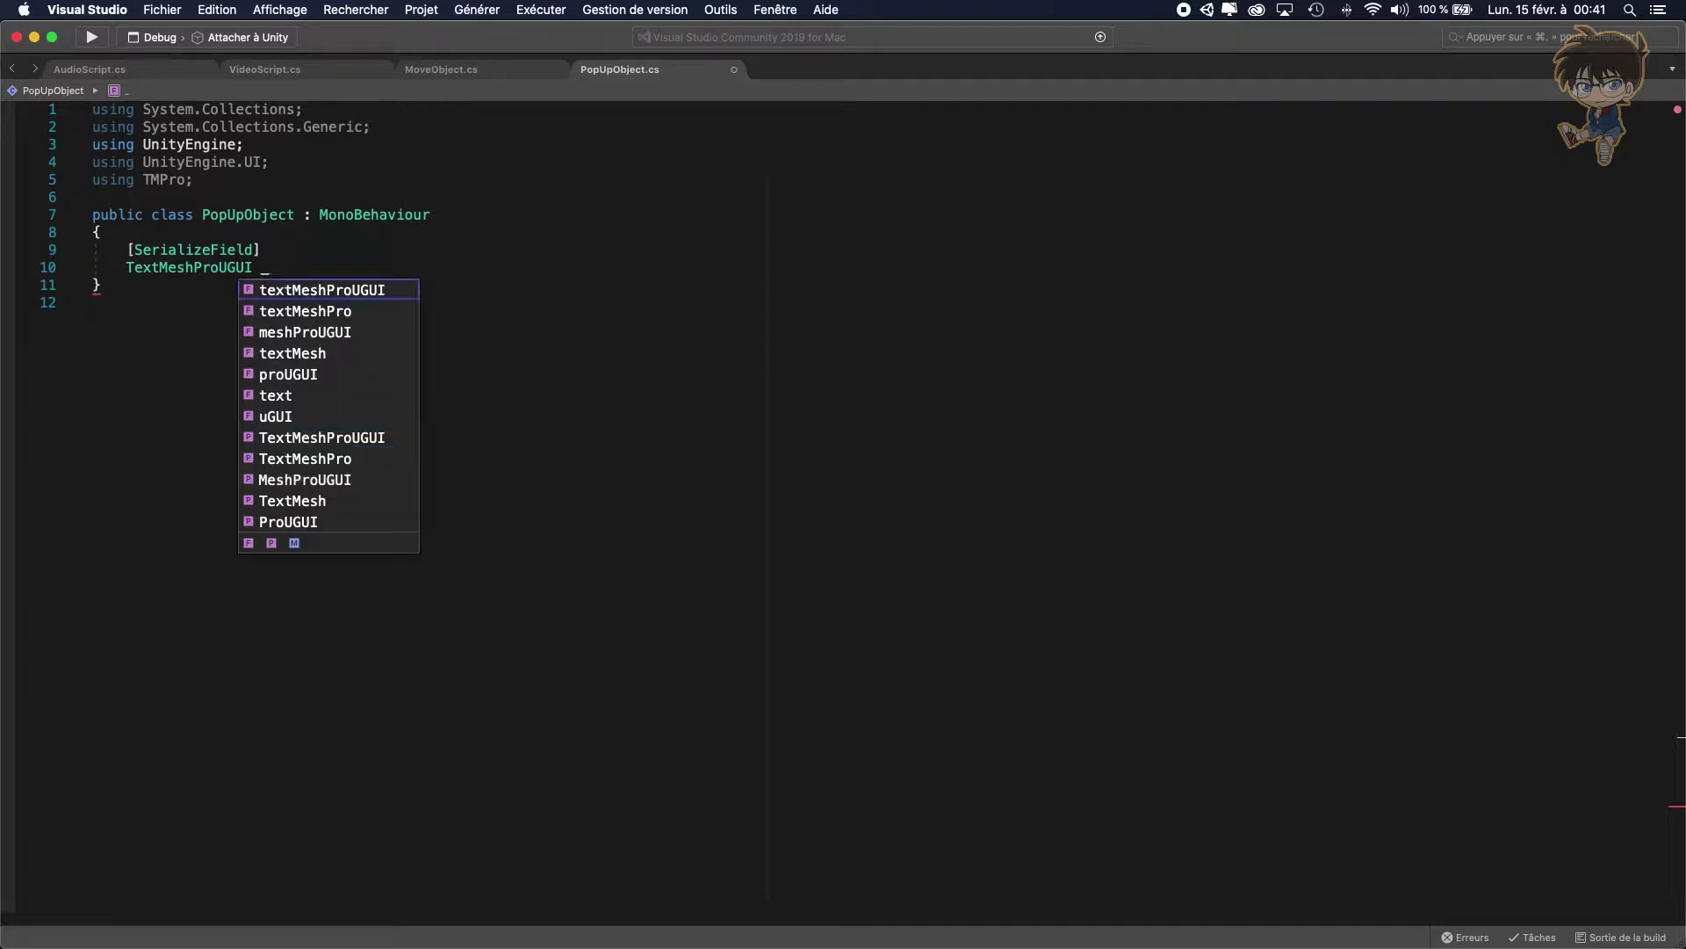
type("title;")
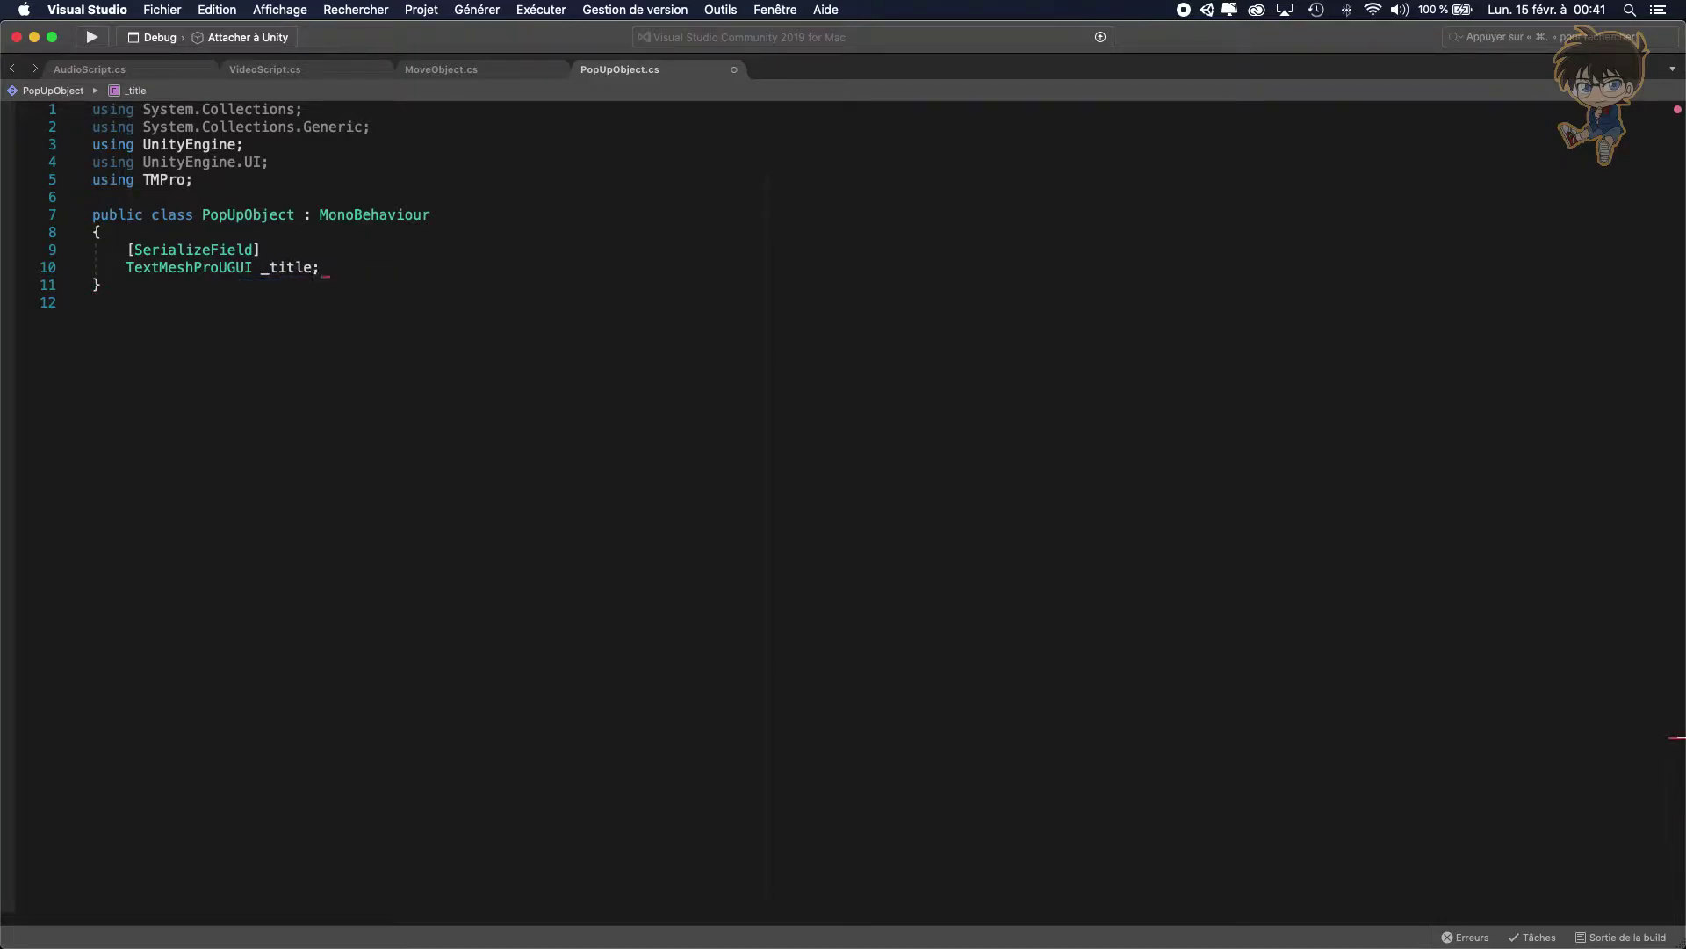
key("Return")
Paste four copies of the serialized _title field below it
left_click_drag(373, 267, 165, 255)
left_click(374, 273)
key("Return")
type("[SerializeField]     TextMeshProUGUI _title;")
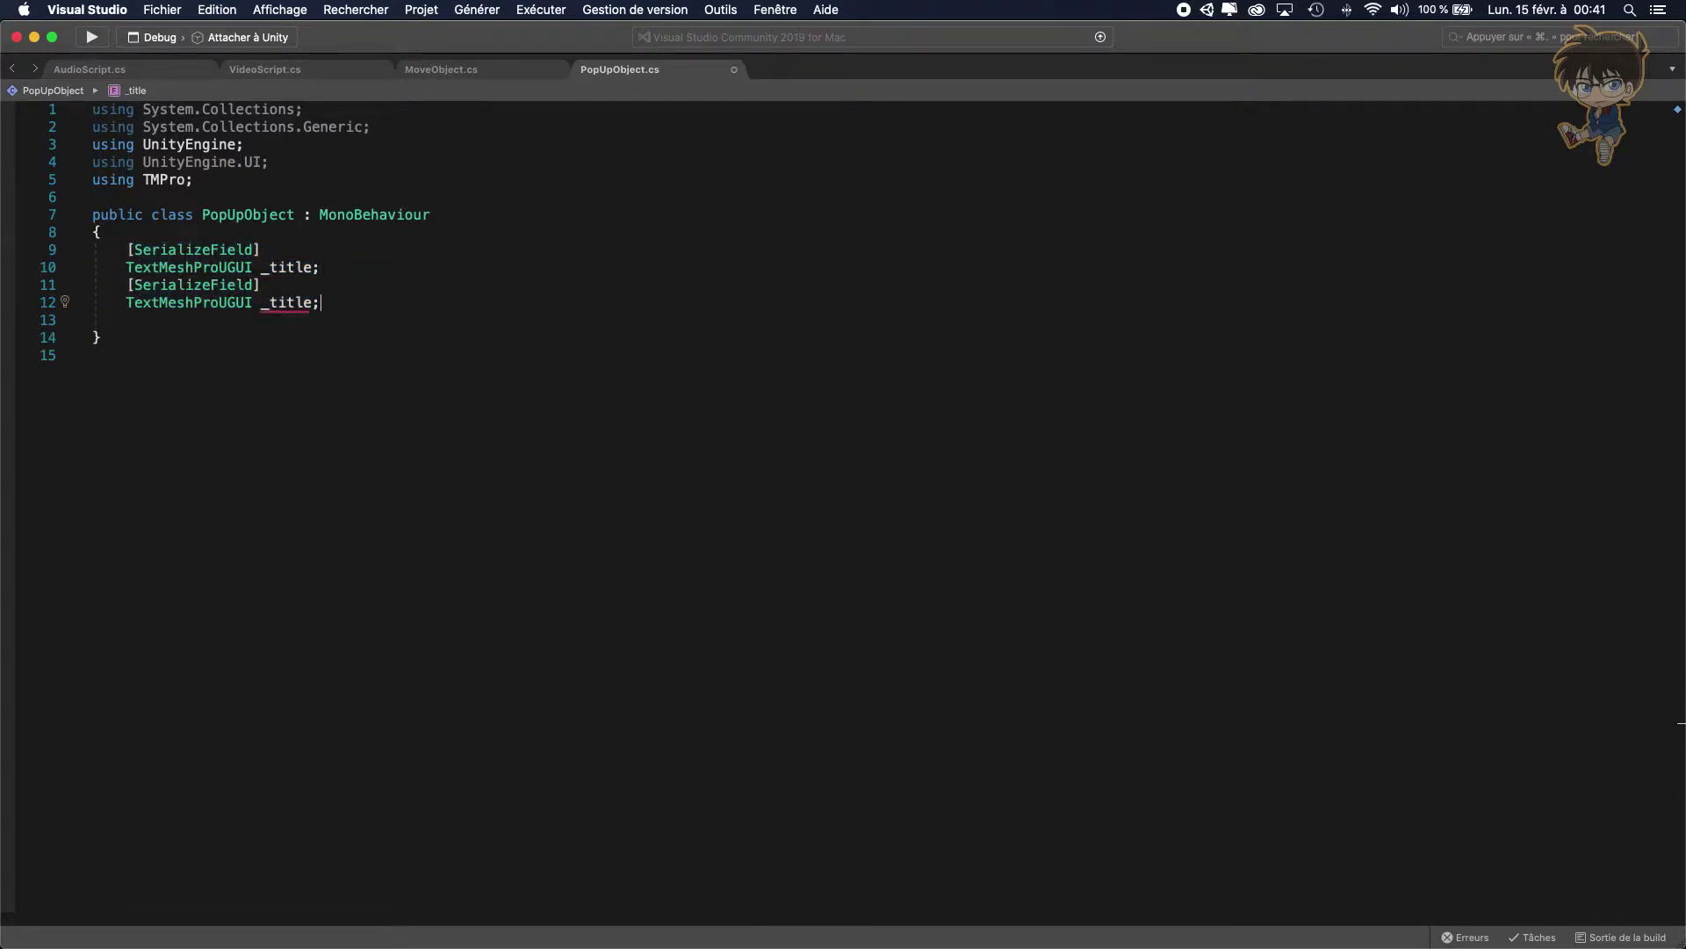
key("Return")
type("[SerializeField] TextMeshProUGUI _title;")
key("Return")
type("[SerializeField] TextMeshProUGUI _title;")
key("Return")
type("[SerializeField] TextMeshProUGUI _title;")
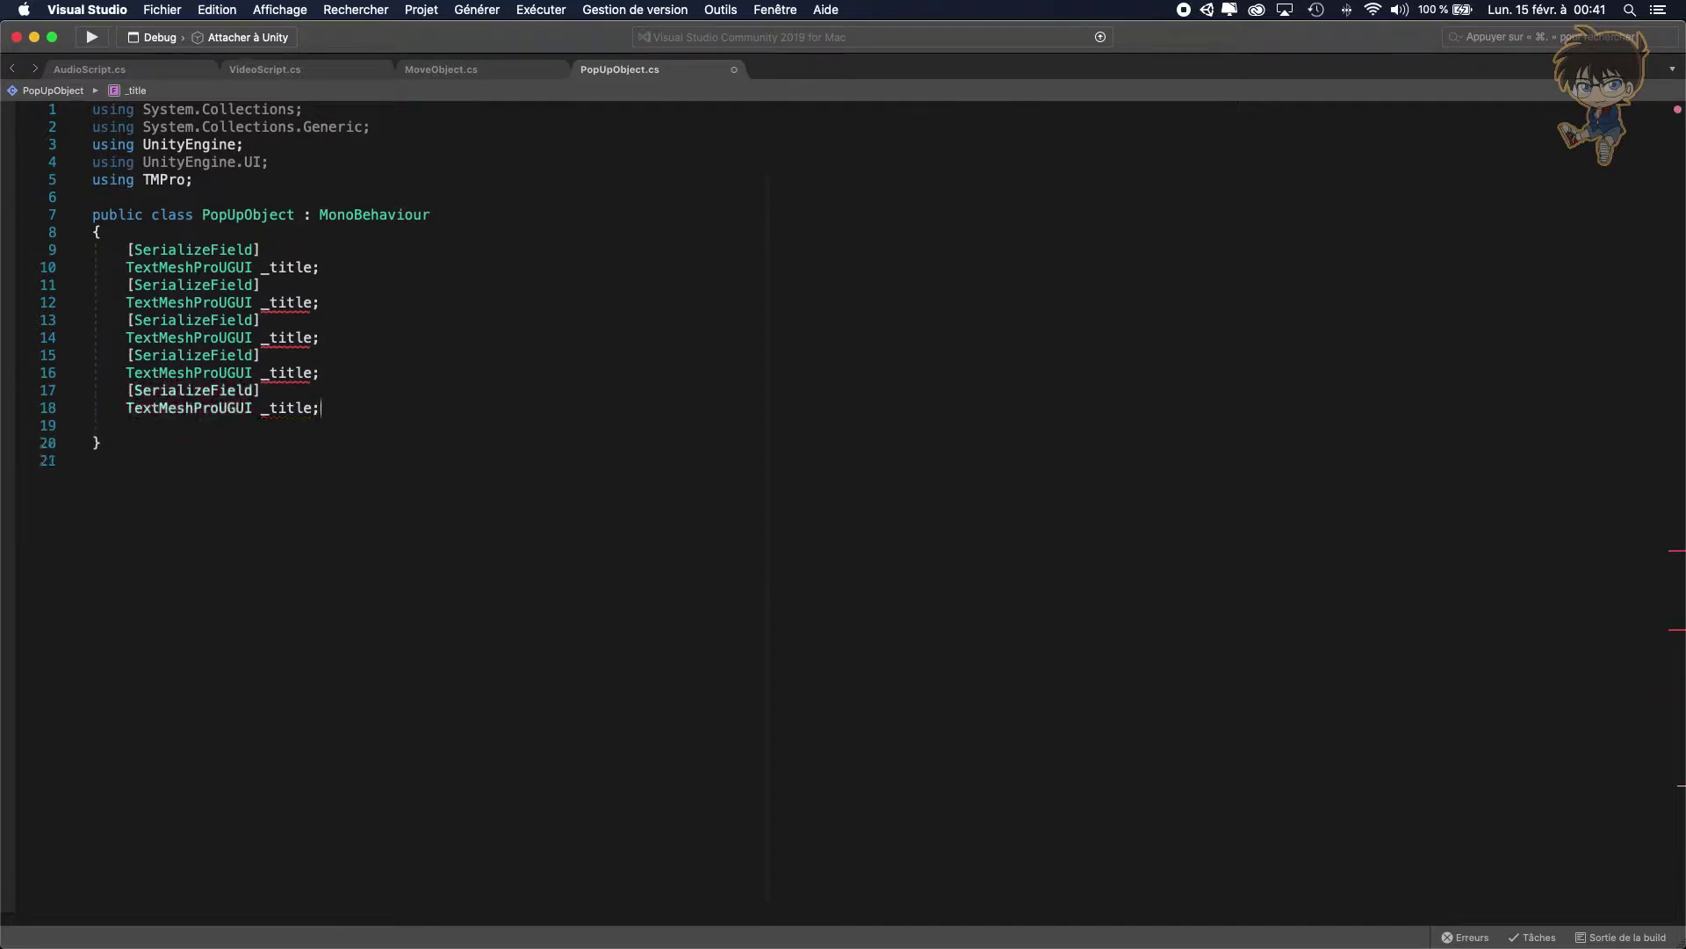
Rename the first three copies to _bodyText, _validateText and _cancelText
double_click(274, 306)
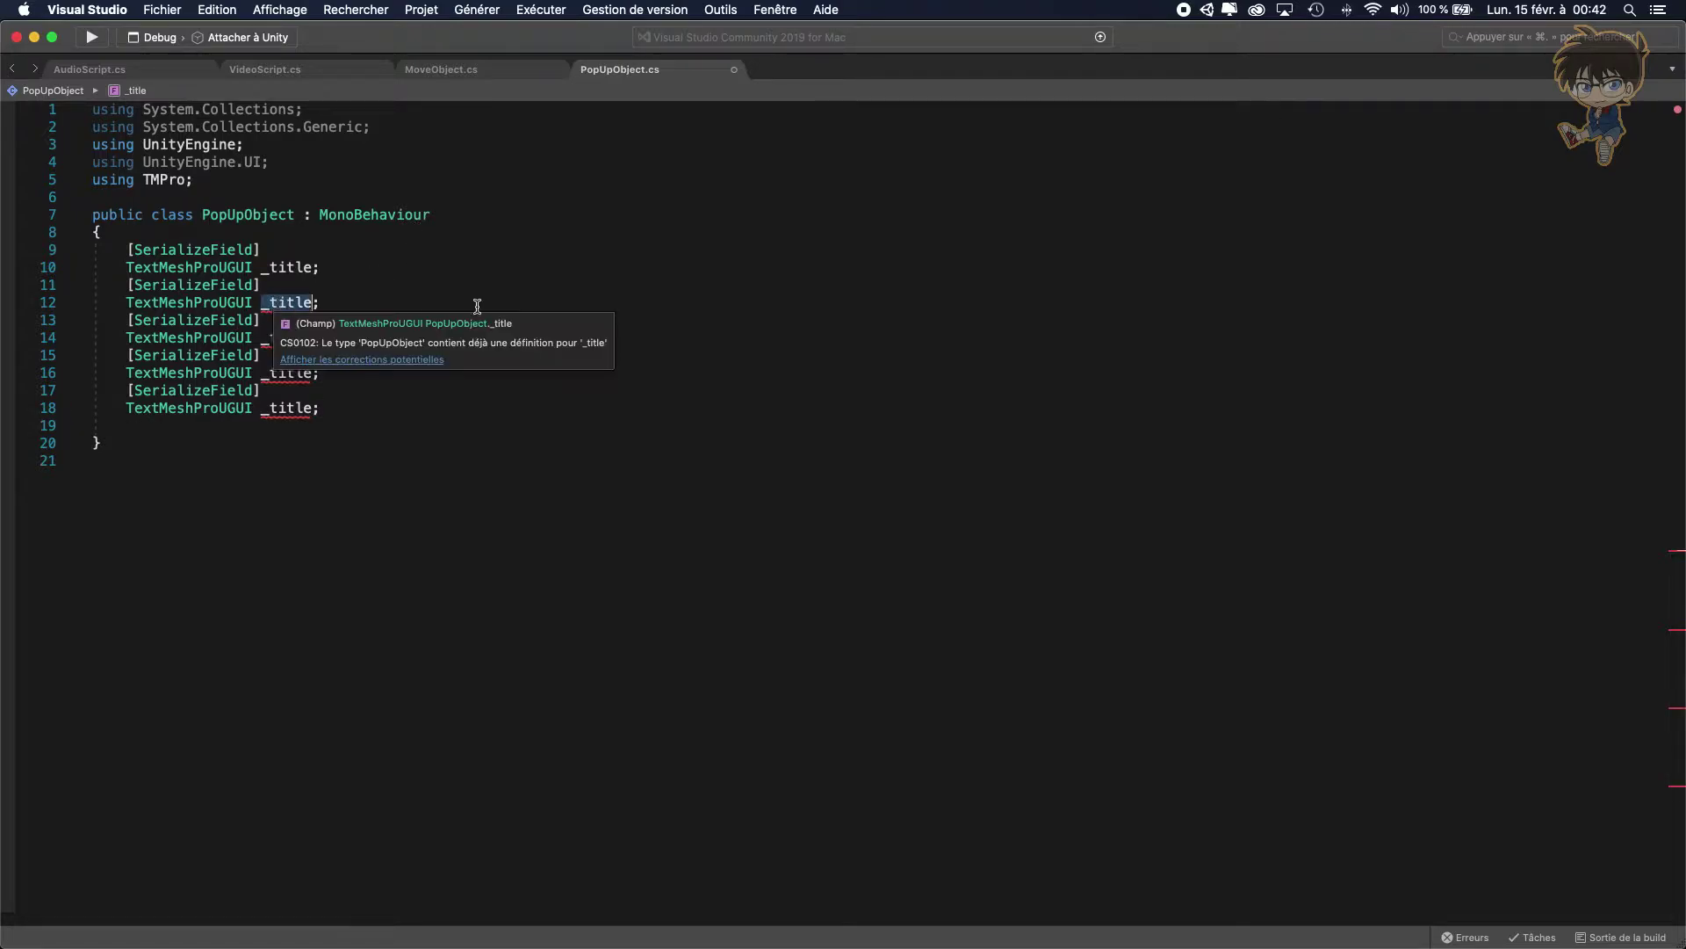
type("_")
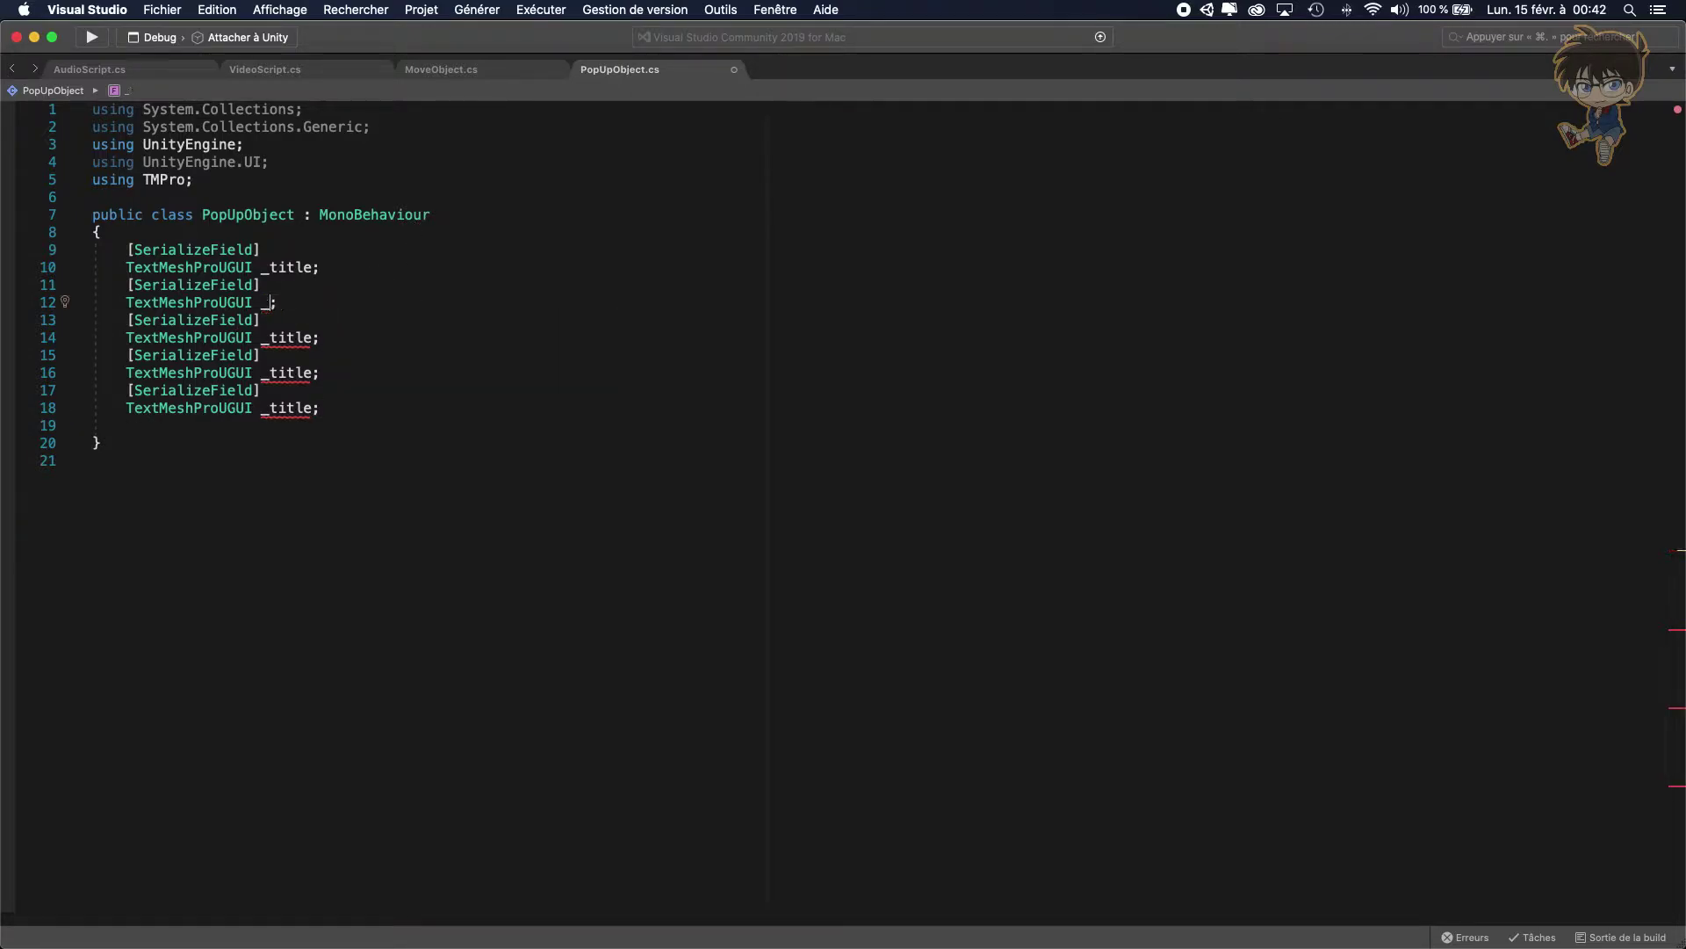
type("bodyText")
double_click(289, 338)
type("_validateText")
left_click(254, 372)
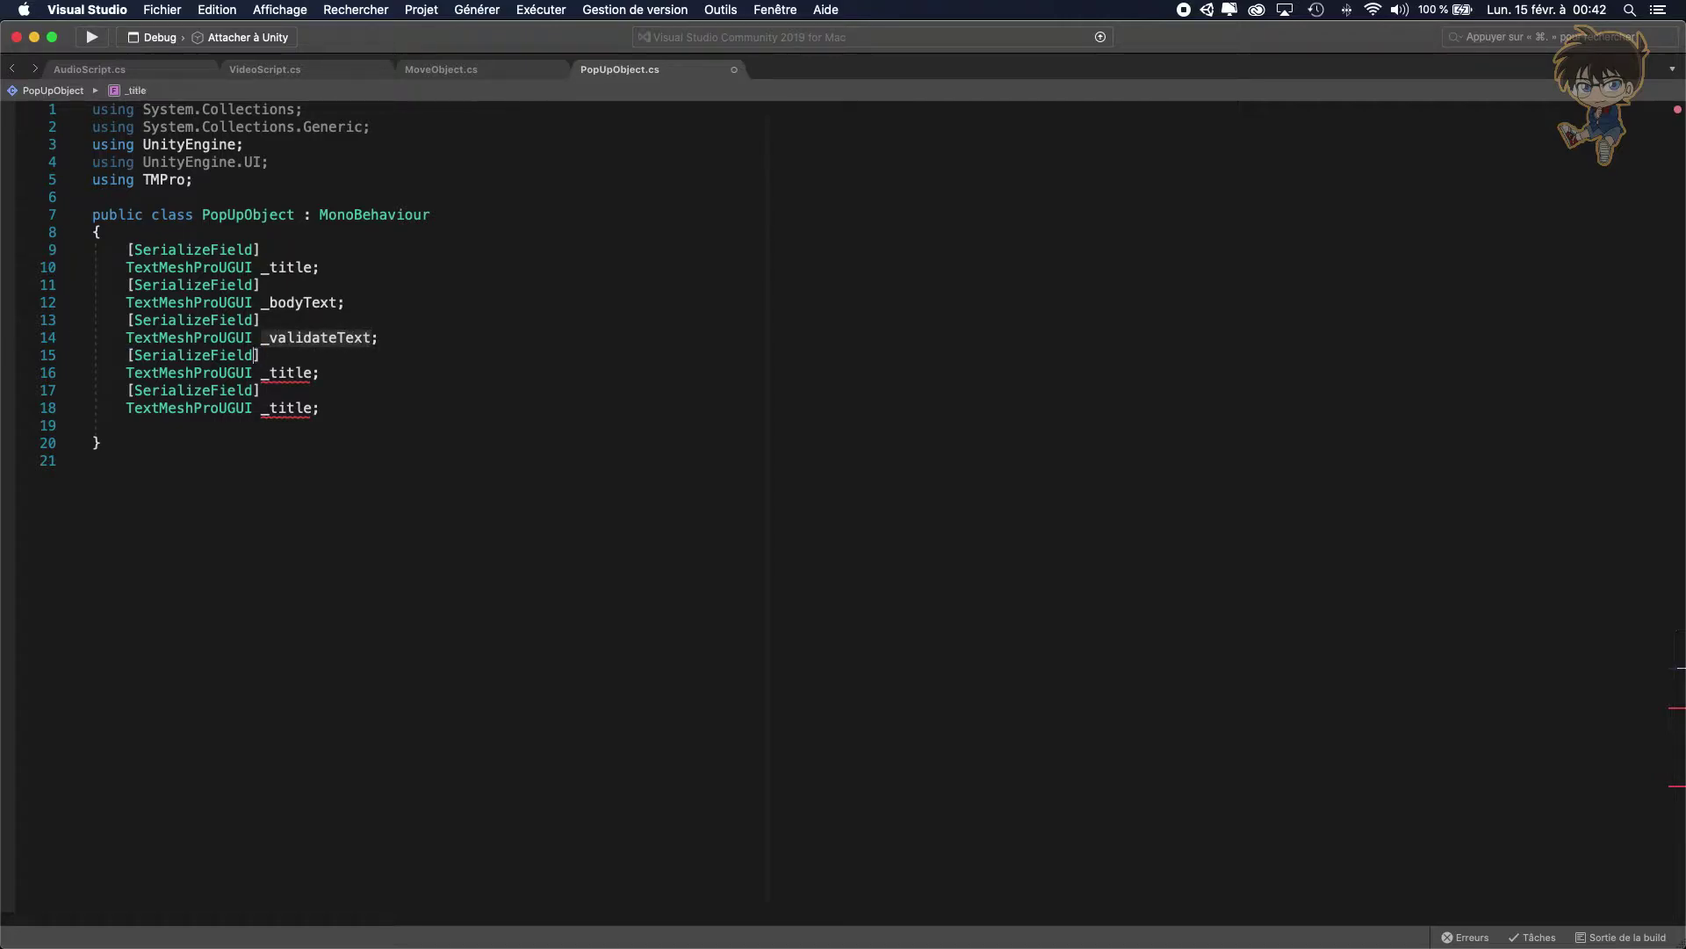
double_click(290, 372)
type("can")
type("celtext")
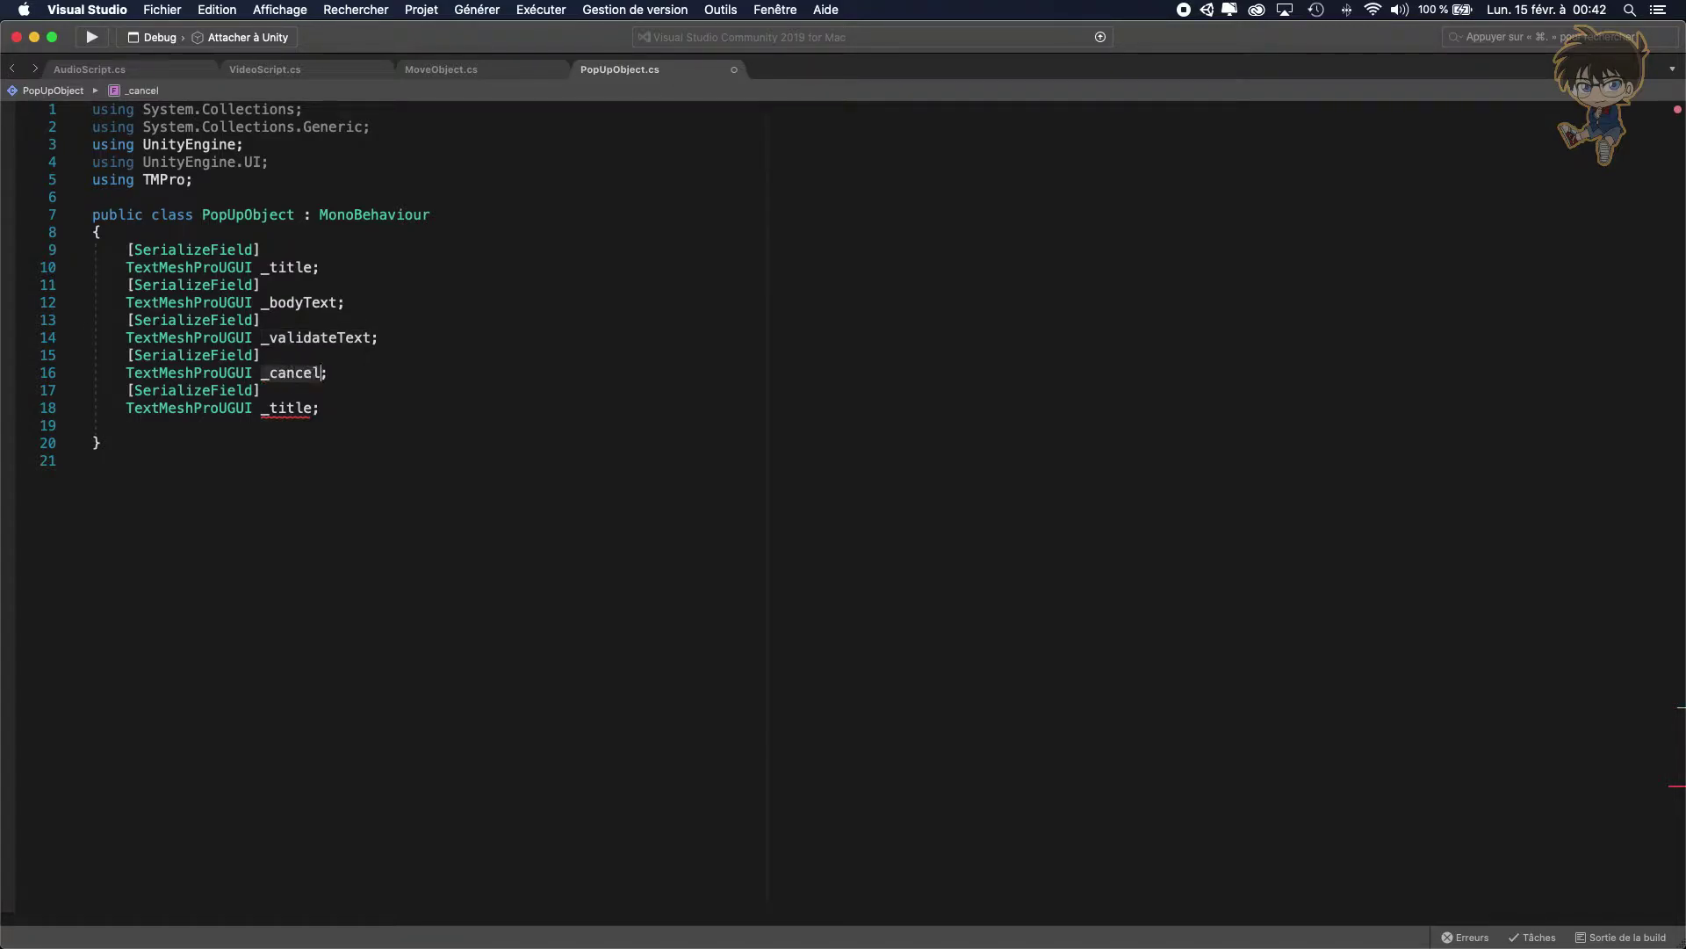
key("BackSpace")
type("T")
Rename the last copy to _okText and save the script
key("Down")
key("Down")
key("BackSpace")
key("BackSpace")
key("BackSpace")
key("BackSpace")
key("BackSpace")
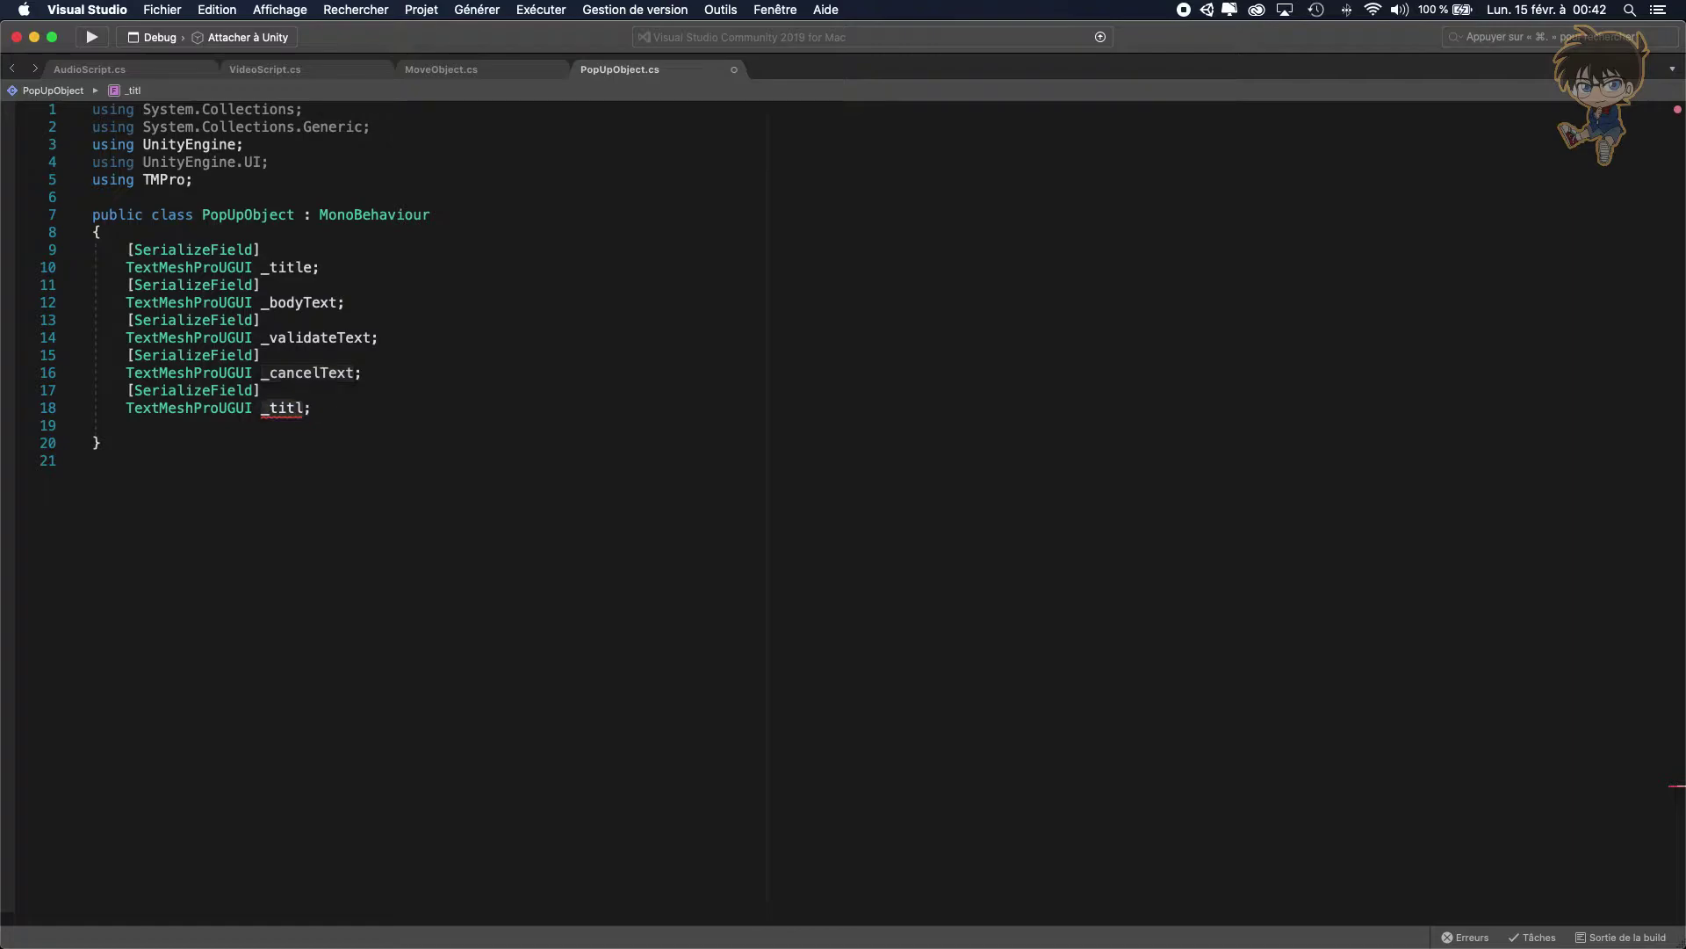
type("okText")
key("super+s")
left_click(340, 410)
key("Return")
key("Return")
Declare a [SerializeField] Button field named _validateButton
type("[ser")
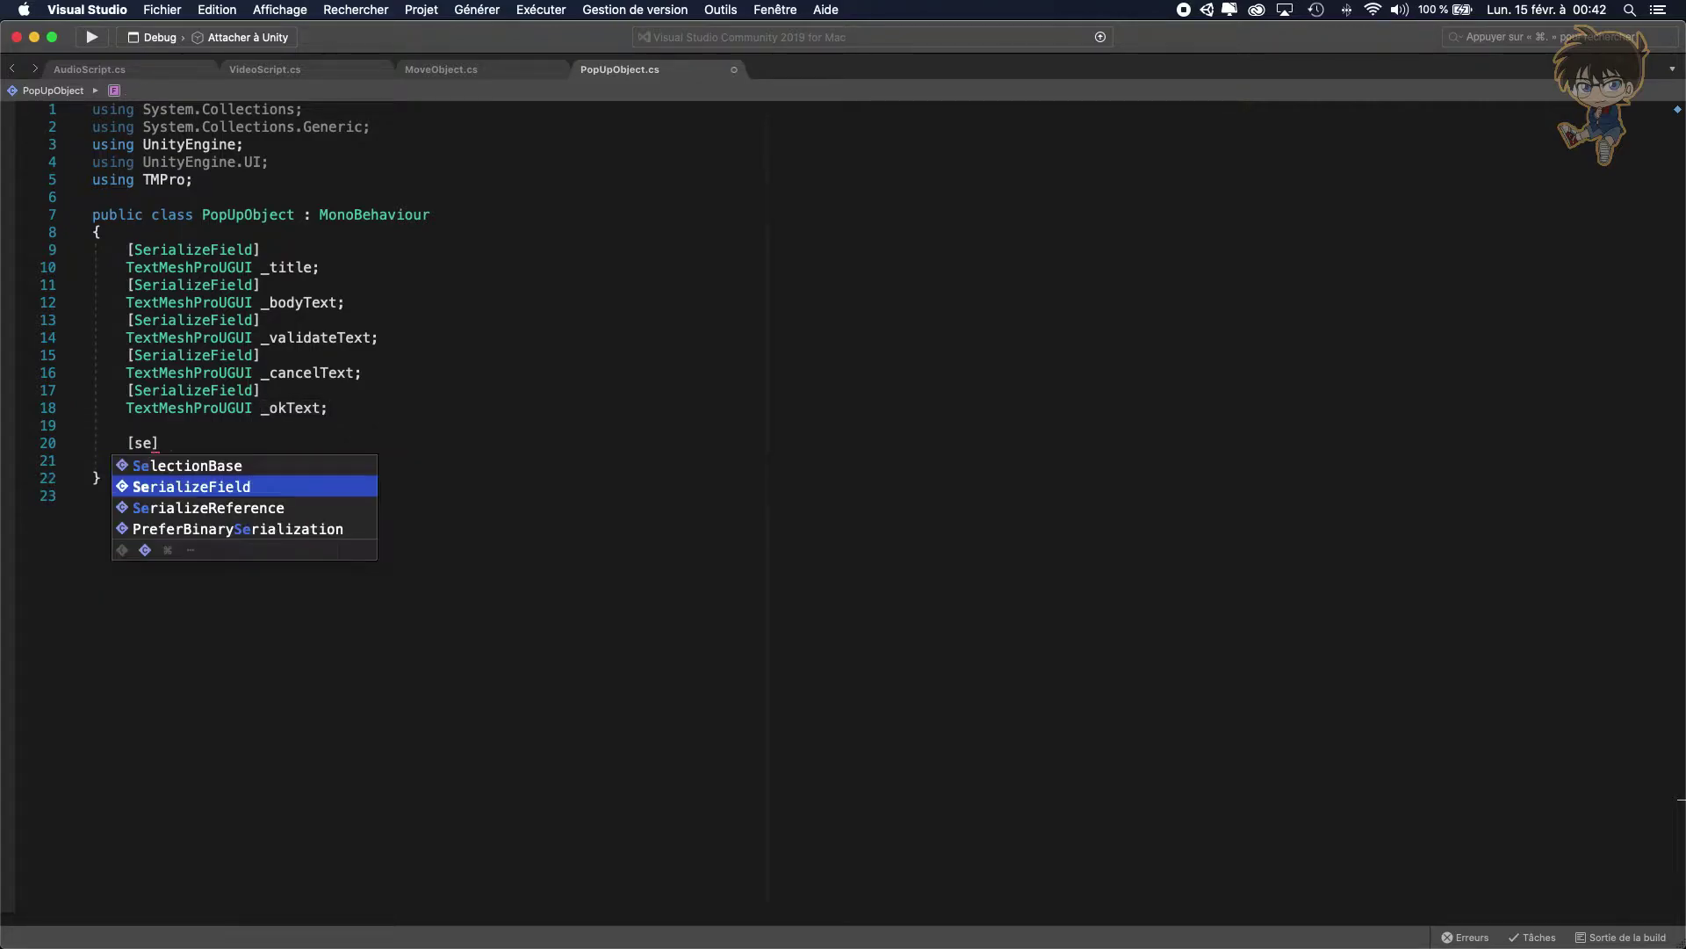
key("Return")
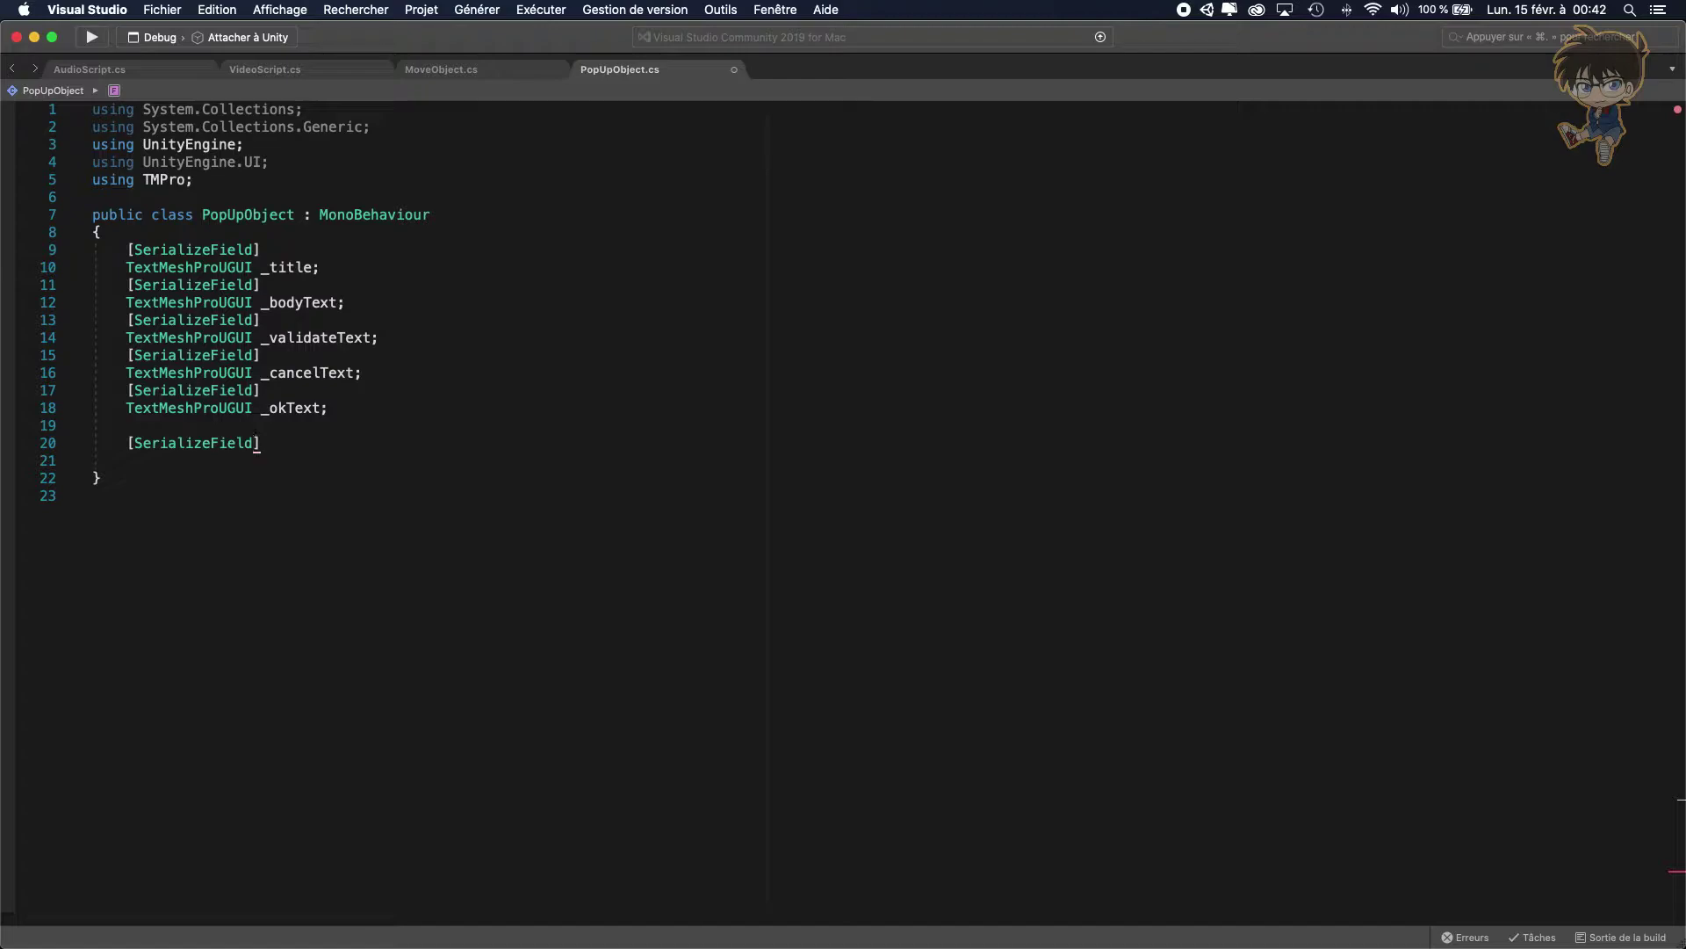
key("Return")
type("Button vali")
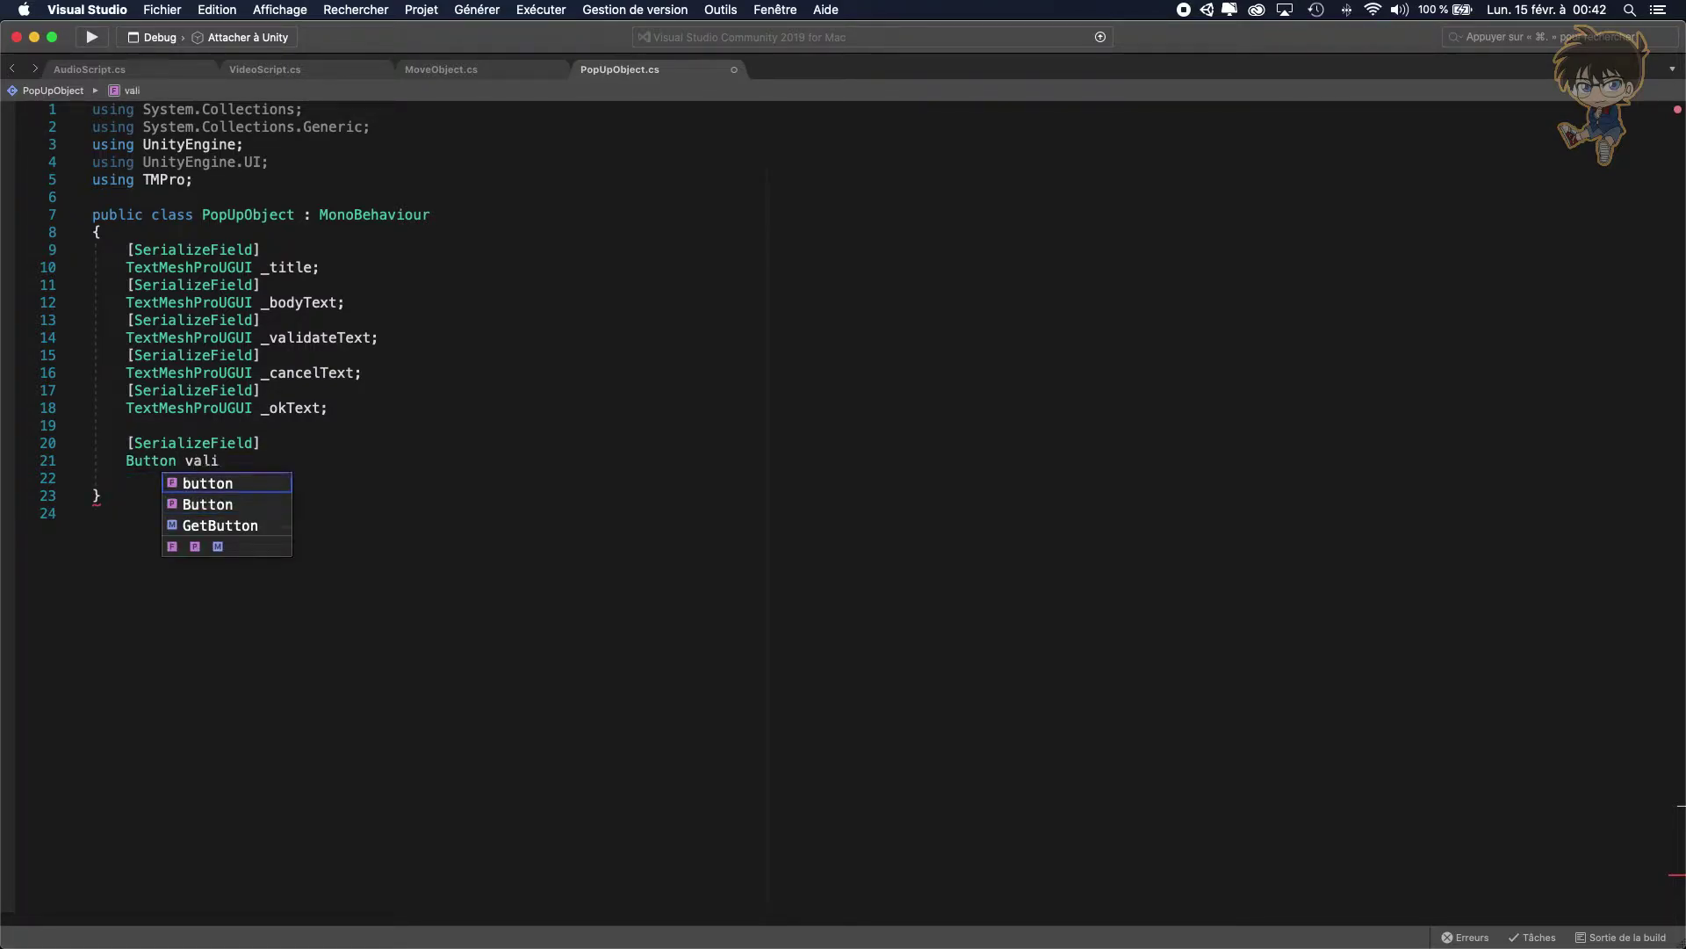
key("BackSpace")
key("BackSpace")
key("BackSpace")
key("BackSpace")
type("_")
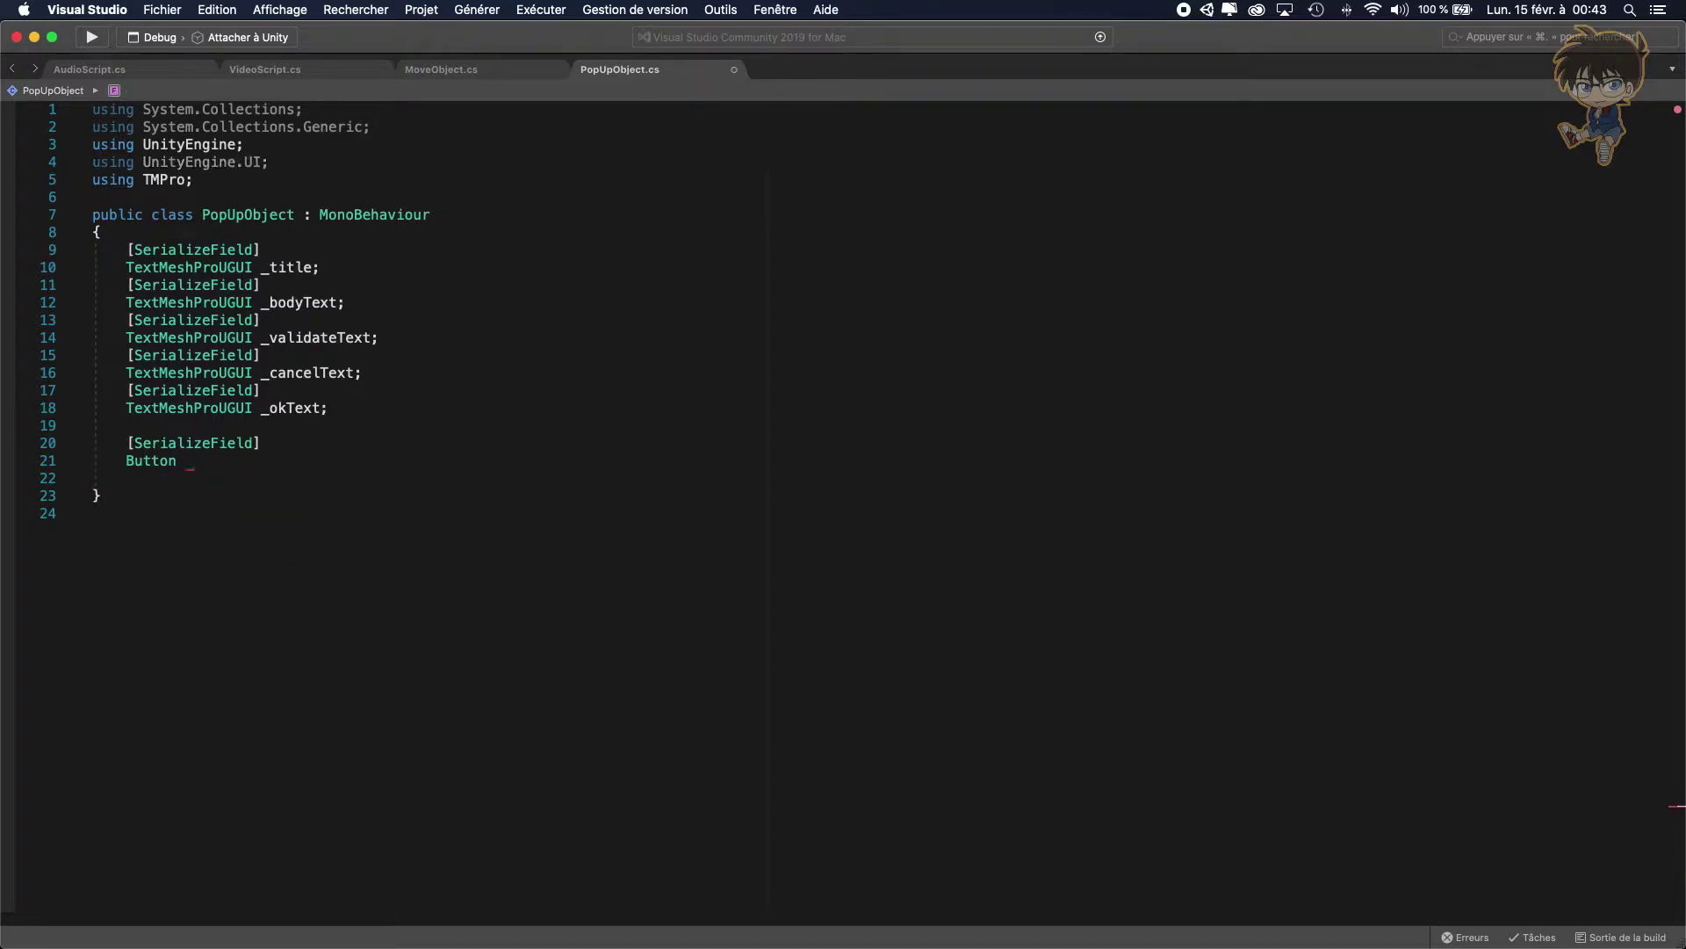
type("validateButton")
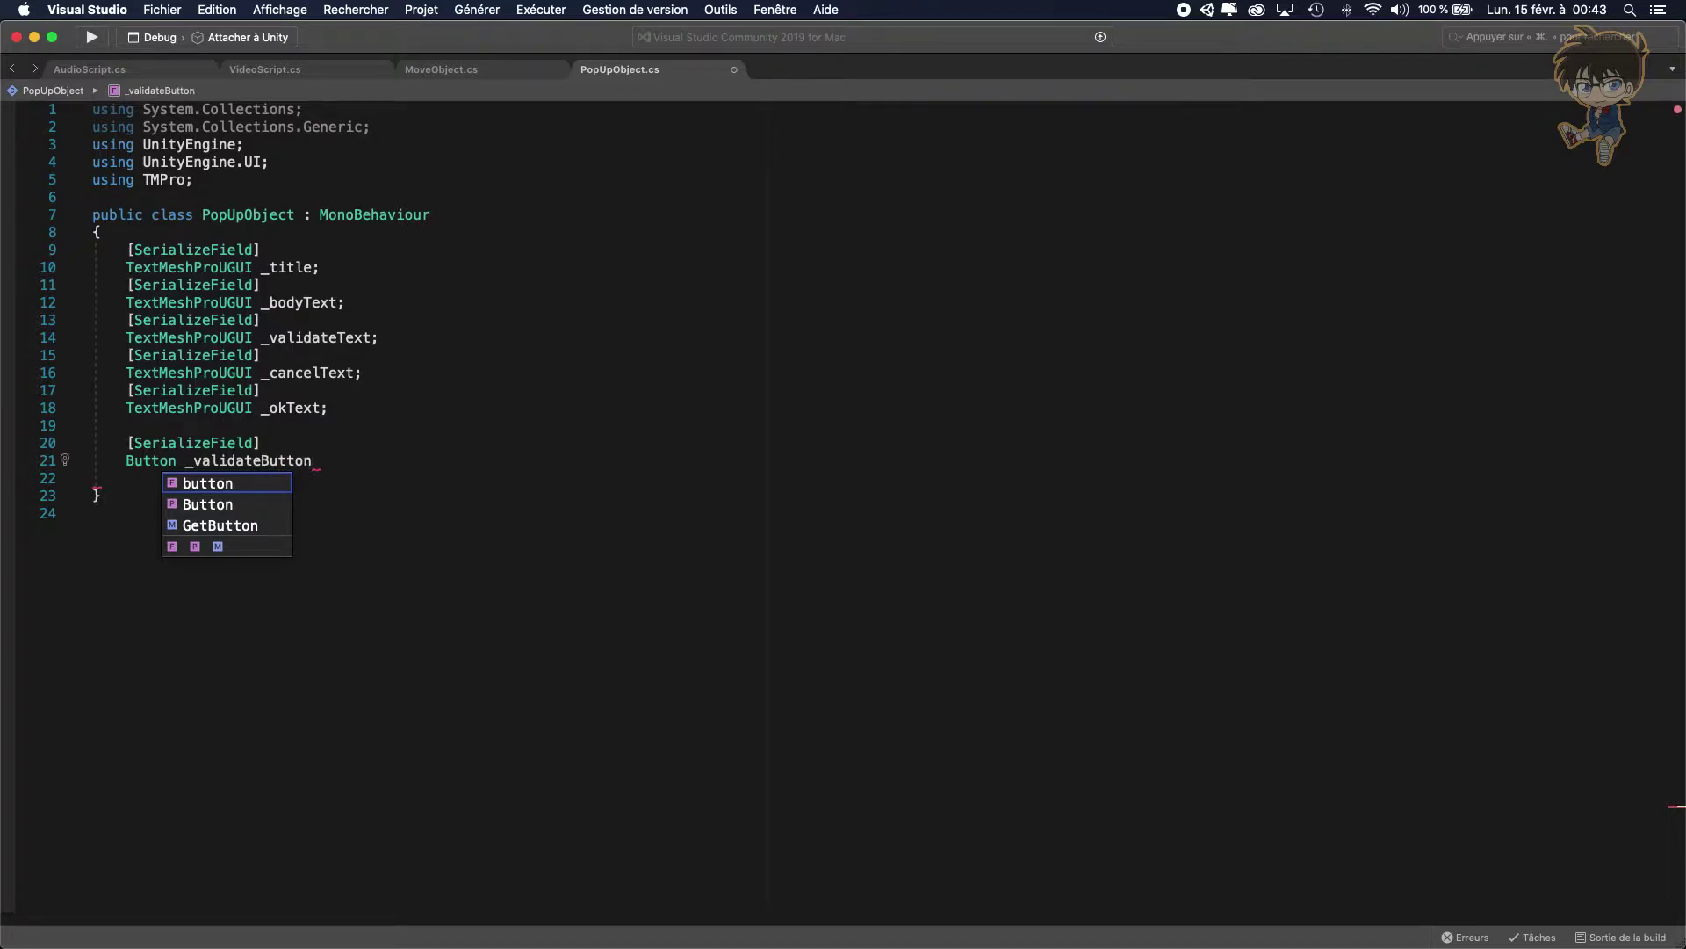
type(";")
Paste two copies of the serialized _validateButton declaration
left_click_drag(326, 462, 128, 443)
key("super+c")
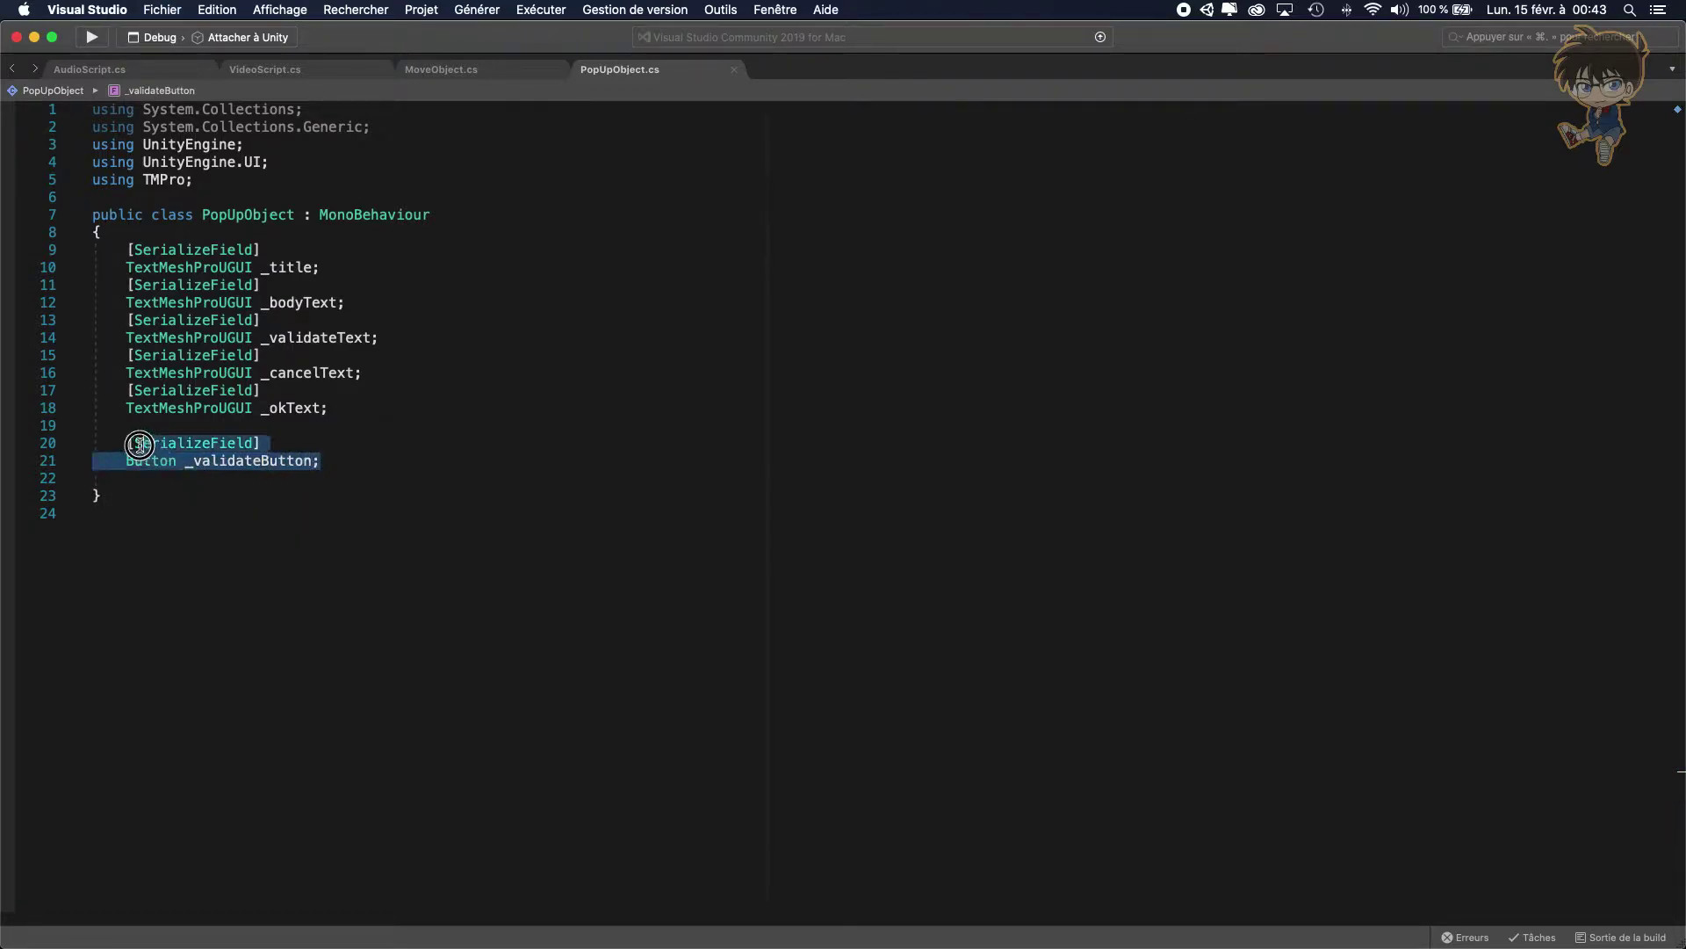
left_click(354, 459)
key("Return")
key("super+v")
key("Return")
key("super+v")
Rename the copies to _cancelButton and _okButton
left_click(278, 498)
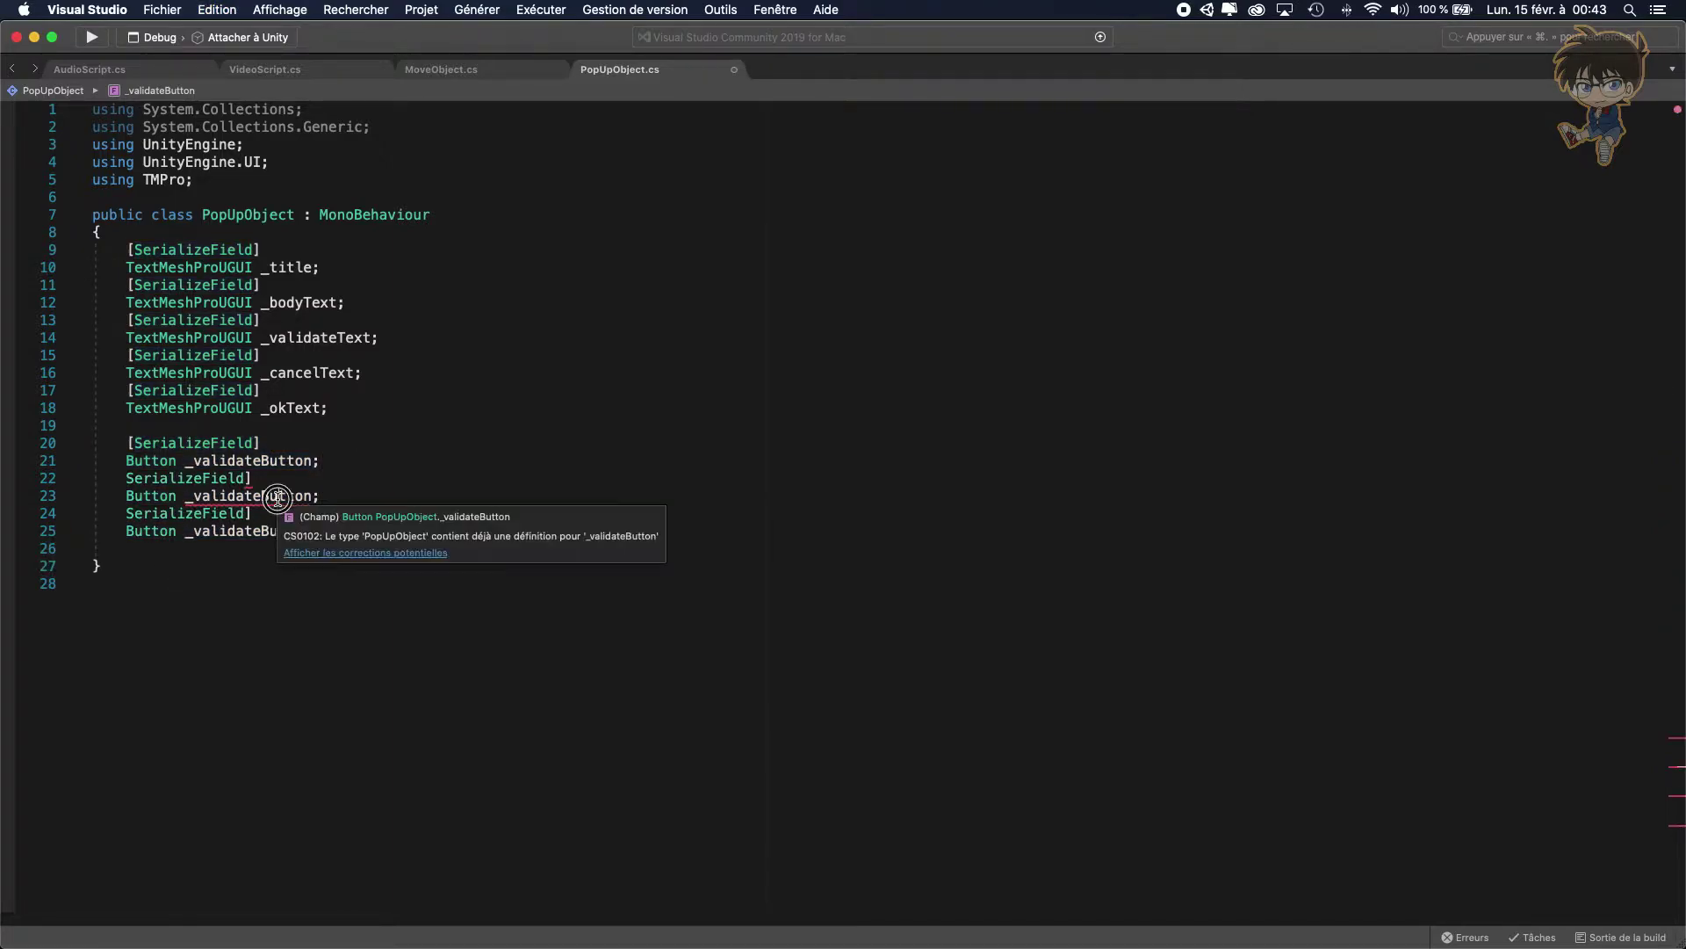
type("_C;")
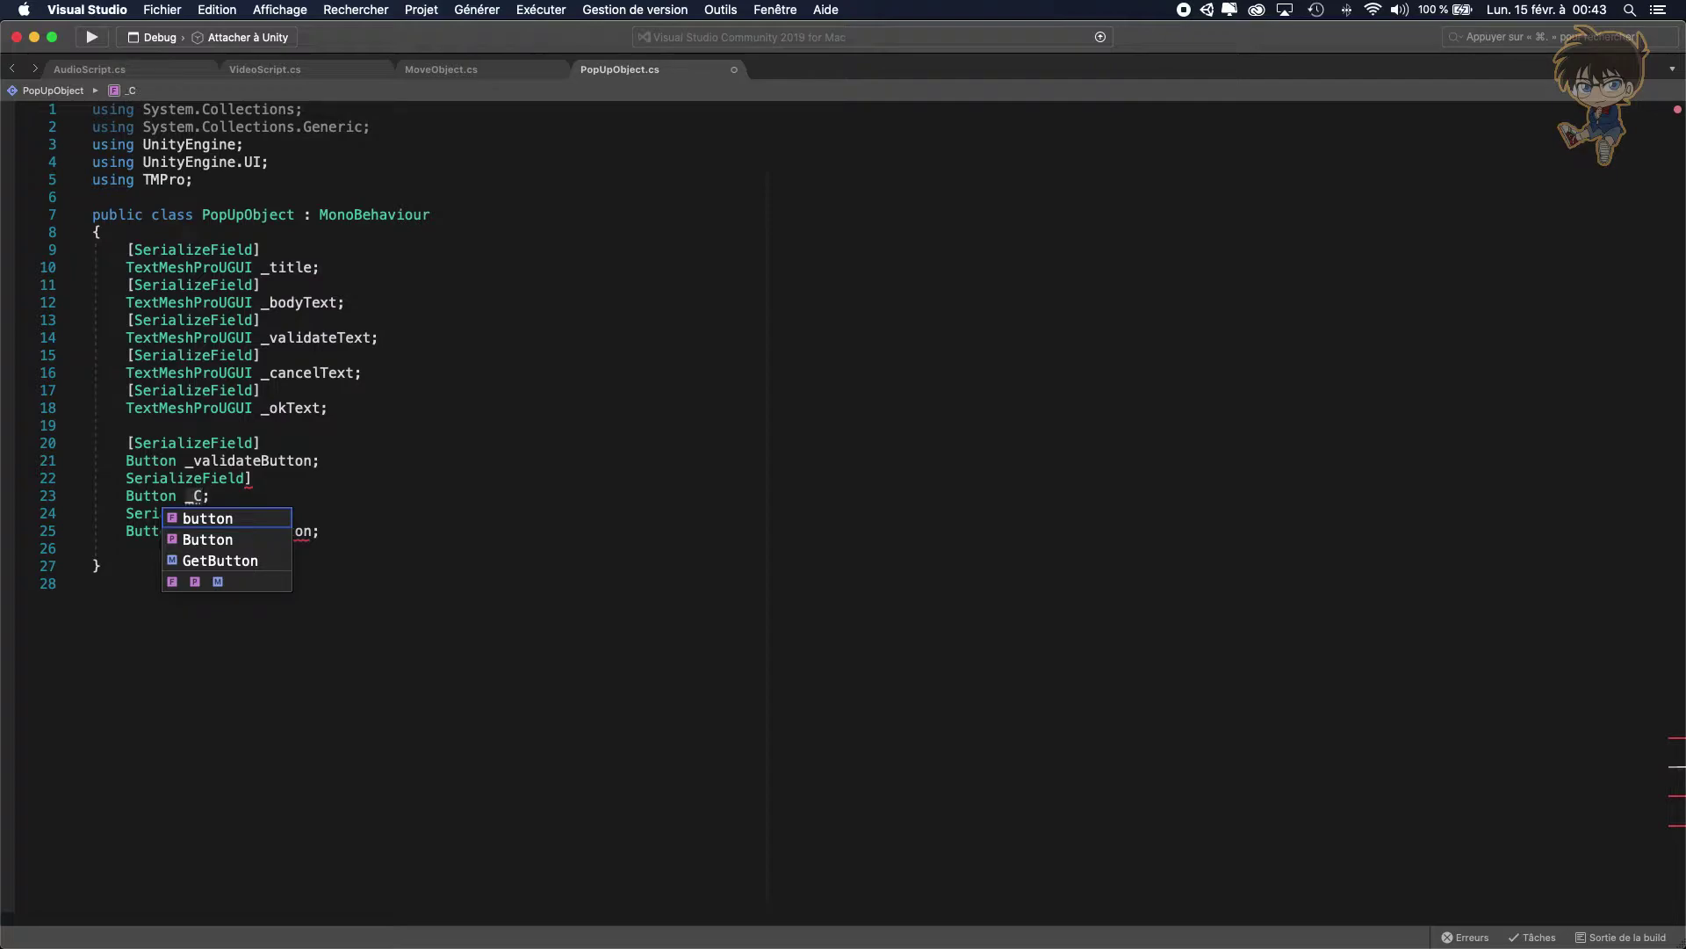
key("BackSpace")
type("cancelButton")
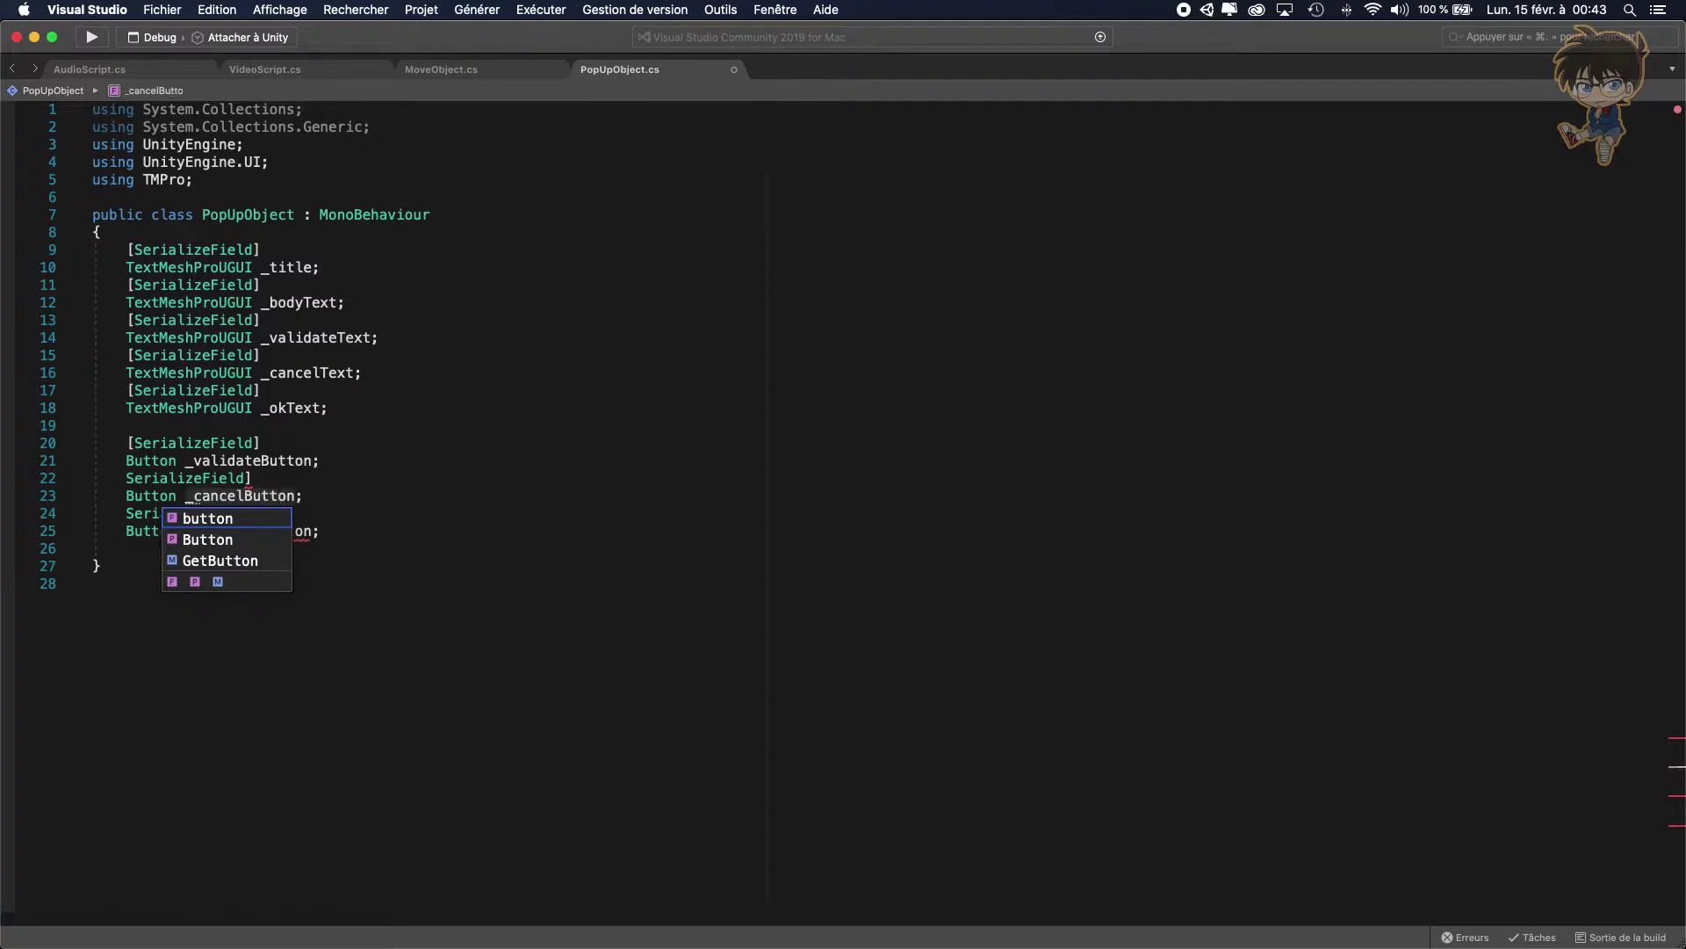
key("Escape")
double_click(293, 530)
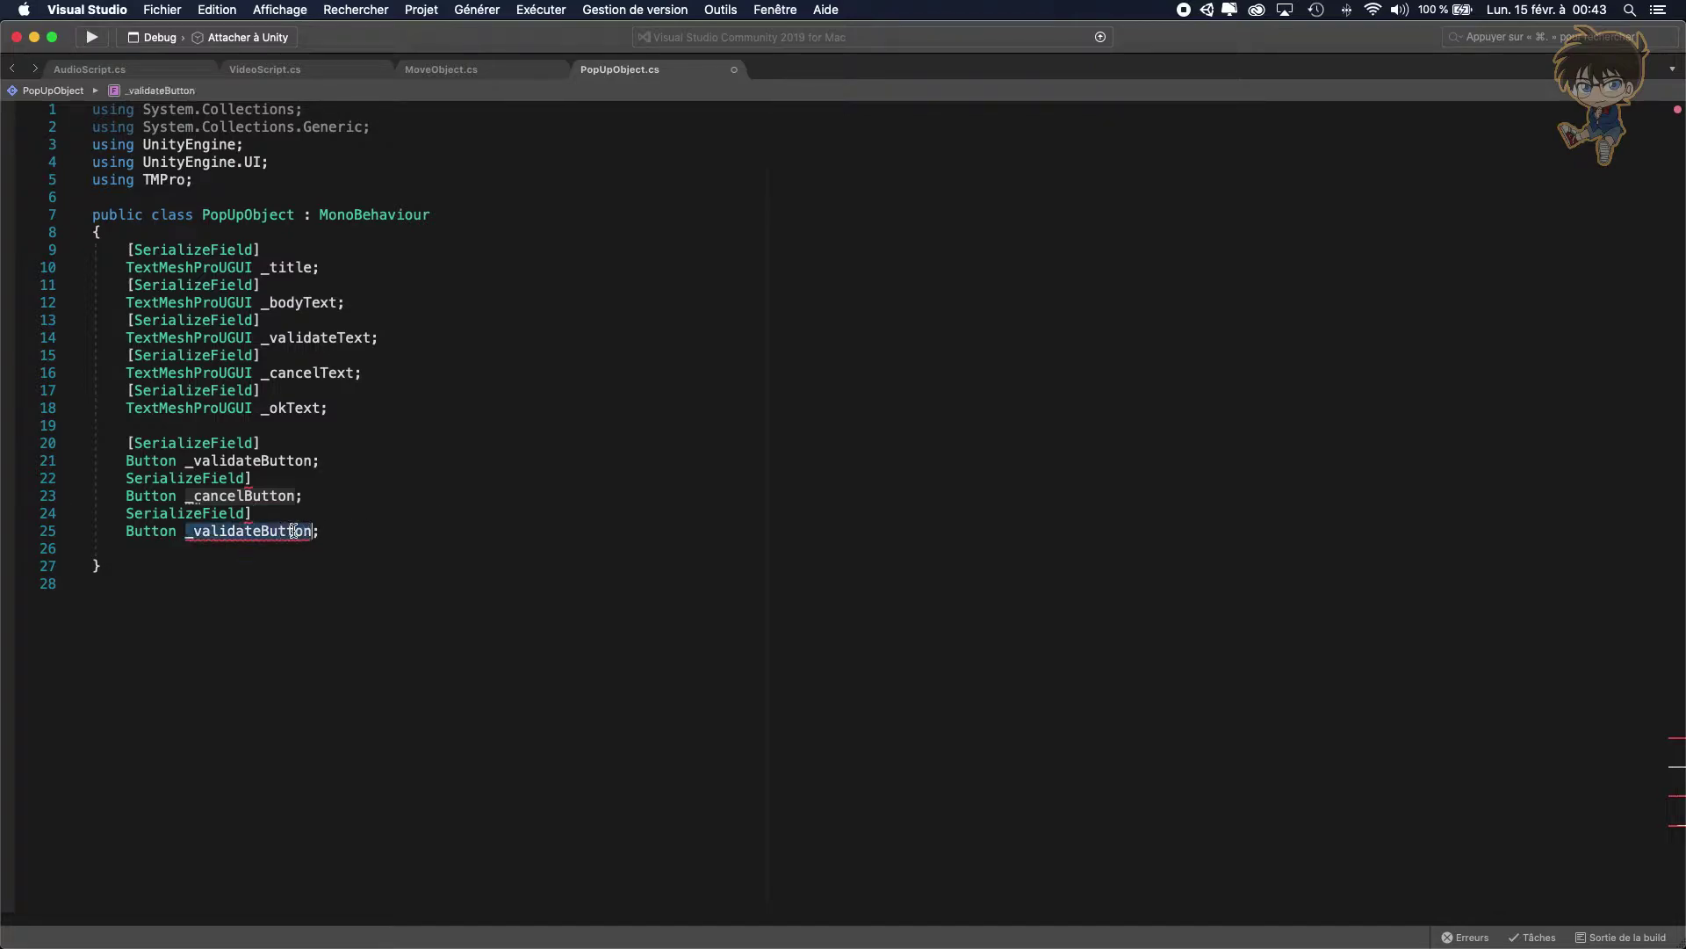
type("_okButton")
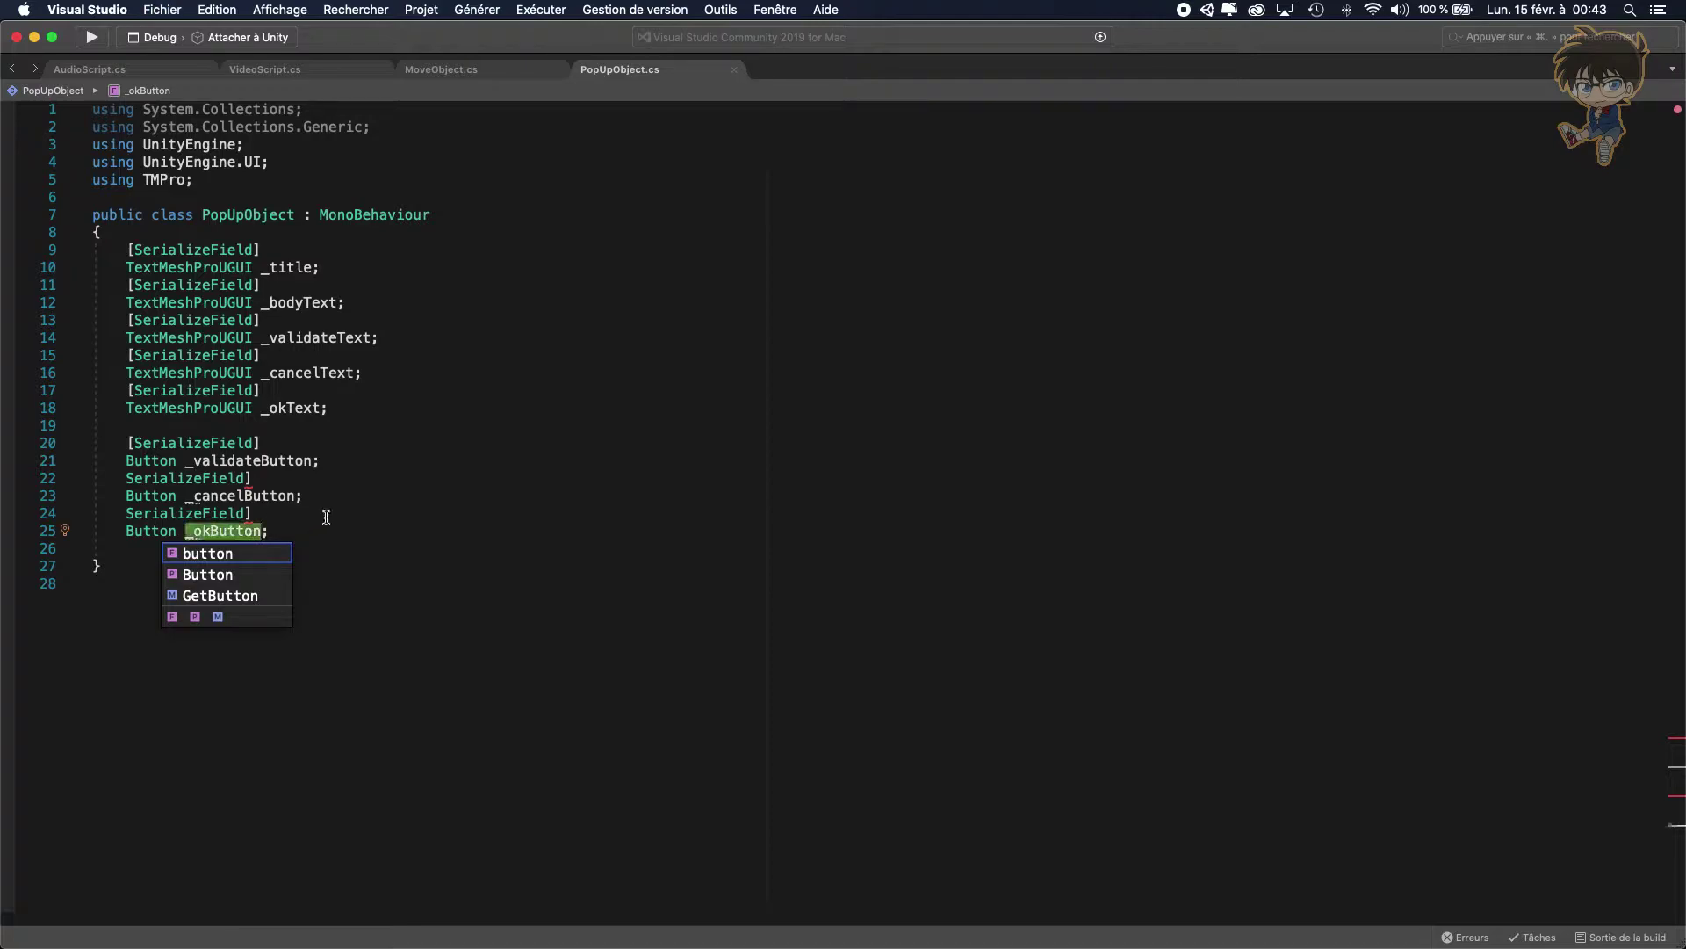
Restore the missing [ brackets on the copied SerializeField attributes and save
left_click(130, 478)
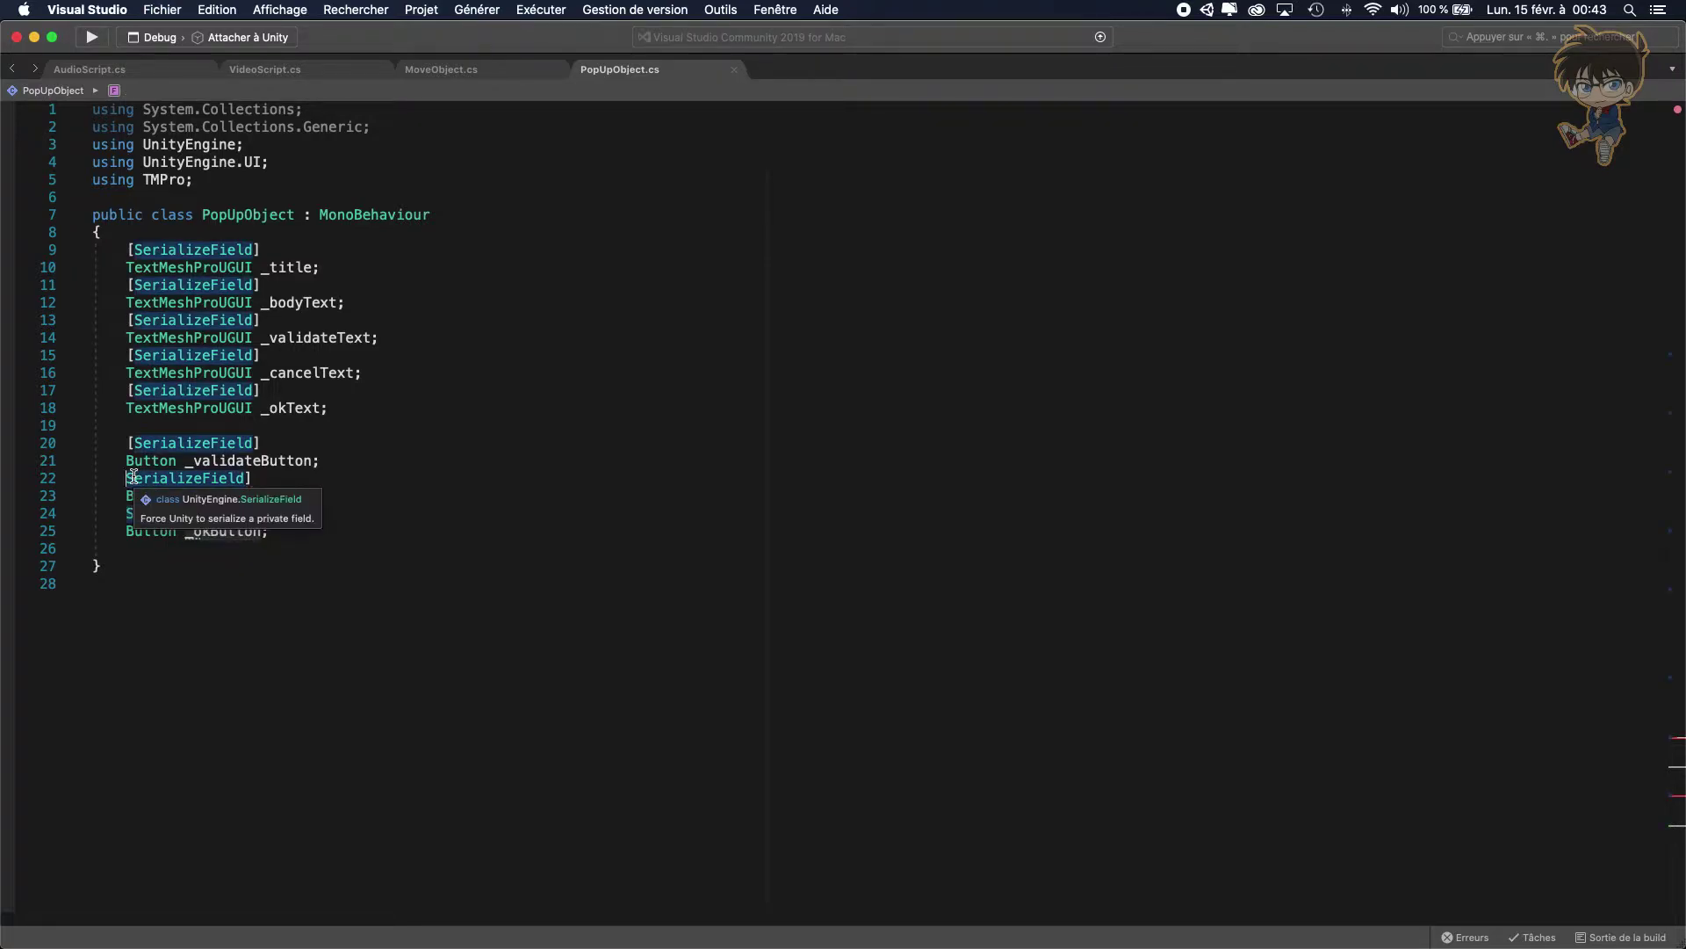
type("{")
key("BackSpace")
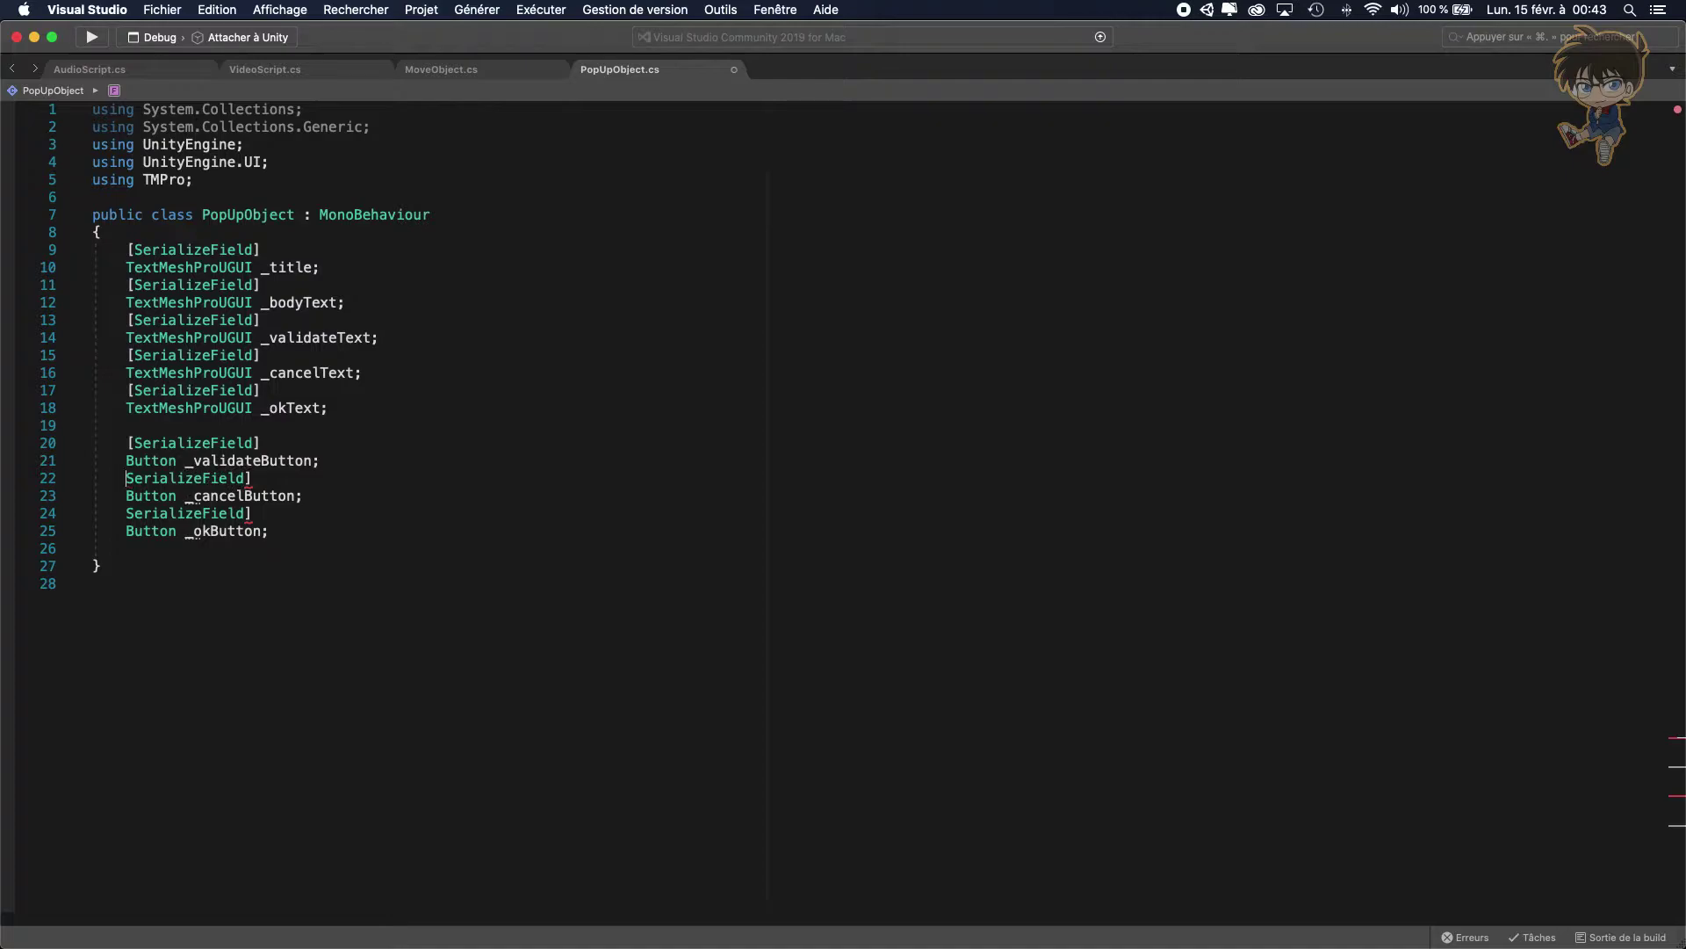
type("[")
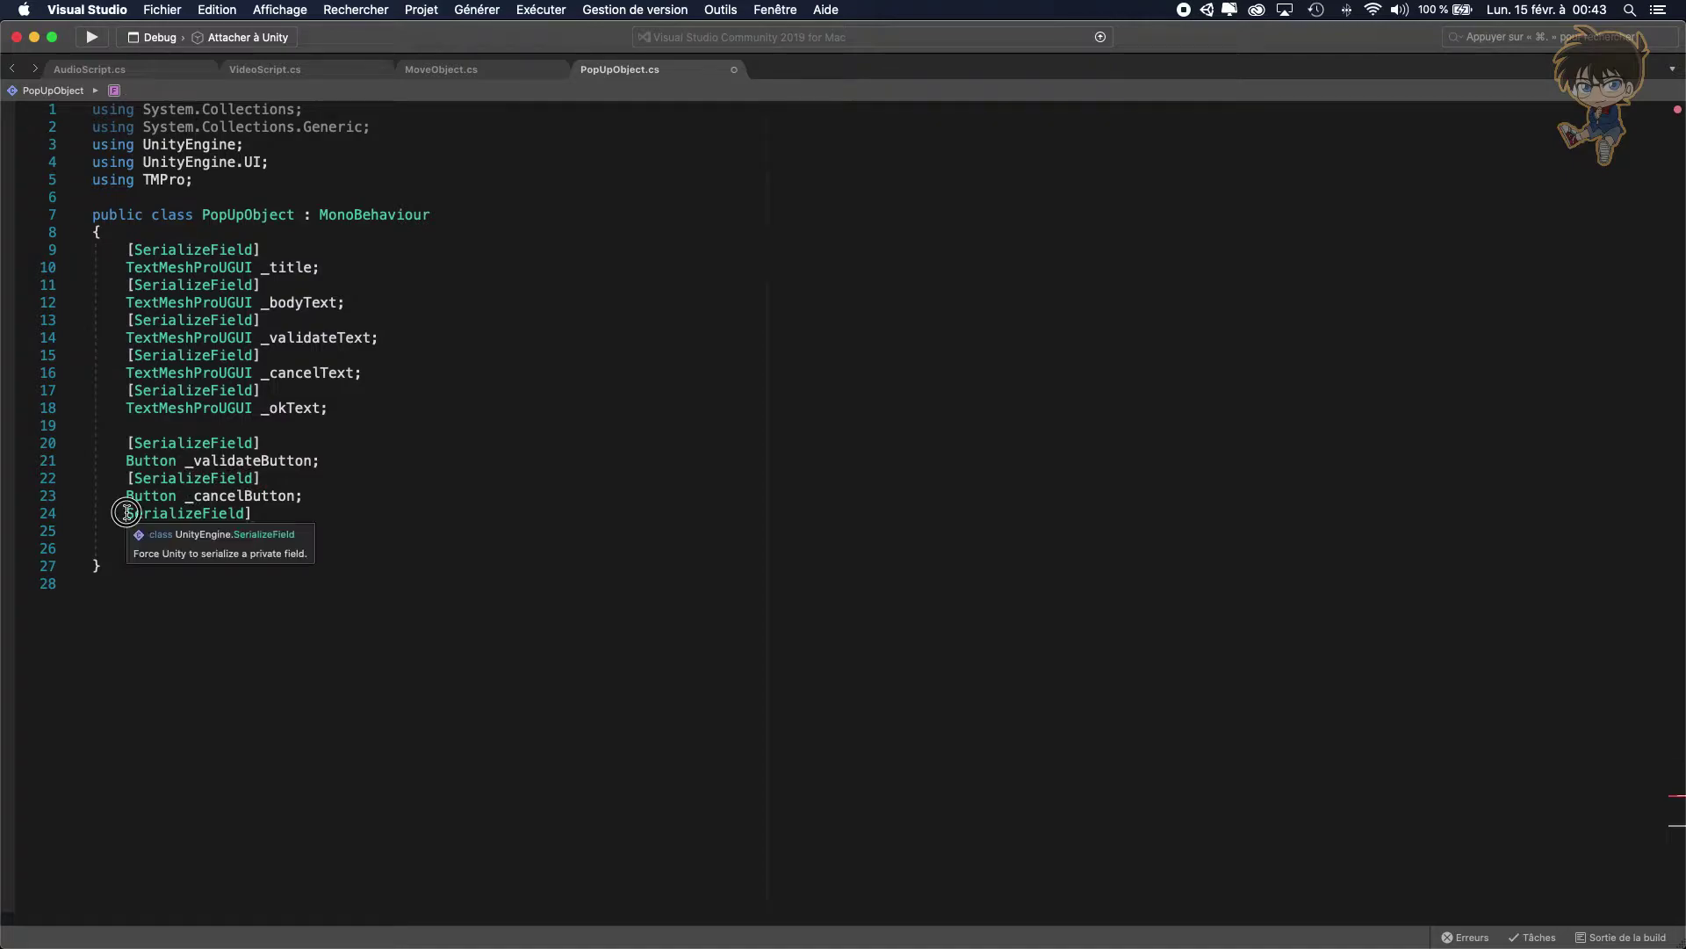
left_click(127, 513)
type("[")
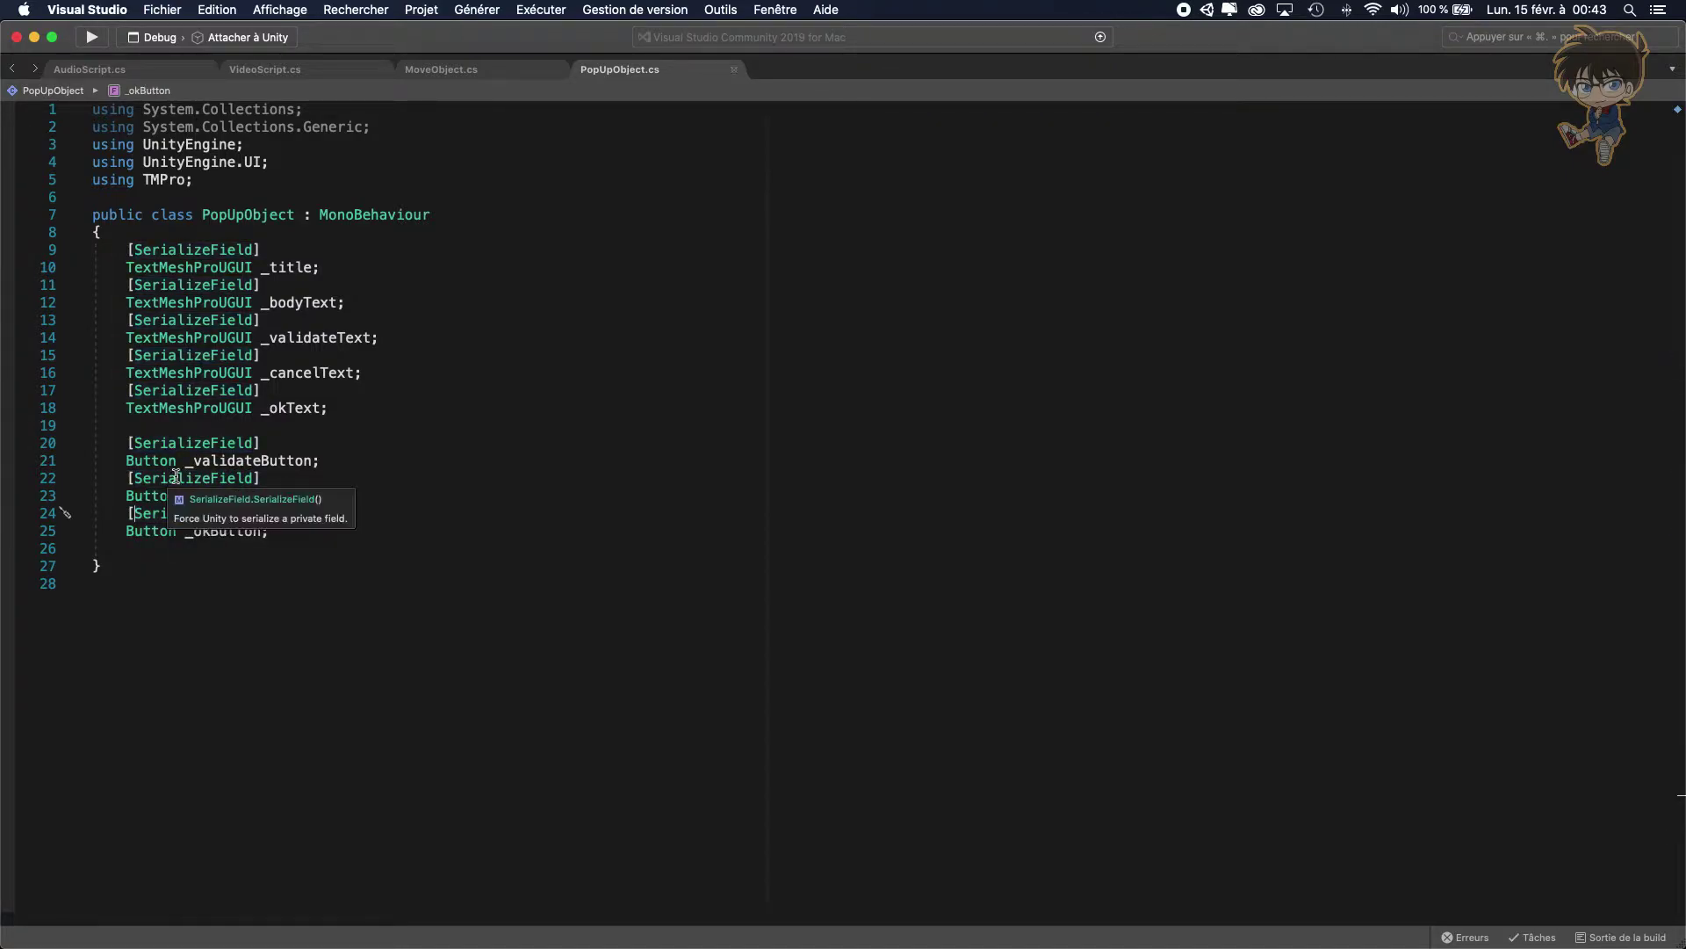
key("super+s")
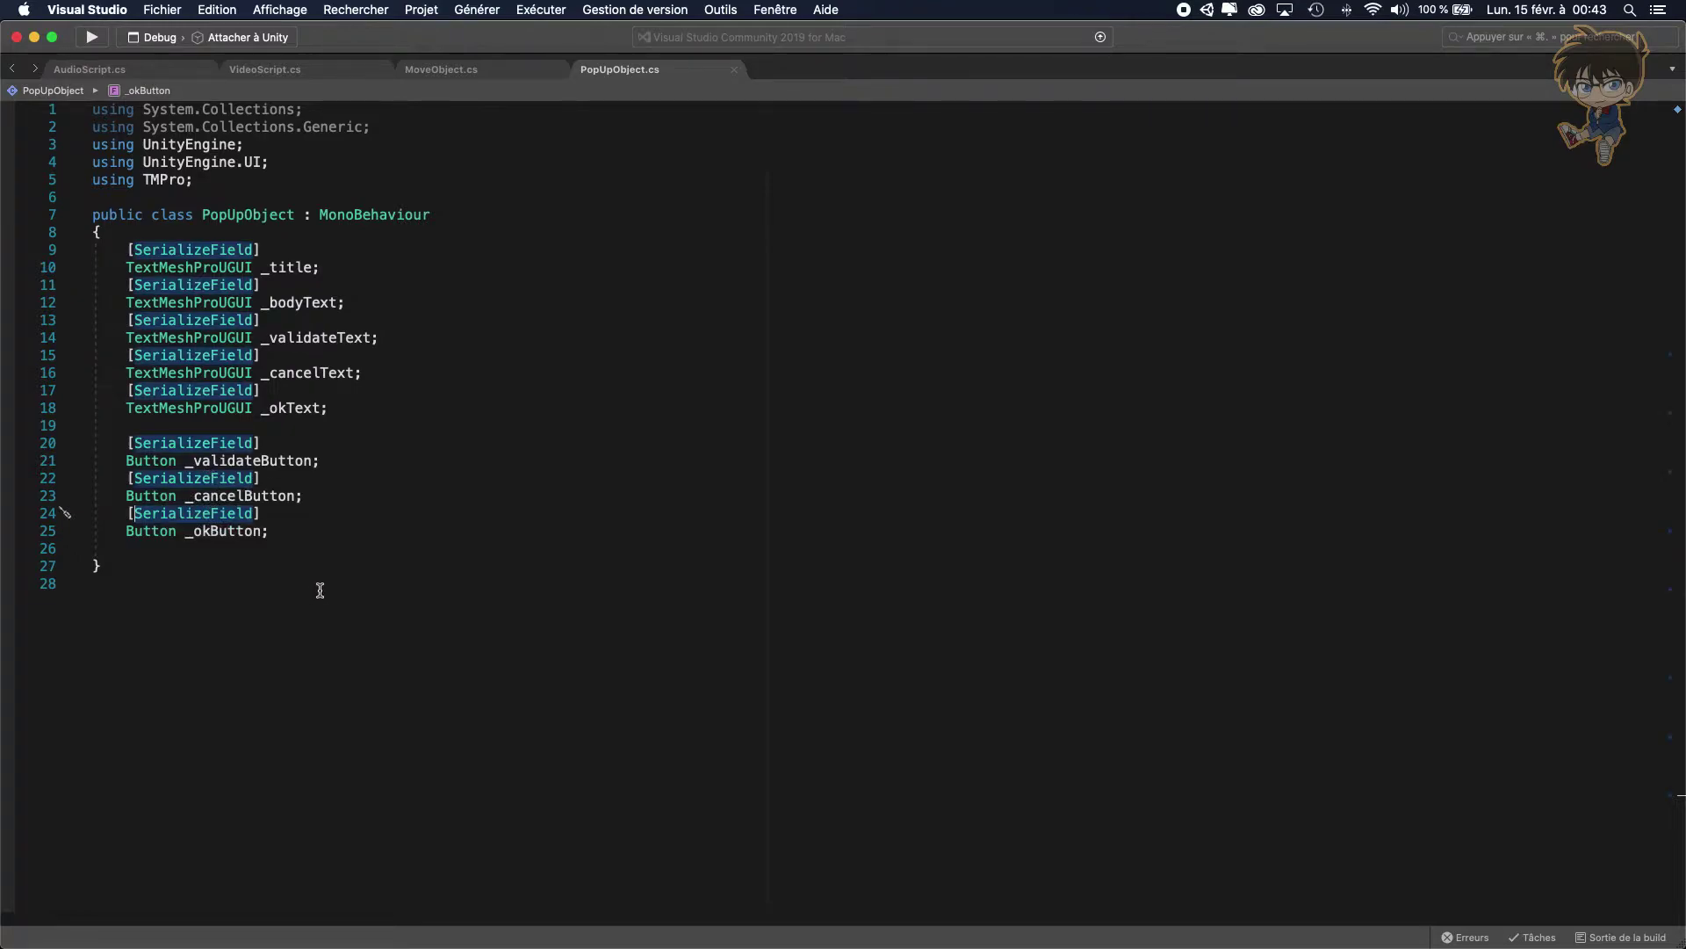
left_click(295, 533)
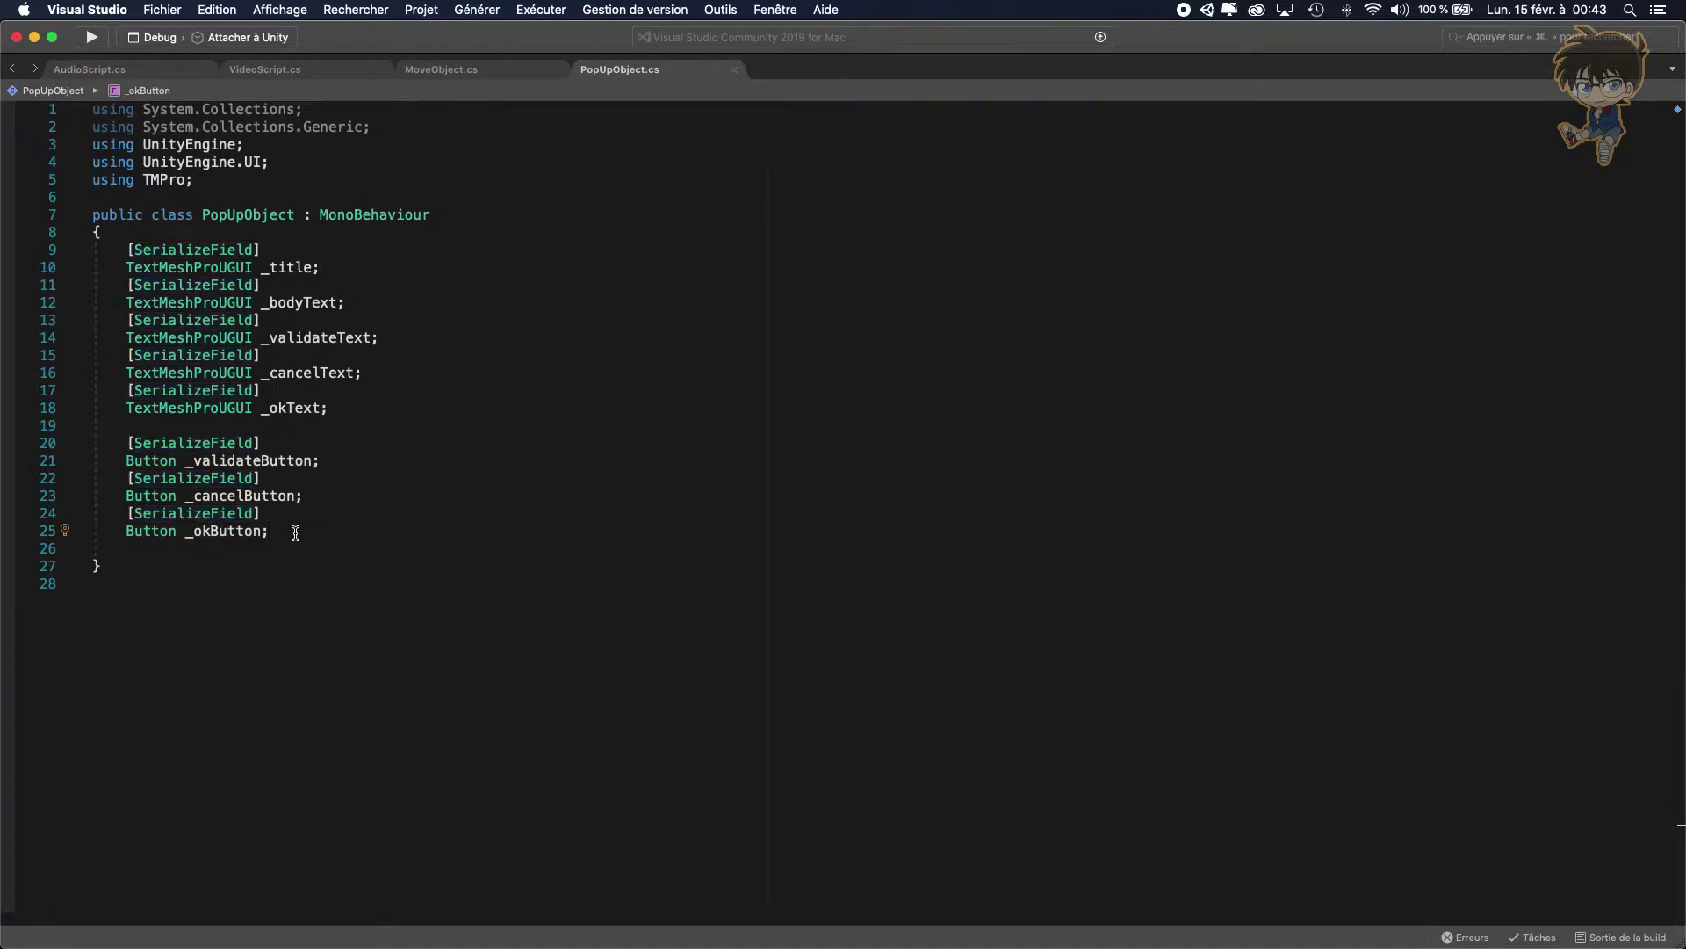
key("Return")
key("Return")
Declare a [SerializeField] Animator field named _animatorPopUp below the buttons
type("[ser")
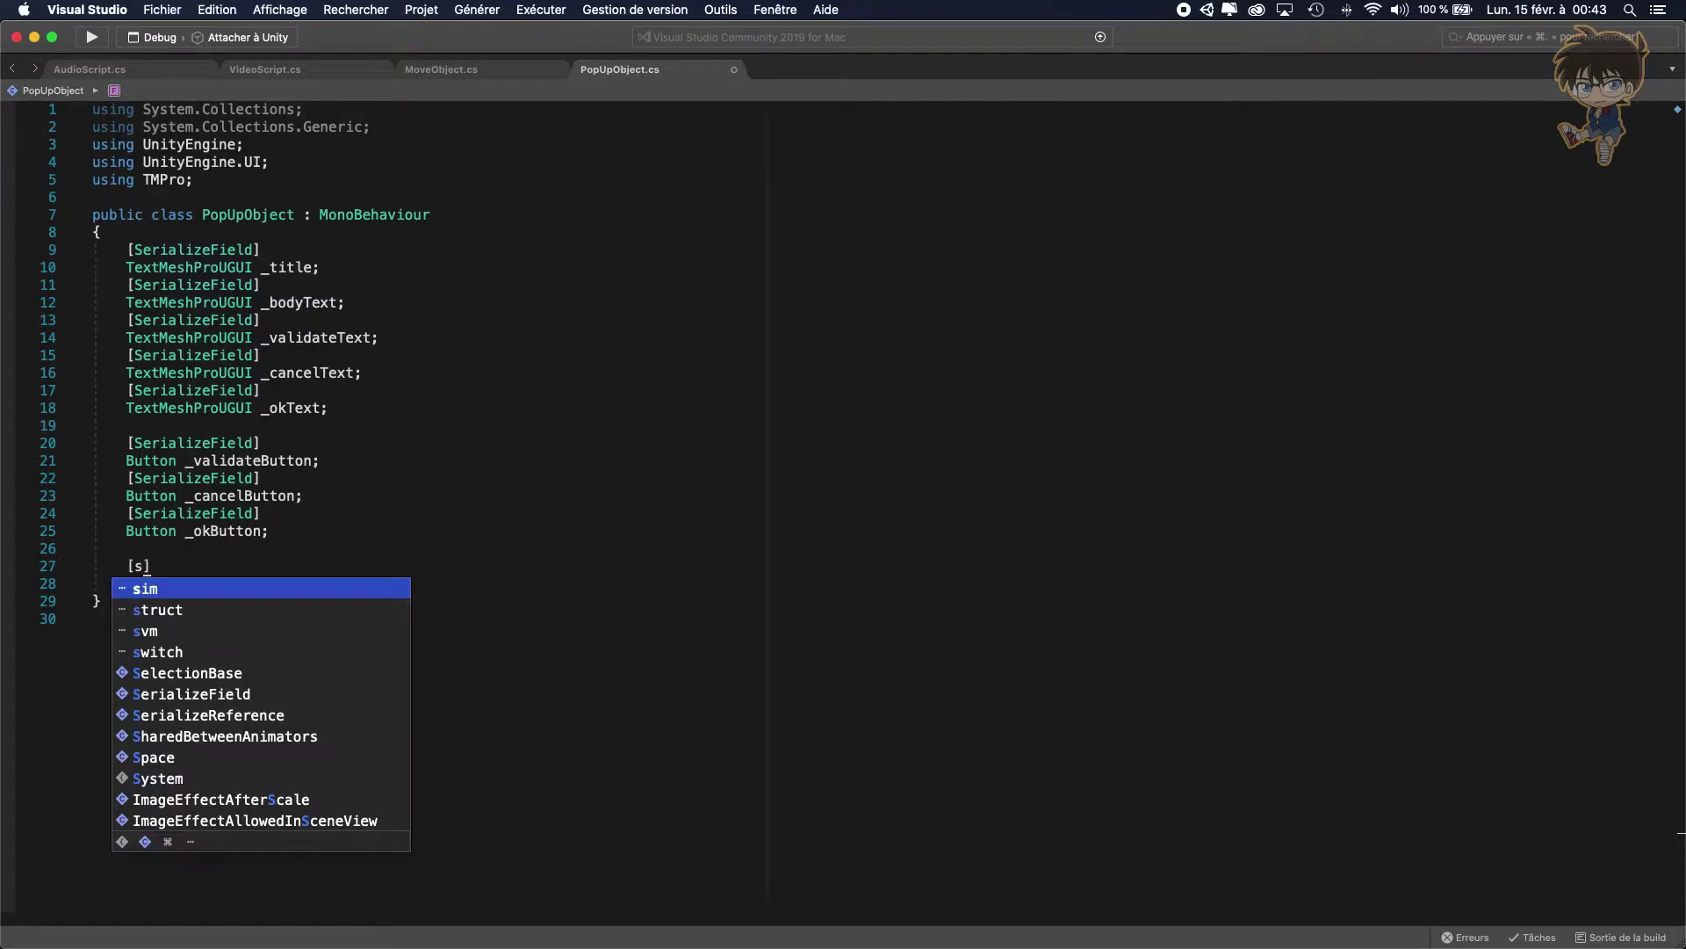
key("Return")
key("Right")
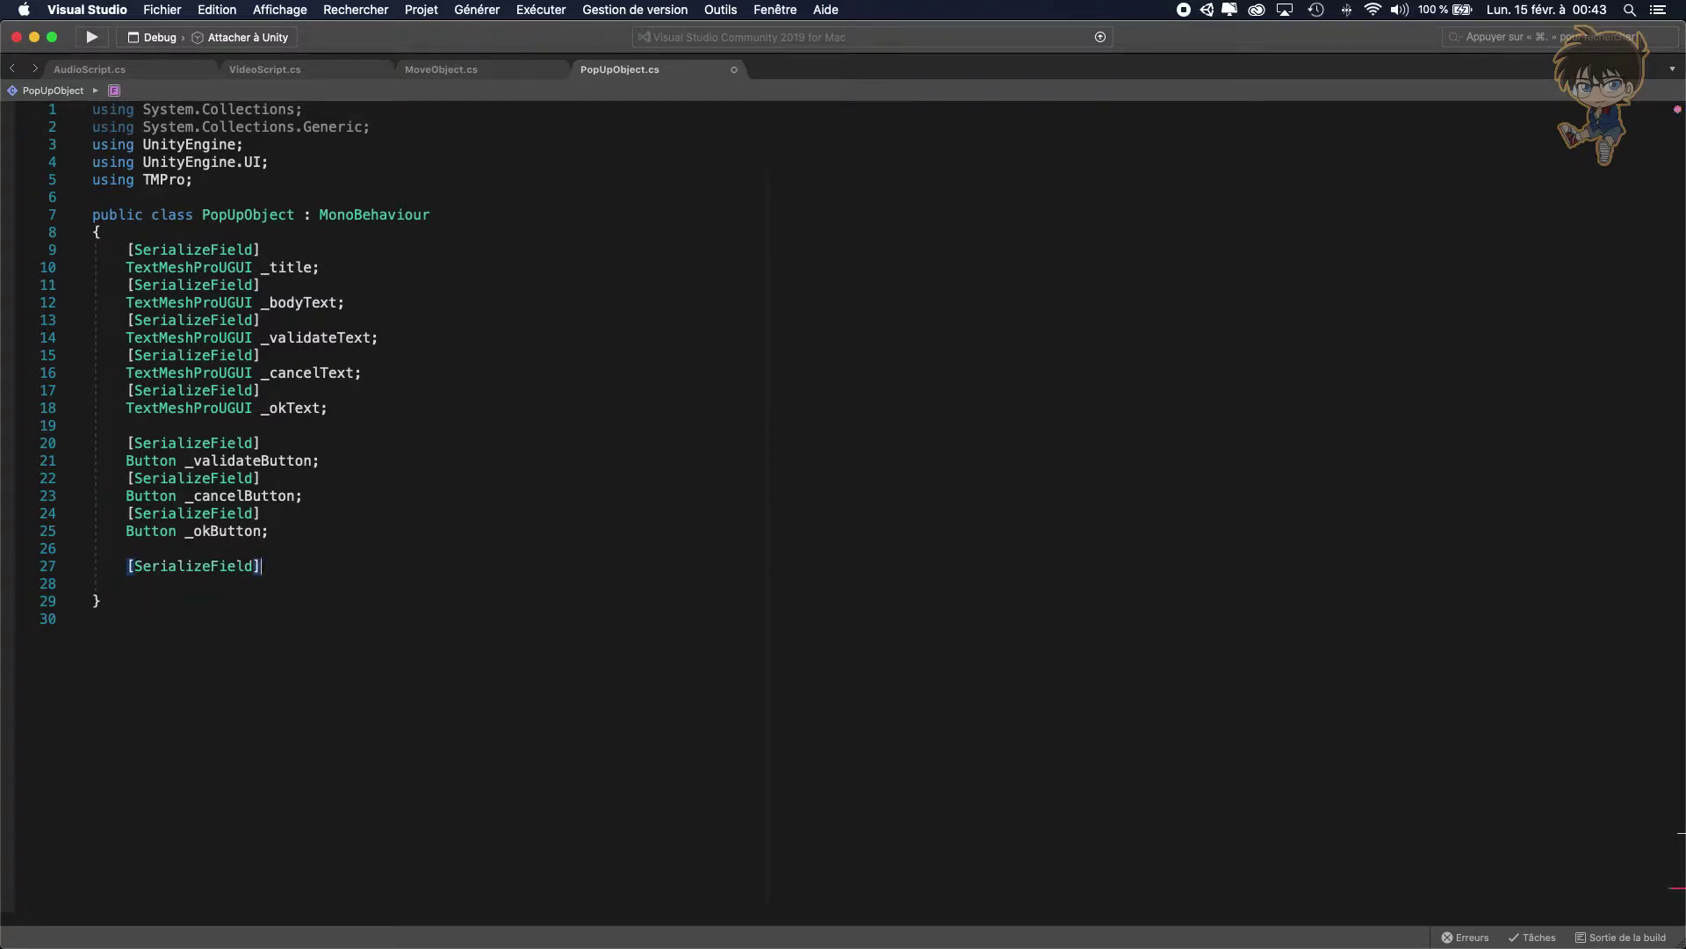
key("Return")
type("Ani")
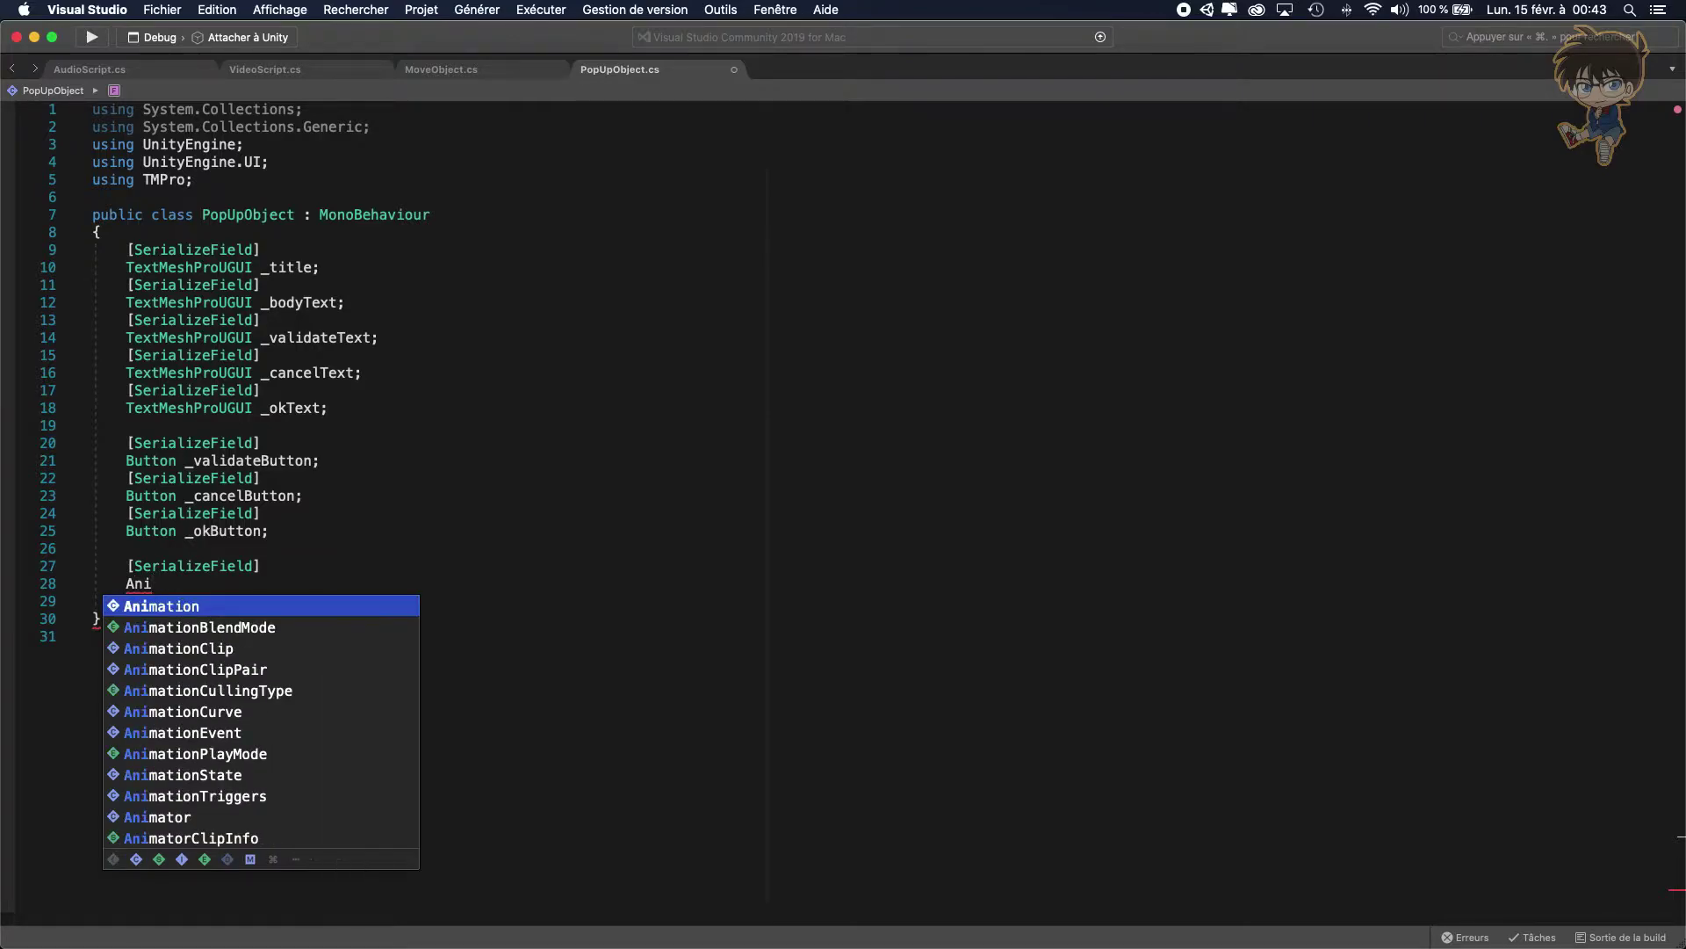
type("mato")
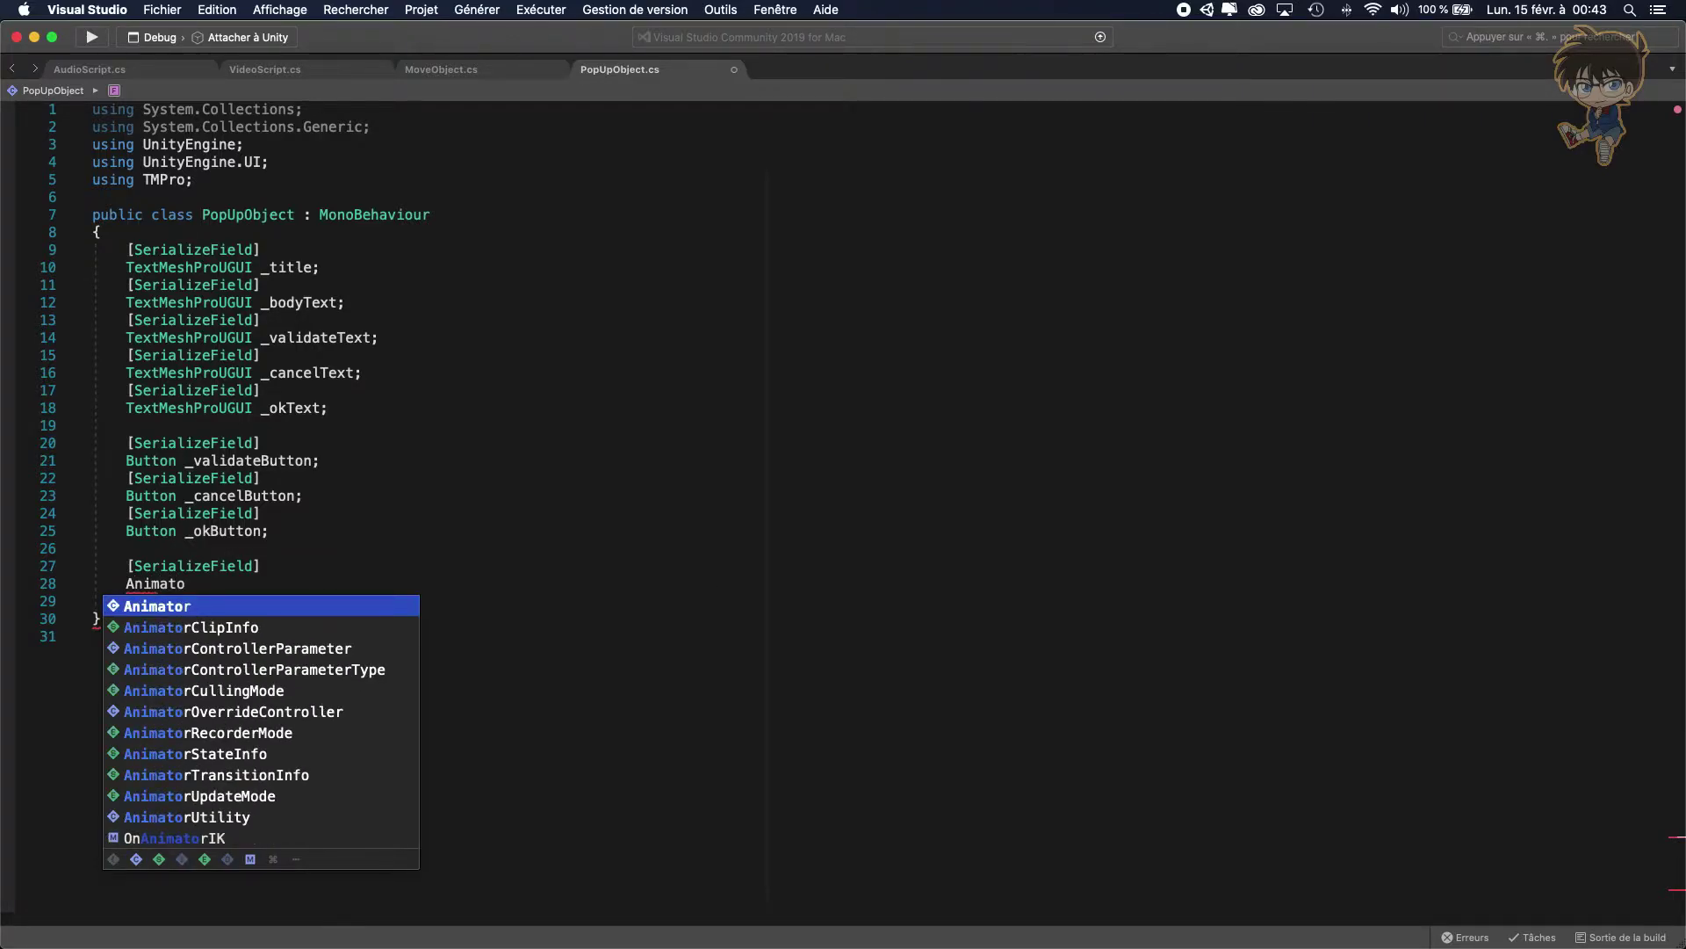
type("r")
key("Escape")
type("_")
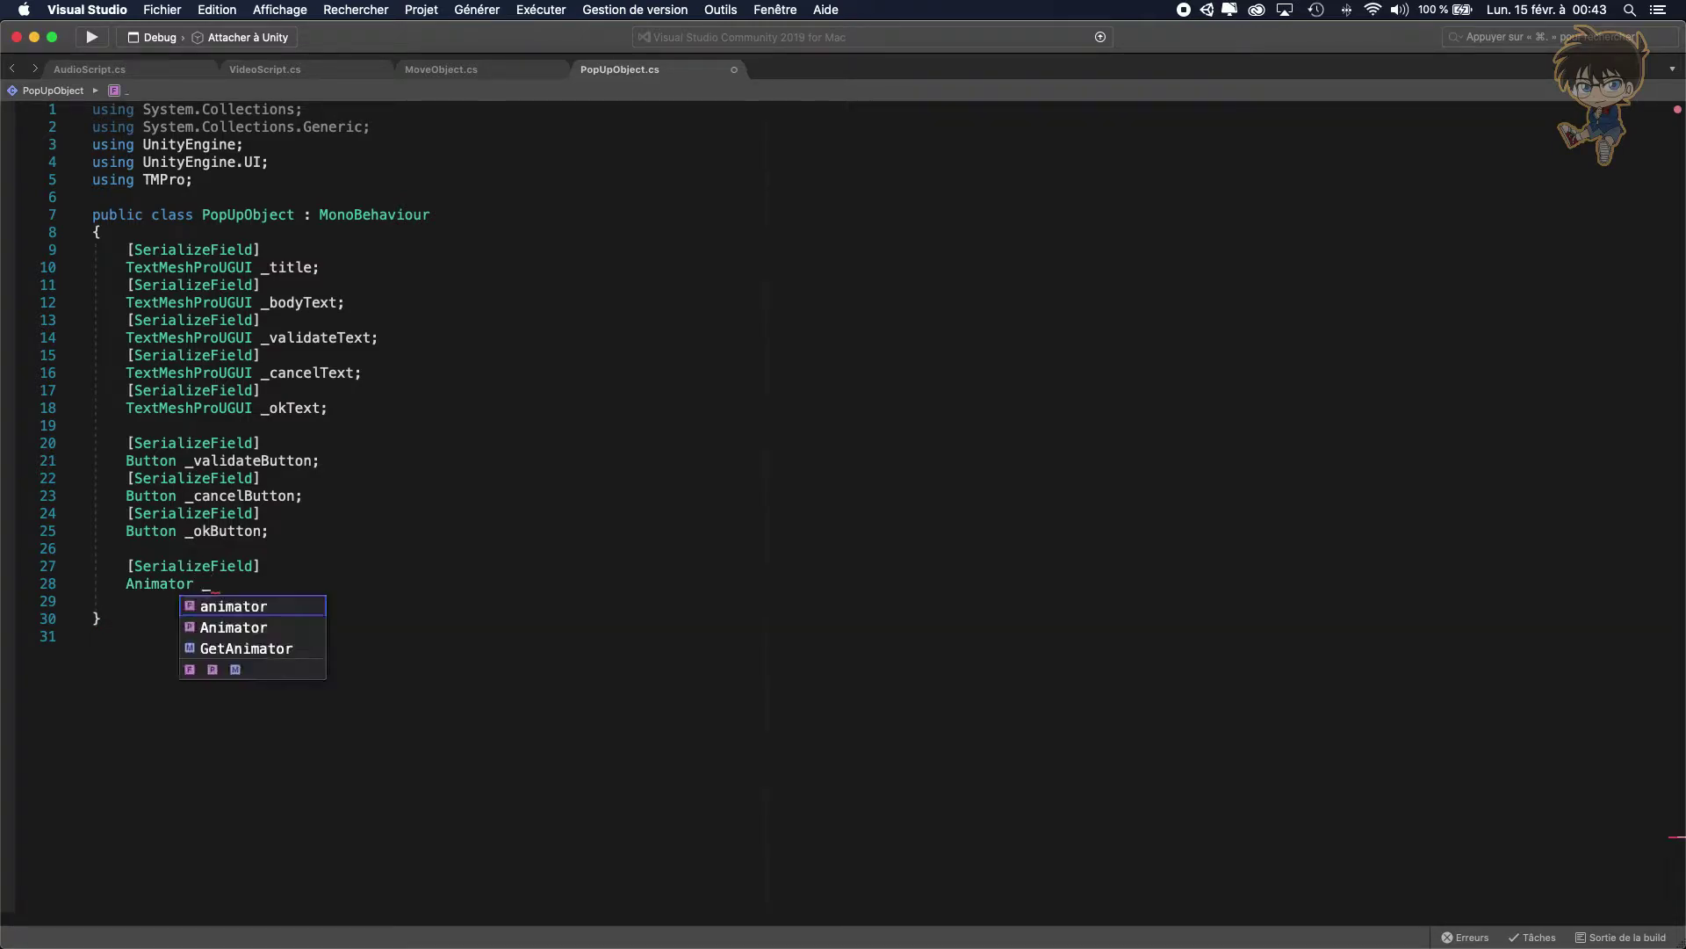
type("animatorPopUp;")
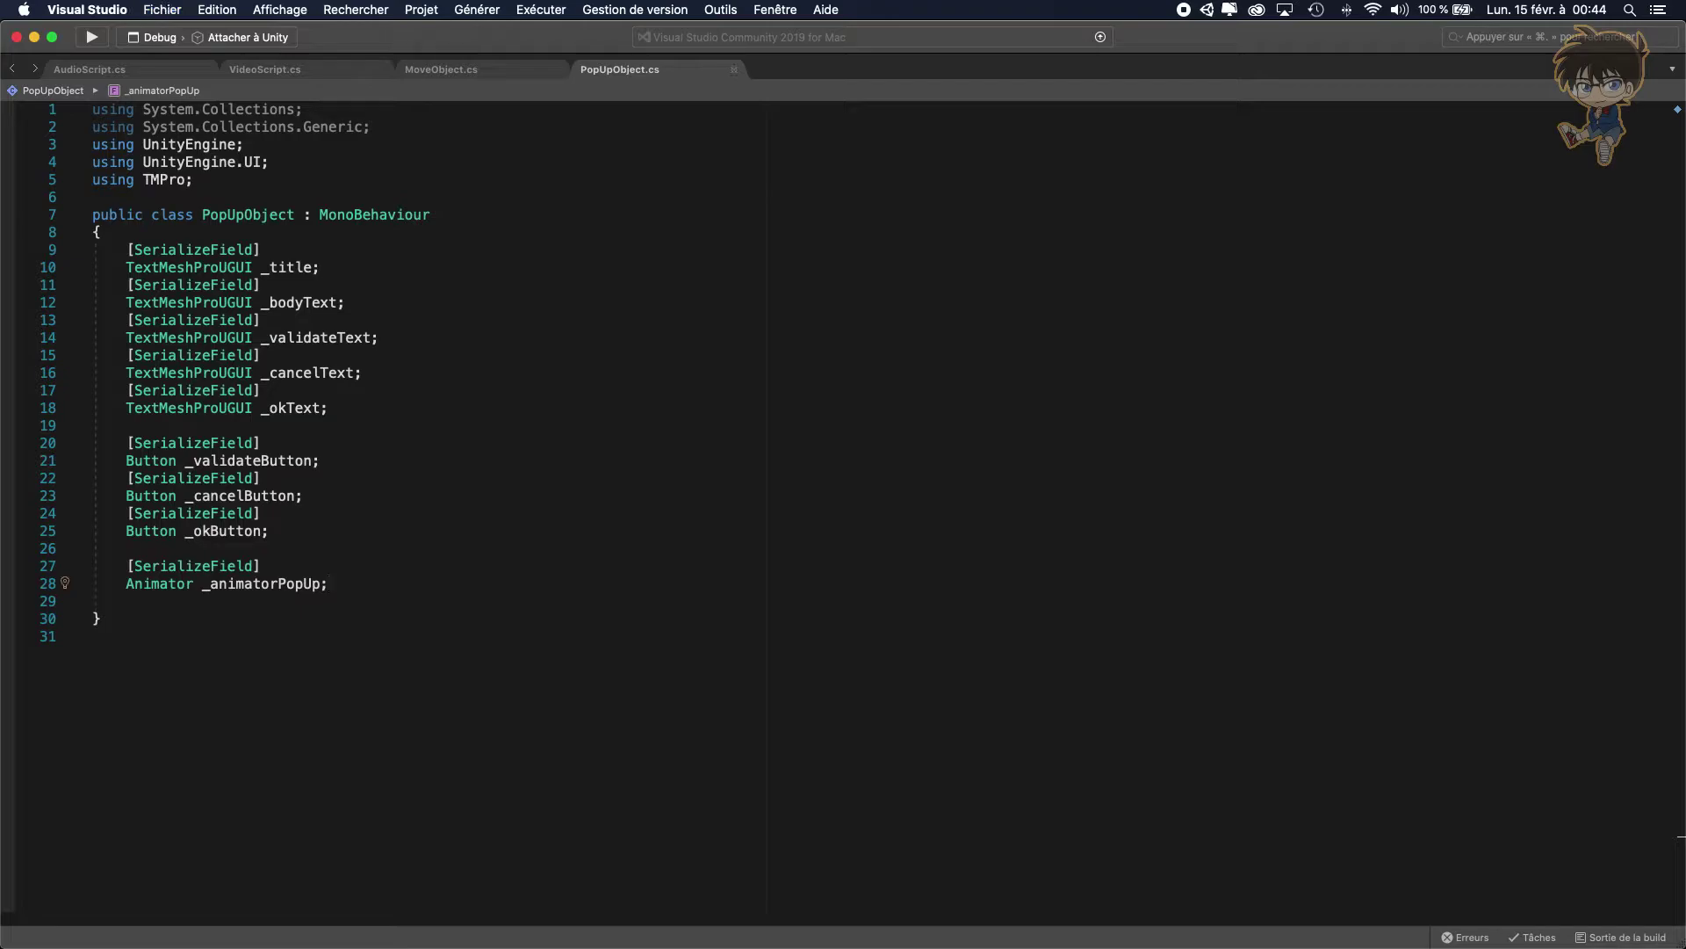
Minimize Visual Studio to return to the Unity editor's hierarchy
scroll(359, 510, "down", 1)
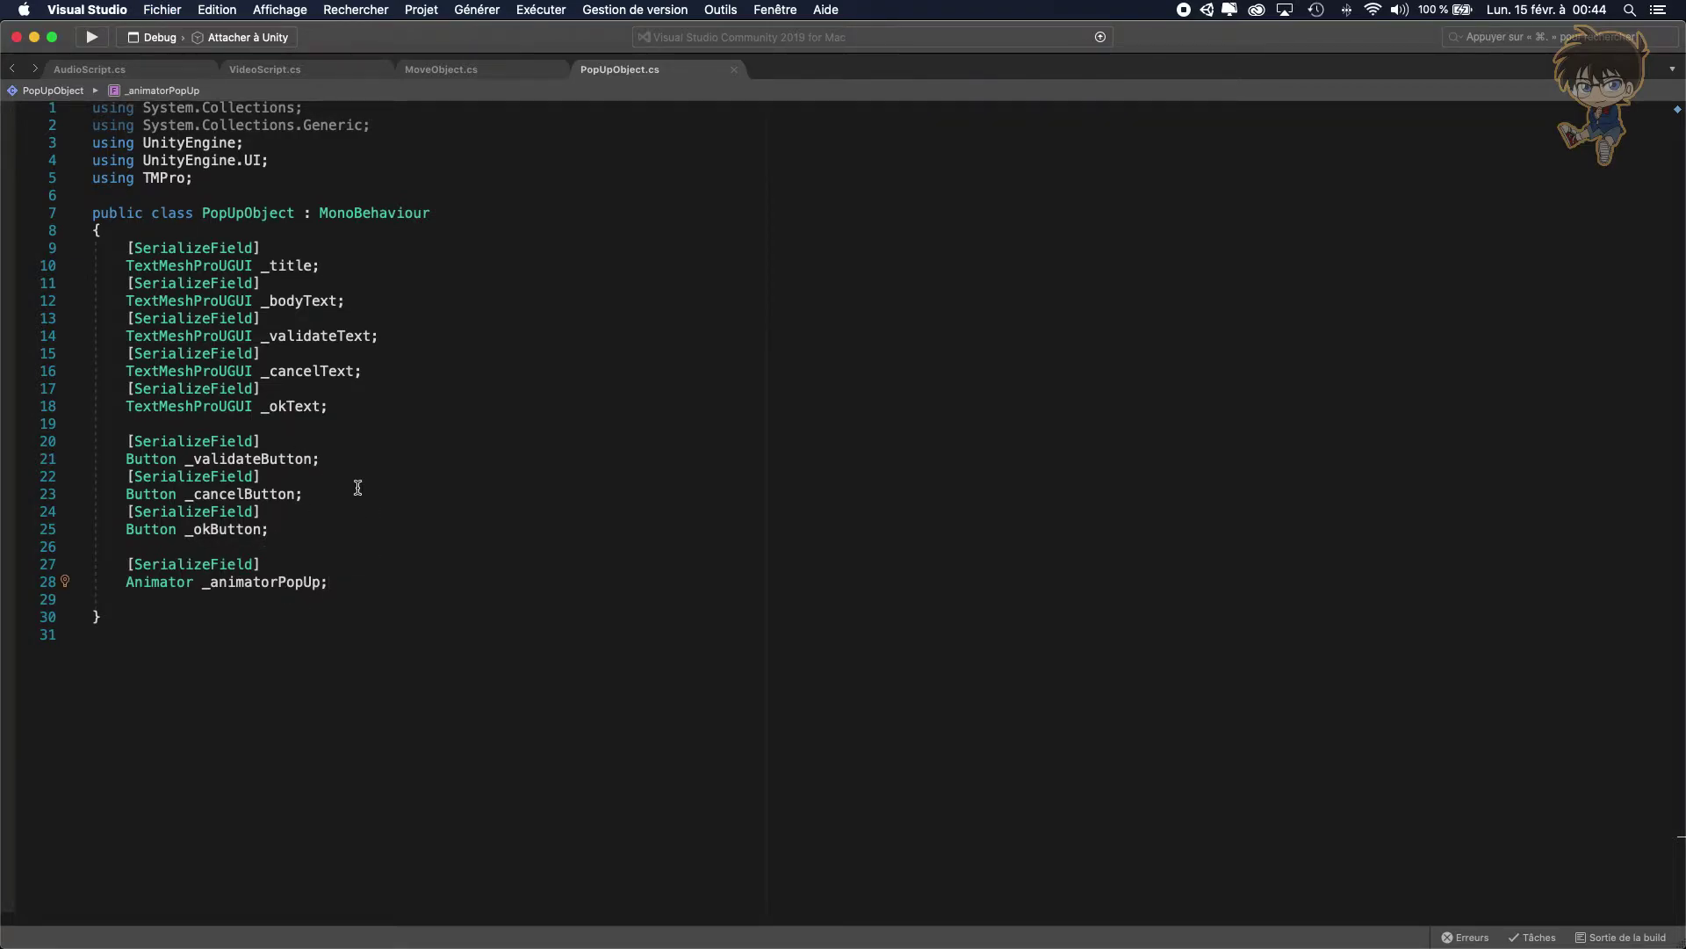
scroll(358, 488, "down", 1)
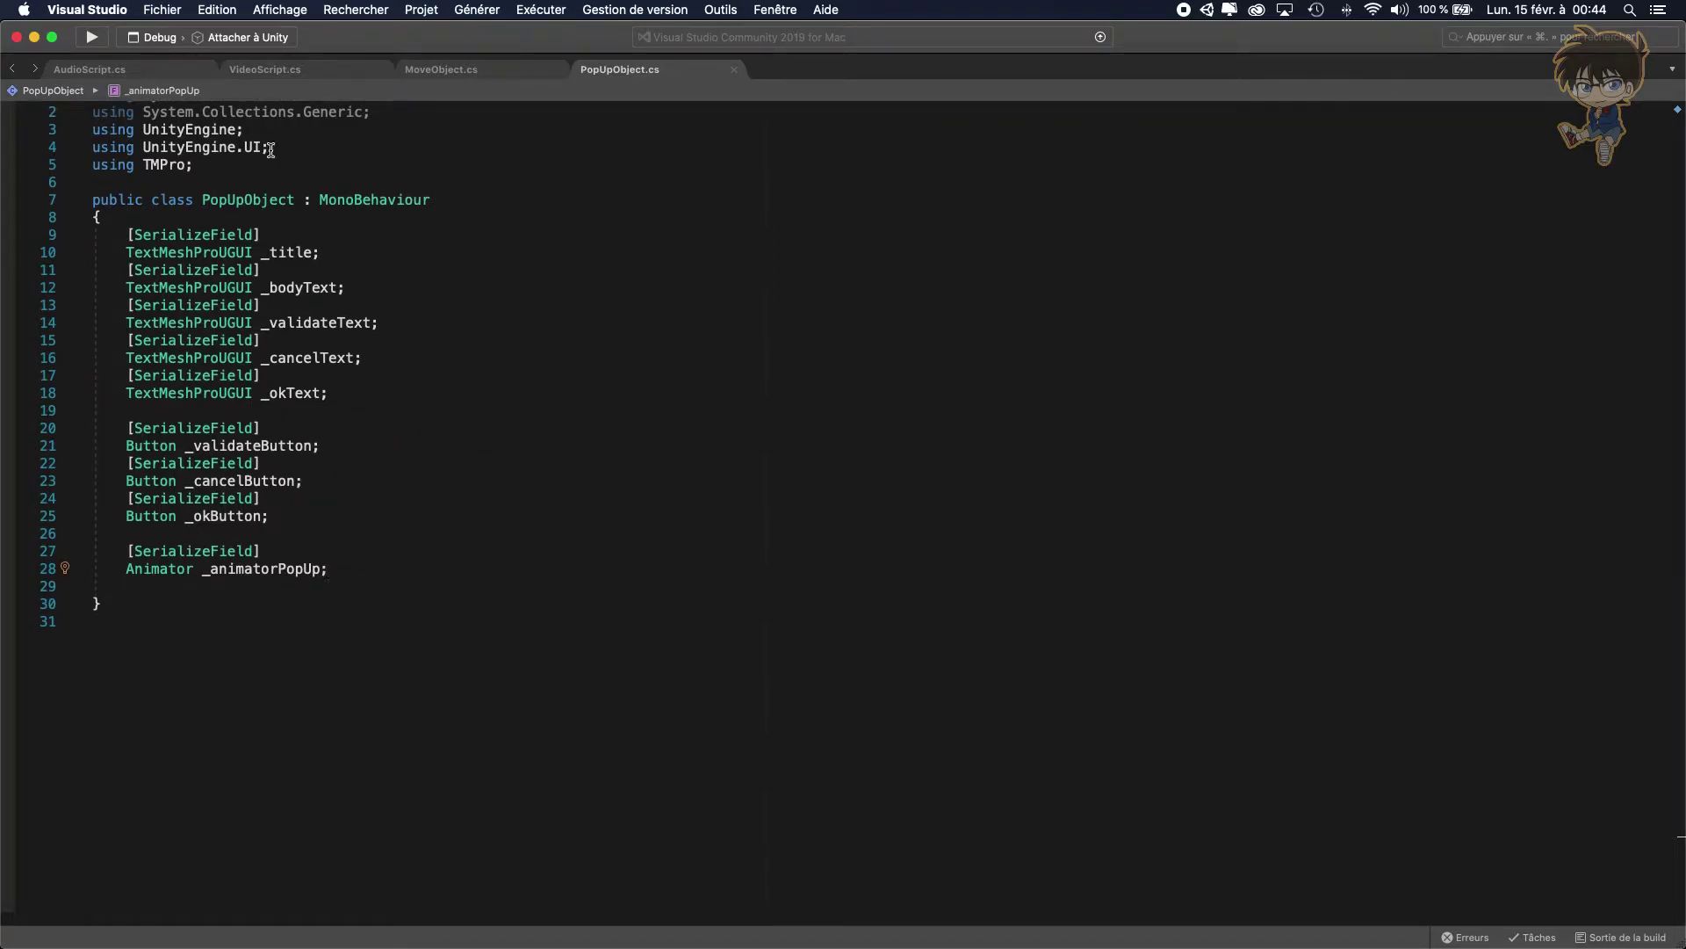
left_click(35, 38)
left_click(135, 185)
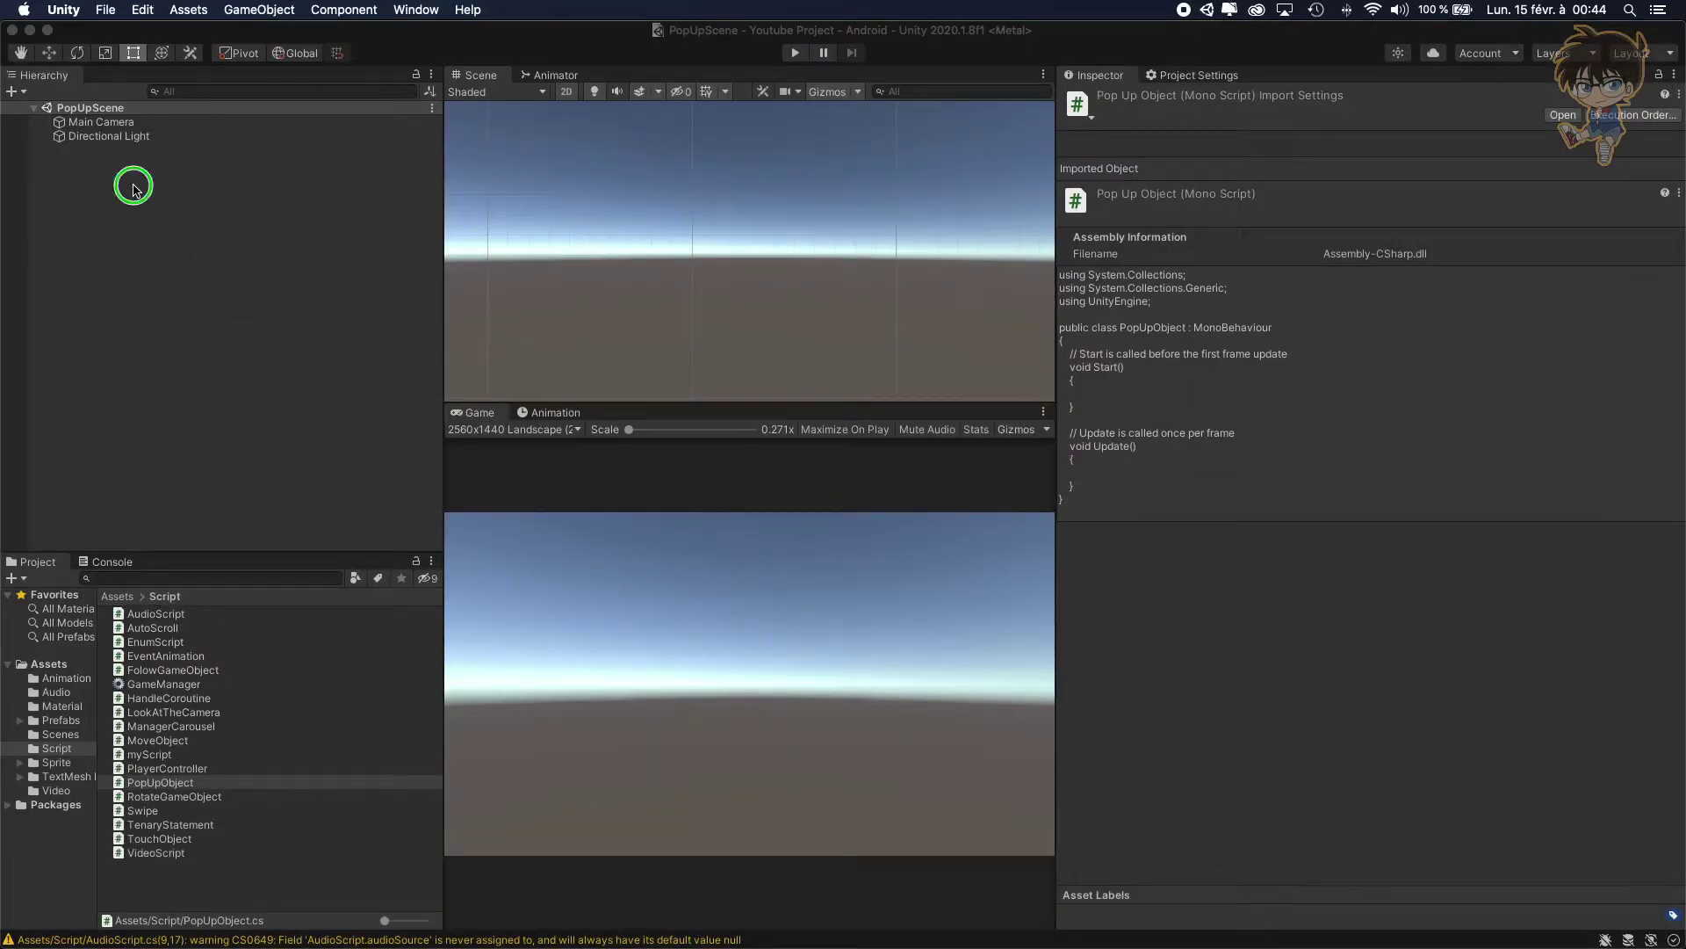
Add a UI Panel to the scene, creating its Canvas and EventSystem
right_click(207, 208)
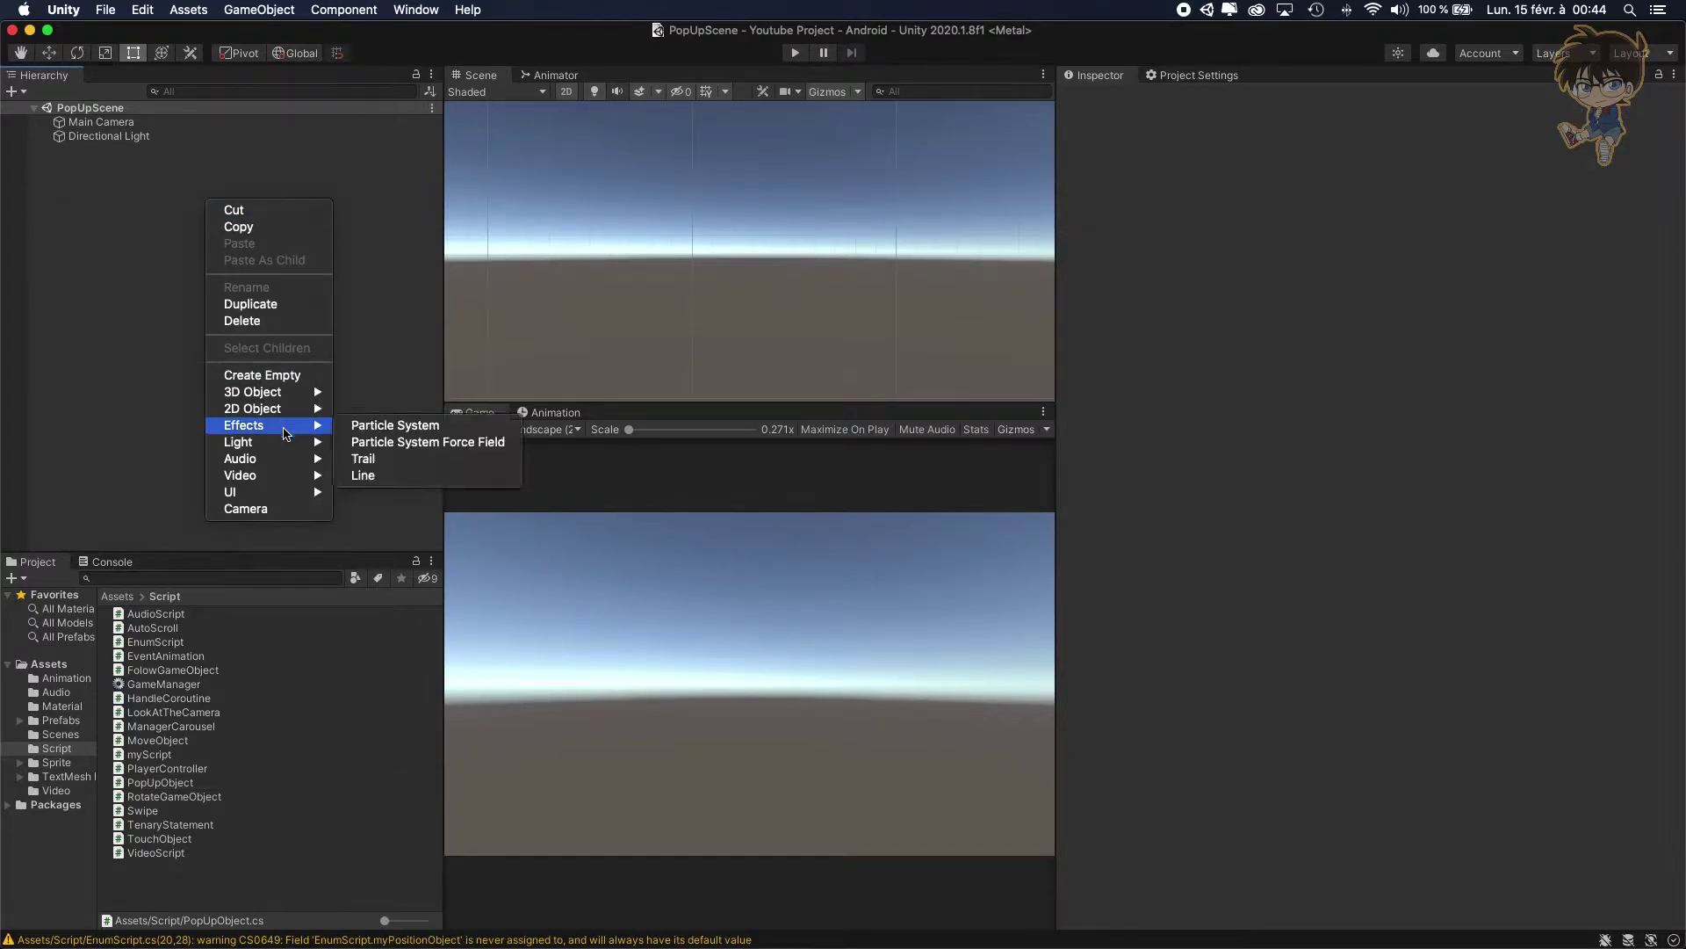
mouse_move(295, 494)
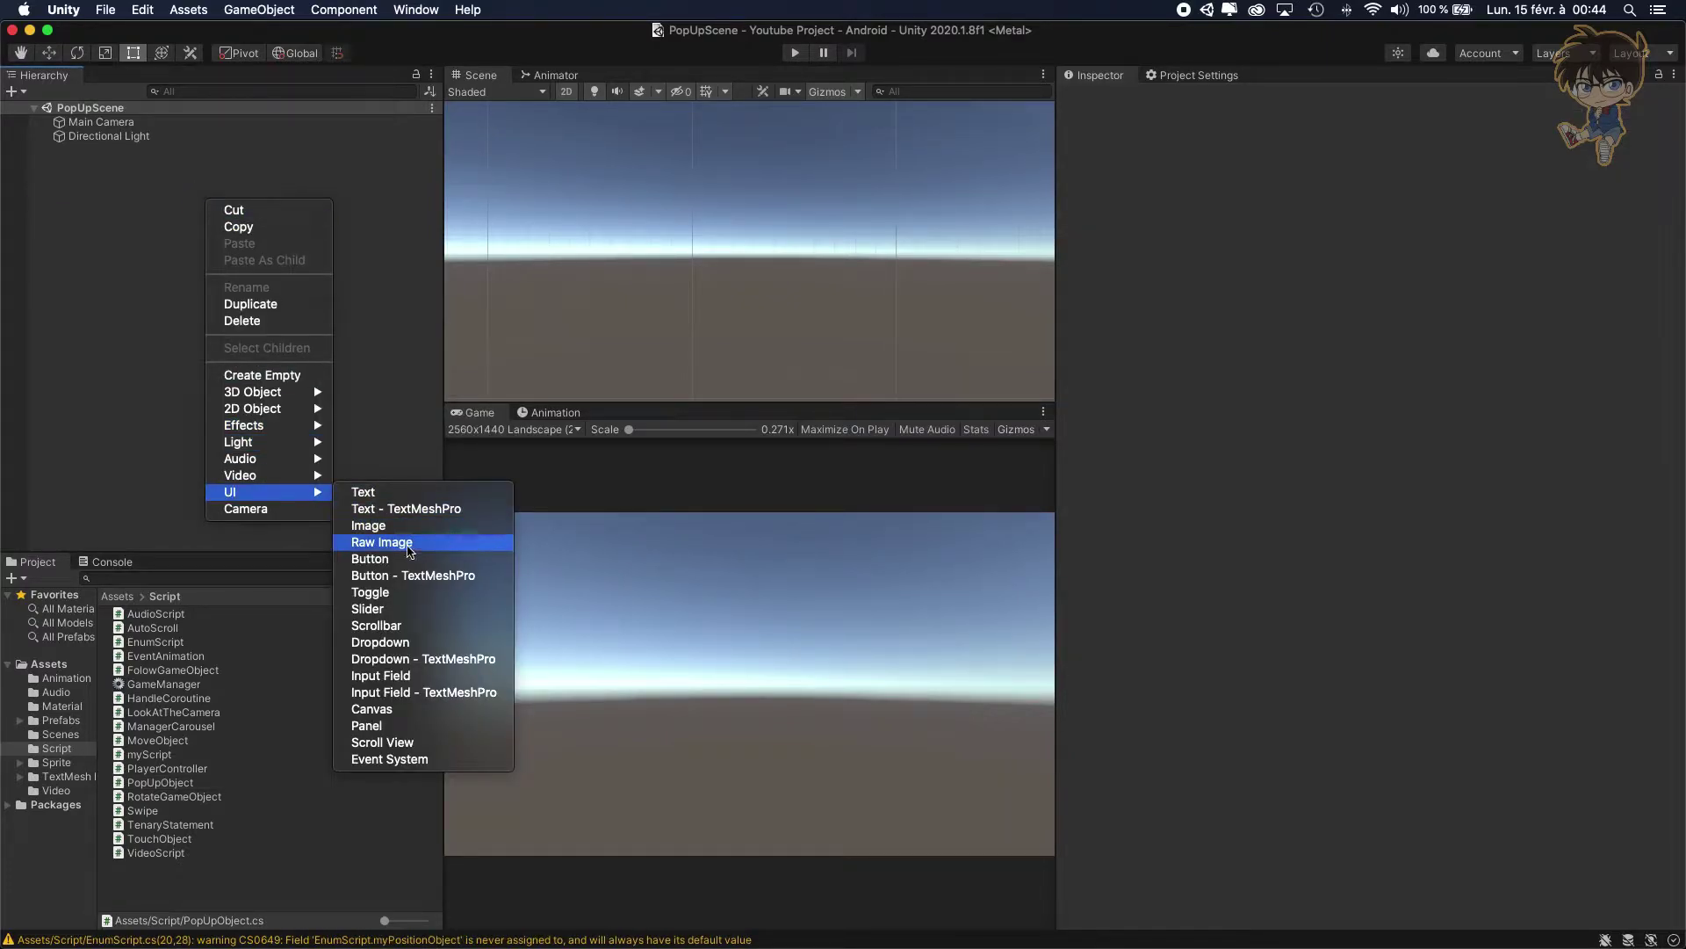
left_click(468, 726)
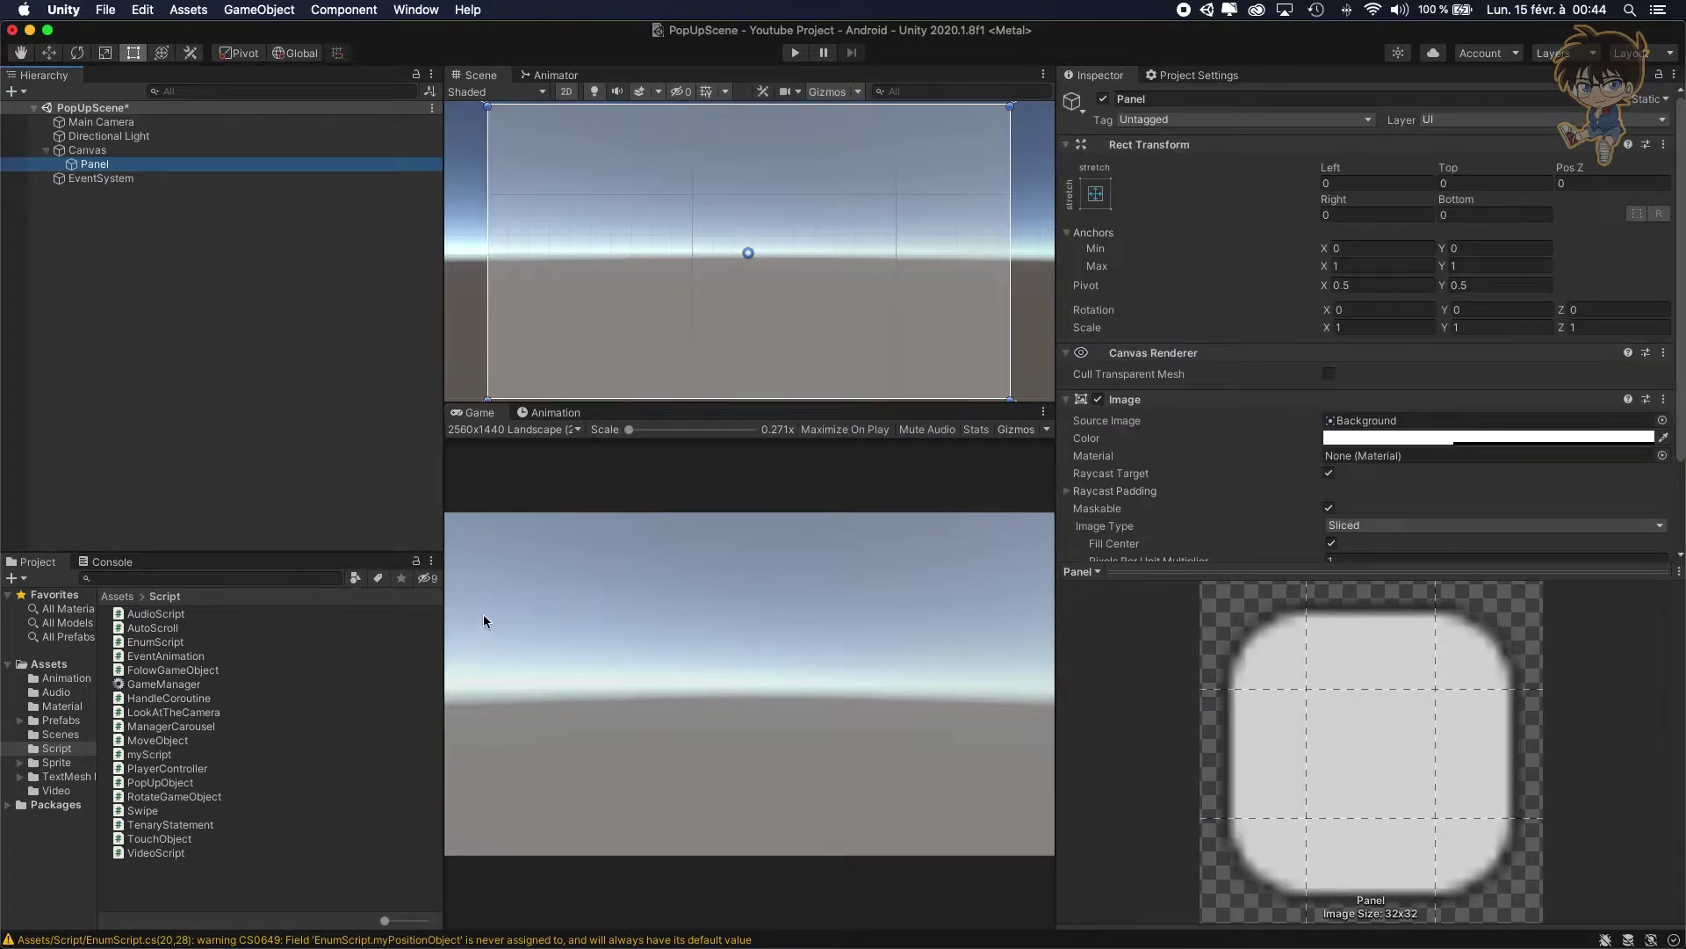
Set the Canvas to Scale With Screen Size at 1920 × 1080 and save the scene
left_click(105, 151)
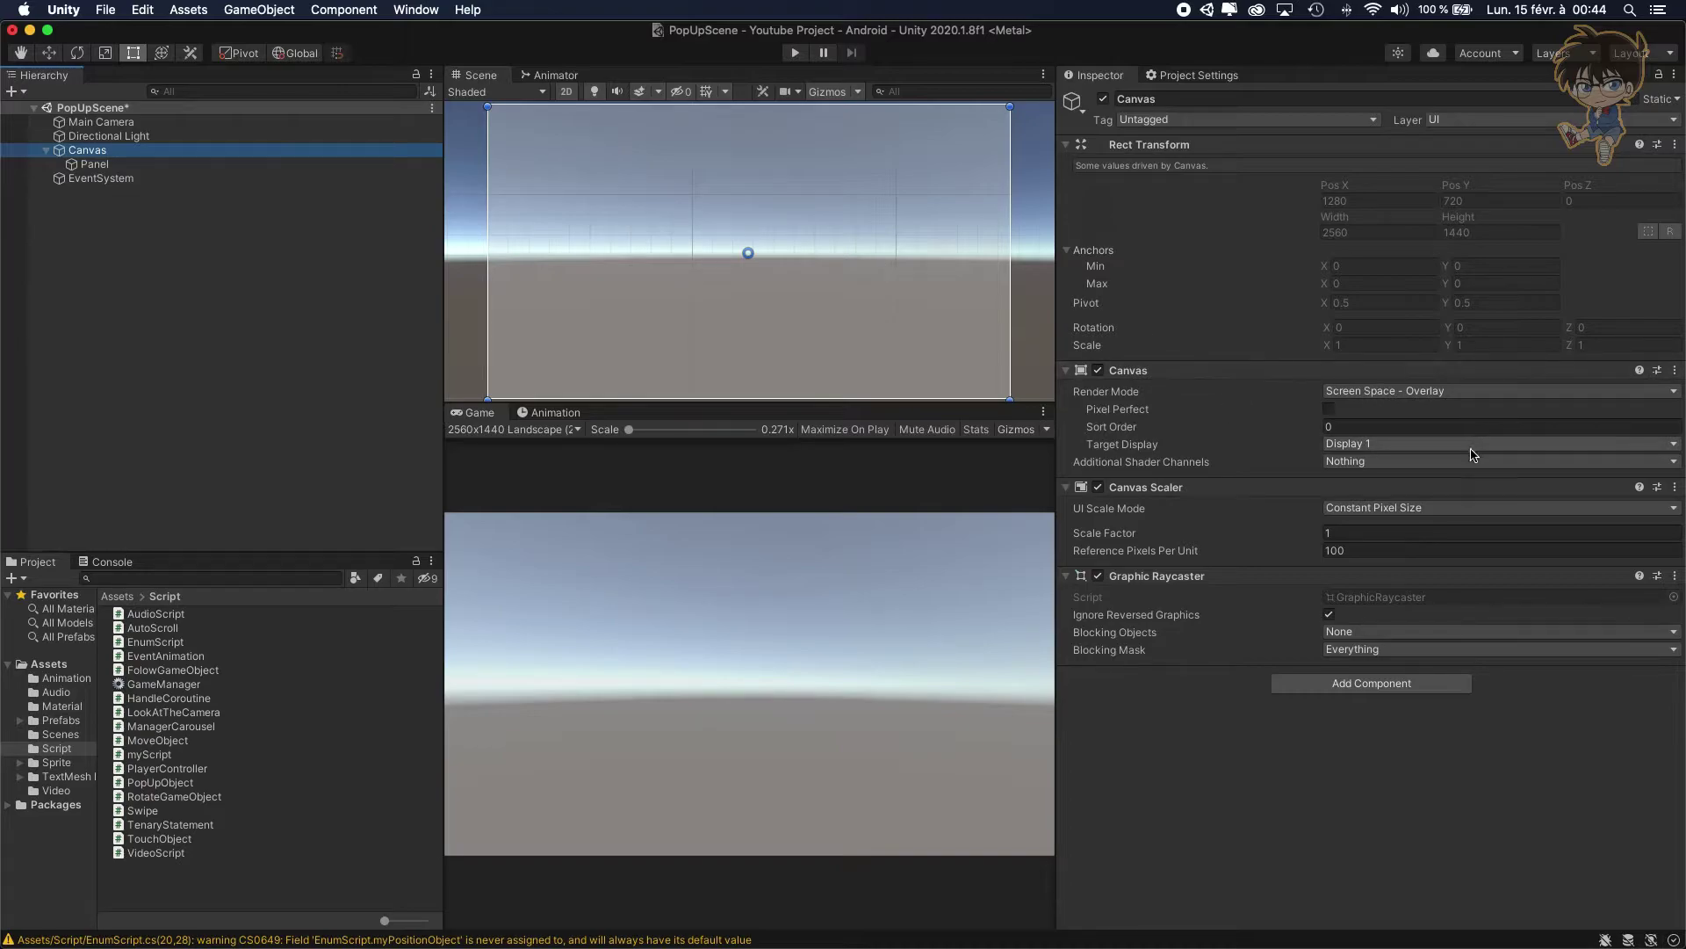
left_click(1416, 509)
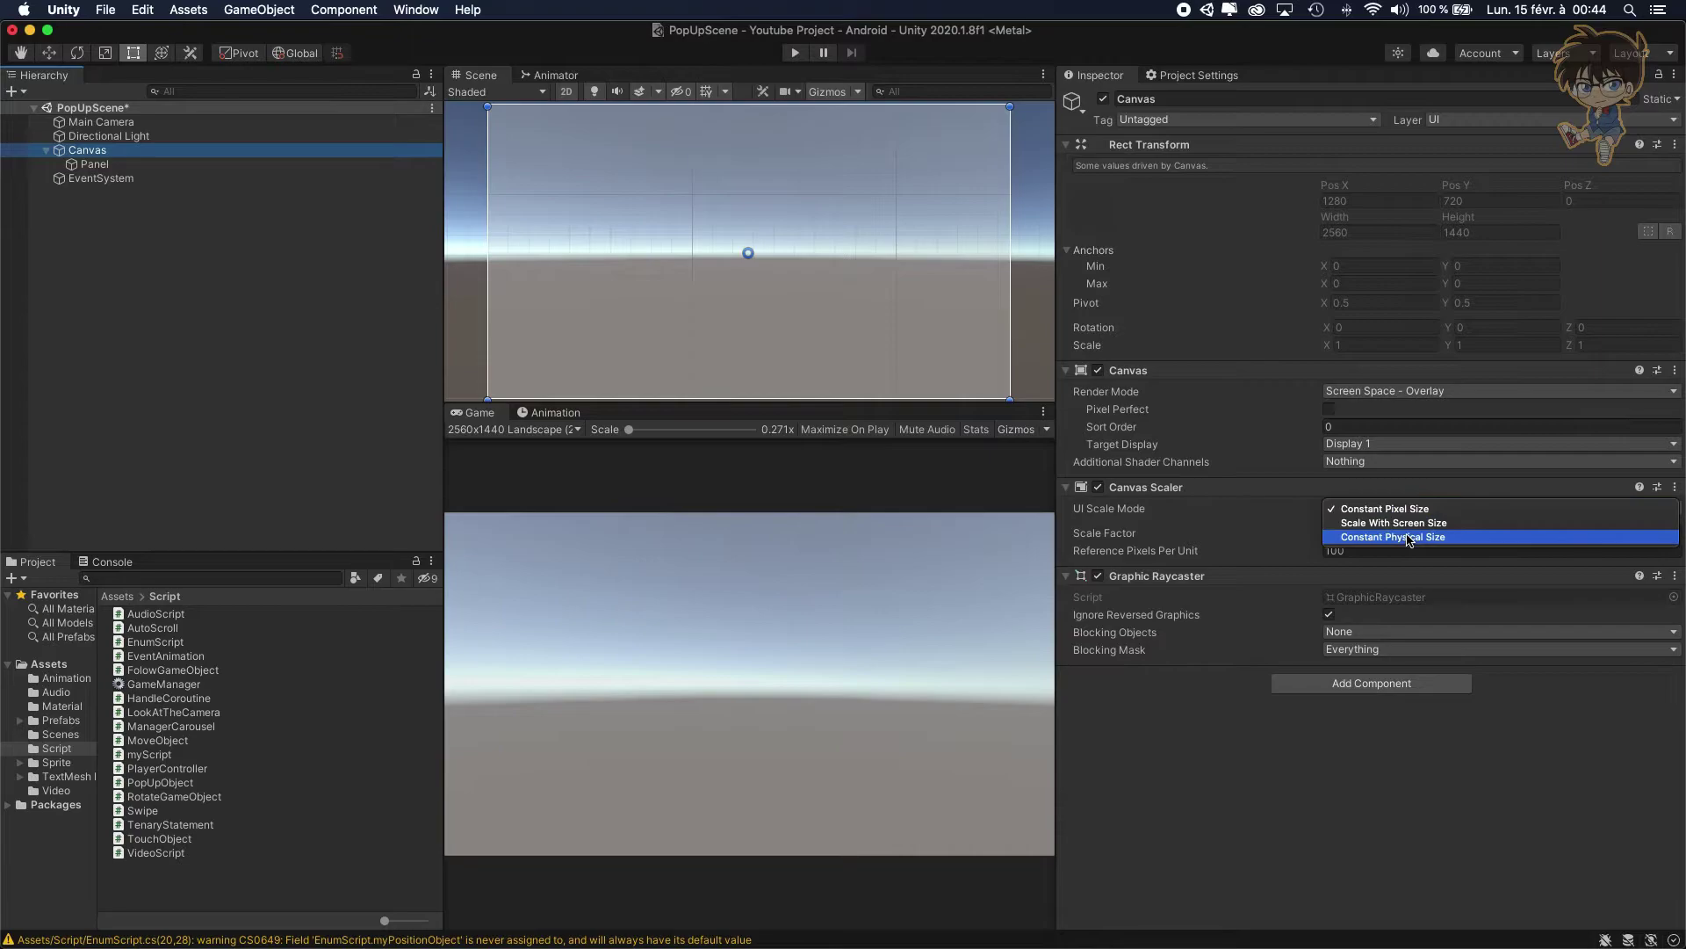
key("Escape")
left_click(1382, 531)
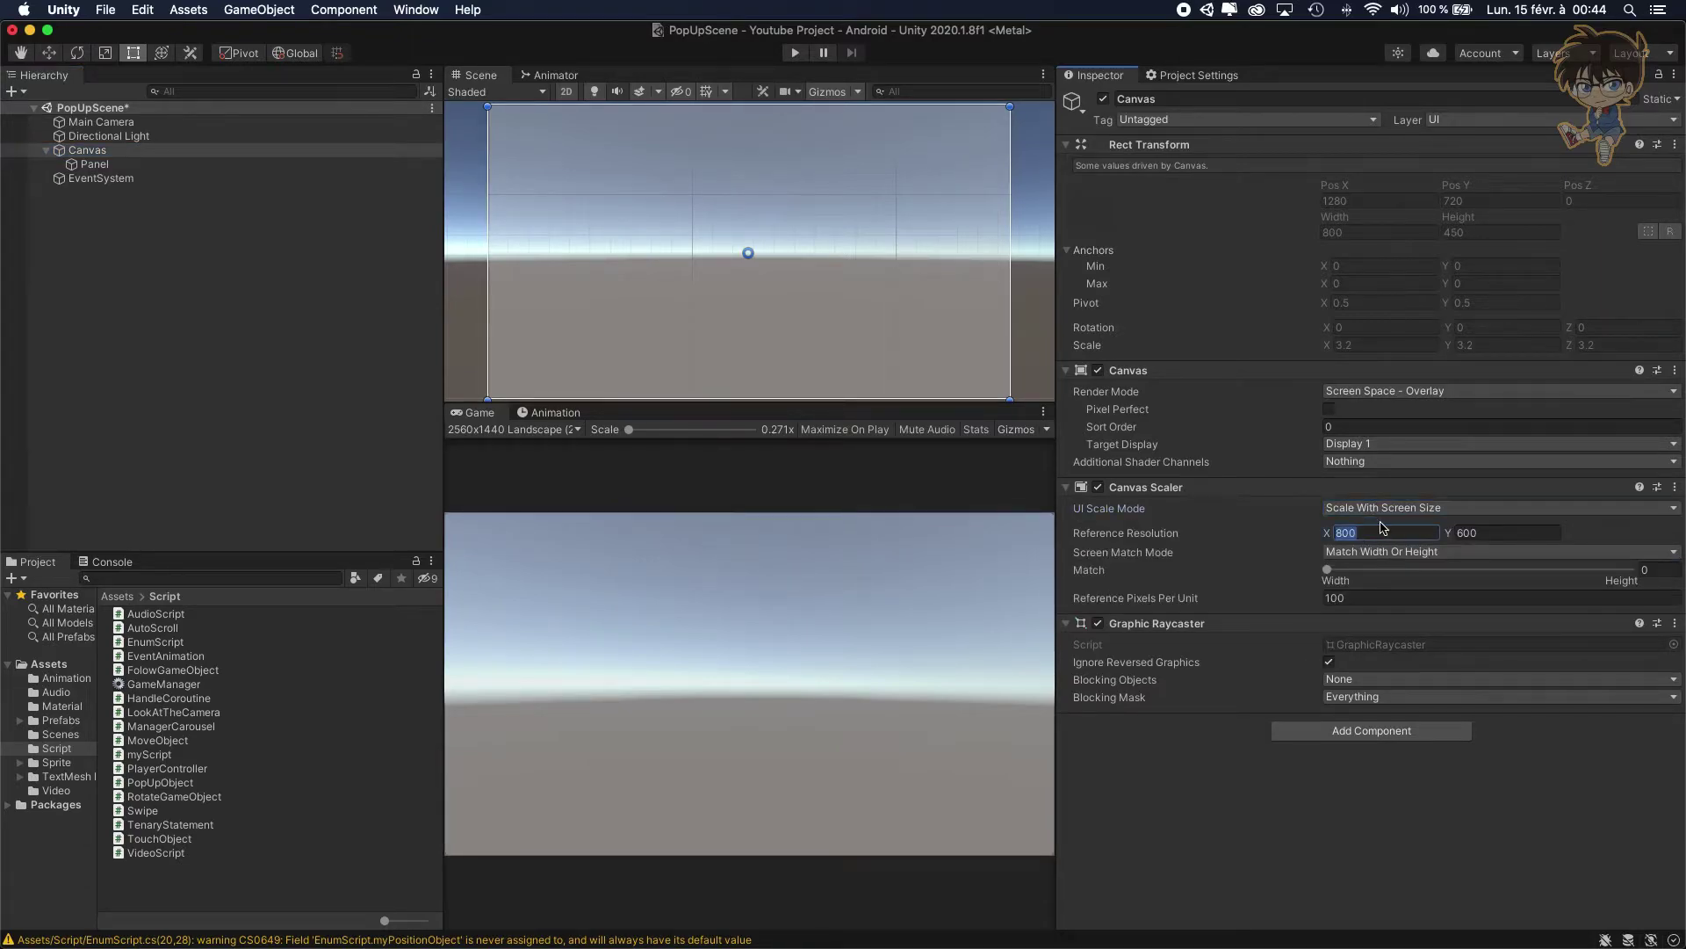
type("1920")
key("Tab")
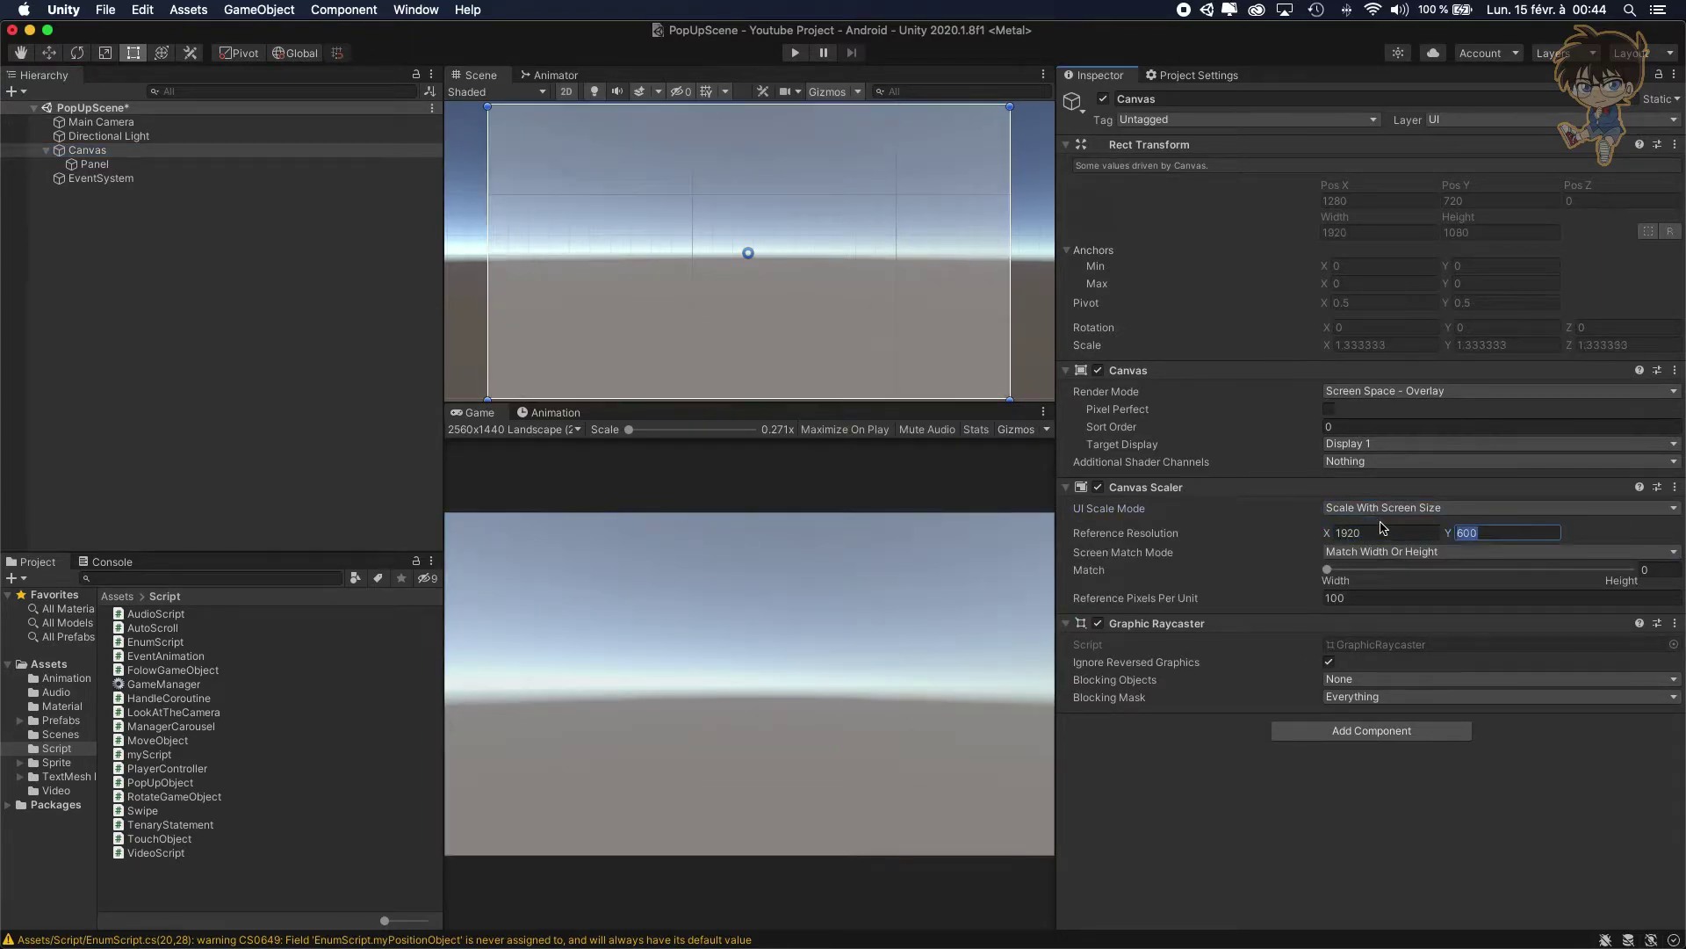
type("108")
key("super+s")
left_click(98, 152)
left_click(97, 164)
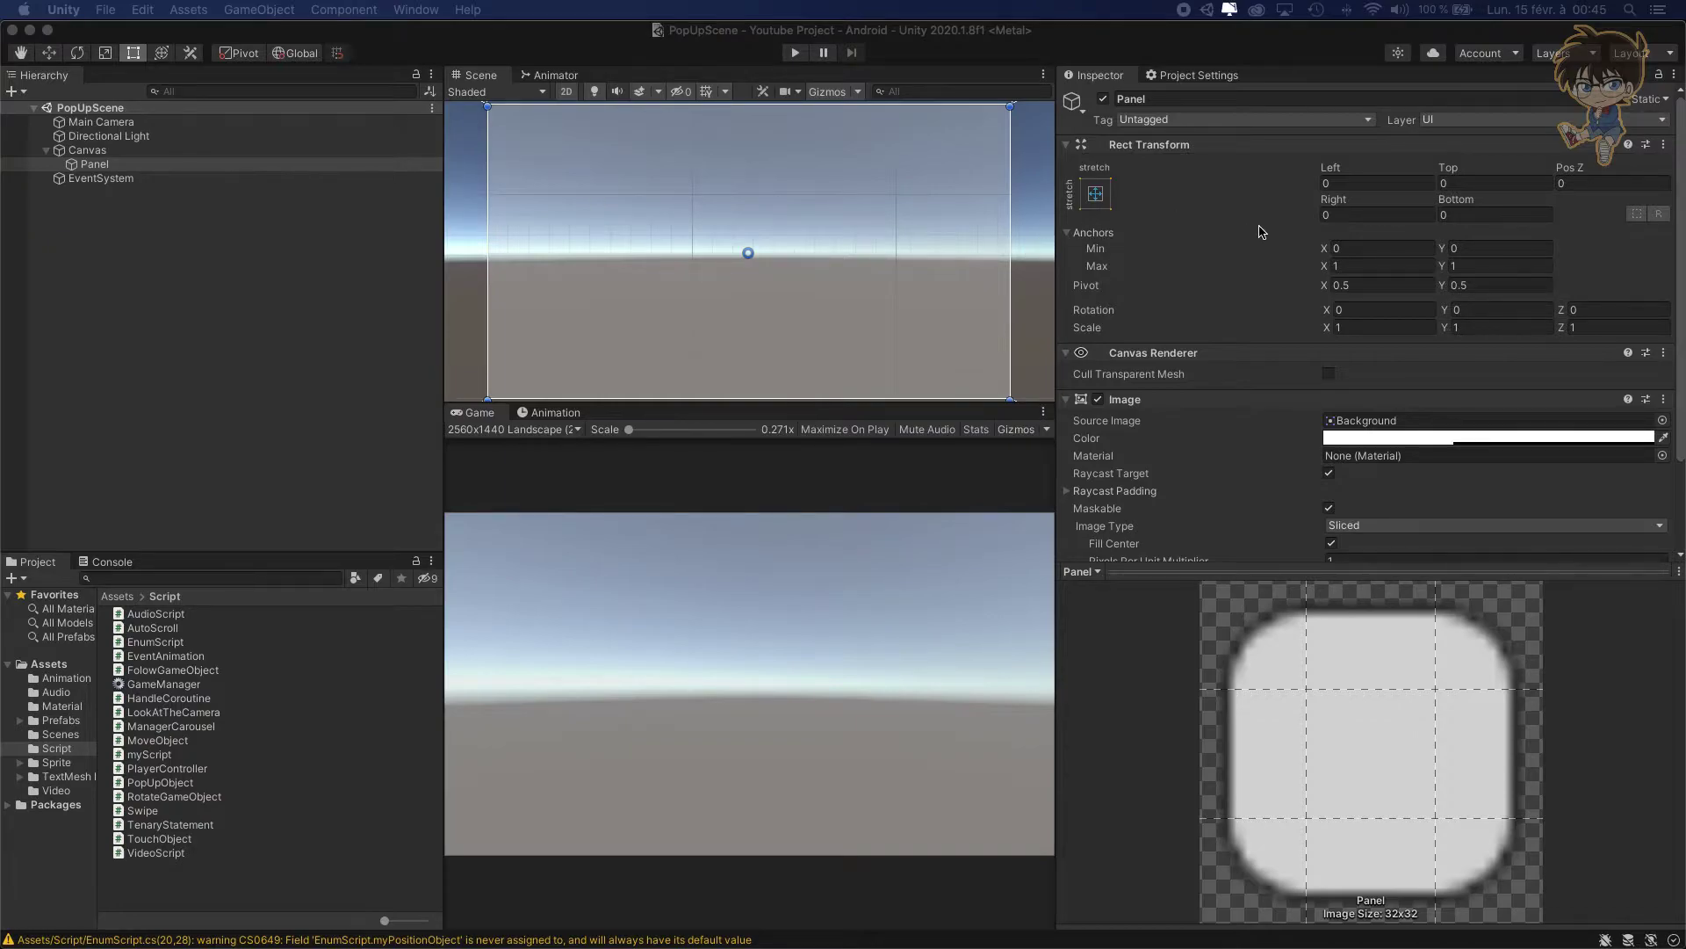
Anchor the Panel middle-centre and size it 960 by 540
left_click(1098, 194)
left_click(1196, 368)
left_click(1354, 185)
left_click(1364, 214)
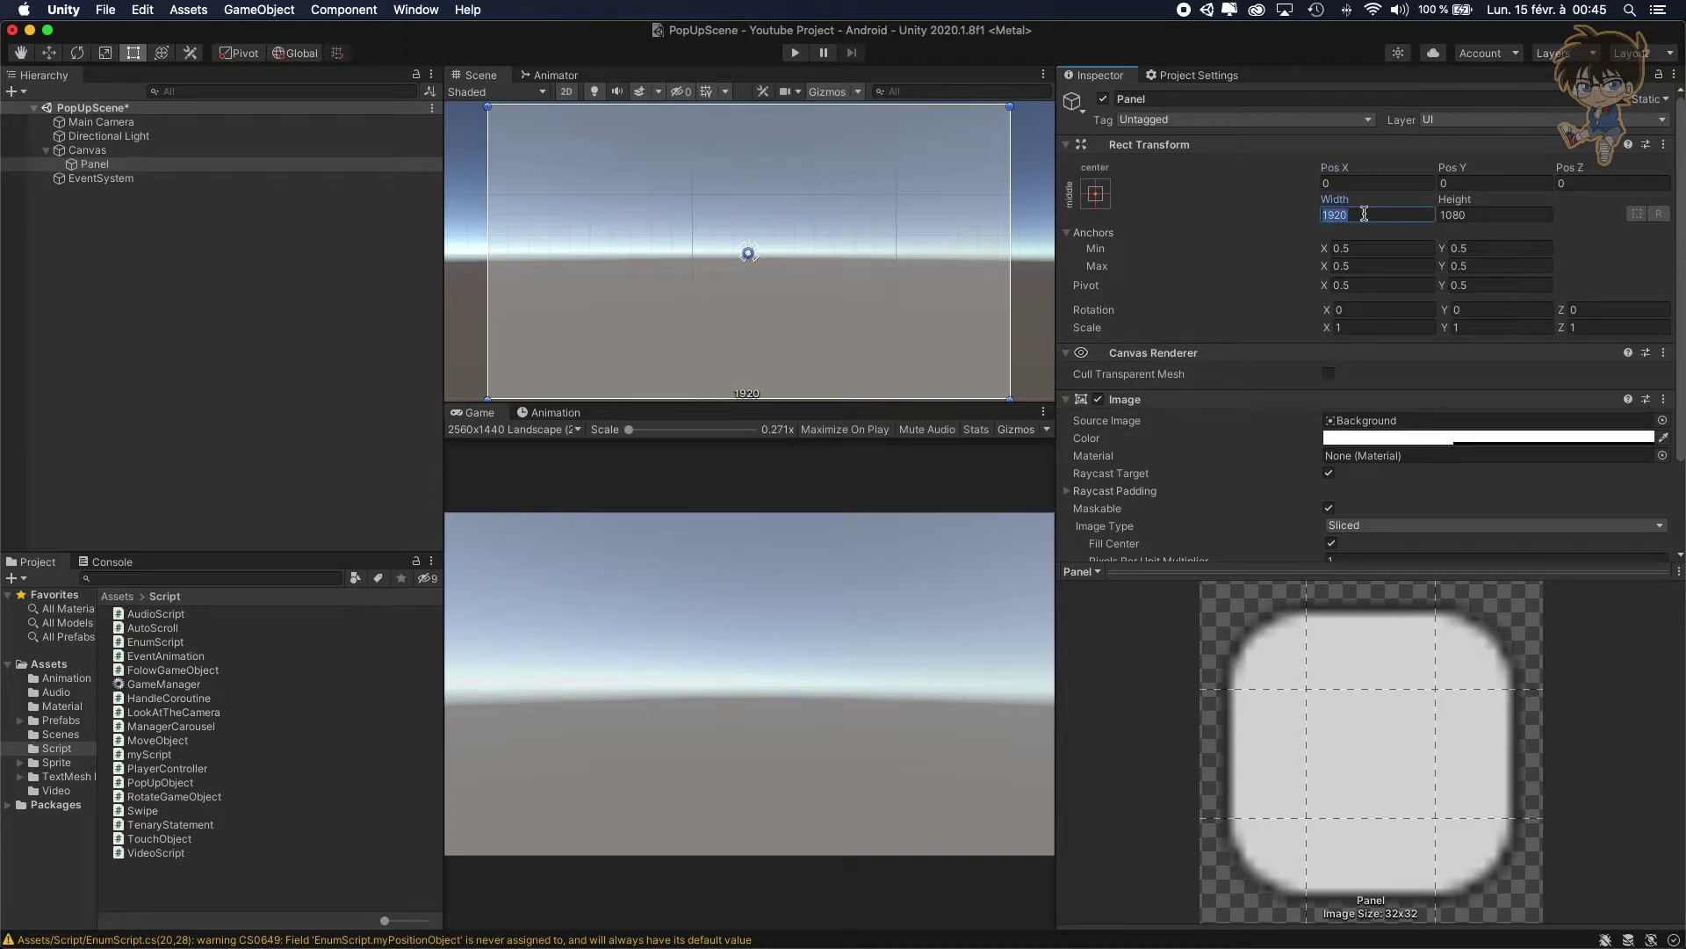
type("960")
key("Tab")
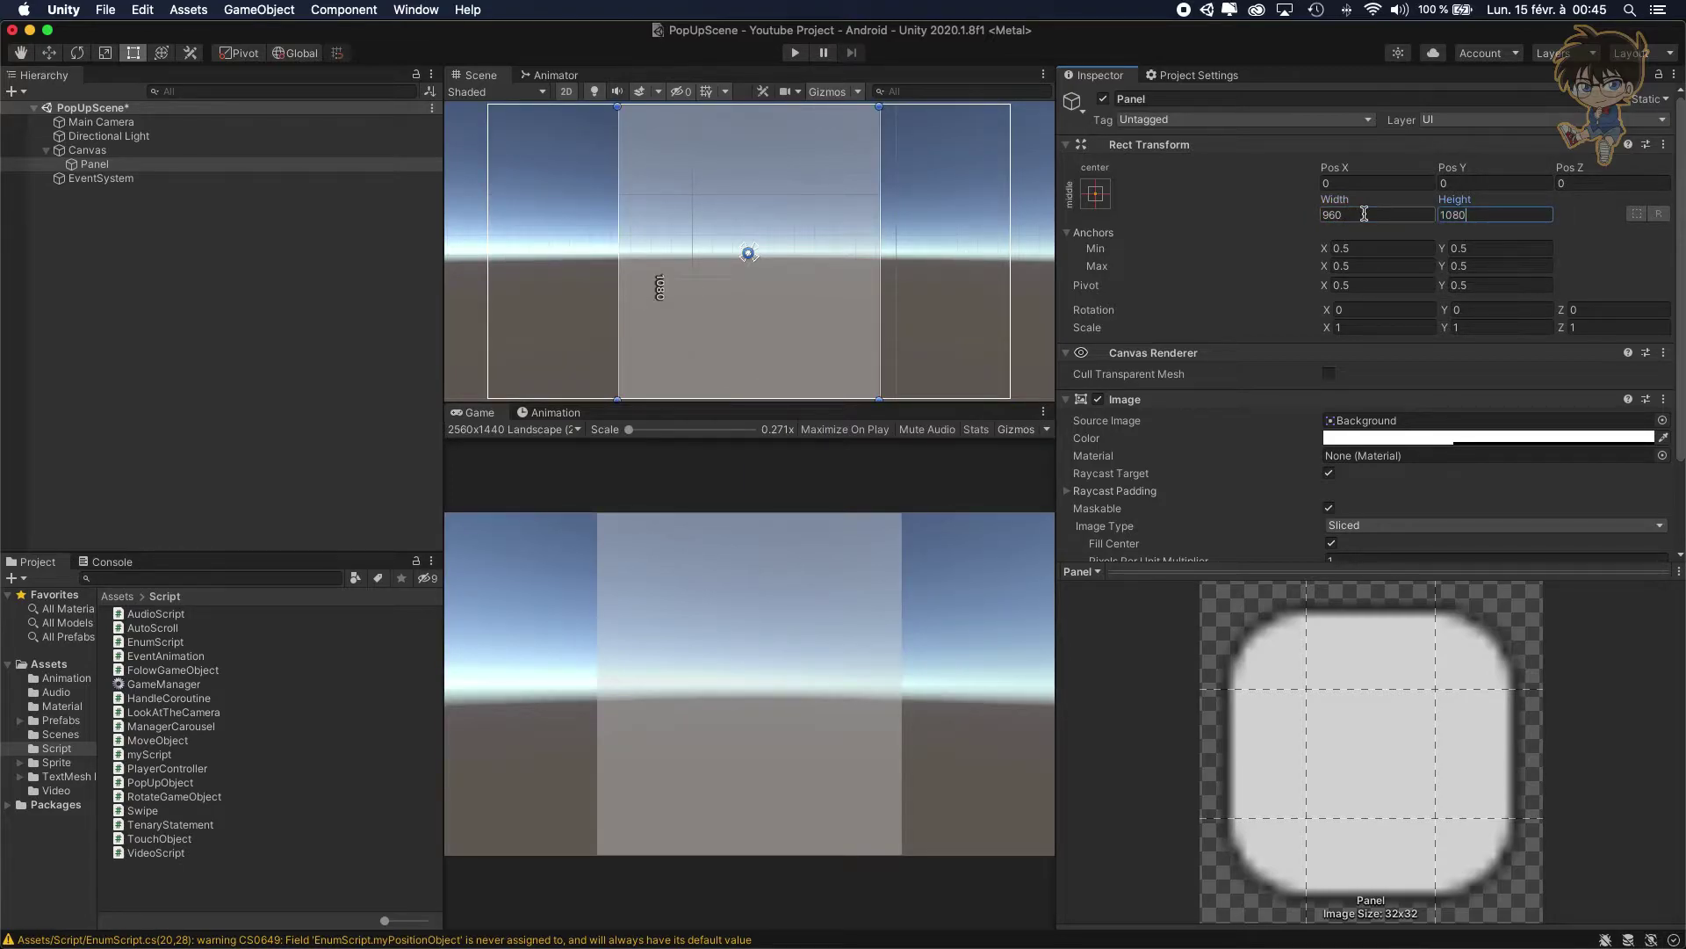
type("540")
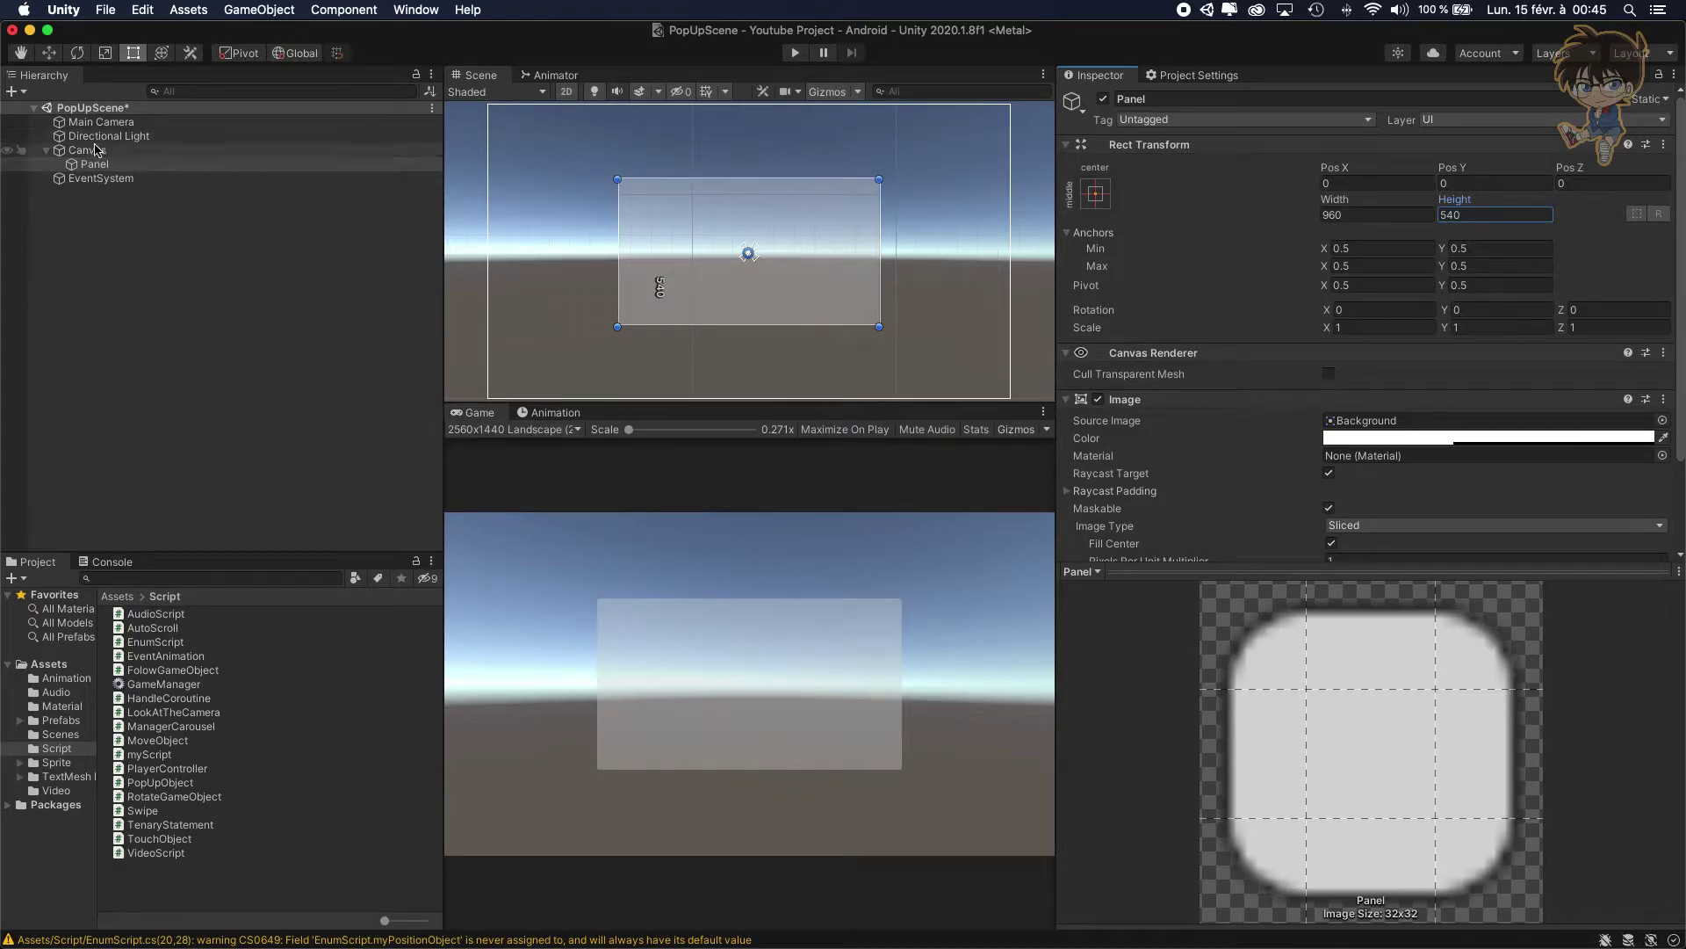
left_click(98, 150)
right_click(104, 152)
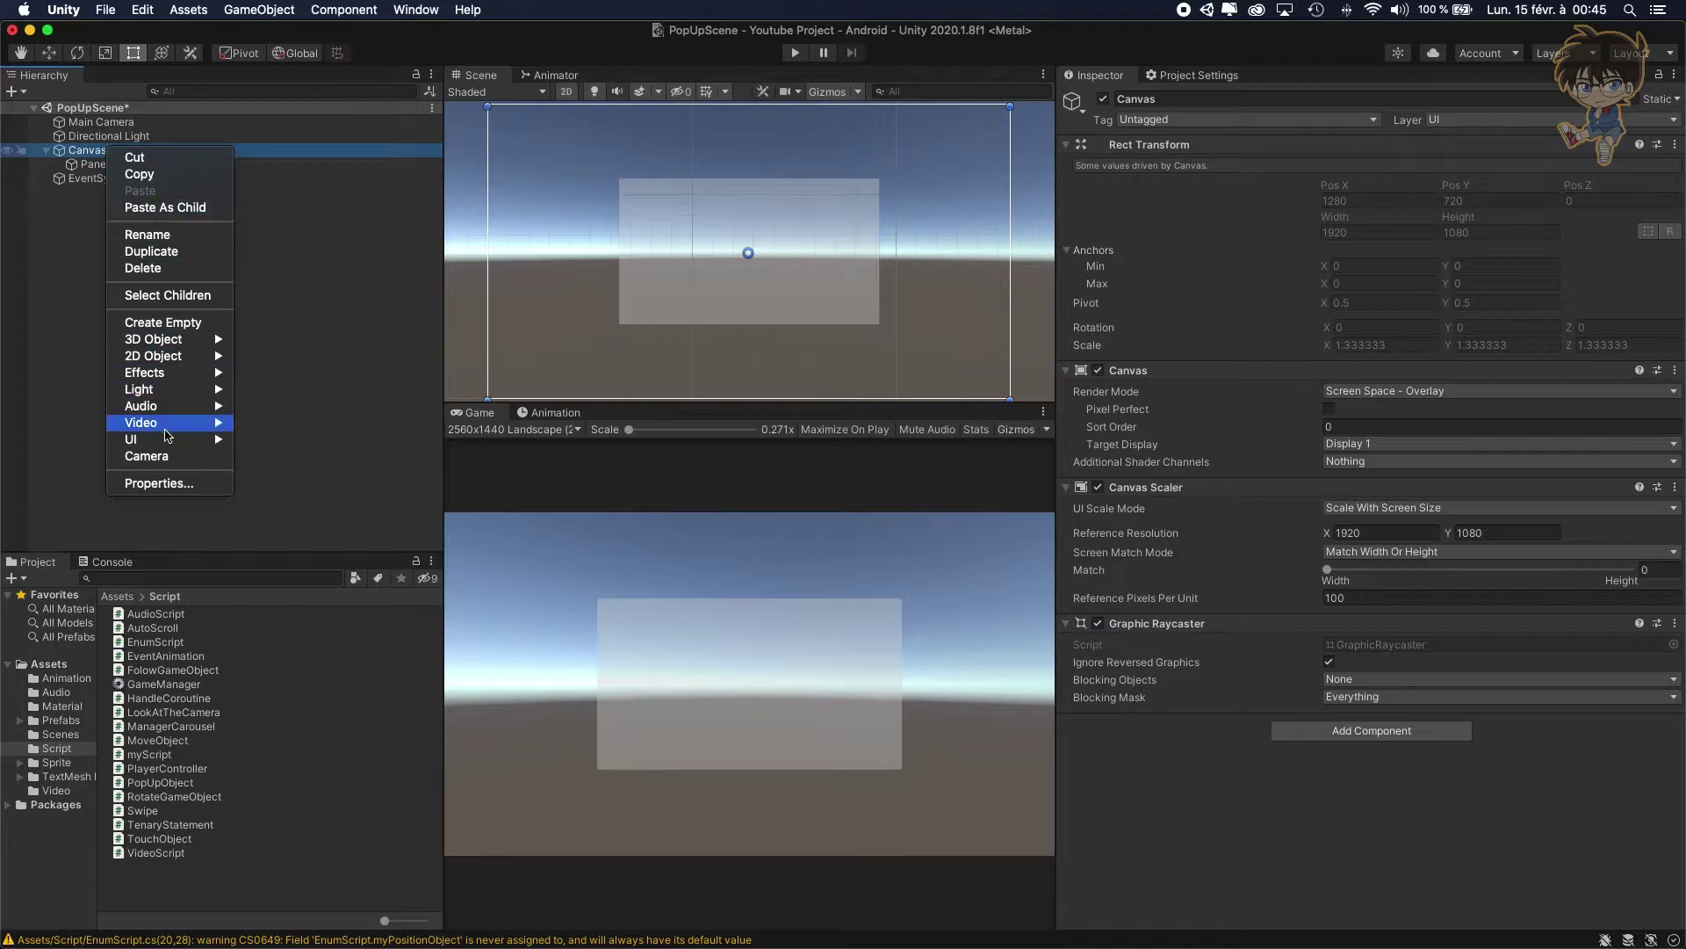
Add a TextMeshPro button named ValidateButton under the Canvas and duplicate it as CancelButton
mouse_move(167, 439)
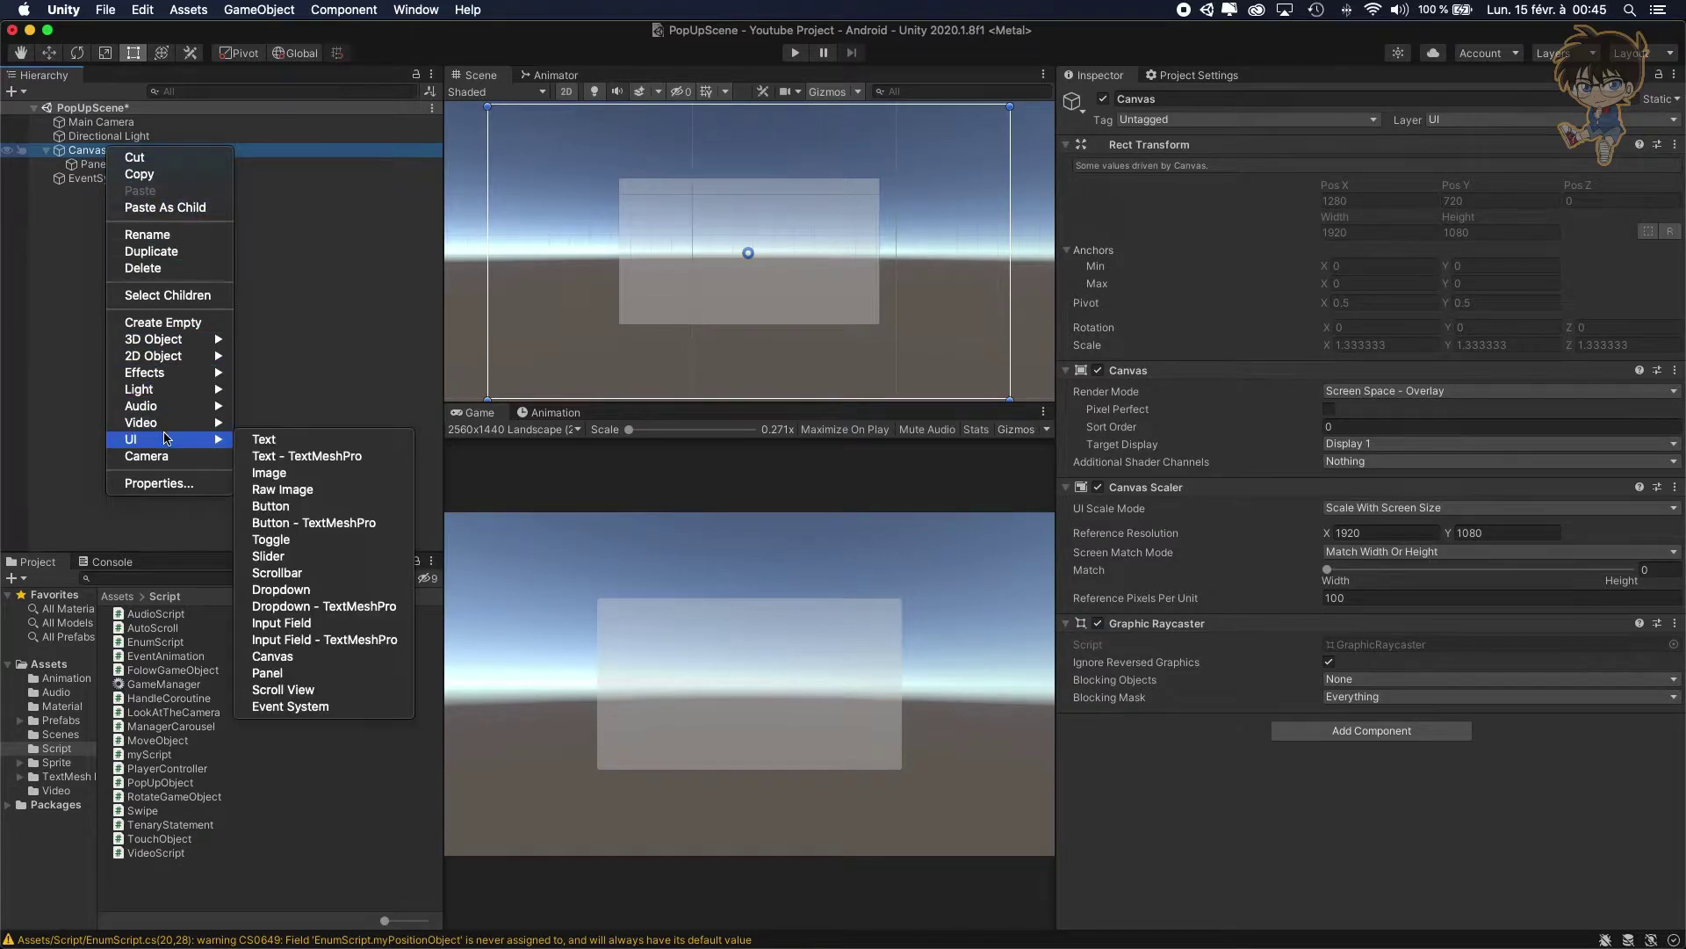
left_click(341, 522)
type("ValidateButton")
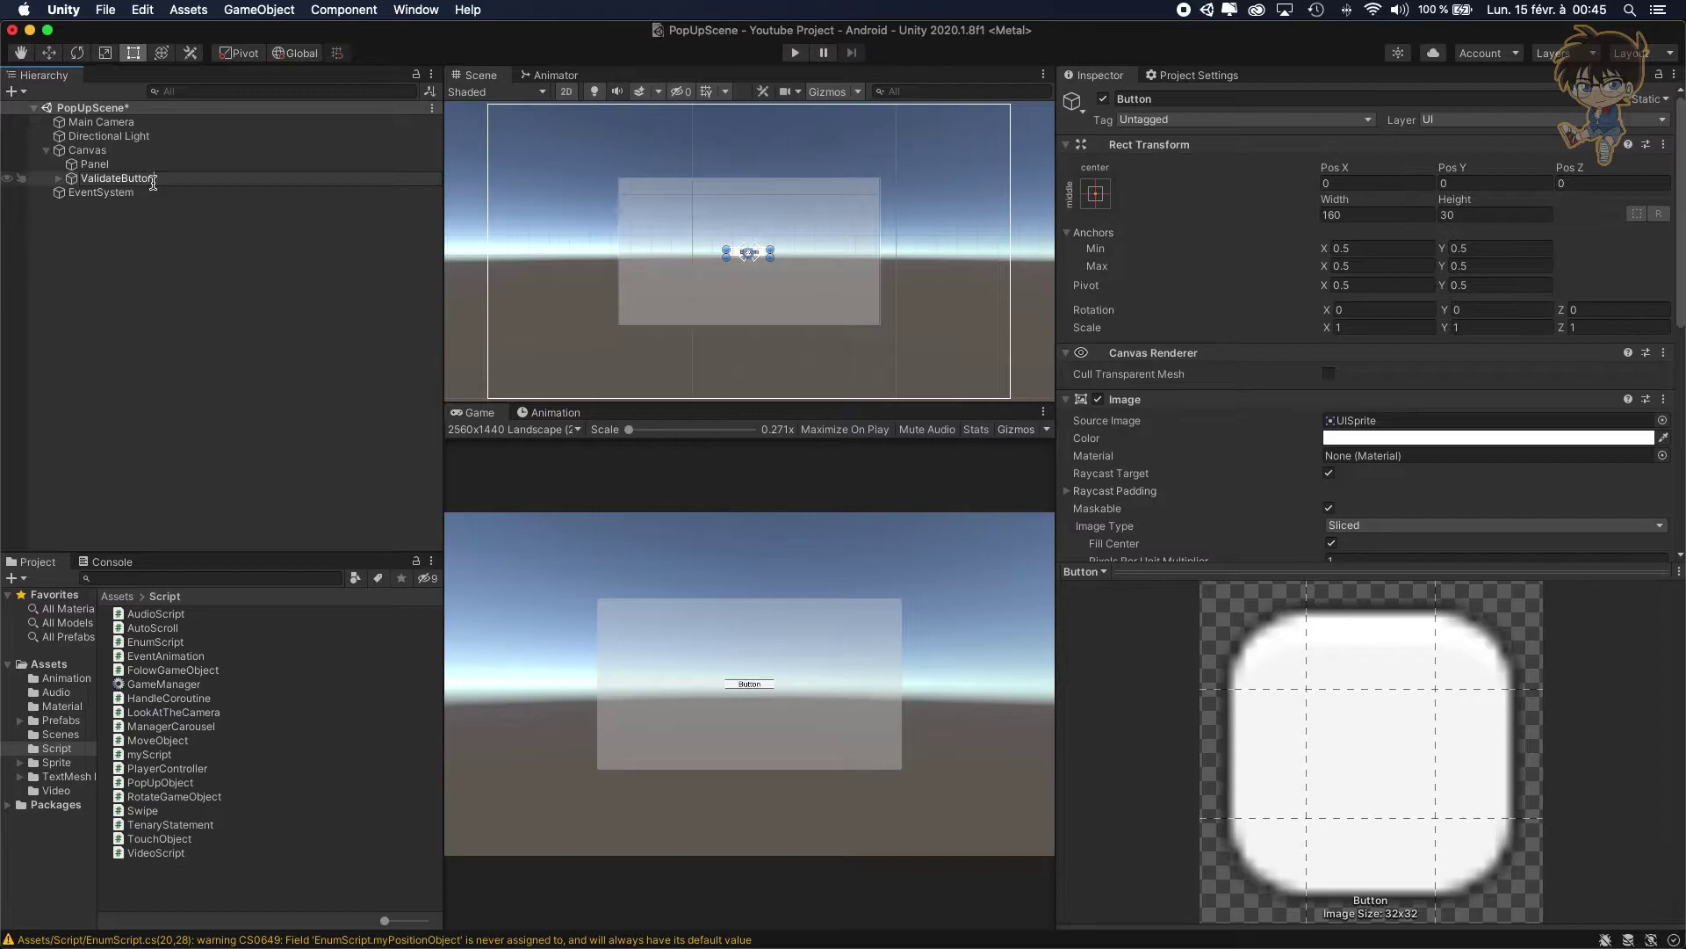
key("Return")
right_click(154, 184)
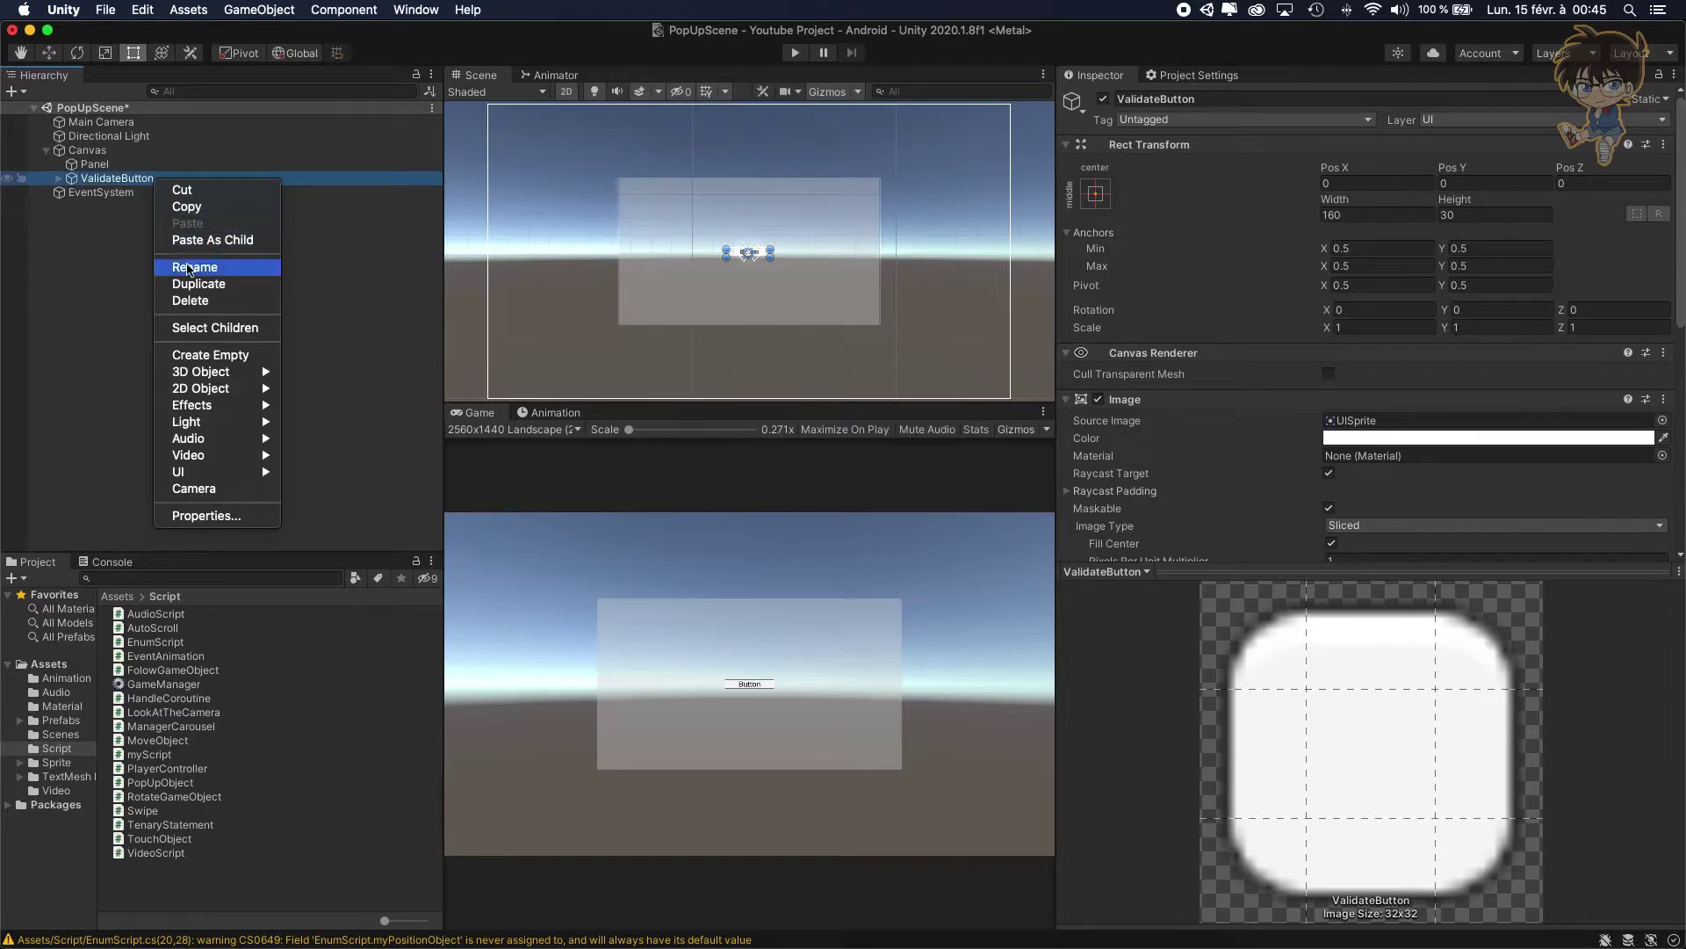
left_click(192, 288)
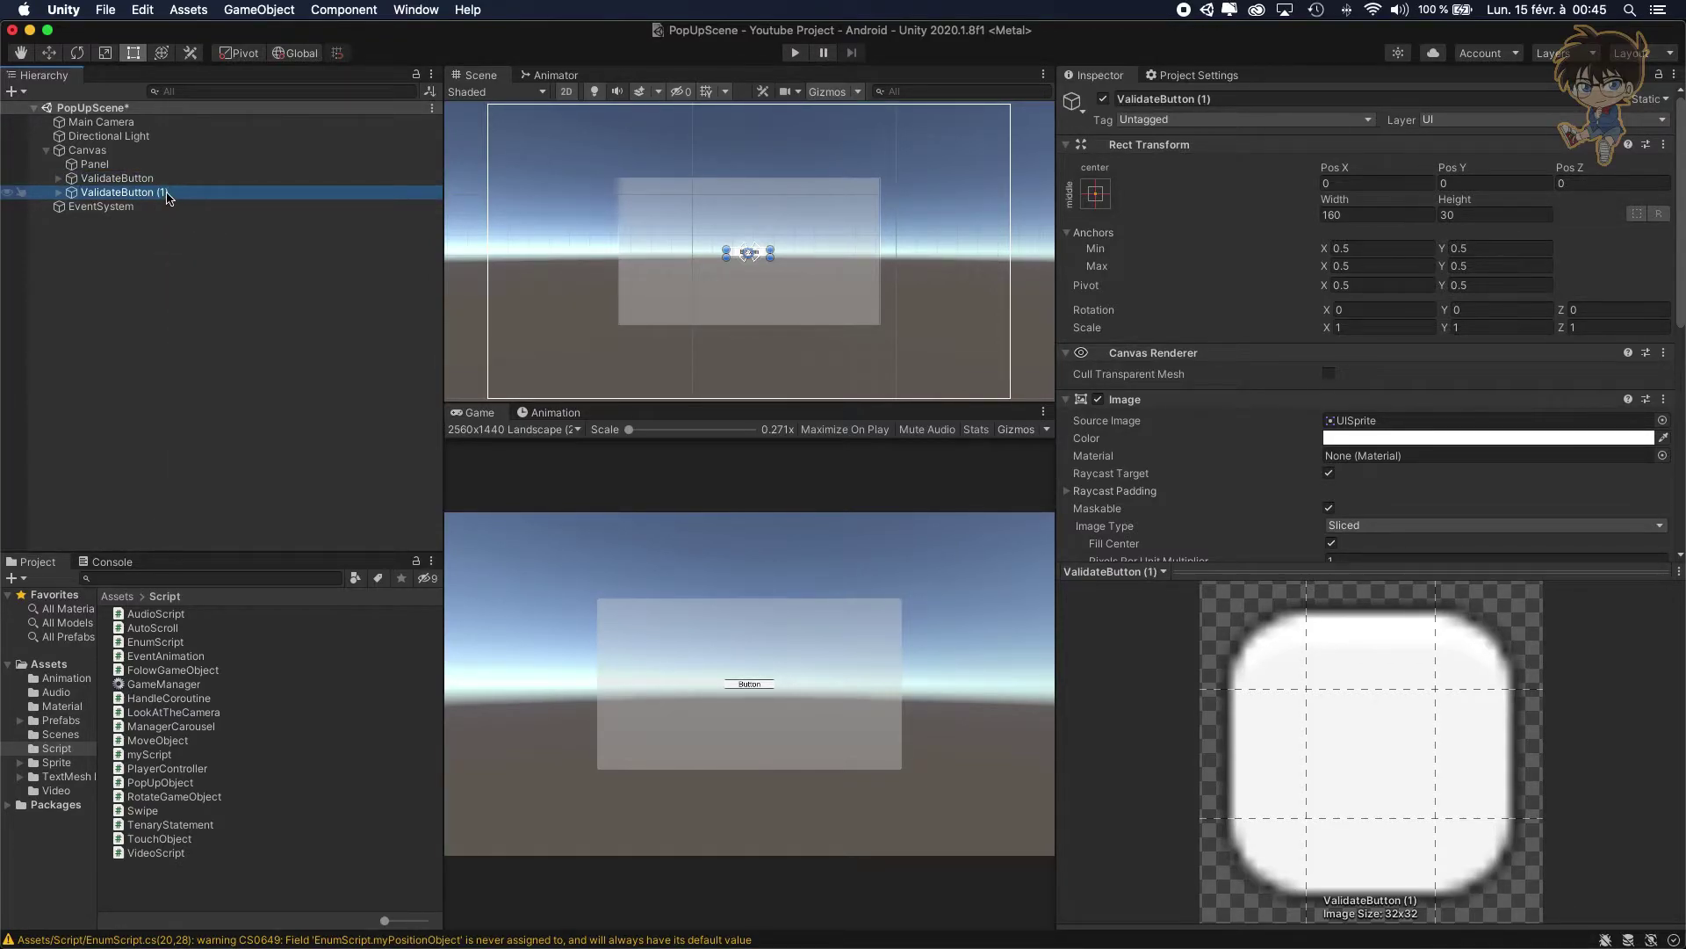
left_click(167, 195)
type("CancelButton")
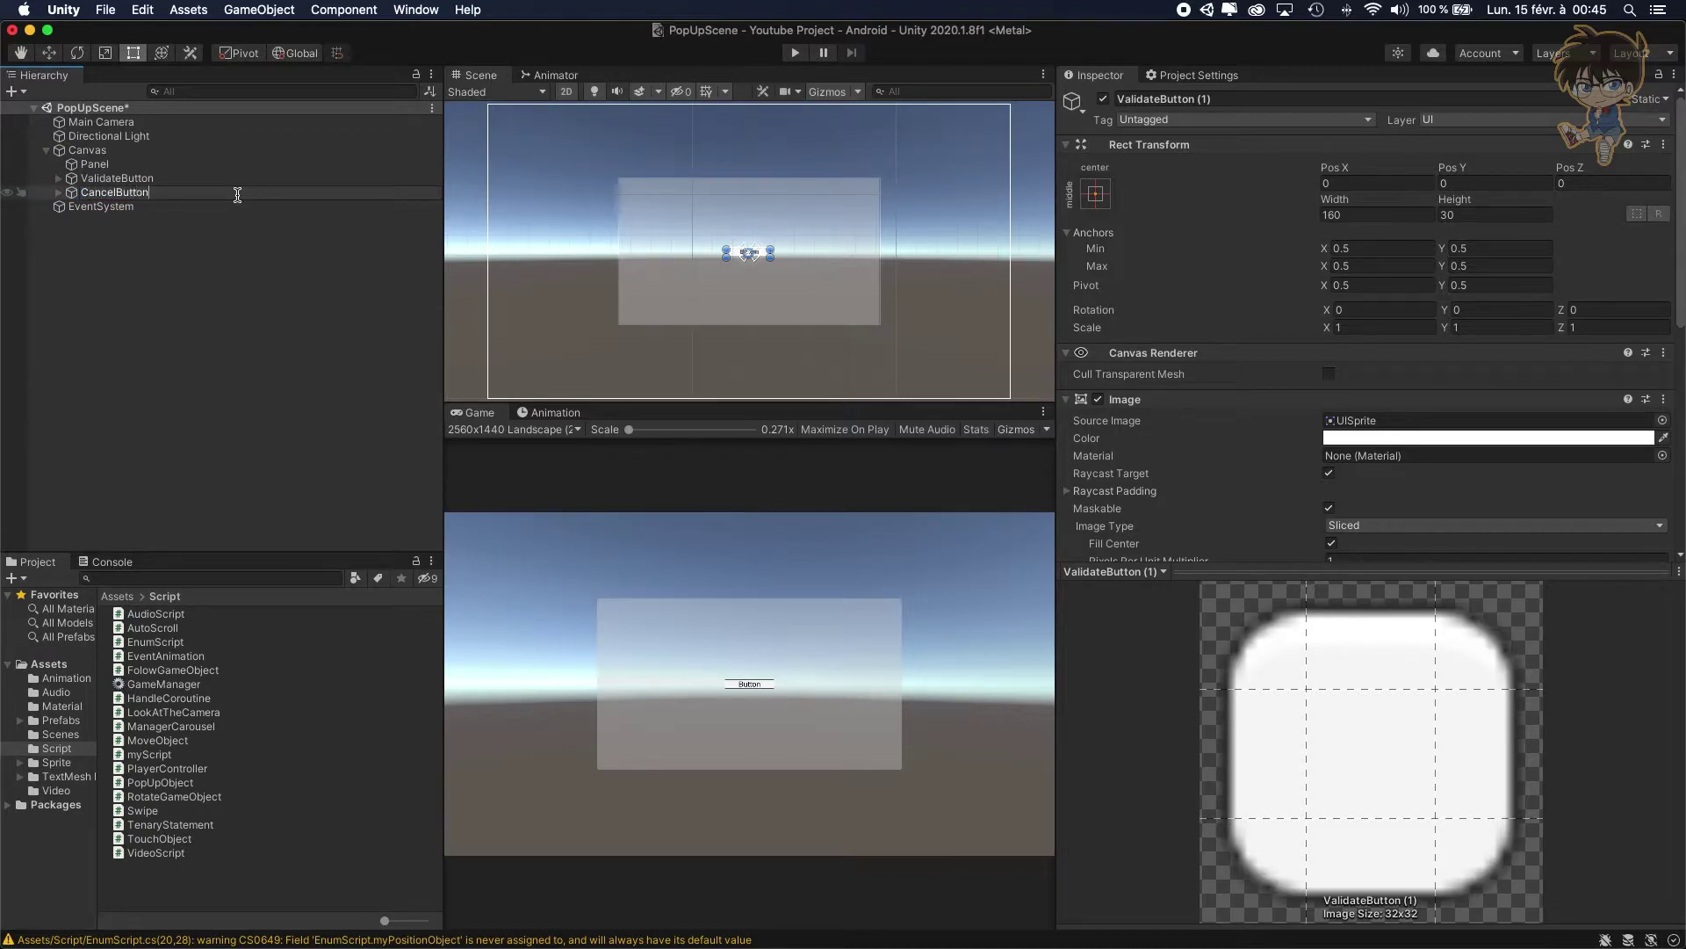
key("Return")
Position ValidateButton at X -100, Y -200
left_click(224, 178)
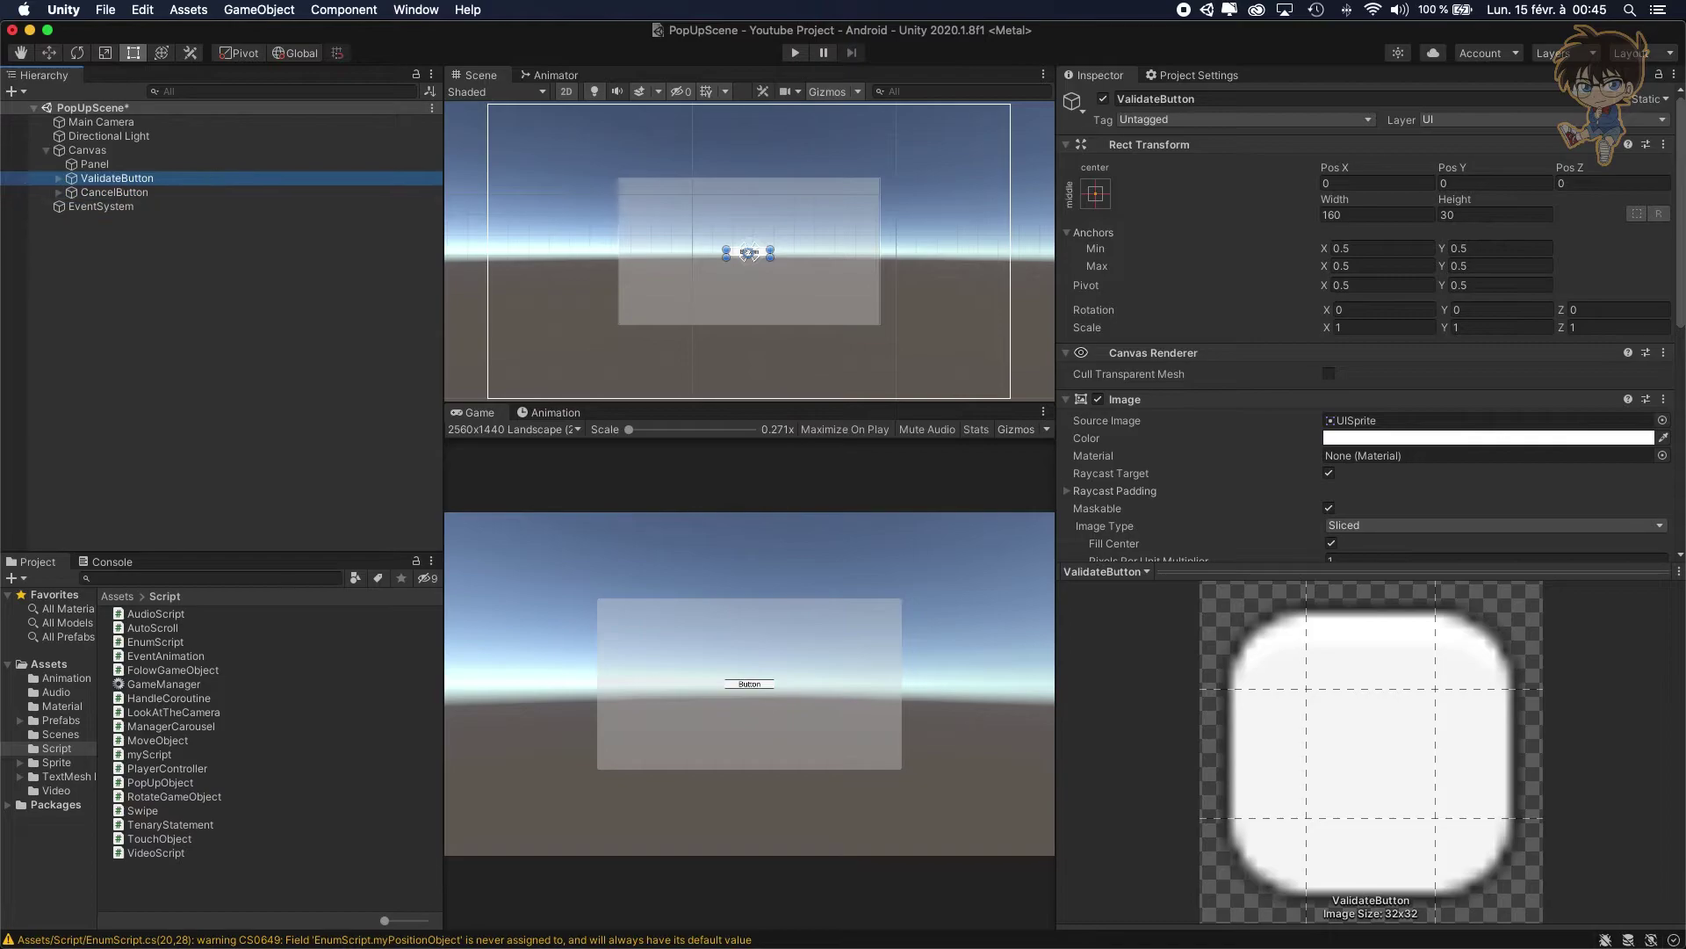
key("super+Tab")
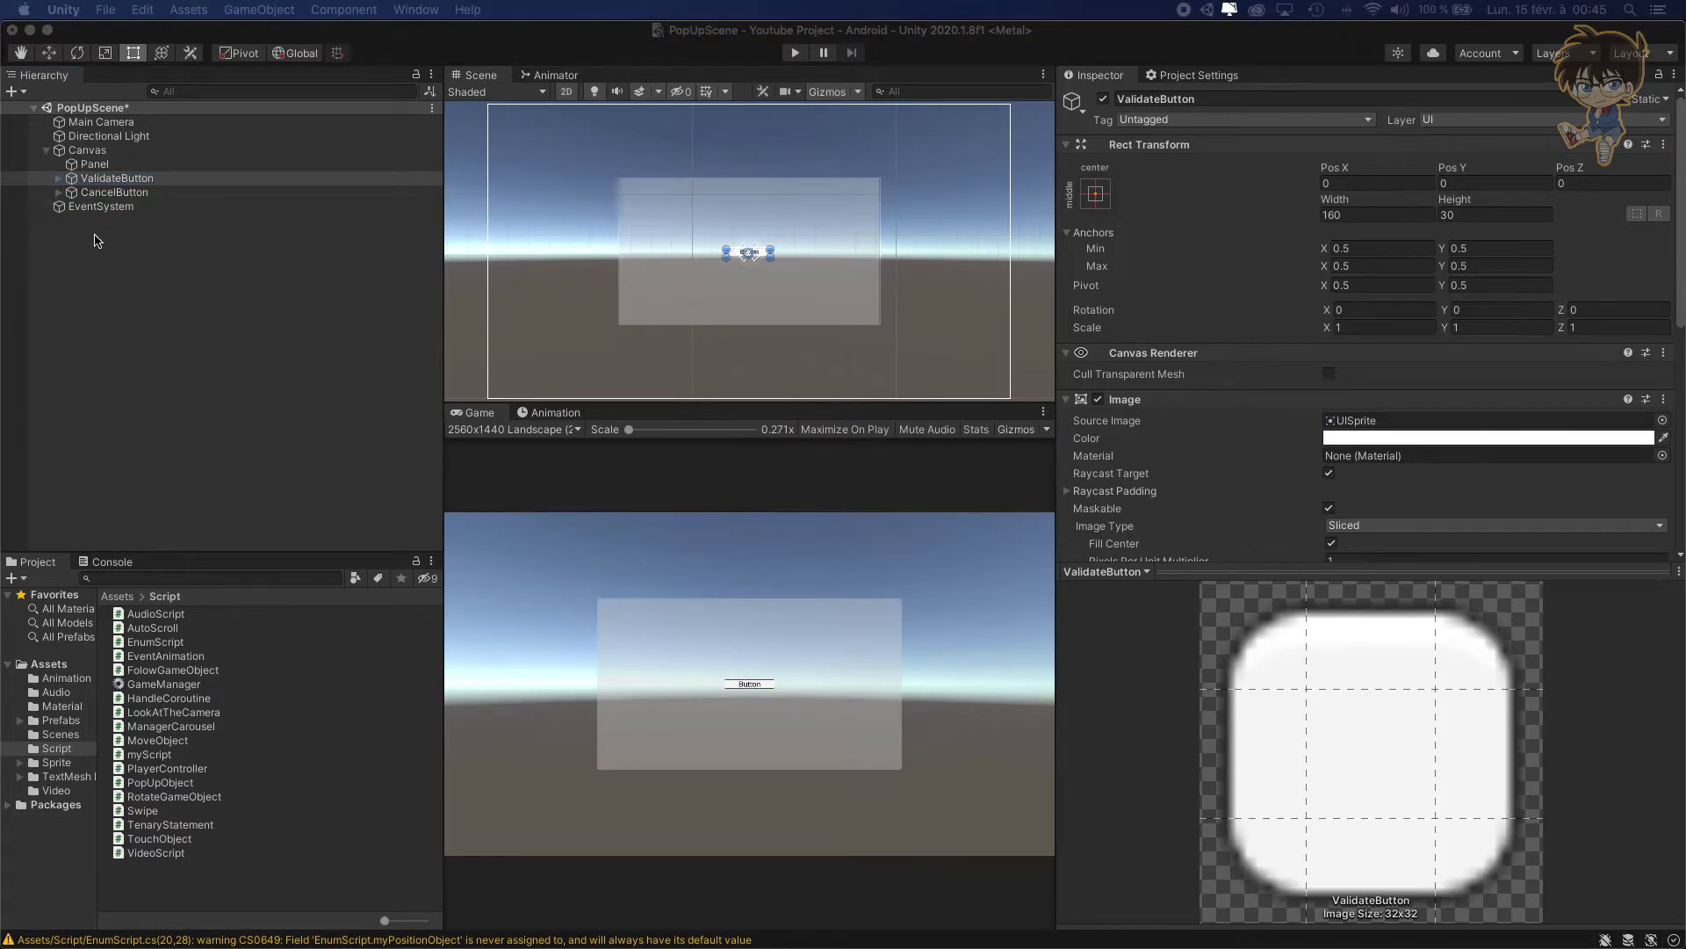
left_click(1379, 181)
left_click(1378, 181)
type("-100")
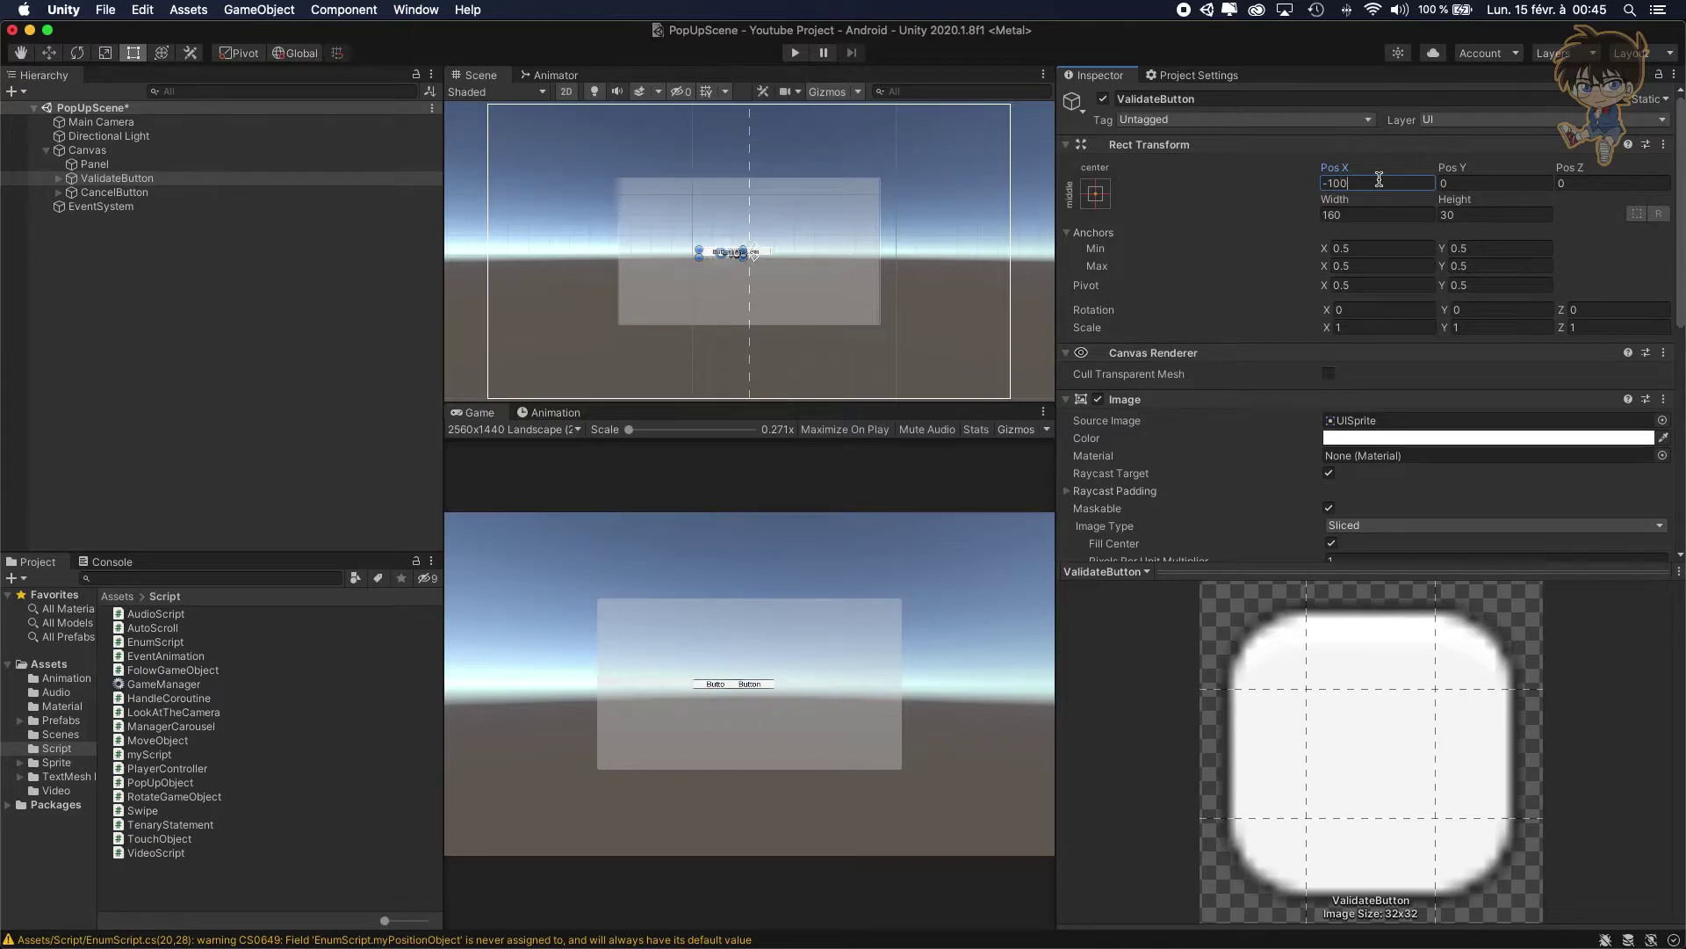
left_click(1505, 180)
type("-200")
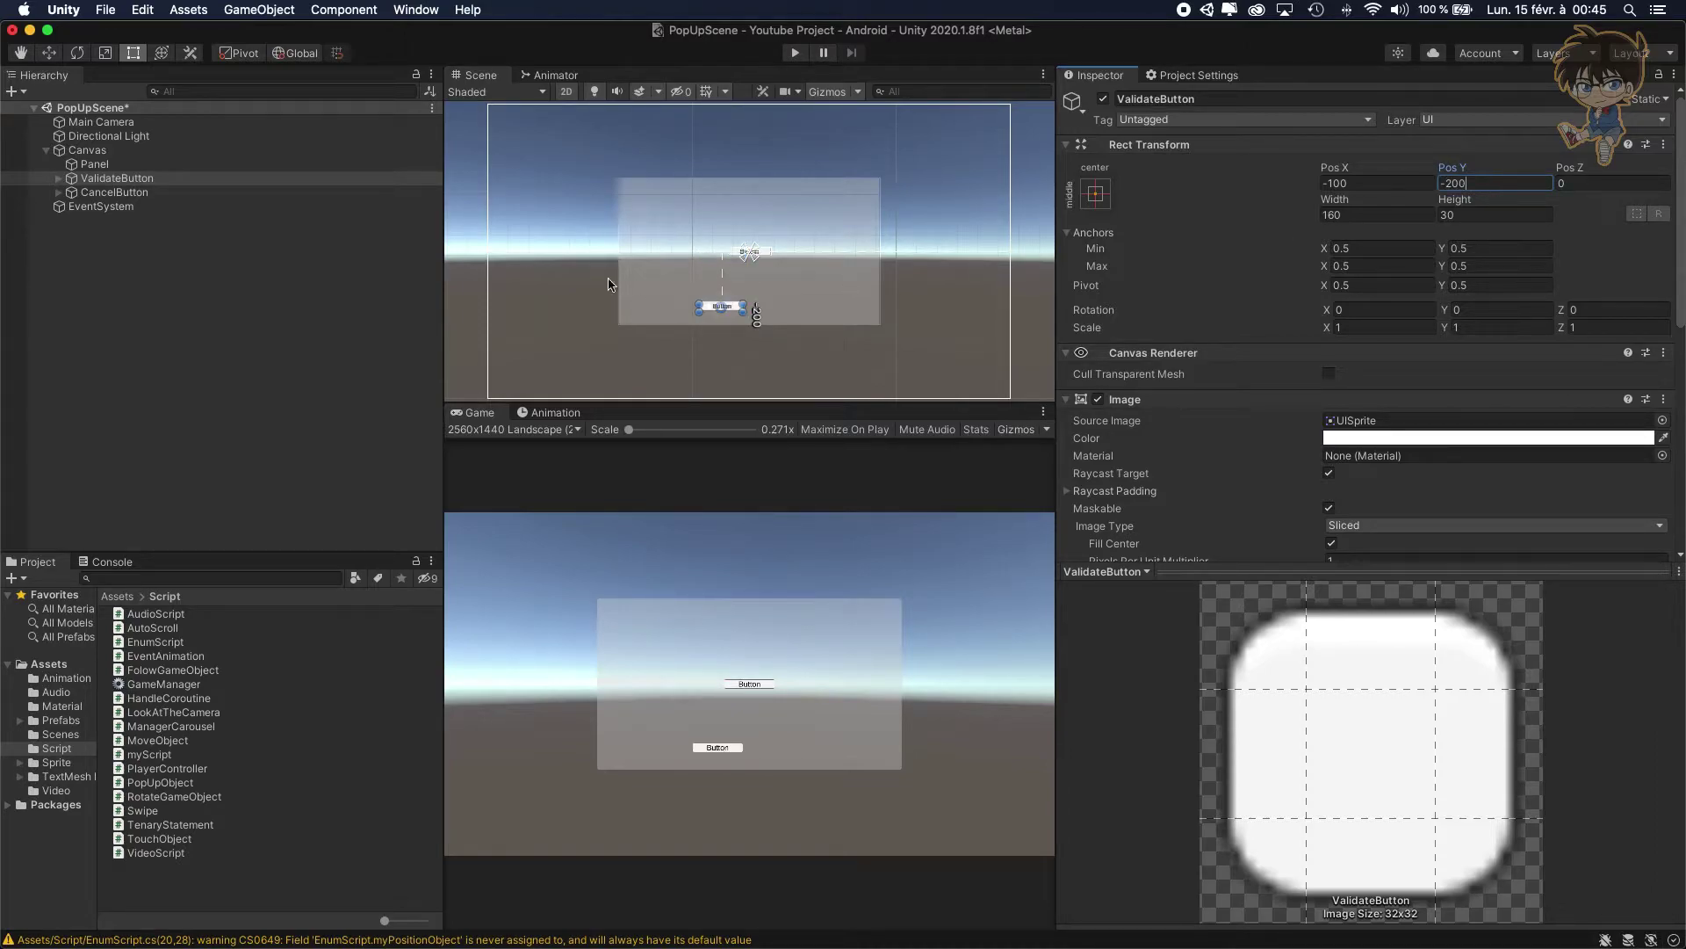
Position CancelButton at X 100, Y -200
left_click(114, 193)
left_click(1347, 185)
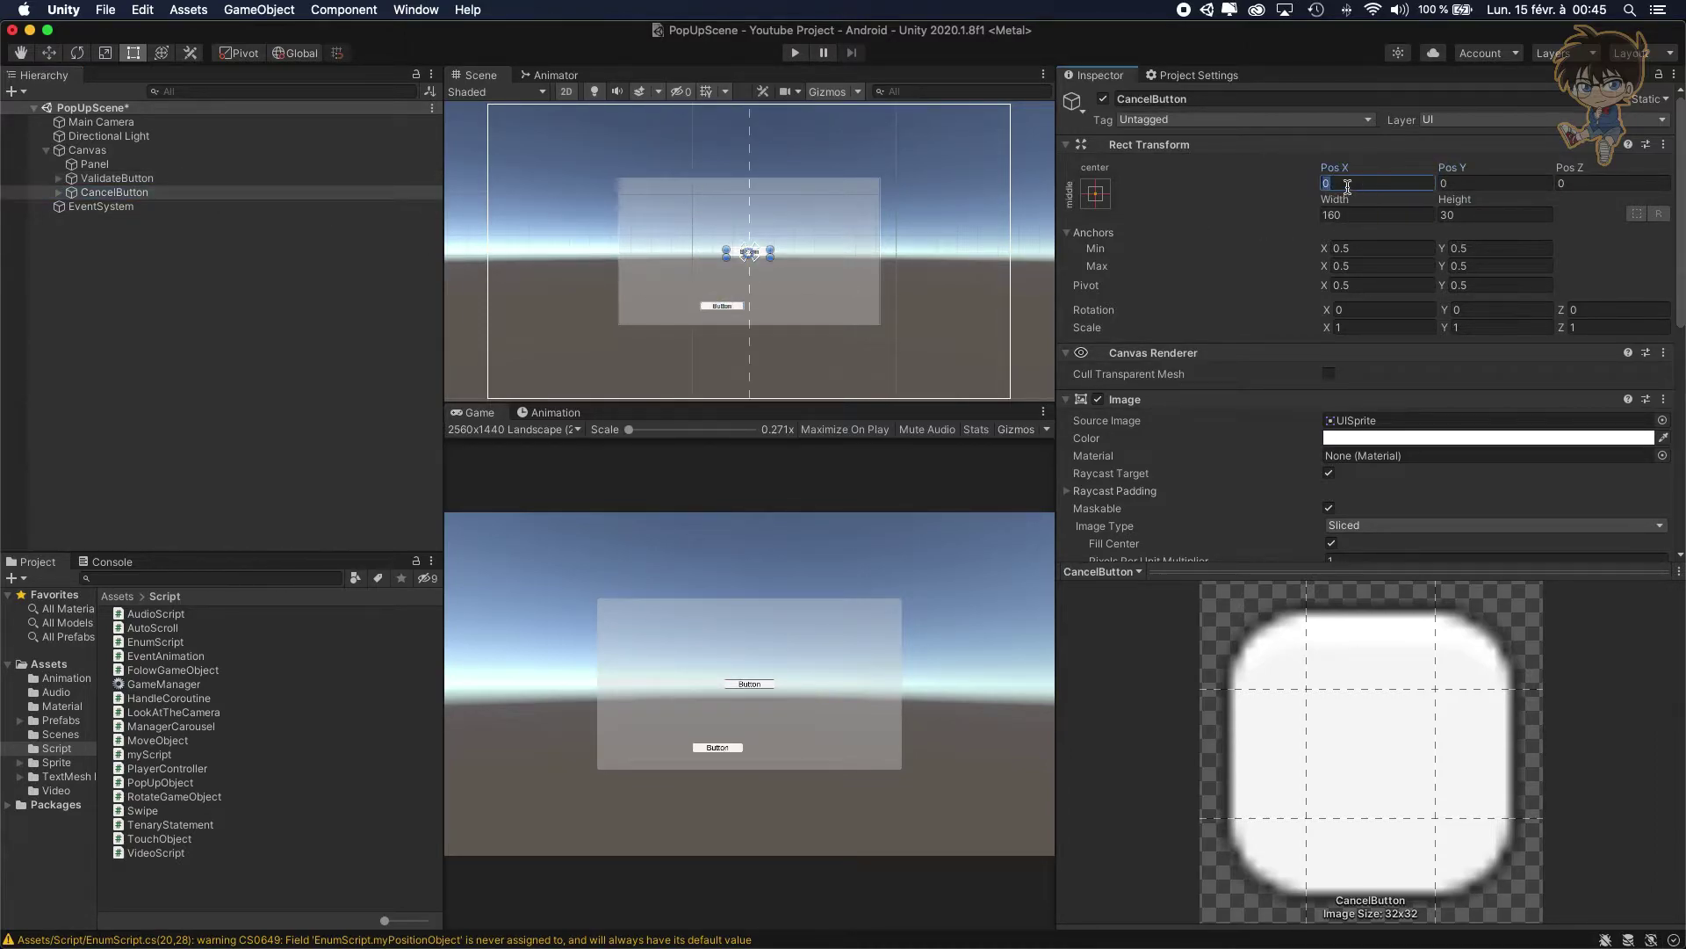
type("-100")
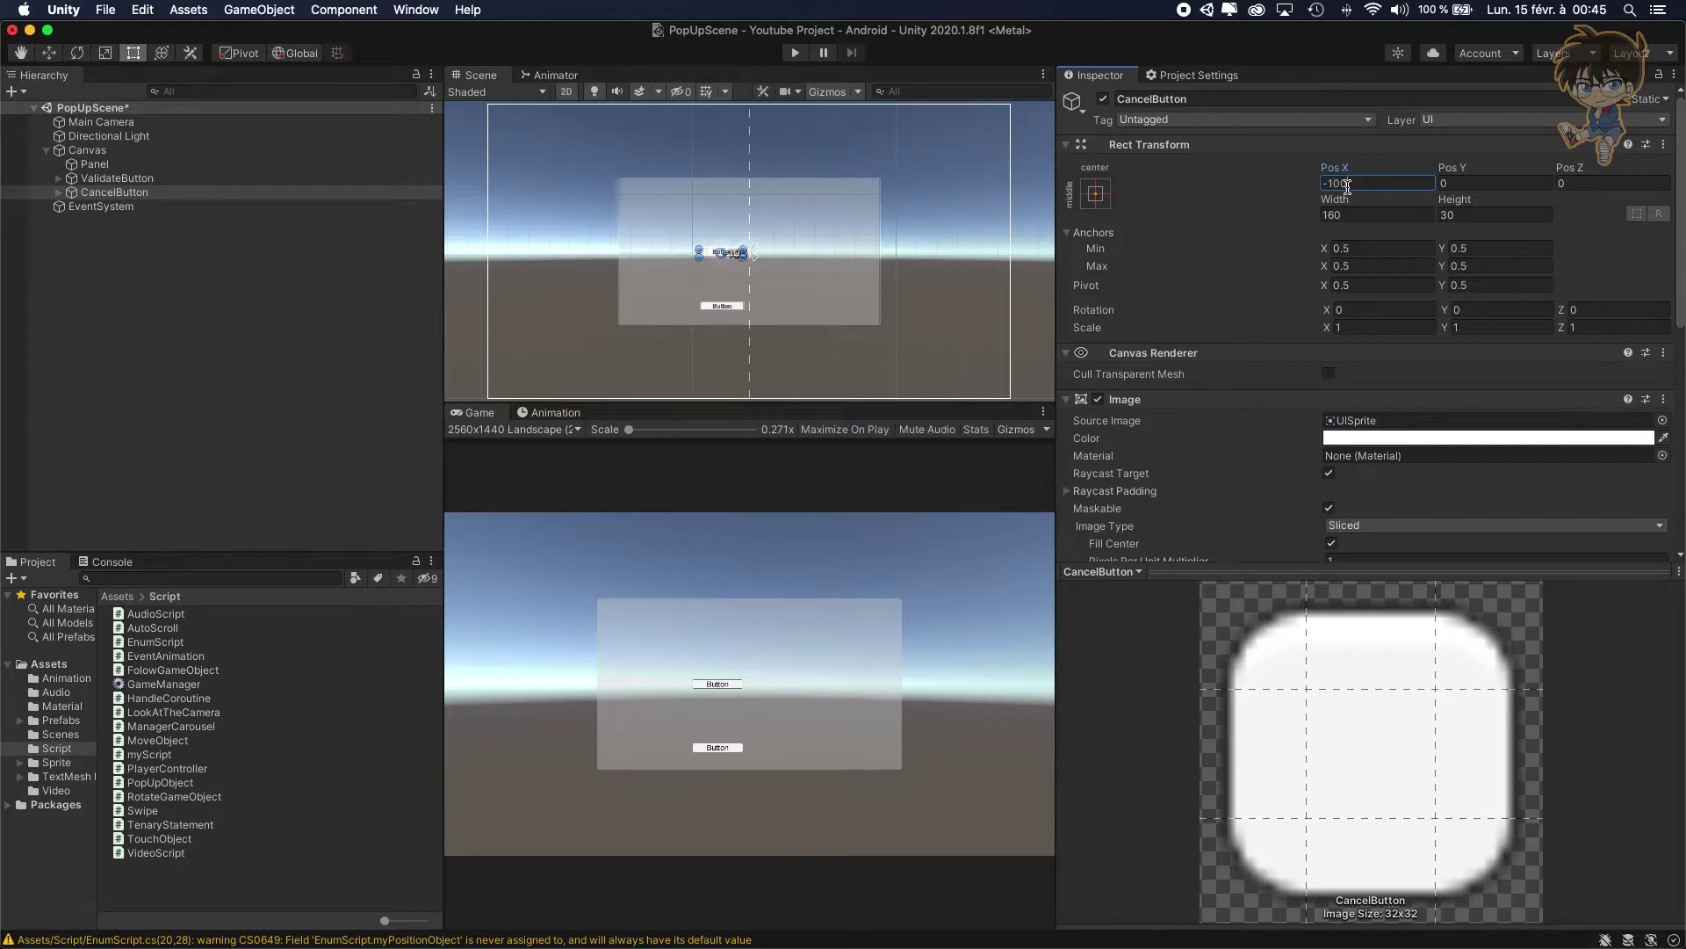
key("BackSpace")
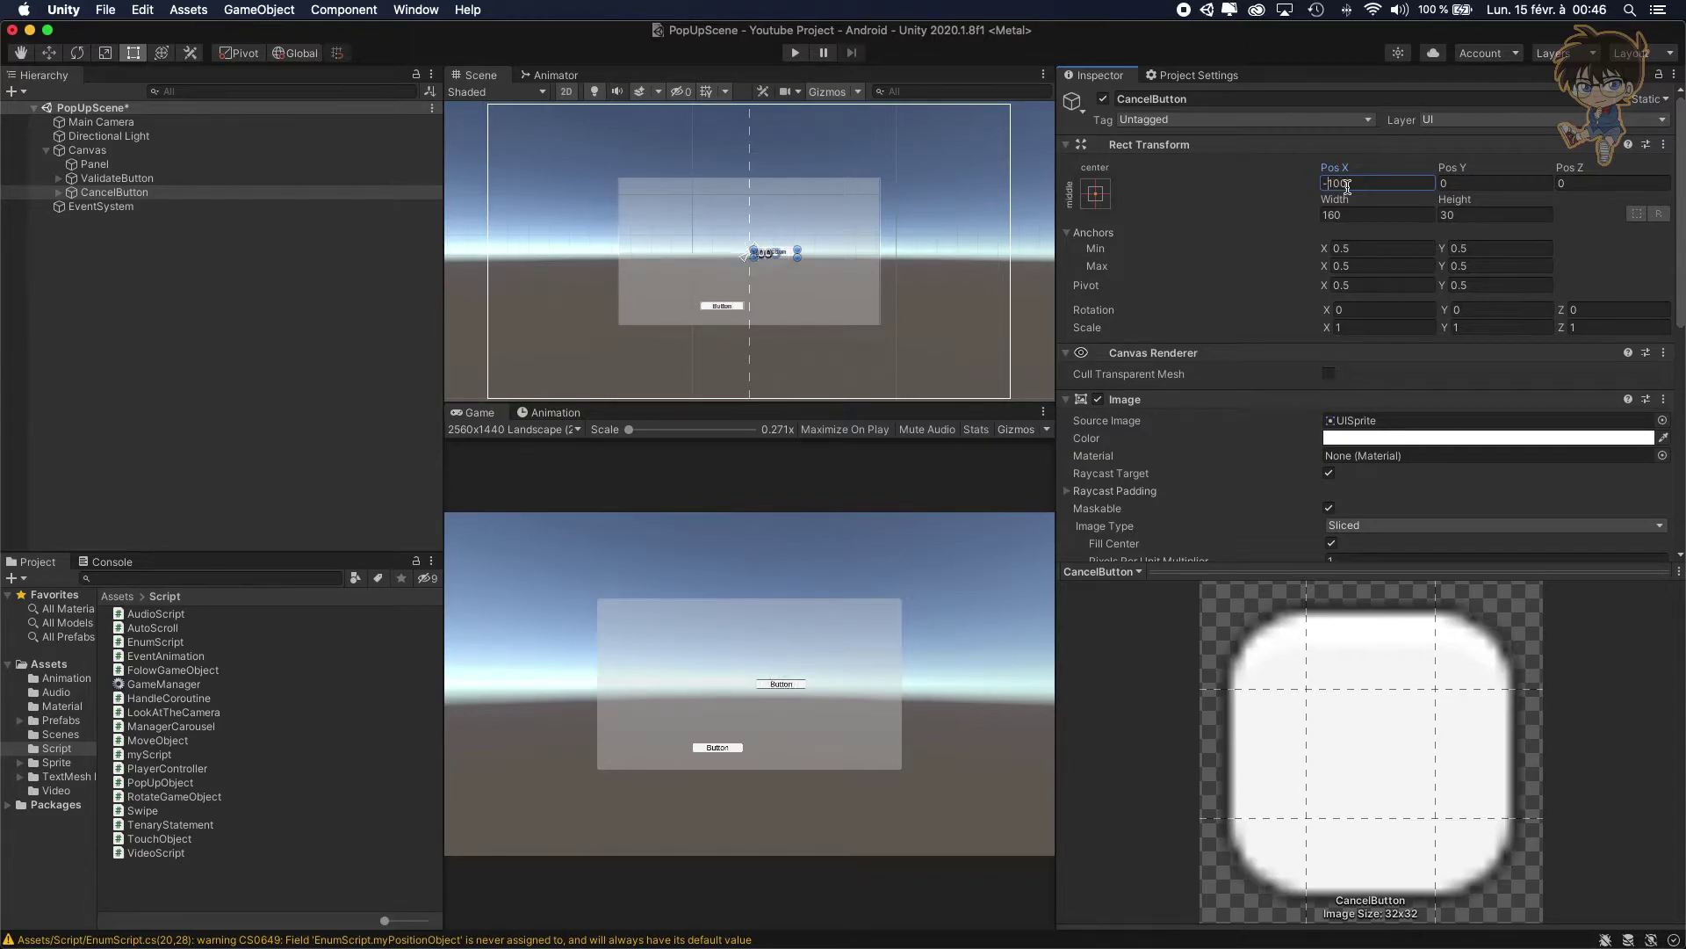
left_click(1462, 185)
type("200-")
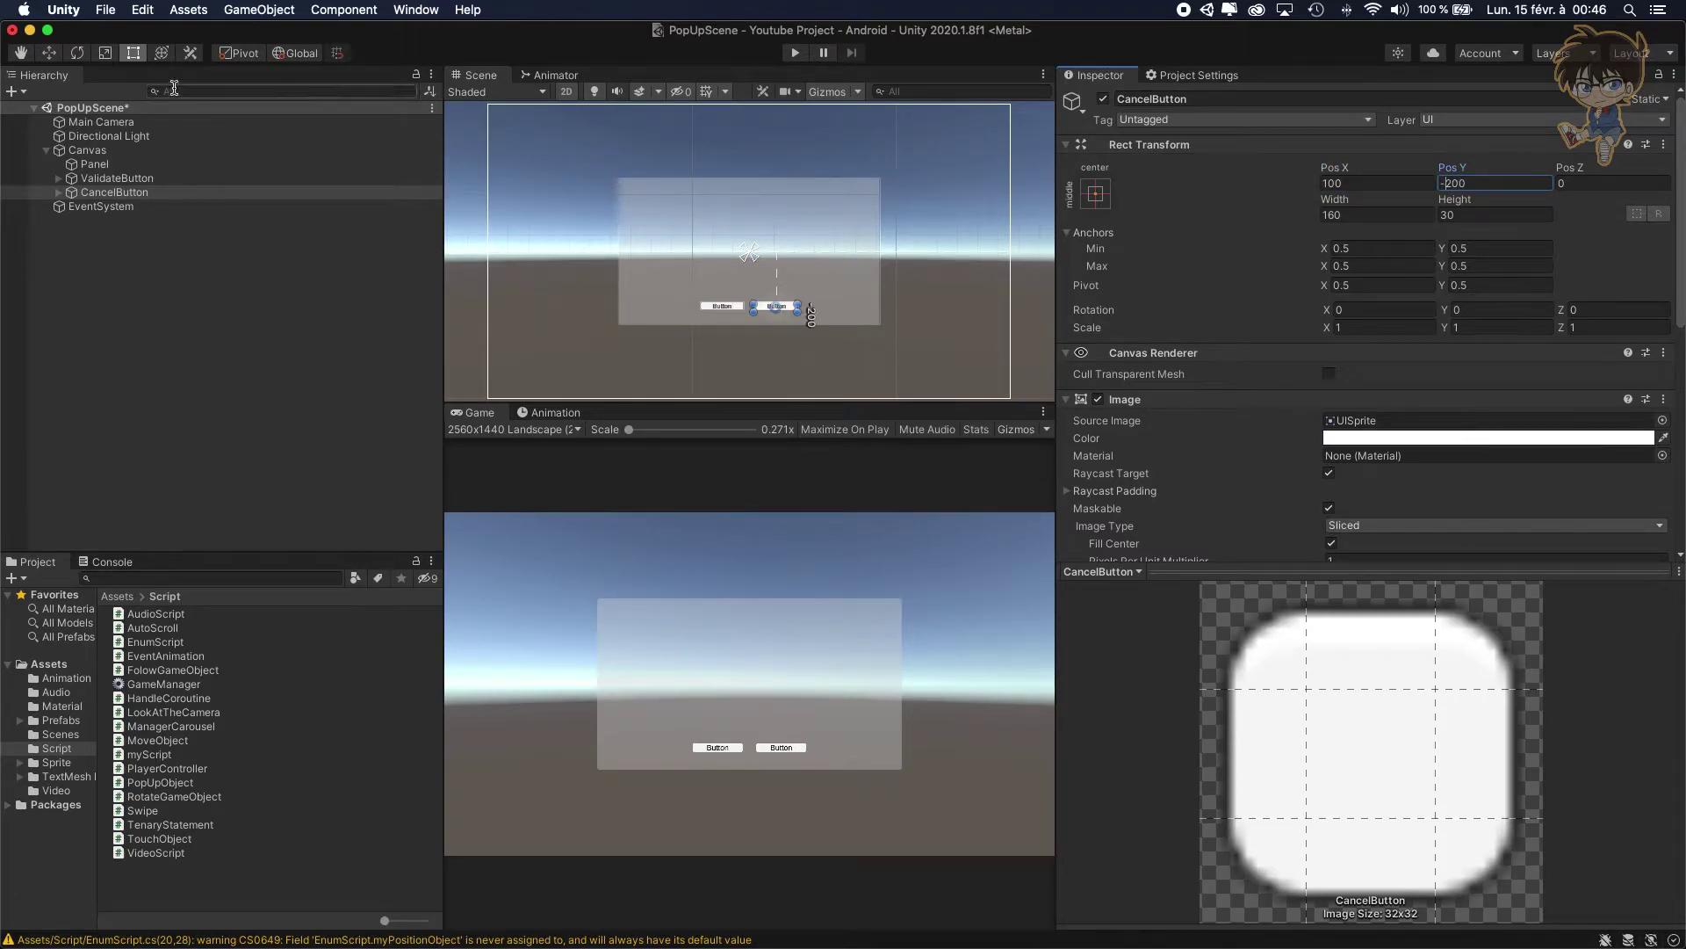
left_click(58, 178)
Change ValidateButton's label text to 'Validate'
left_click(99, 188)
left_click(1121, 483)
double_click(1125, 468)
type("Validate")
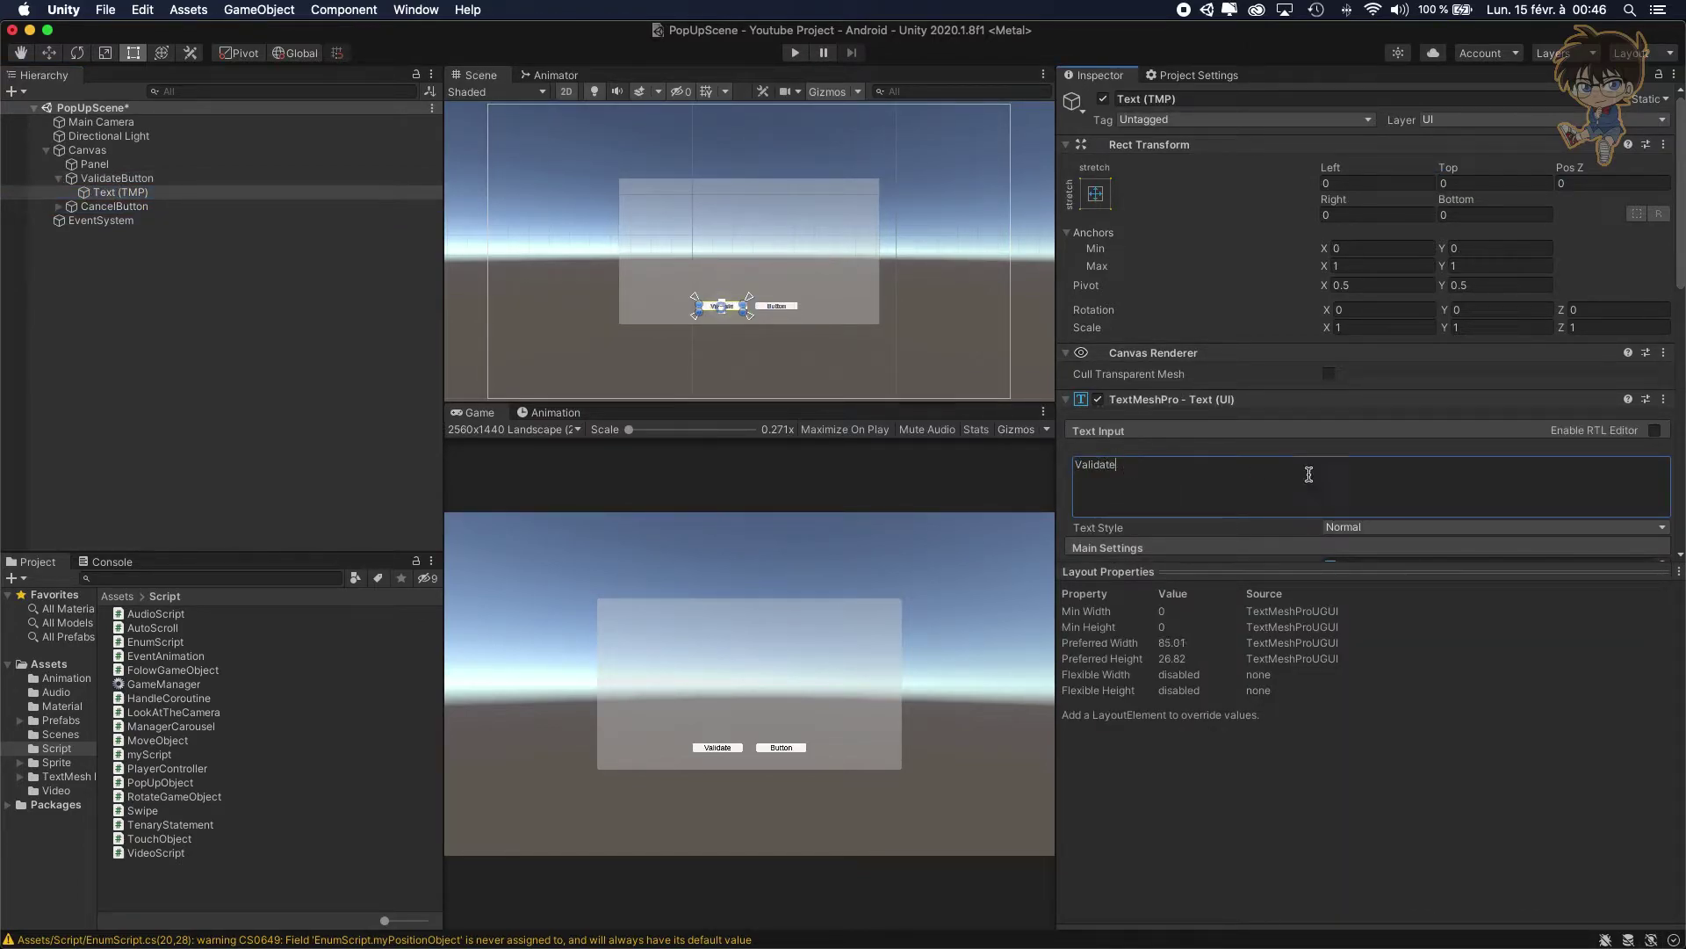
Change CancelButton's label text to 'Cancel' and collapse the buttons
left_click(58, 206)
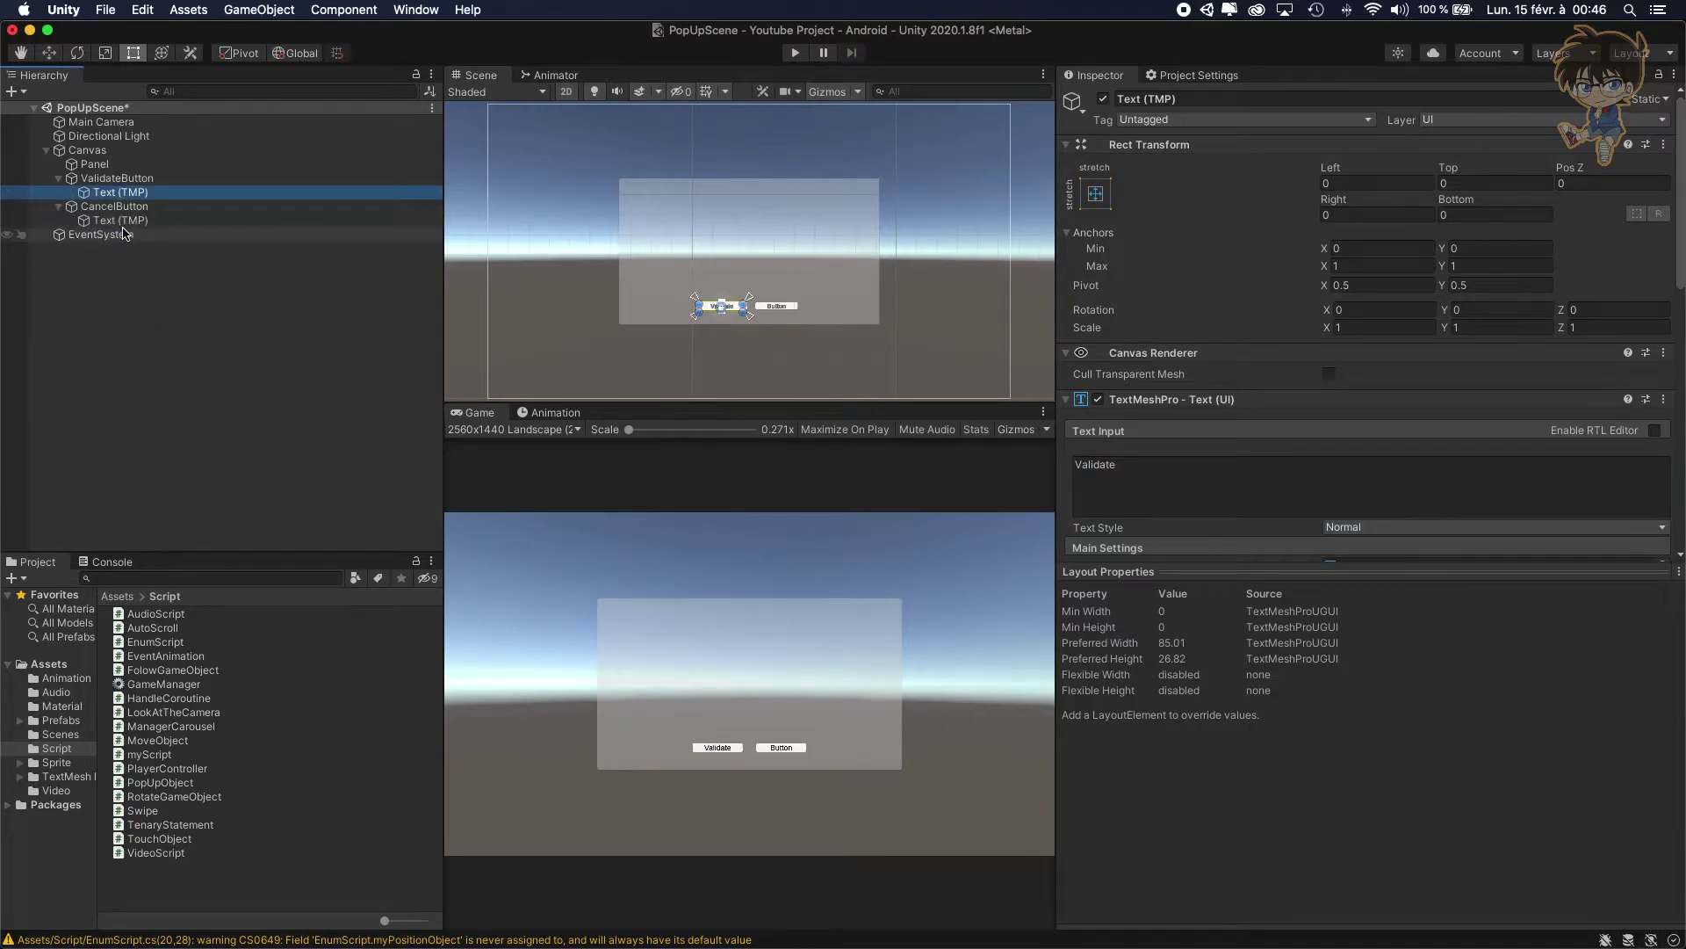
left_click(124, 234)
left_click(262, 220)
double_click(1102, 464)
type("Cancel")
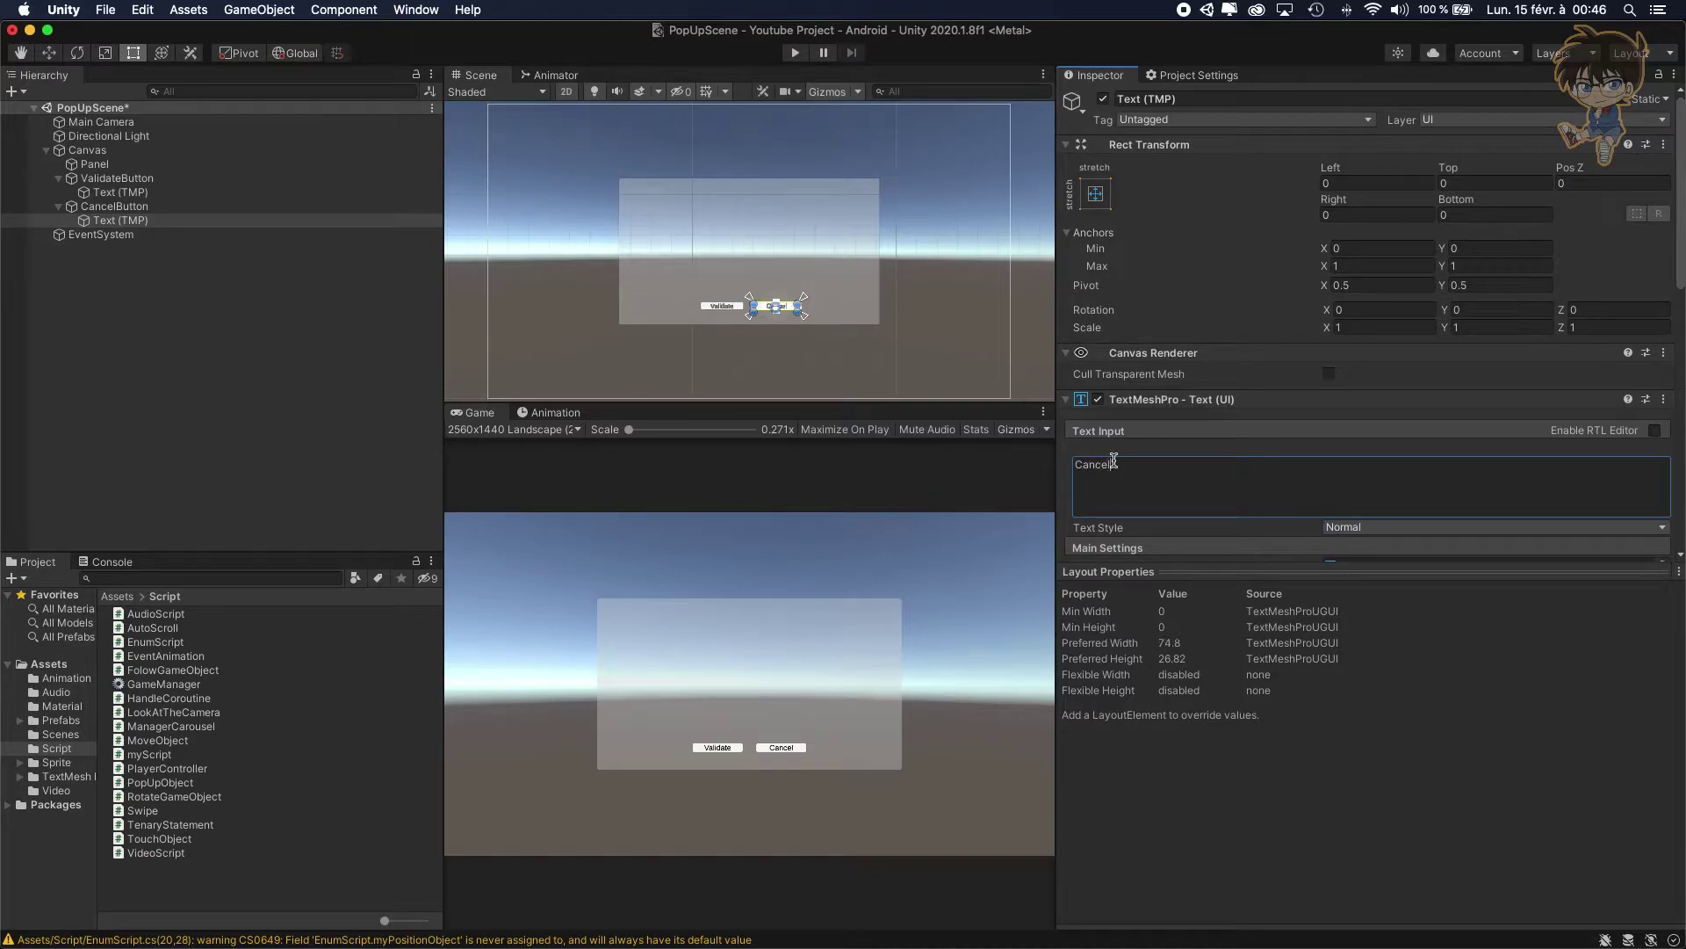
left_click(59, 206)
left_click(58, 178)
left_click(114, 179)
left_click(117, 193)
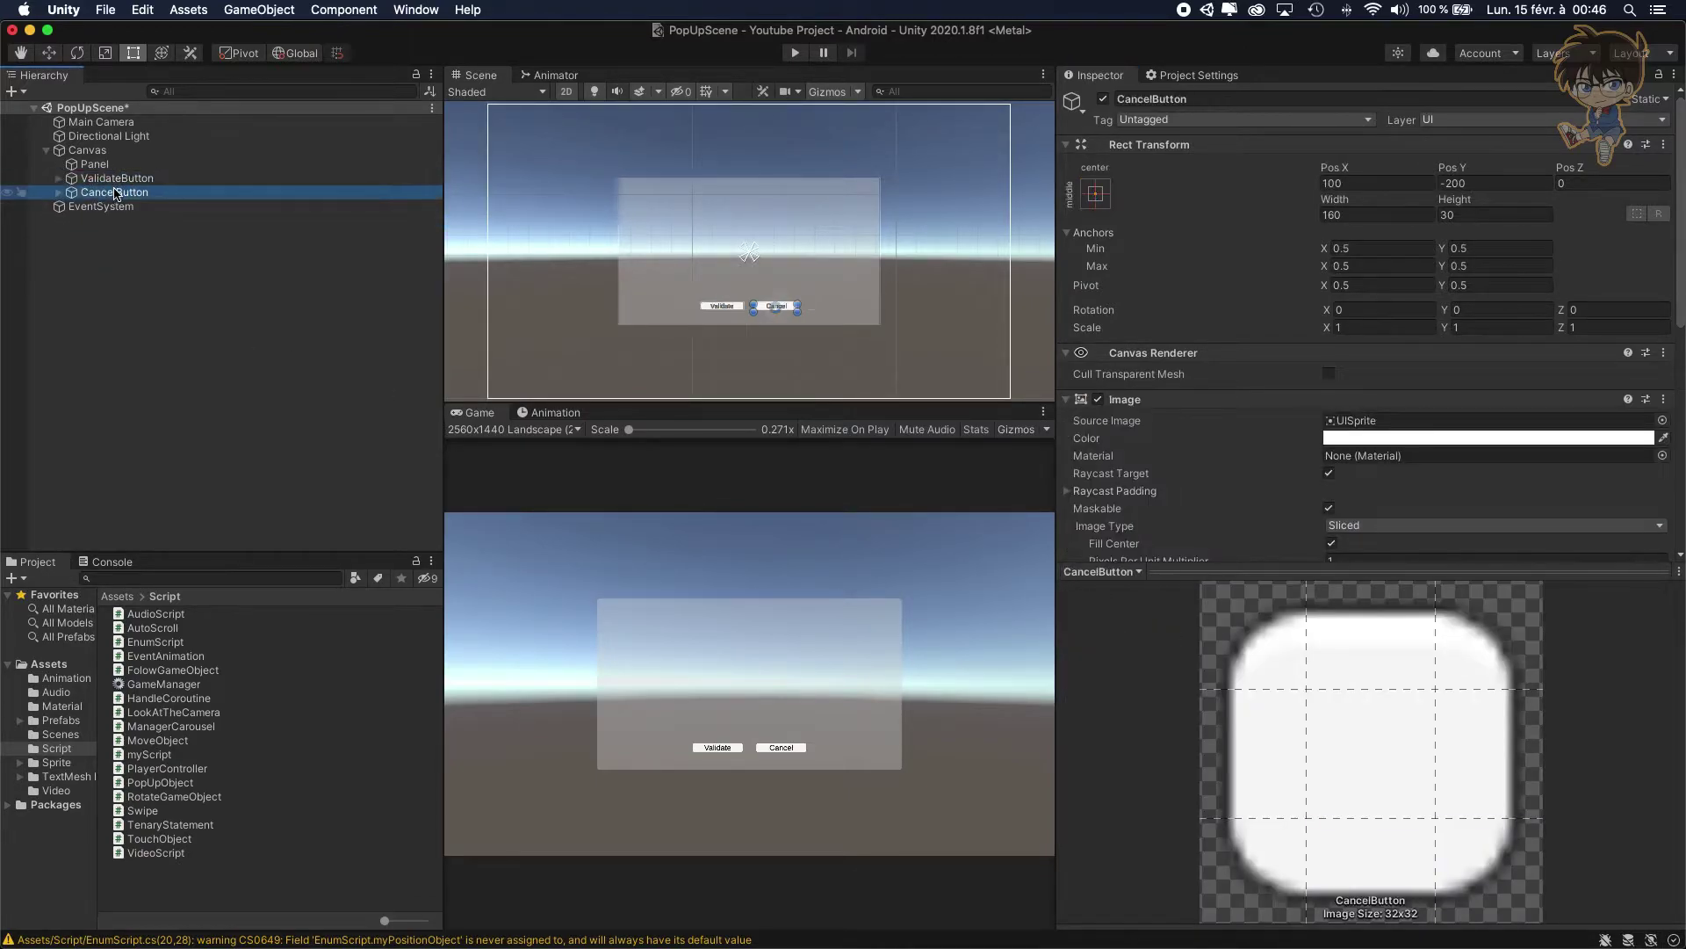
right_click(116, 192)
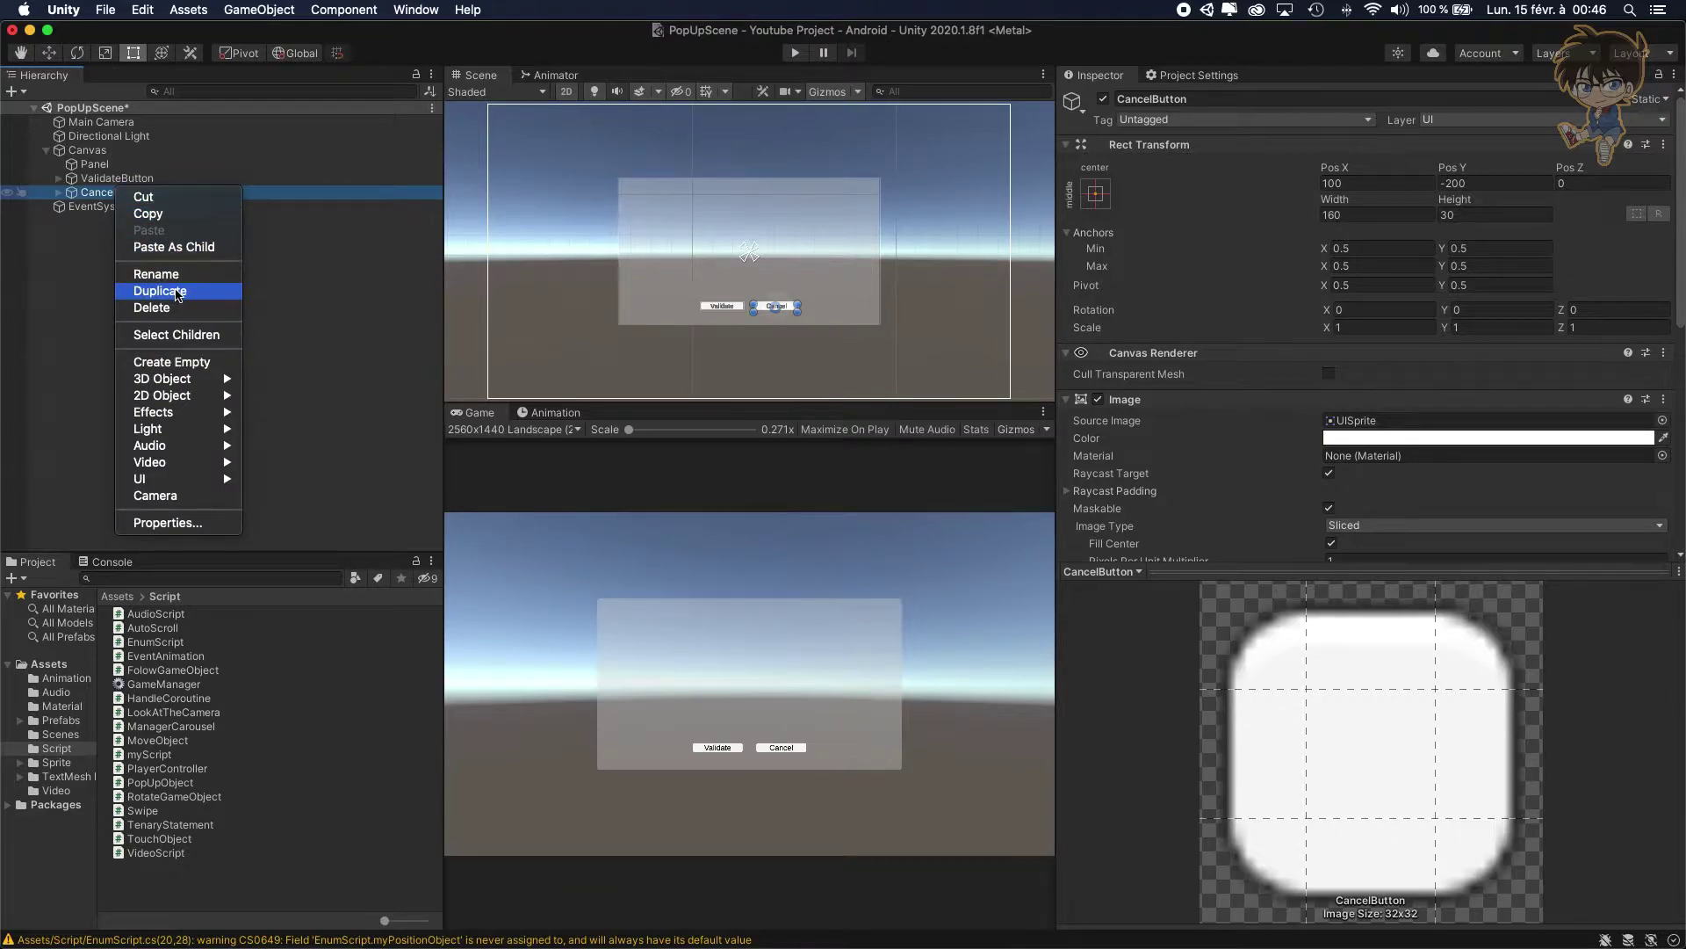
Duplicate CancelButton as OkButton and set its X position to 0
left_click(176, 292)
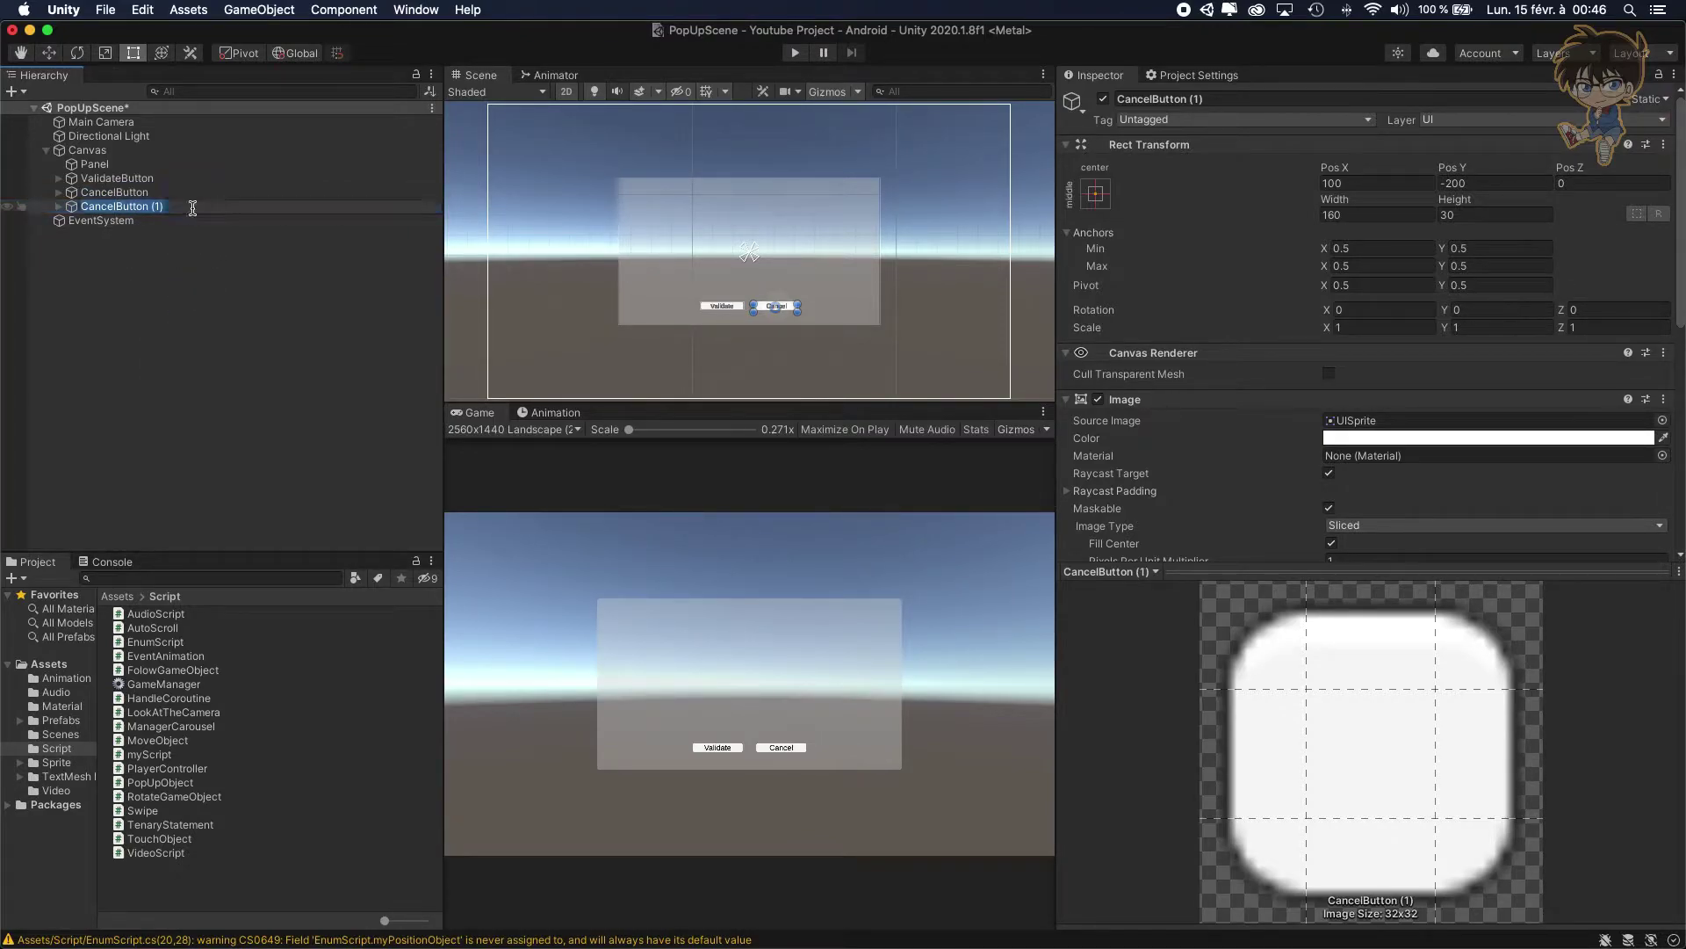
type("ok")
key("BackSpace")
key("BackSpace")
left_click(181, 255)
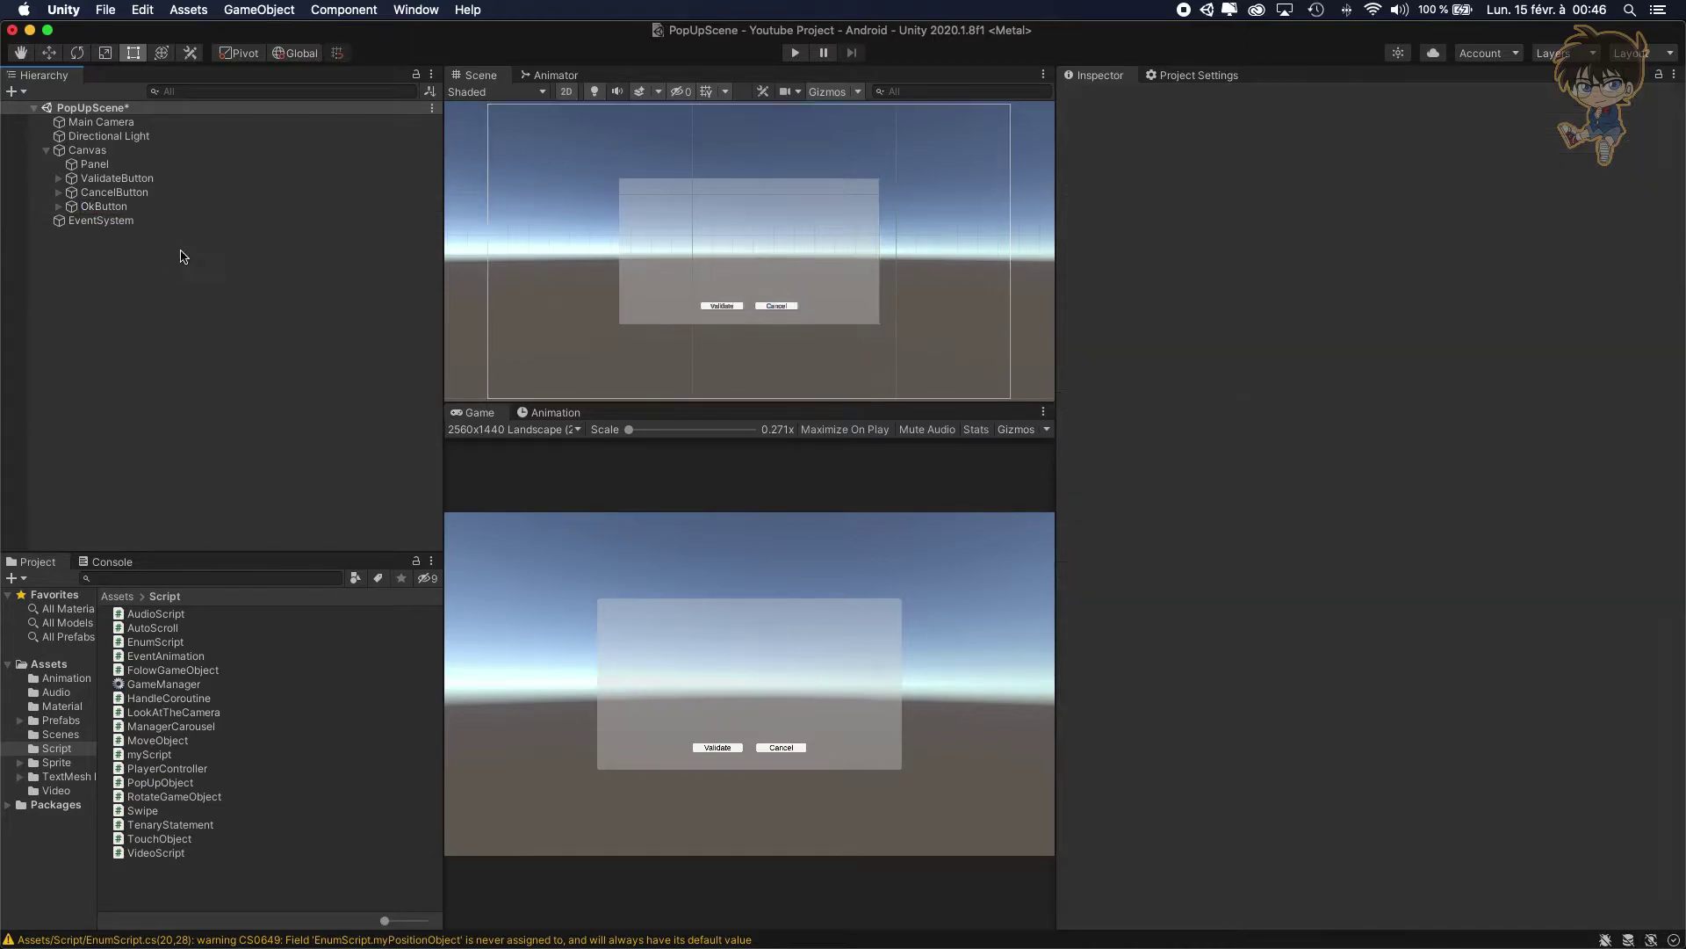
left_click(123, 205)
left_click(1383, 184)
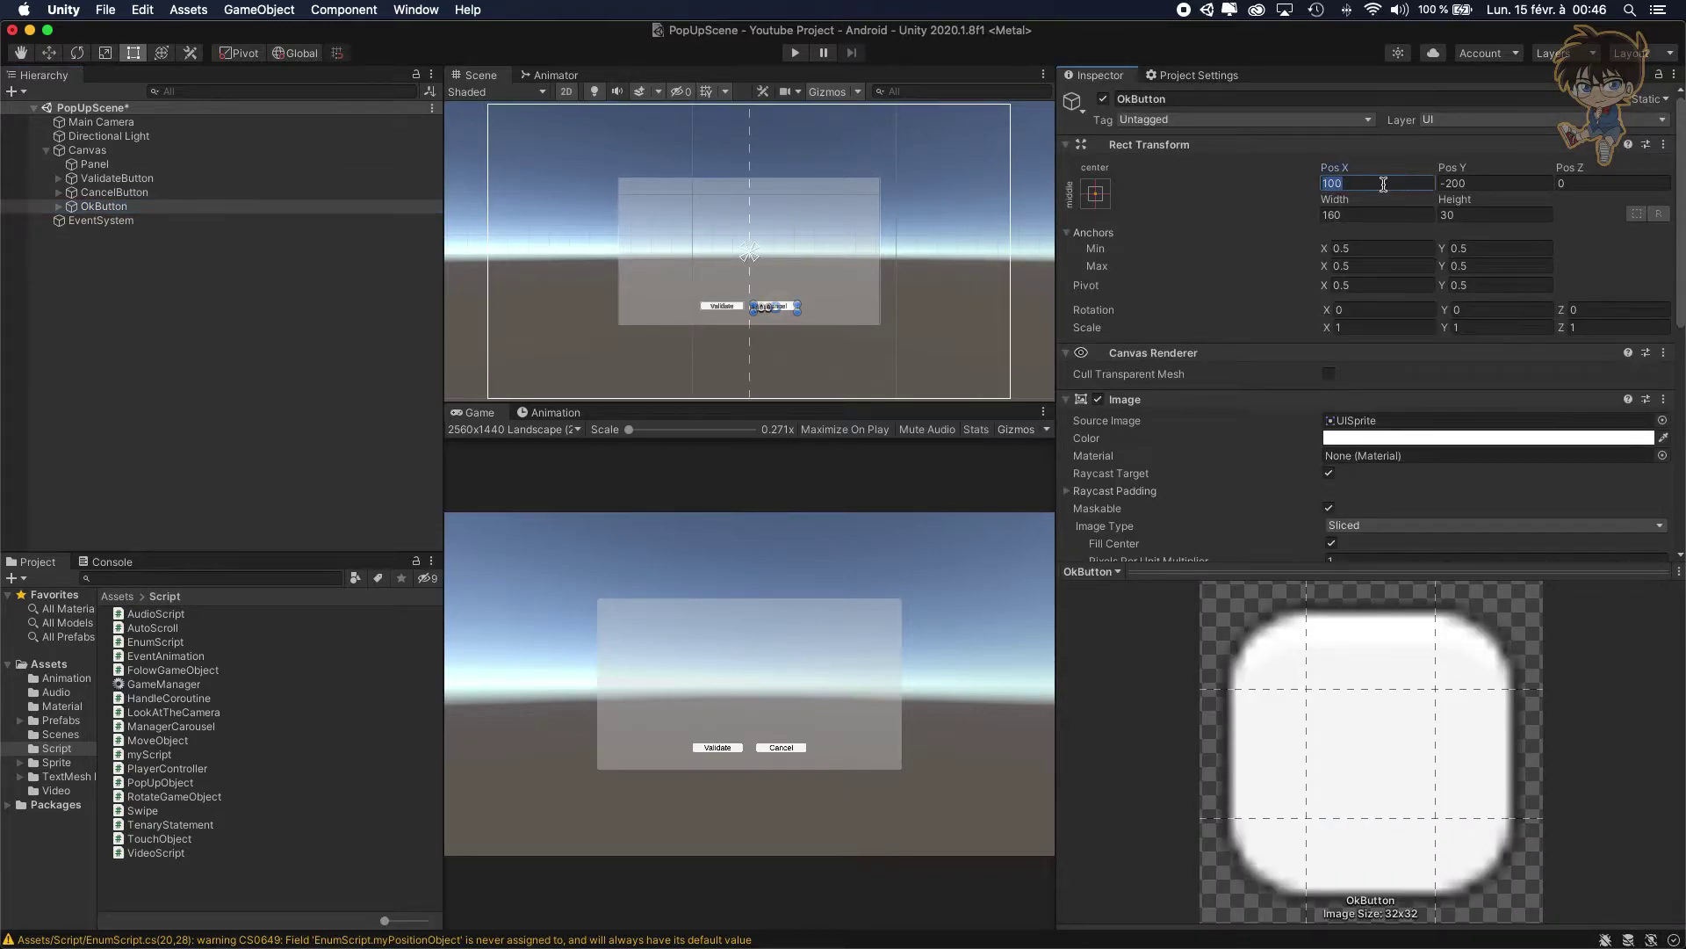
type("0")
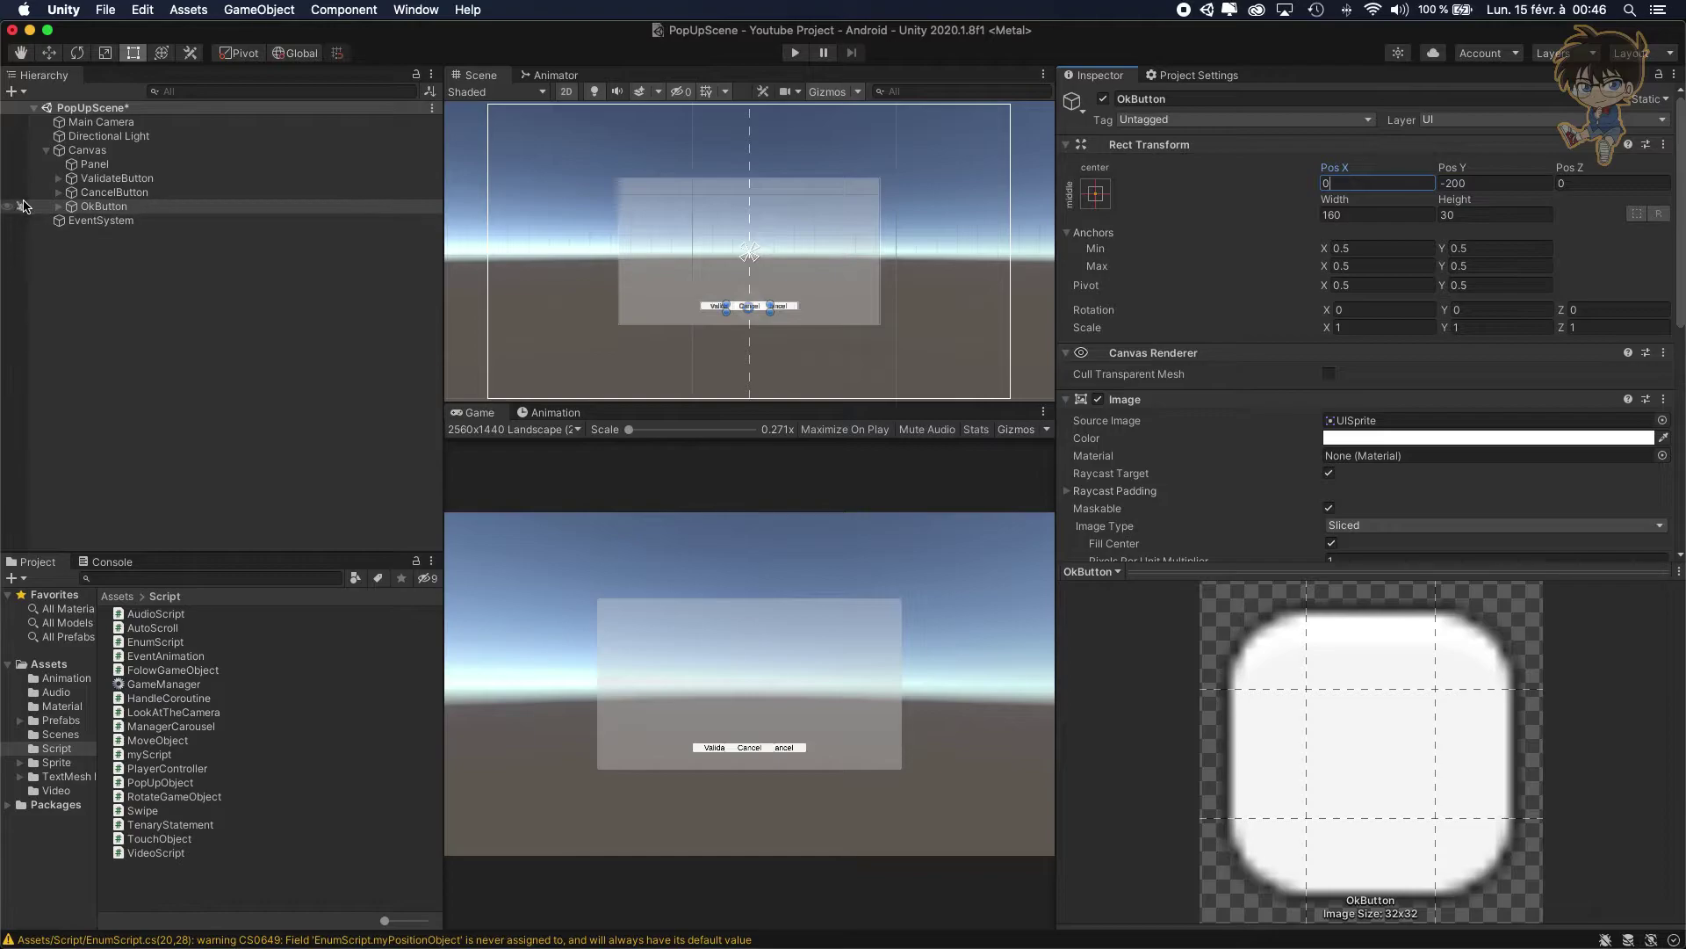
Change OkButton's label text to 'Ok' and collapse it in the Hierarchy
left_click(57, 207)
left_click(115, 221)
left_click(1143, 469)
type("Ok")
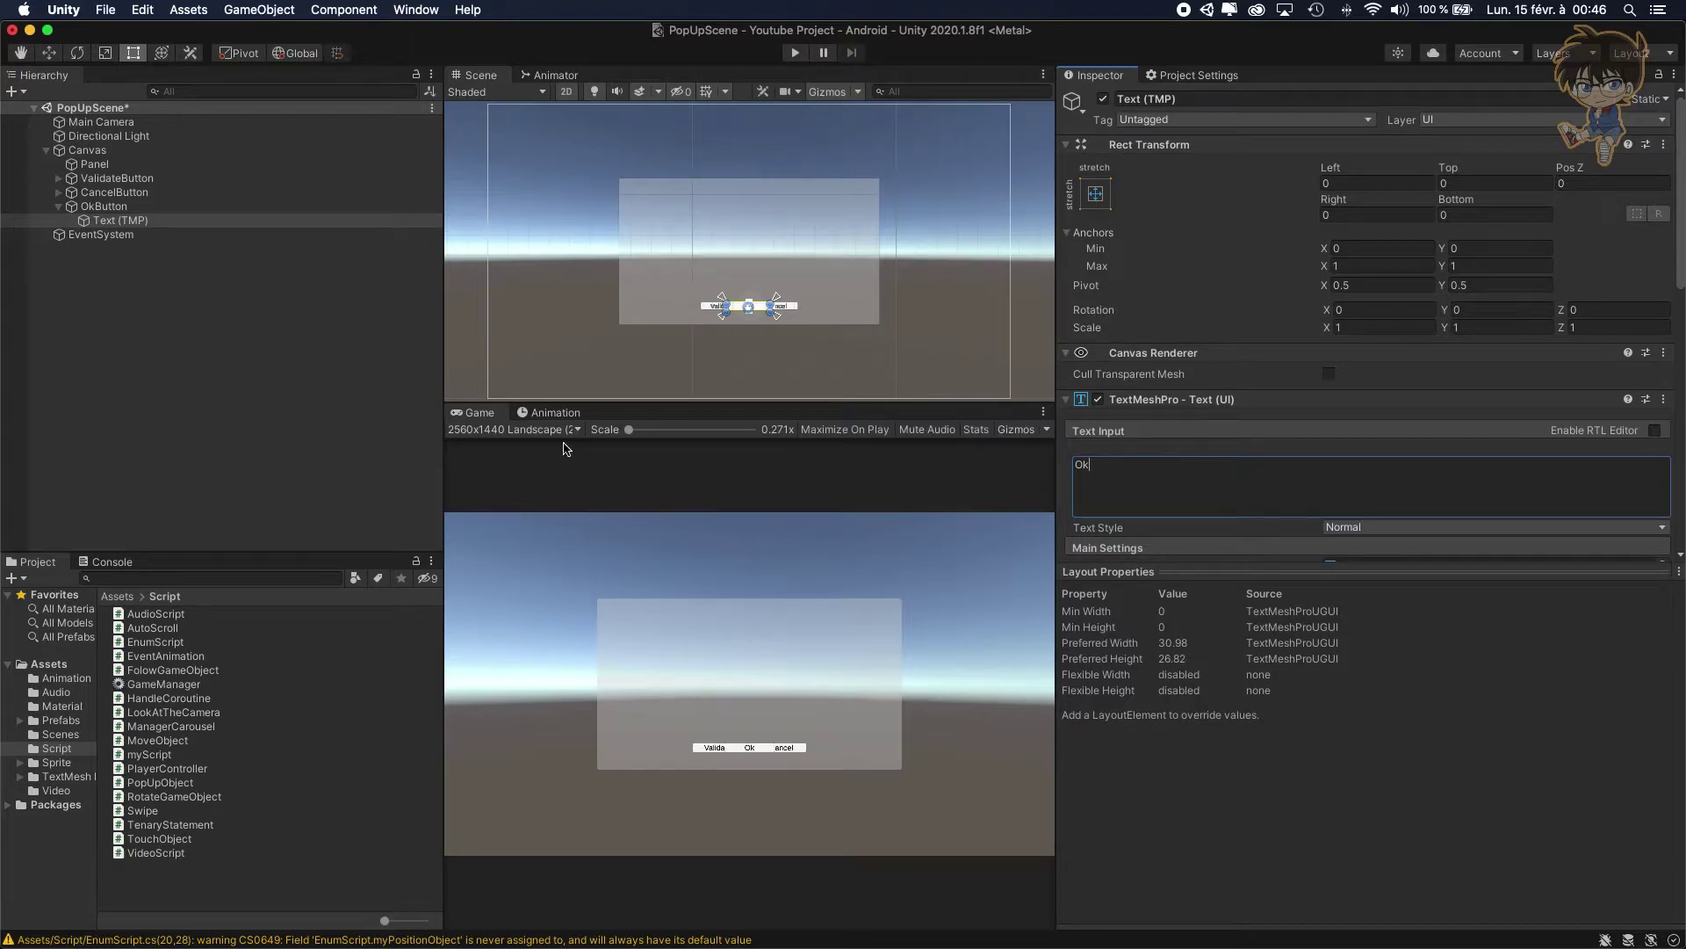
left_click(321, 398)
left_click(70, 209)
left_click(60, 207)
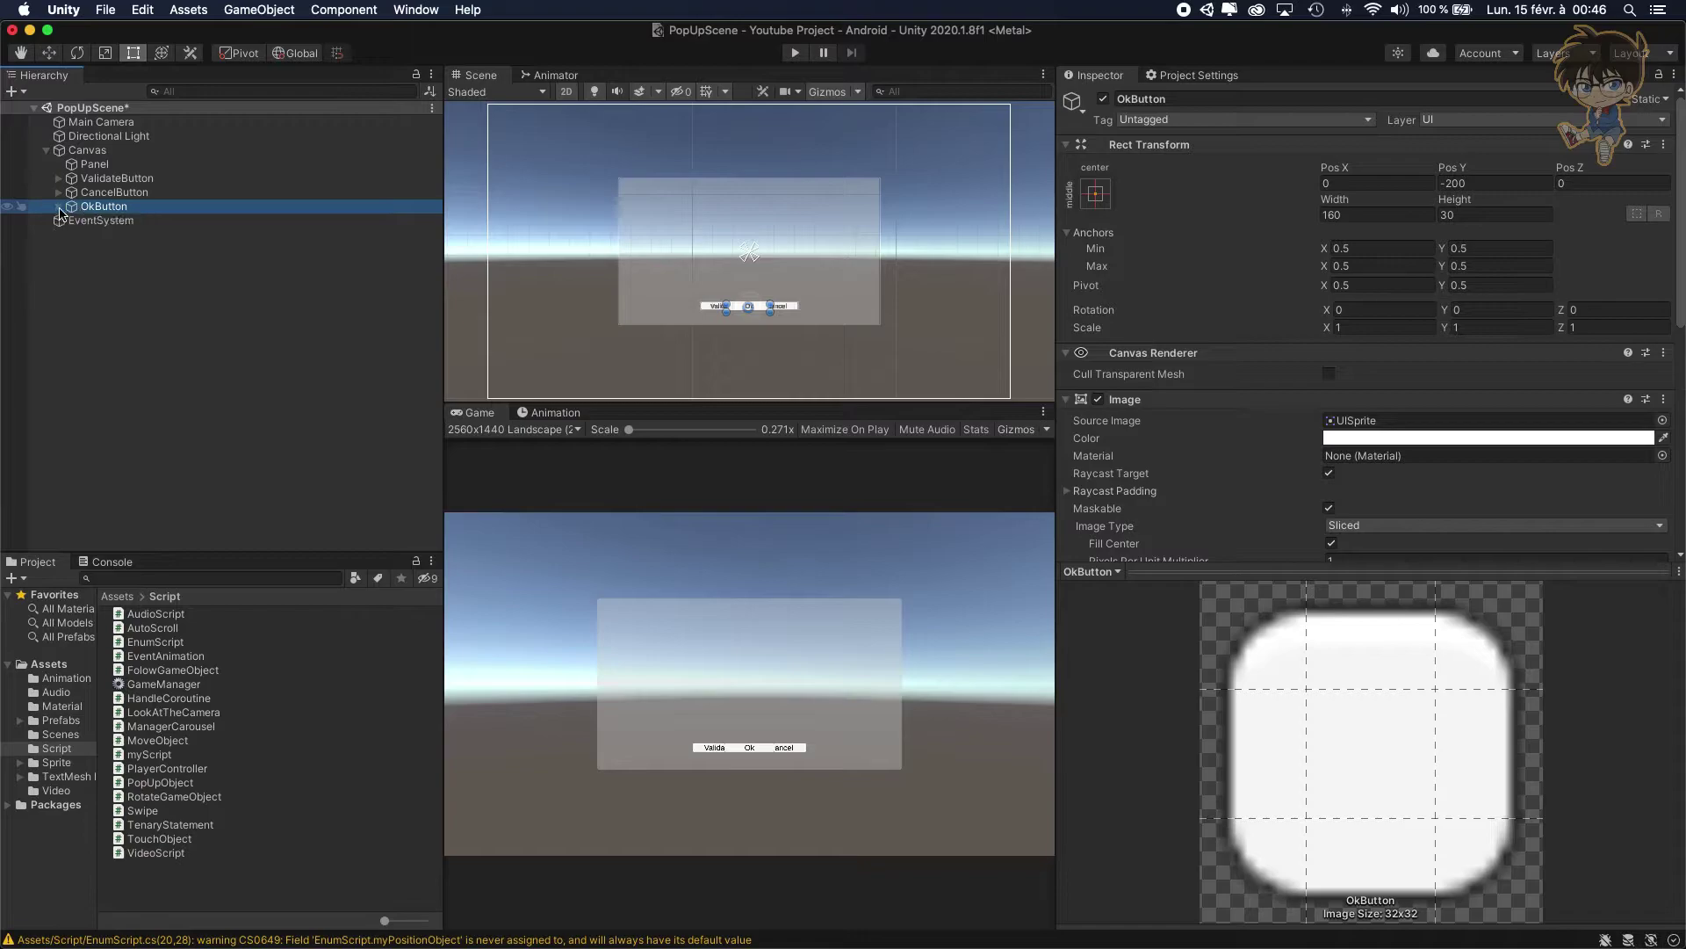
scroll(813, 347, "up", 3)
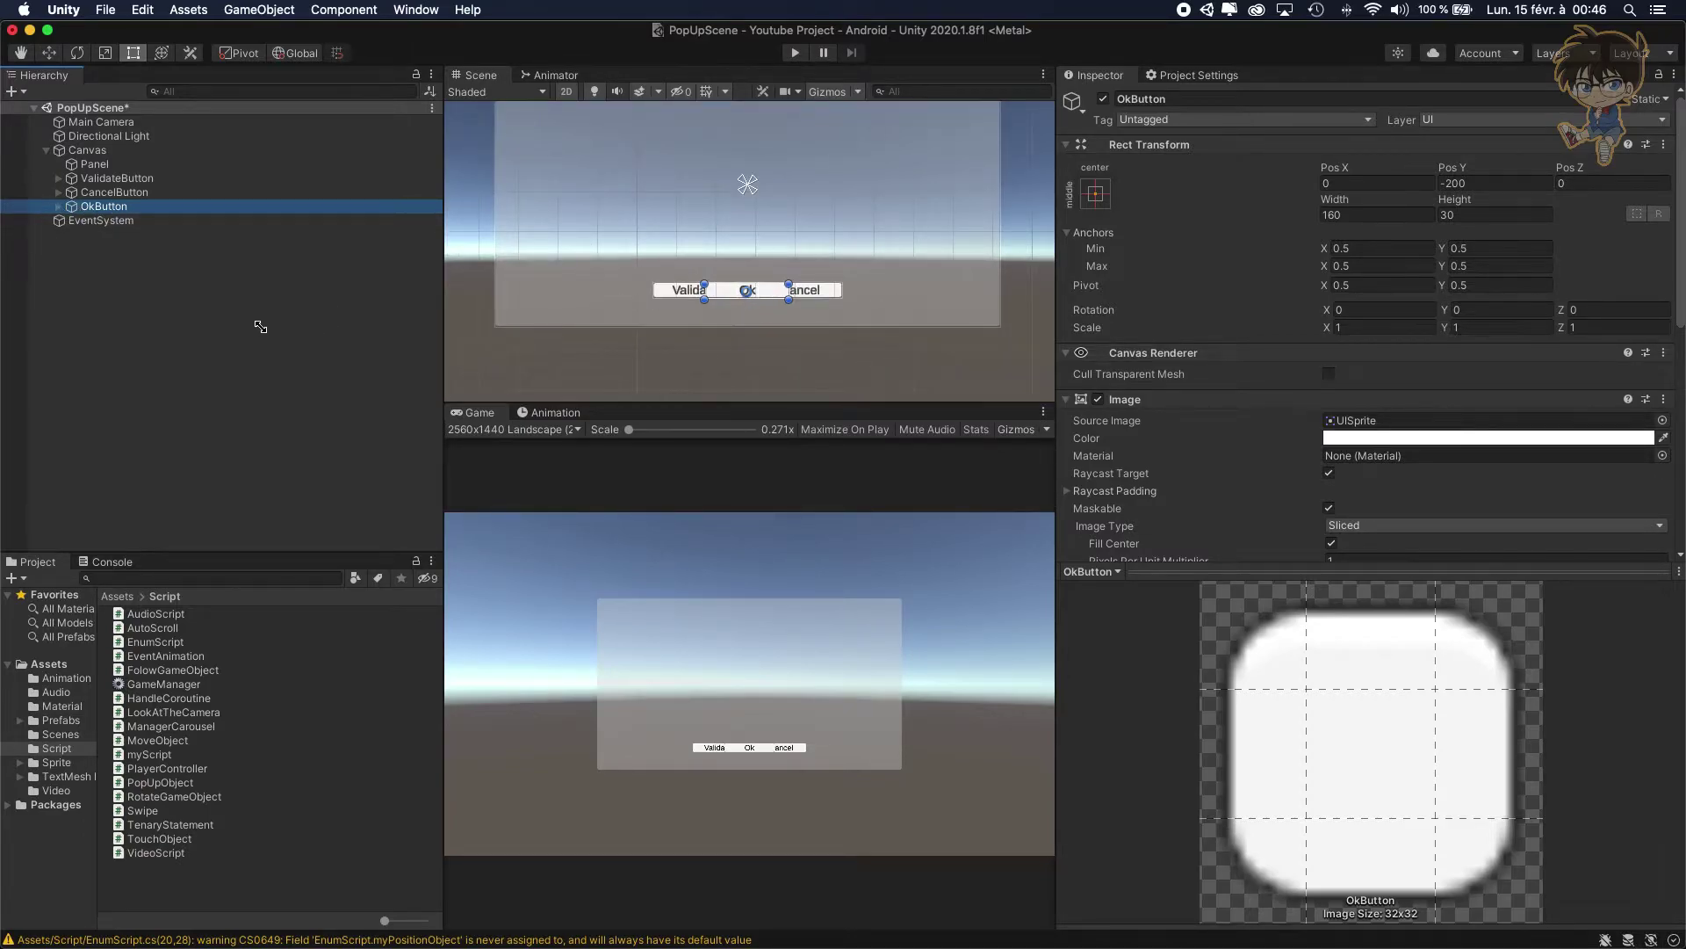
left_click(514, 338)
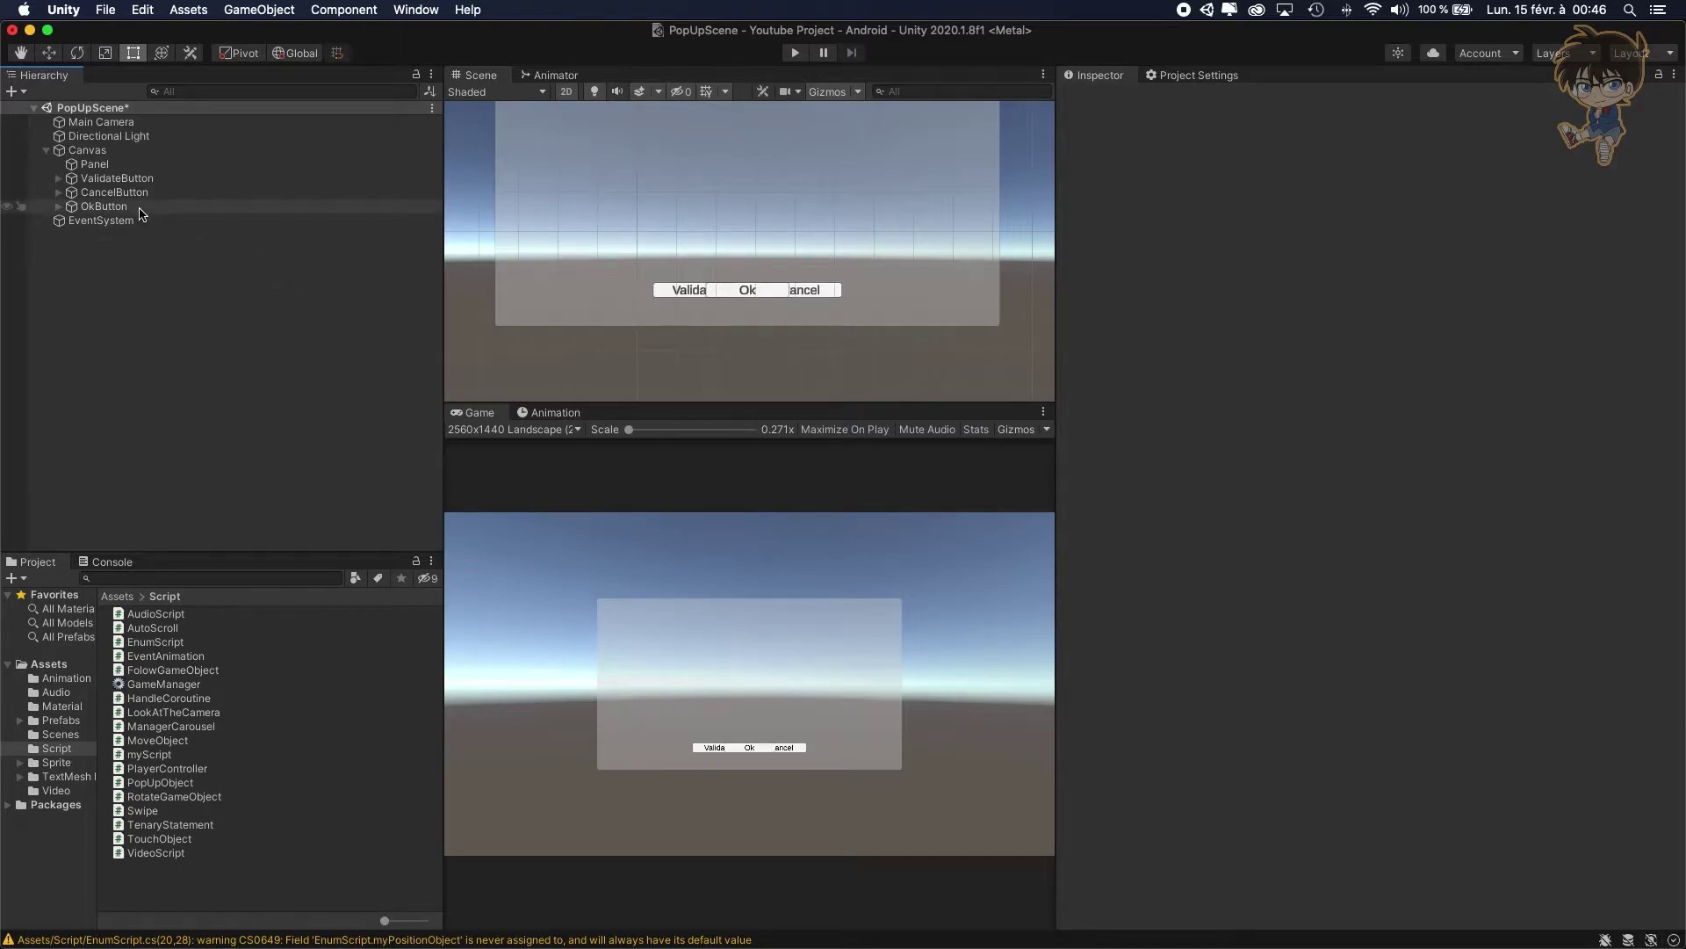
left_click(92, 151)
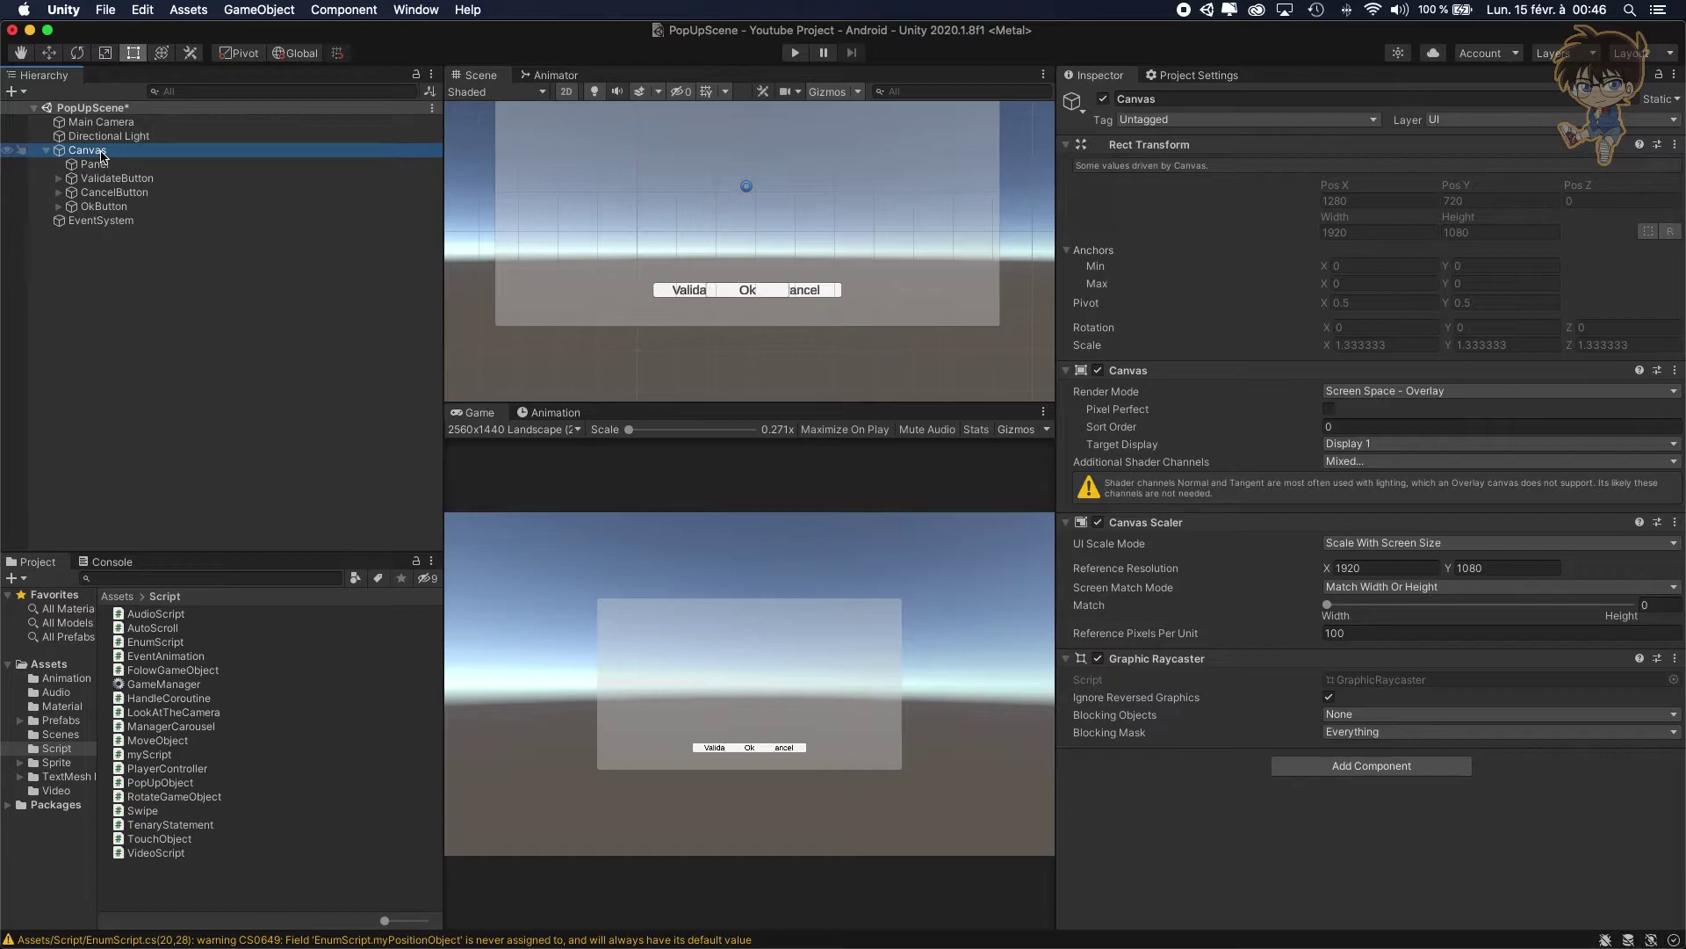
Add a TextMeshPro text under the Canvas below Panel and name it Title
right_click(101, 155)
mouse_move(192, 448)
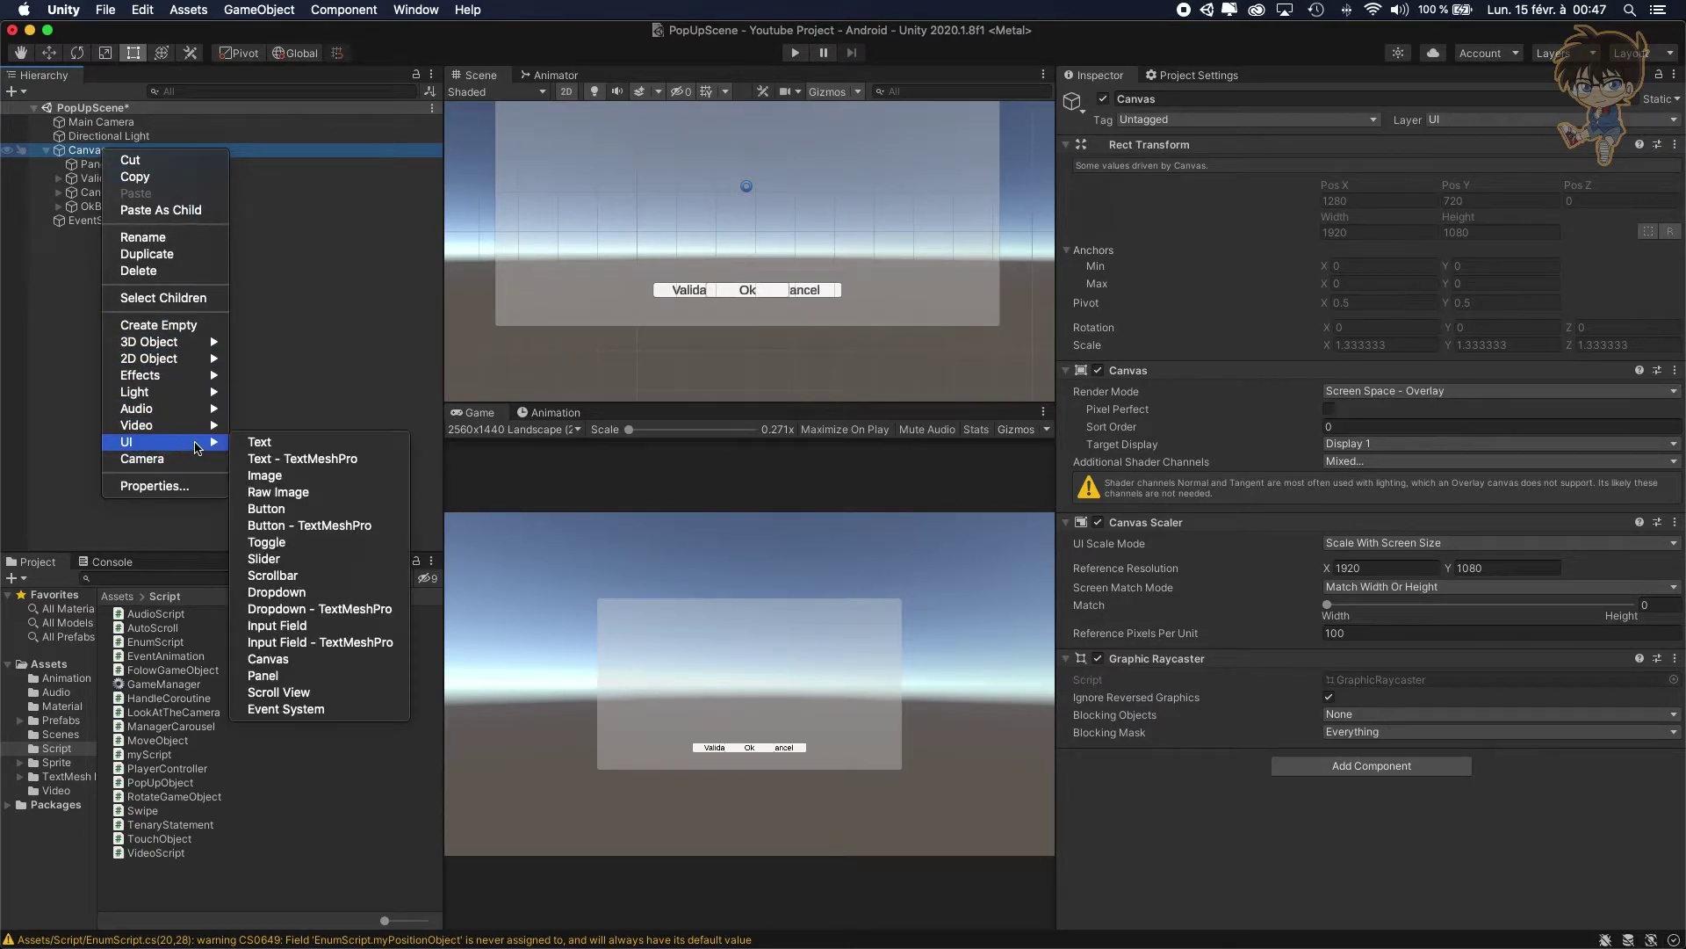
left_click(303, 458)
left_click_drag(107, 225, 134, 176)
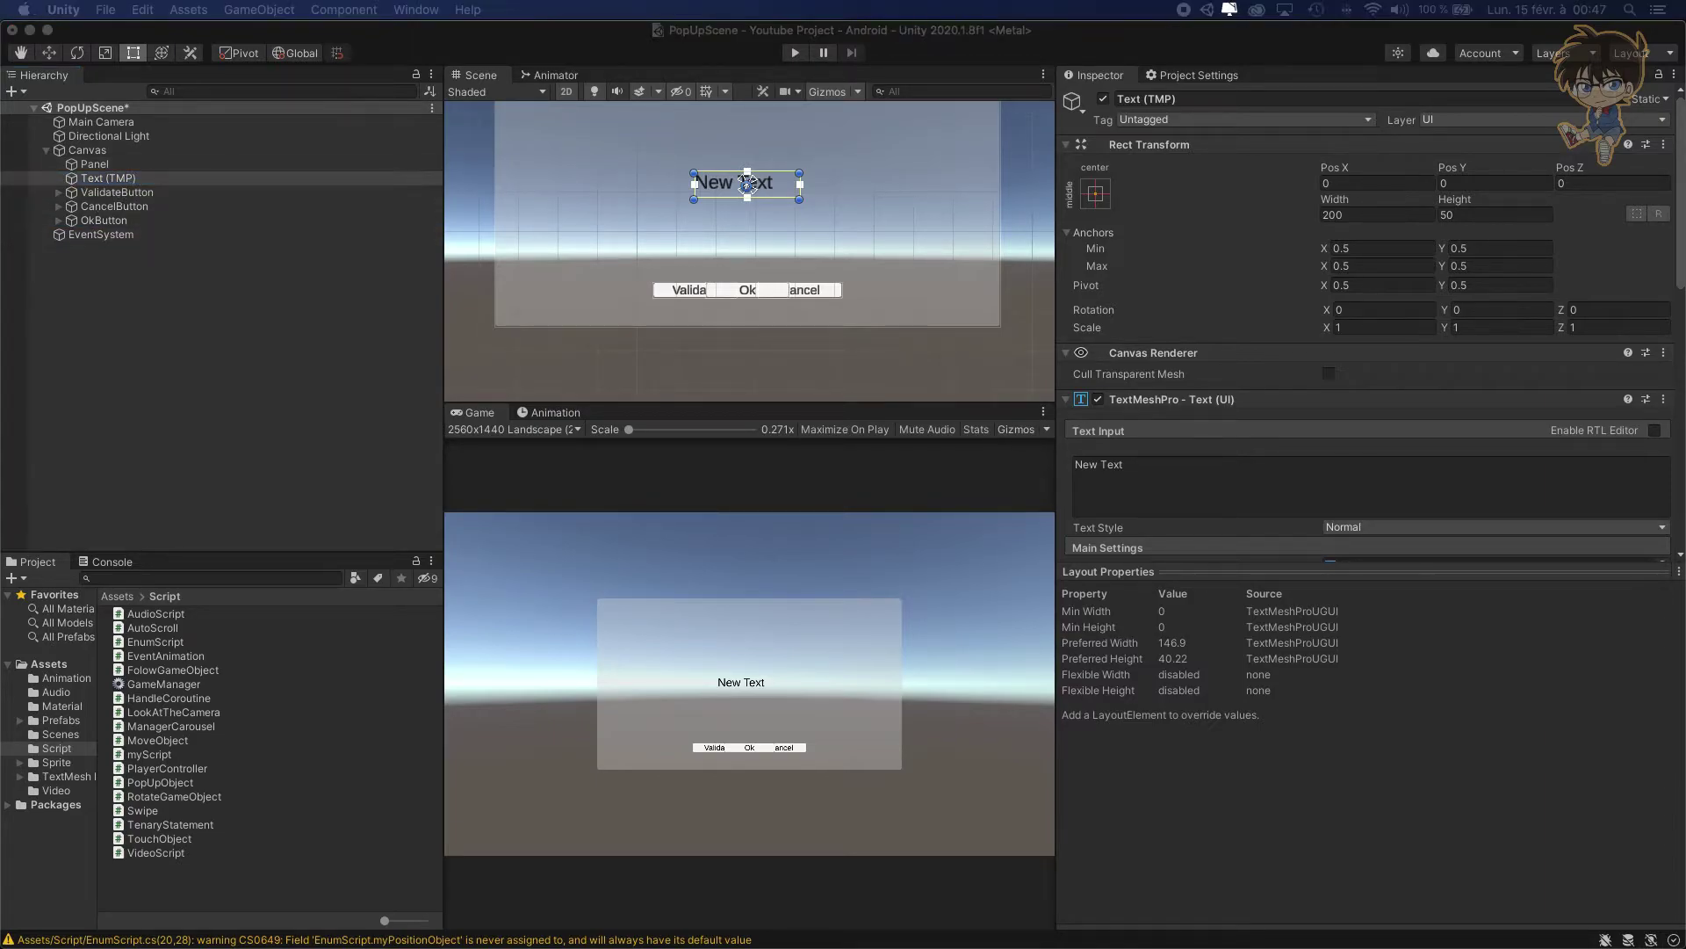
left_click(134, 181)
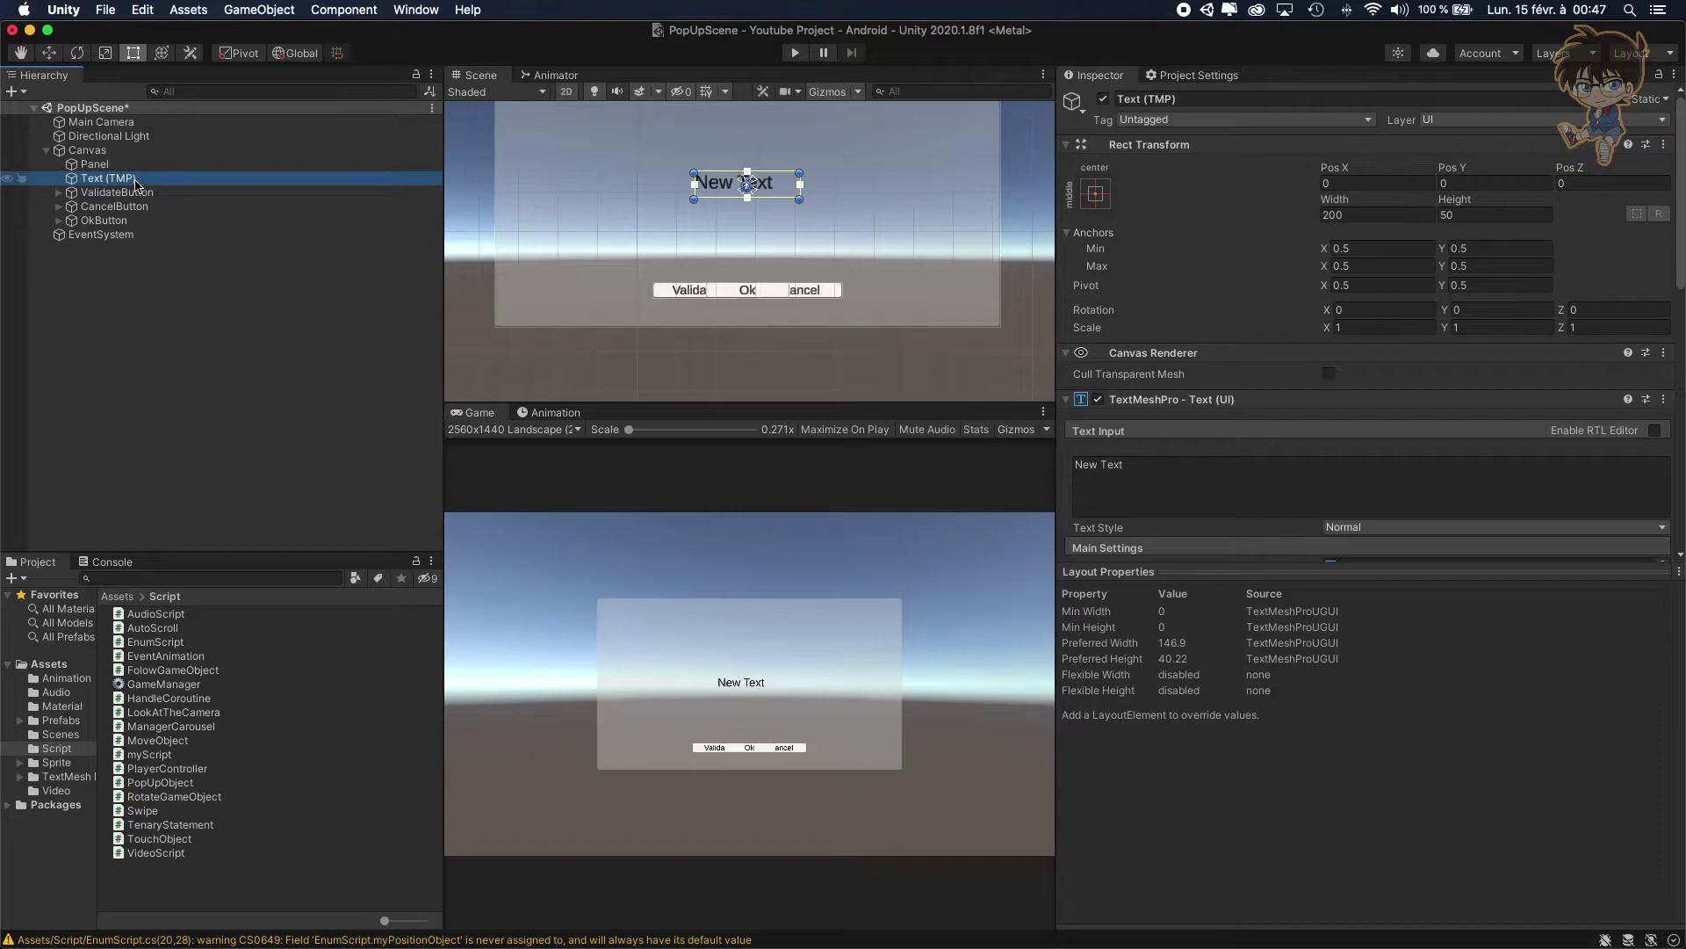
left_click(134, 181)
type("T")
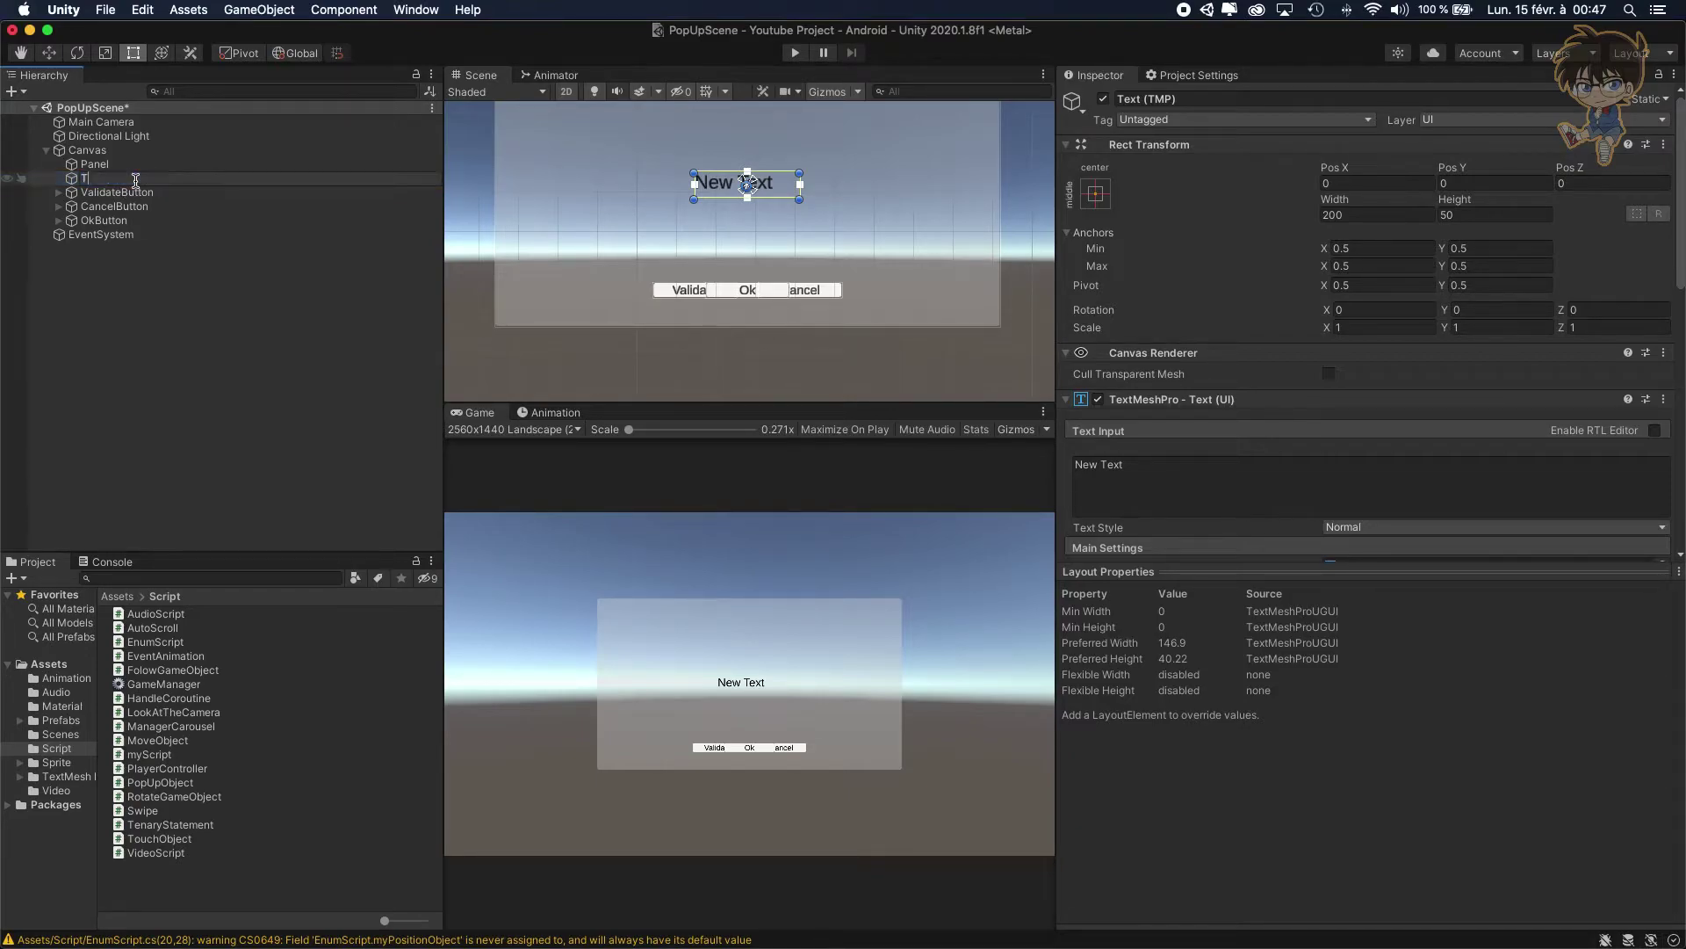
type("itle")
key("Return")
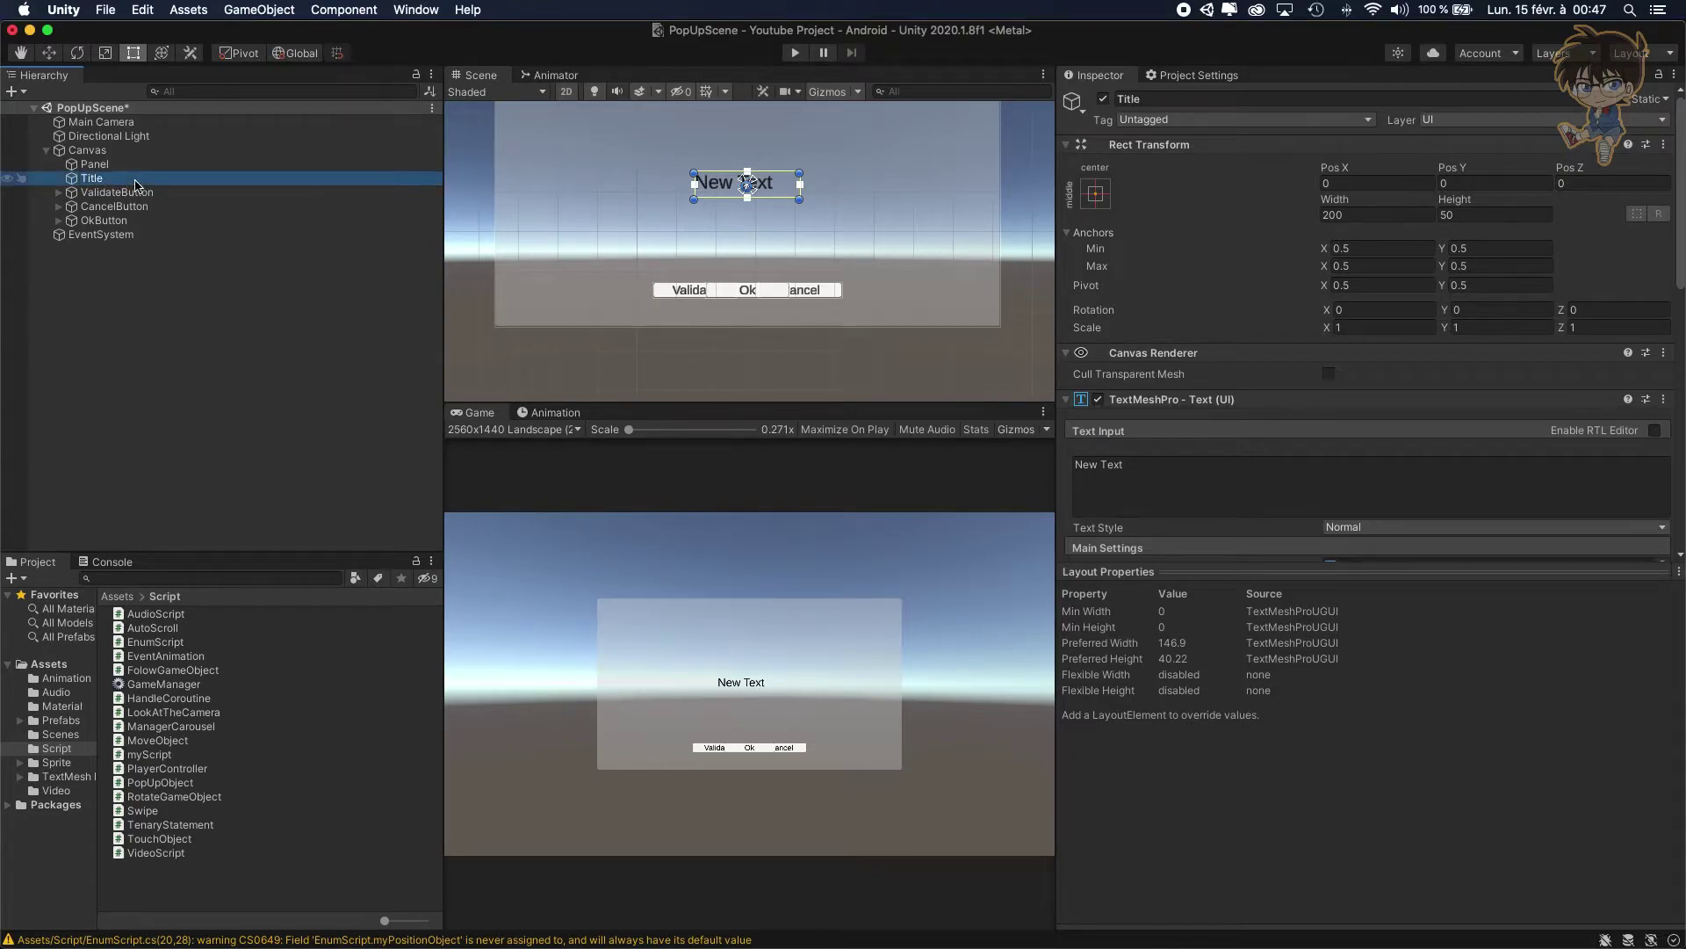
Centre the Title text both ways and size it 500 by 75 at Y 200
scroll(1375, 486, "down", 10)
scroll(1337, 474, "up", 5)
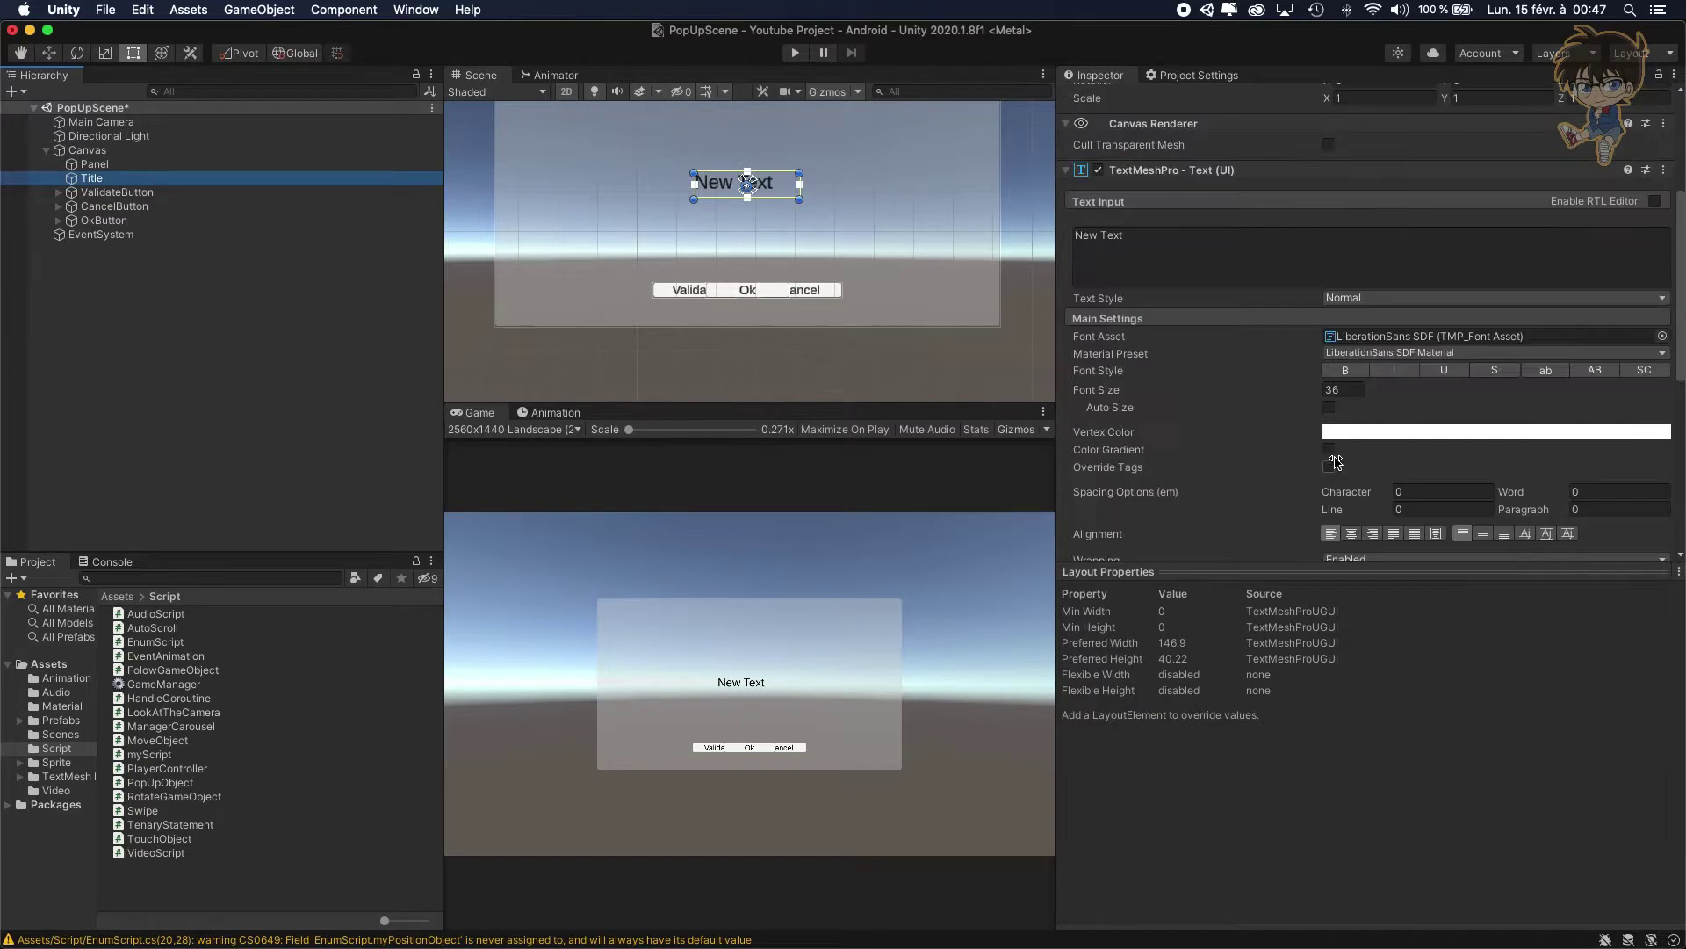
left_click(1351, 479)
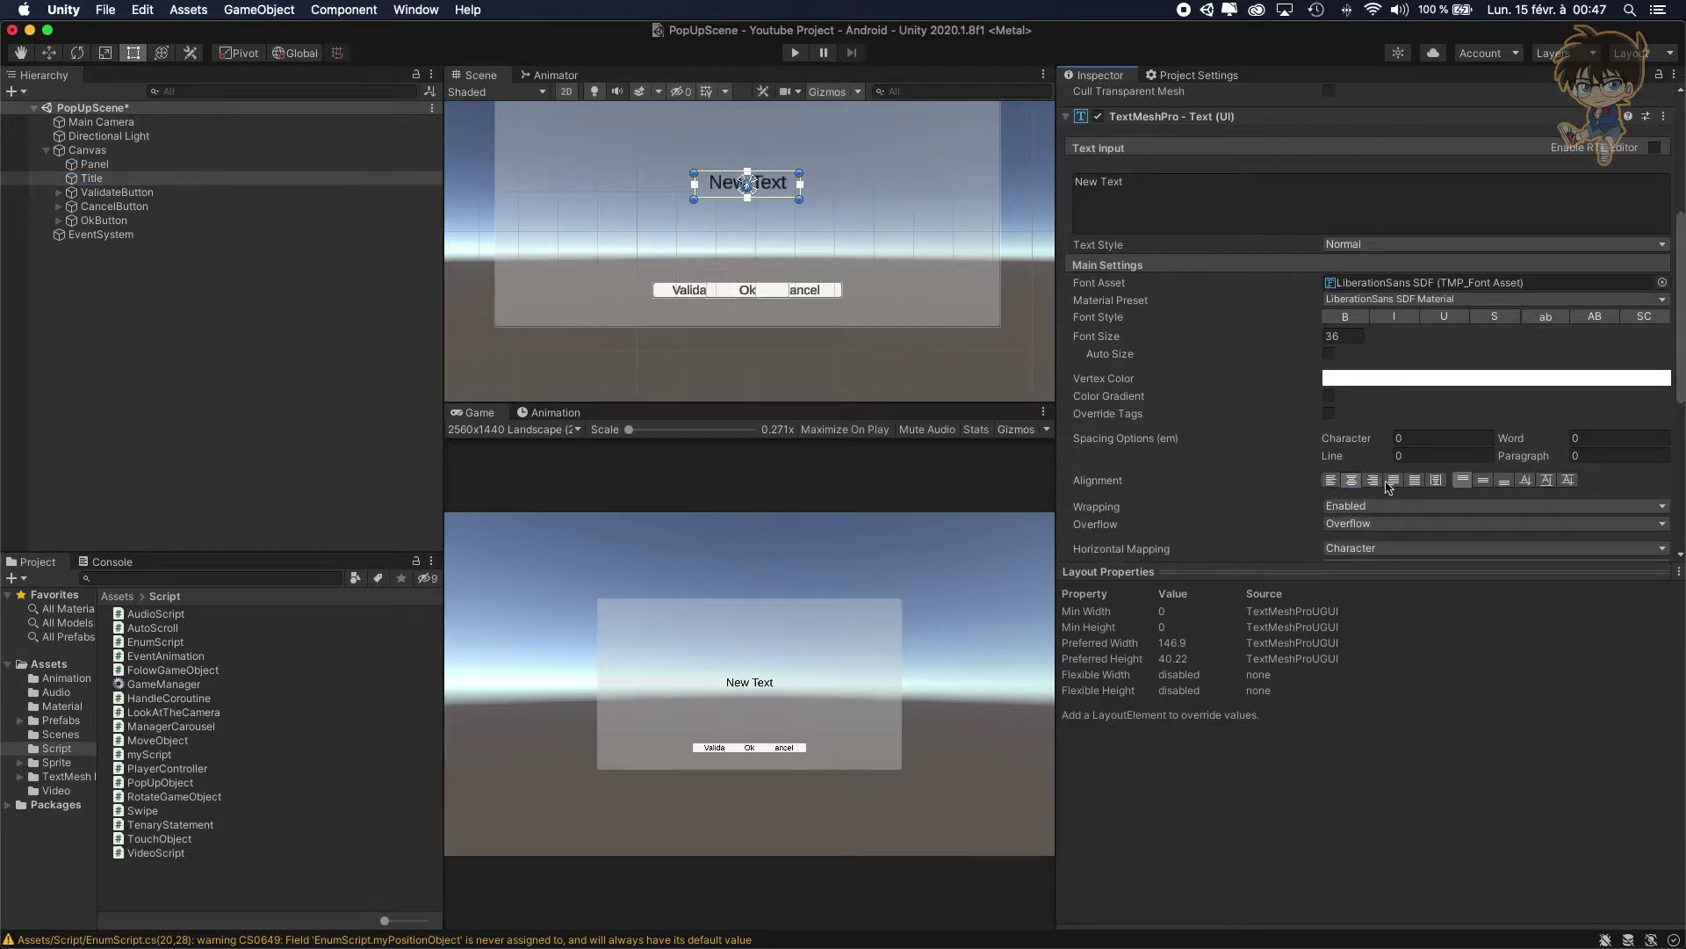
left_click(1483, 479)
scroll(1227, 381, "up", 6)
left_click(1365, 214)
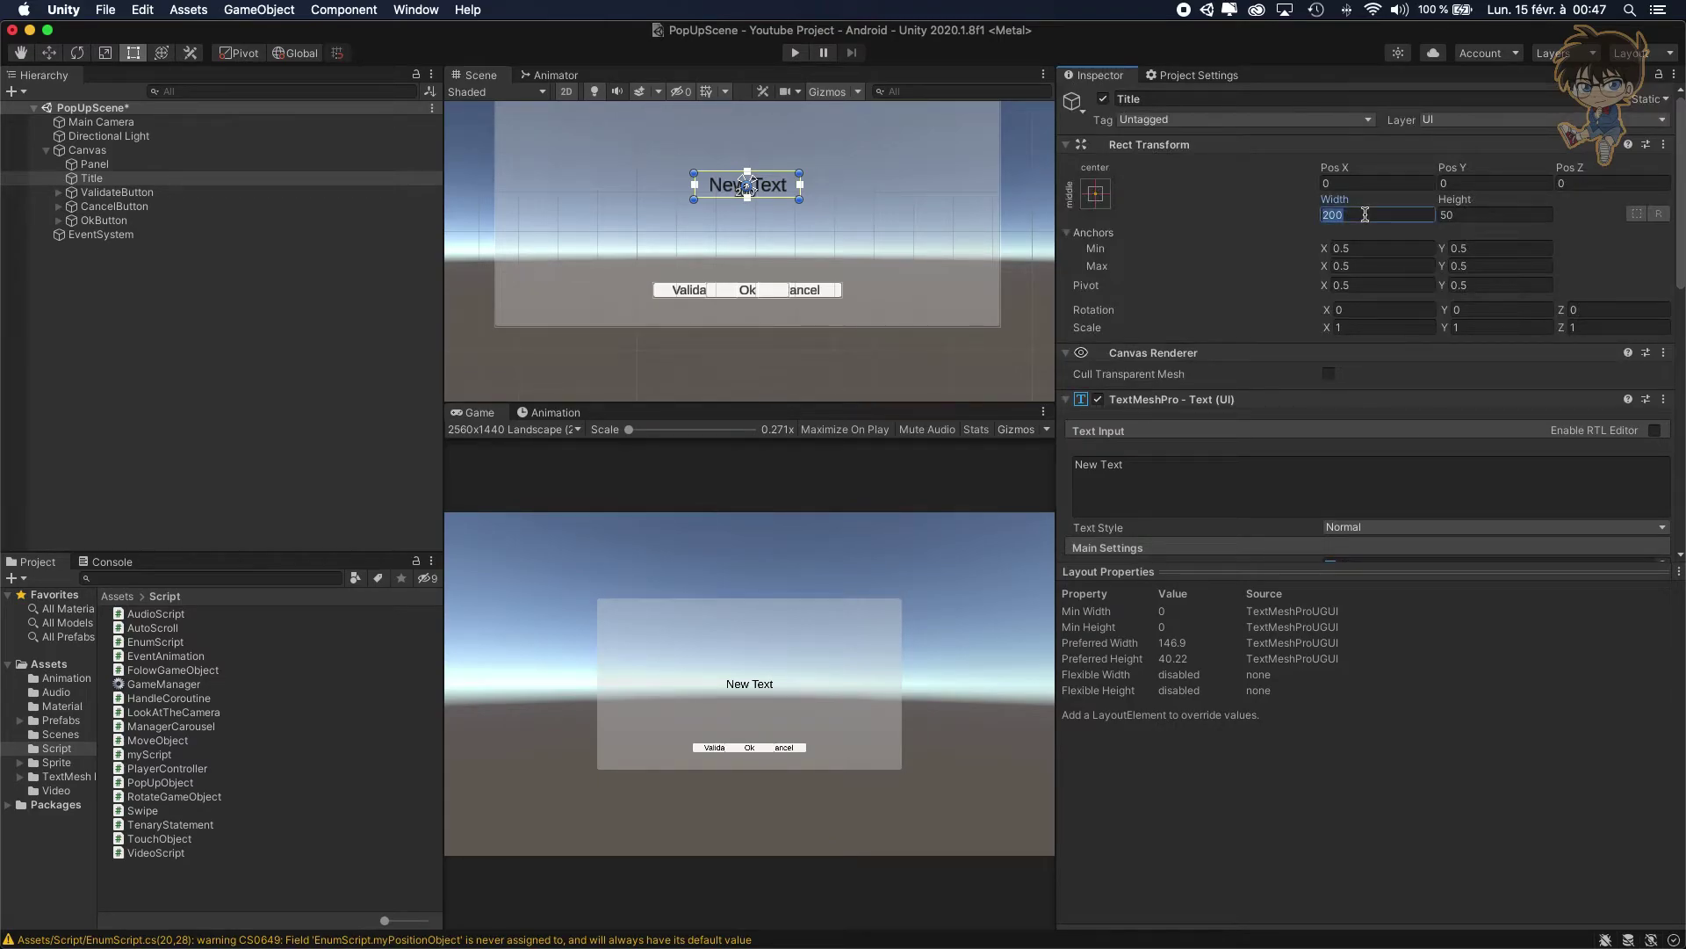
type("500")
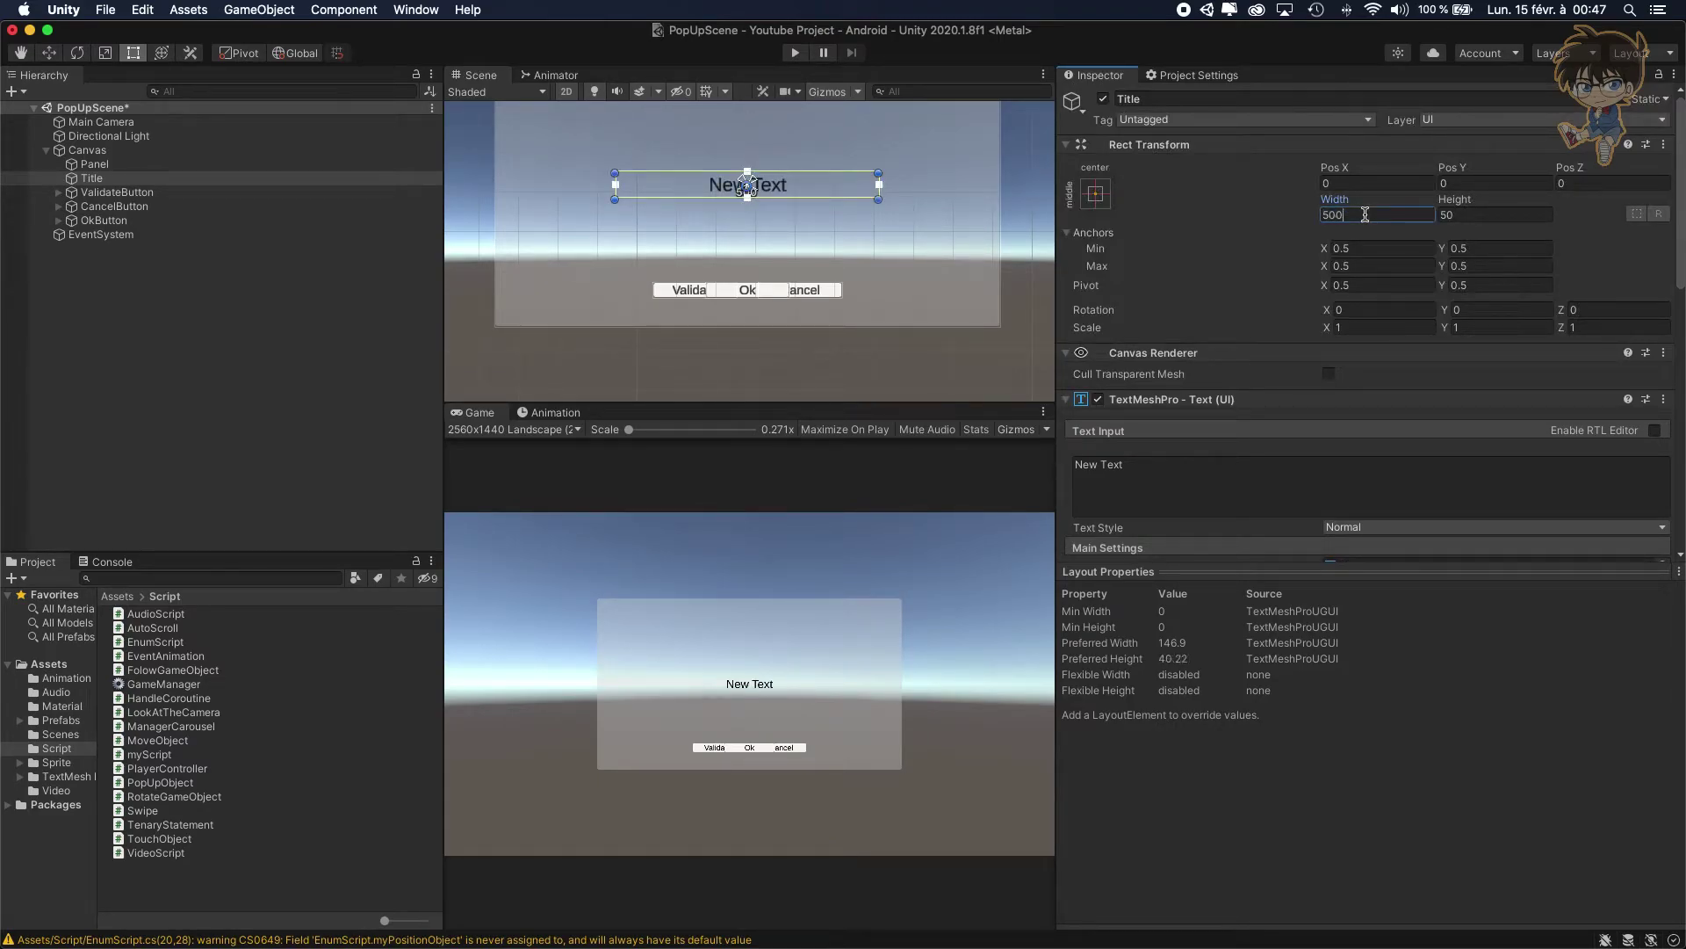
key("Tab")
type("7")
left_click(1513, 182)
type("200")
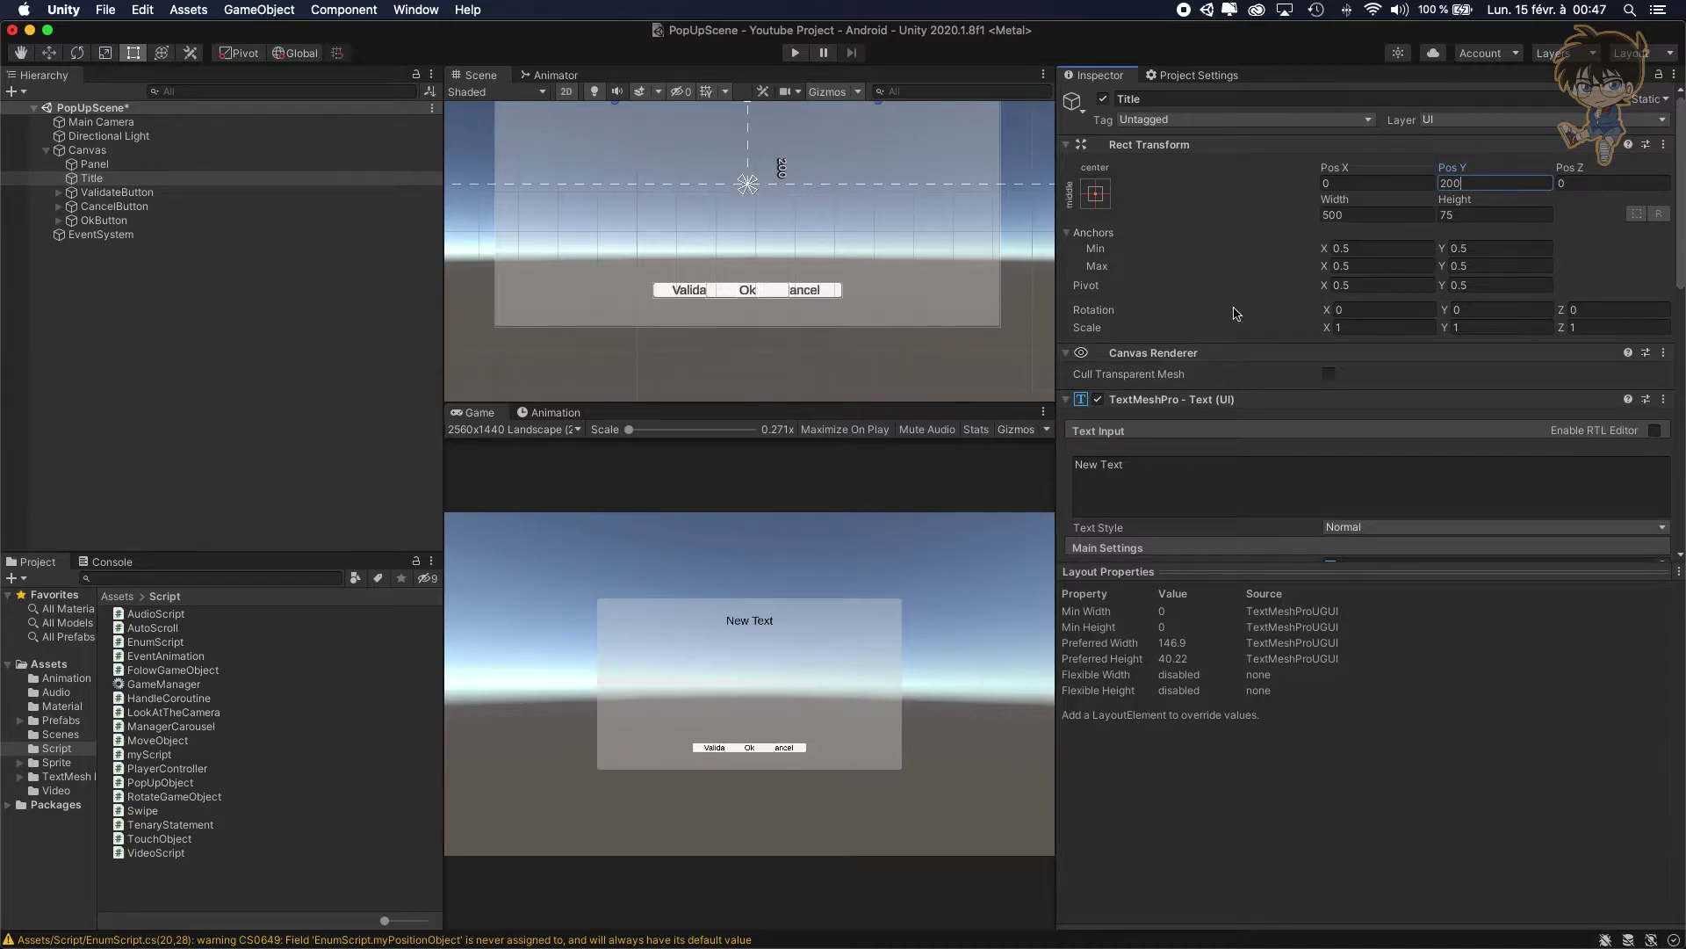
Set the Title's text to 'This is my title'
left_click(1201, 477)
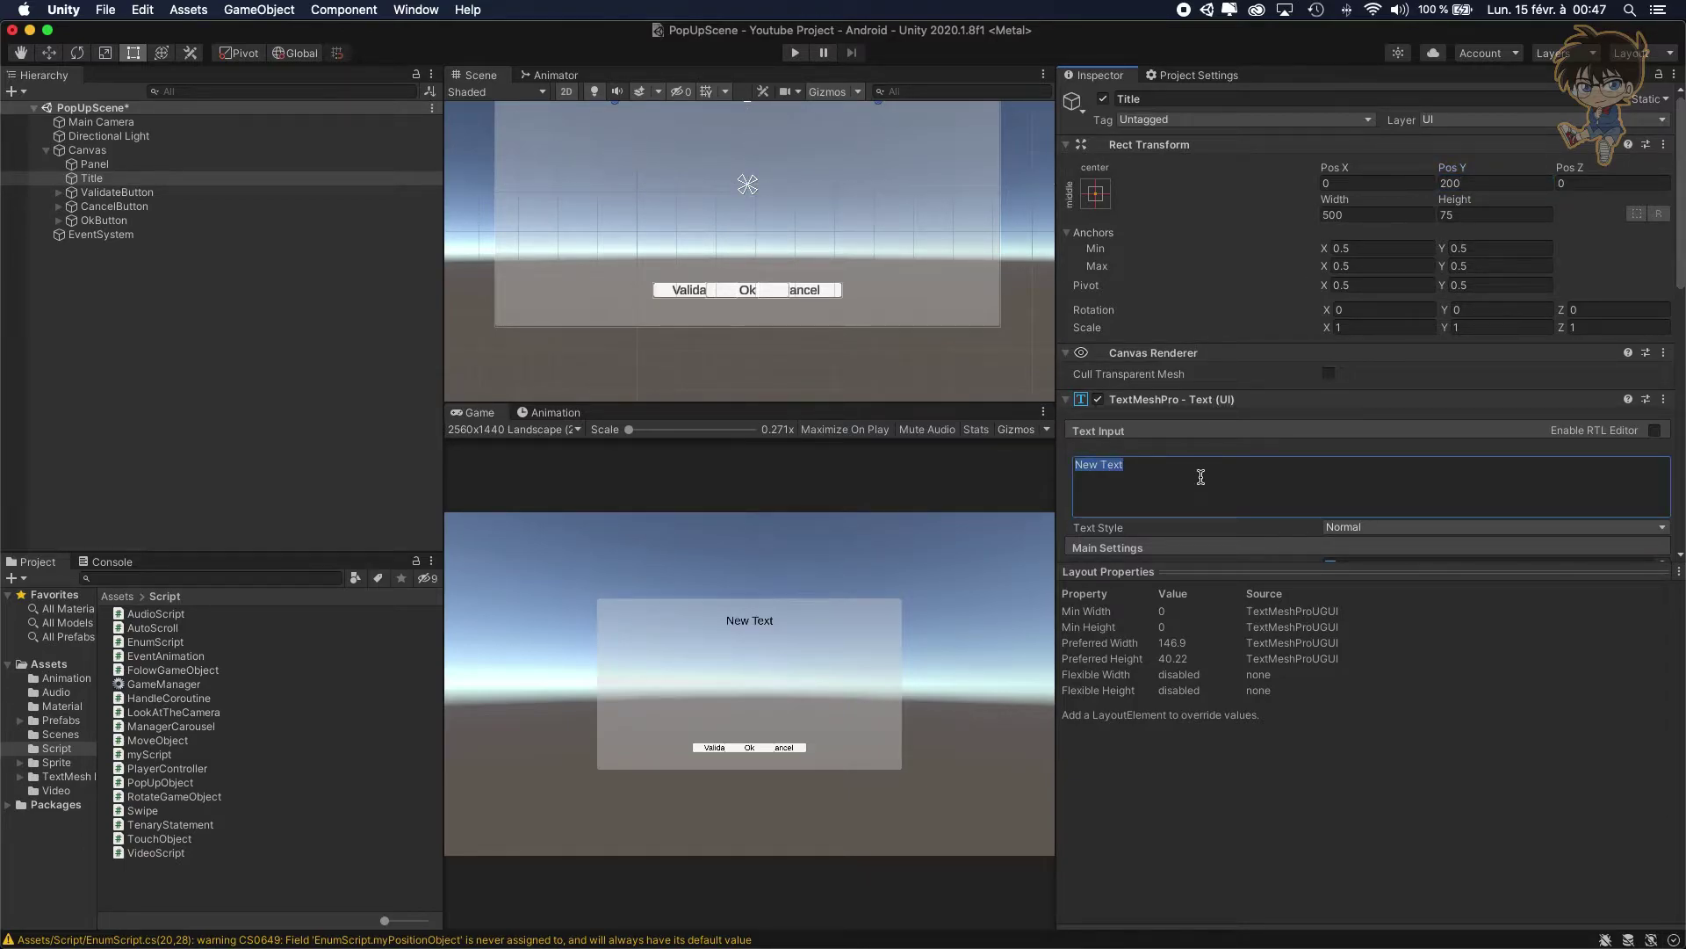
type("This is my tite")
key("BackSpace")
type("le")
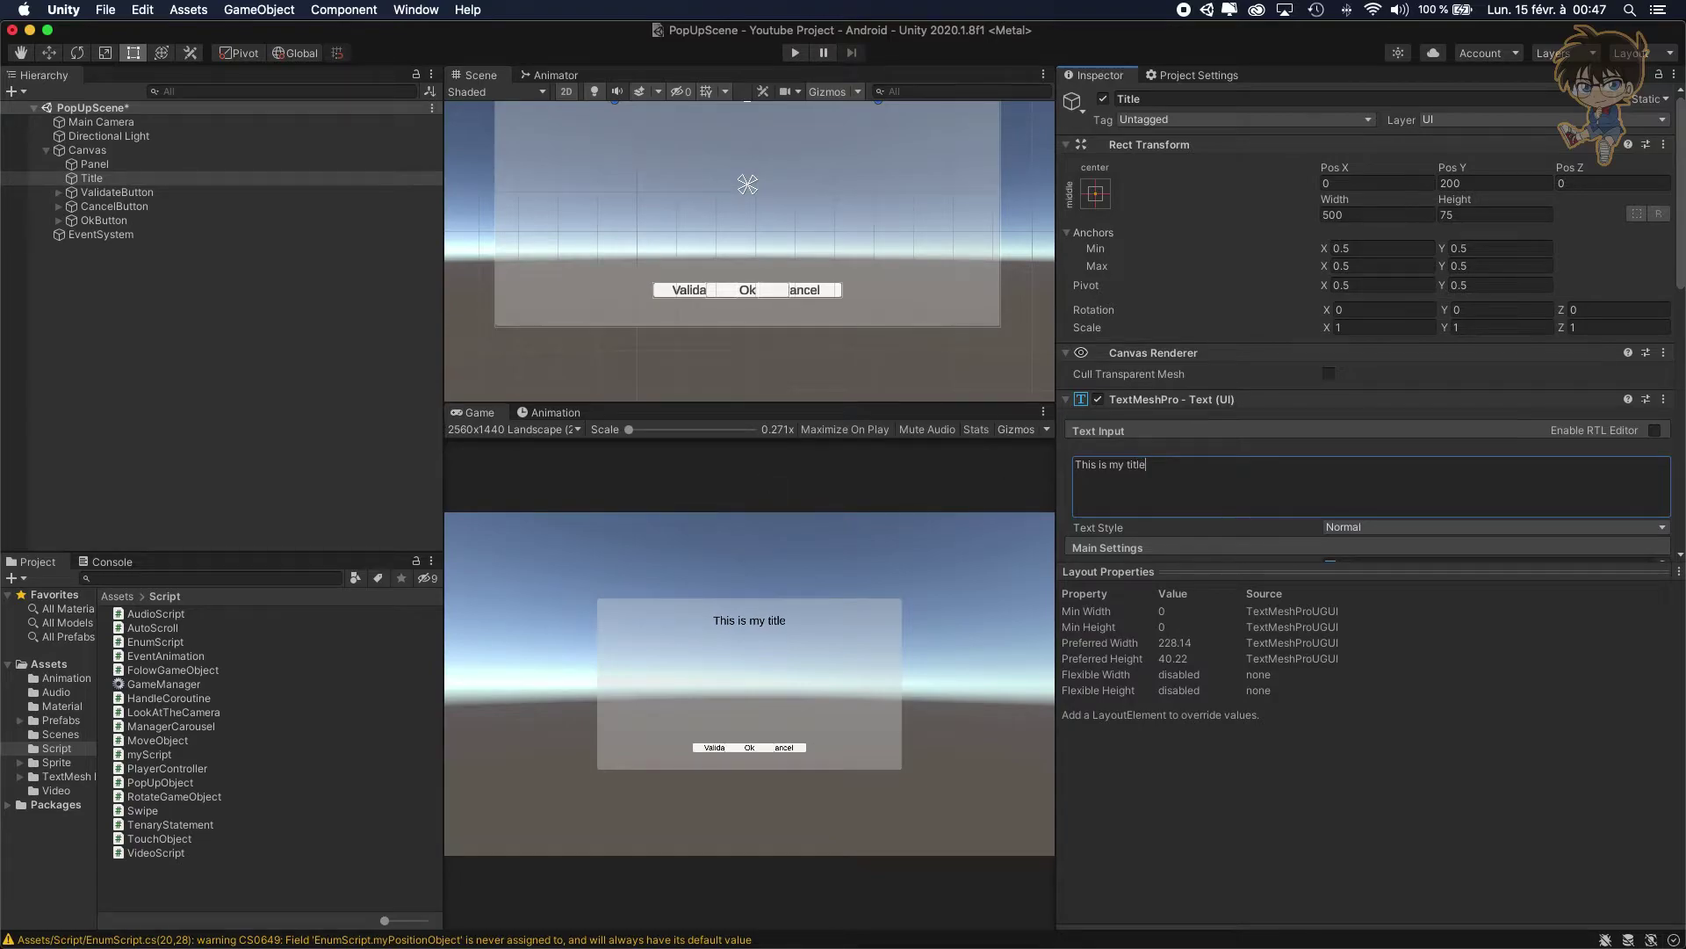
left_click(104, 154)
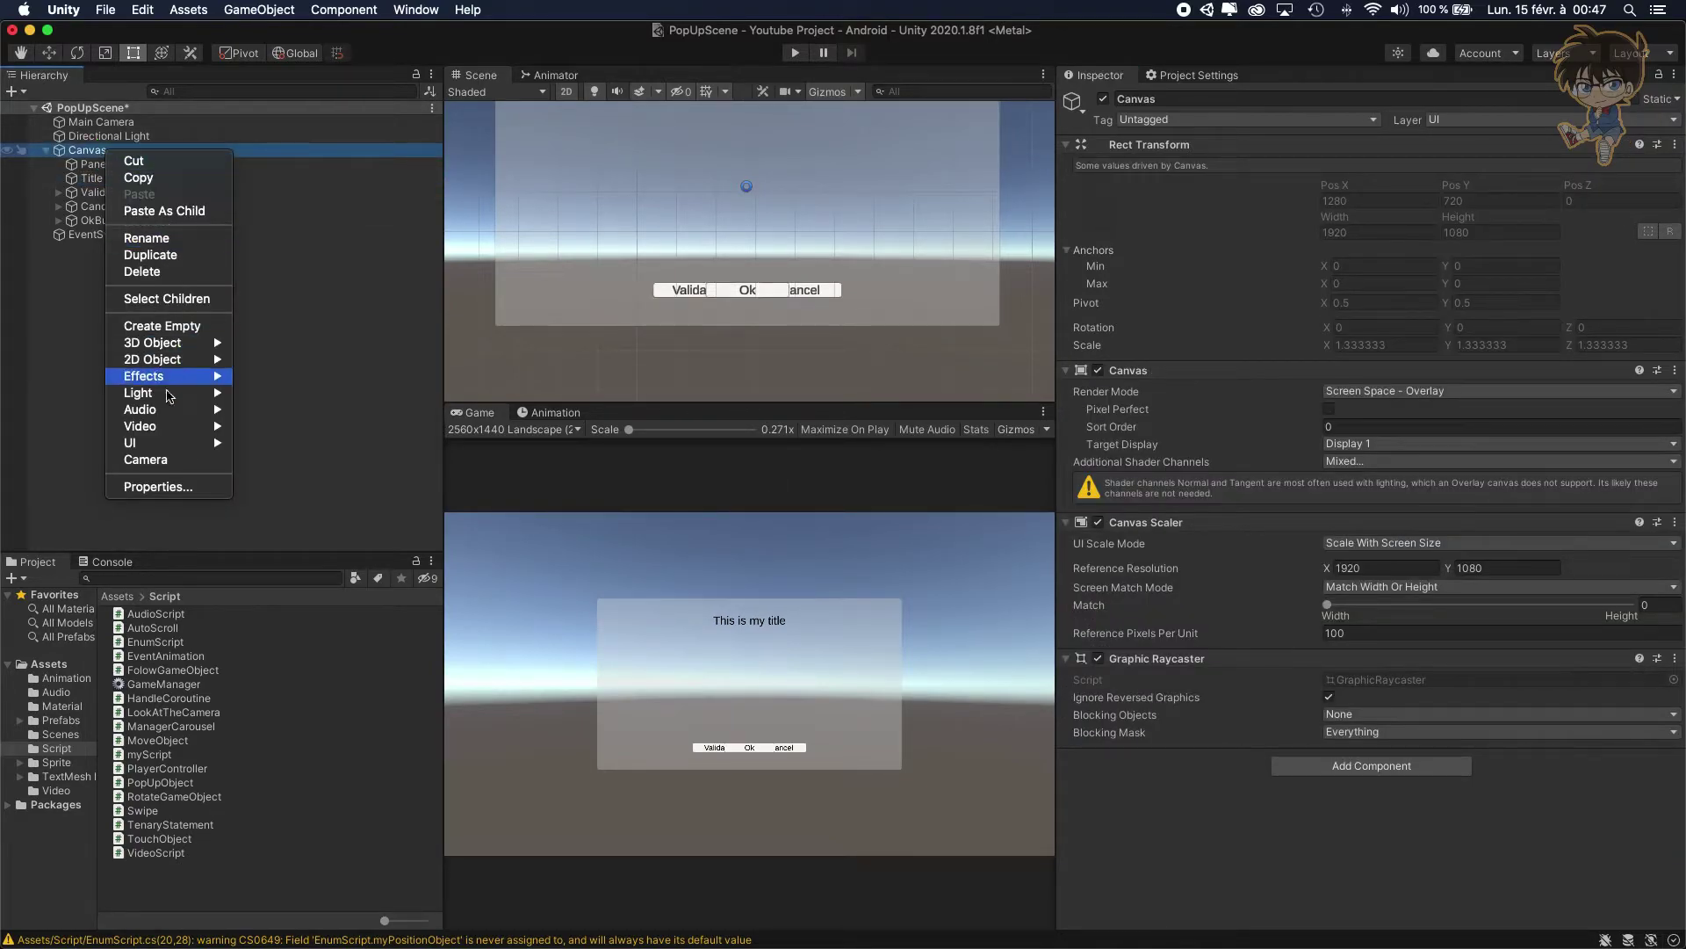
Add another TextMeshPro text below Title and name it BodyText
mouse_move(202, 449)
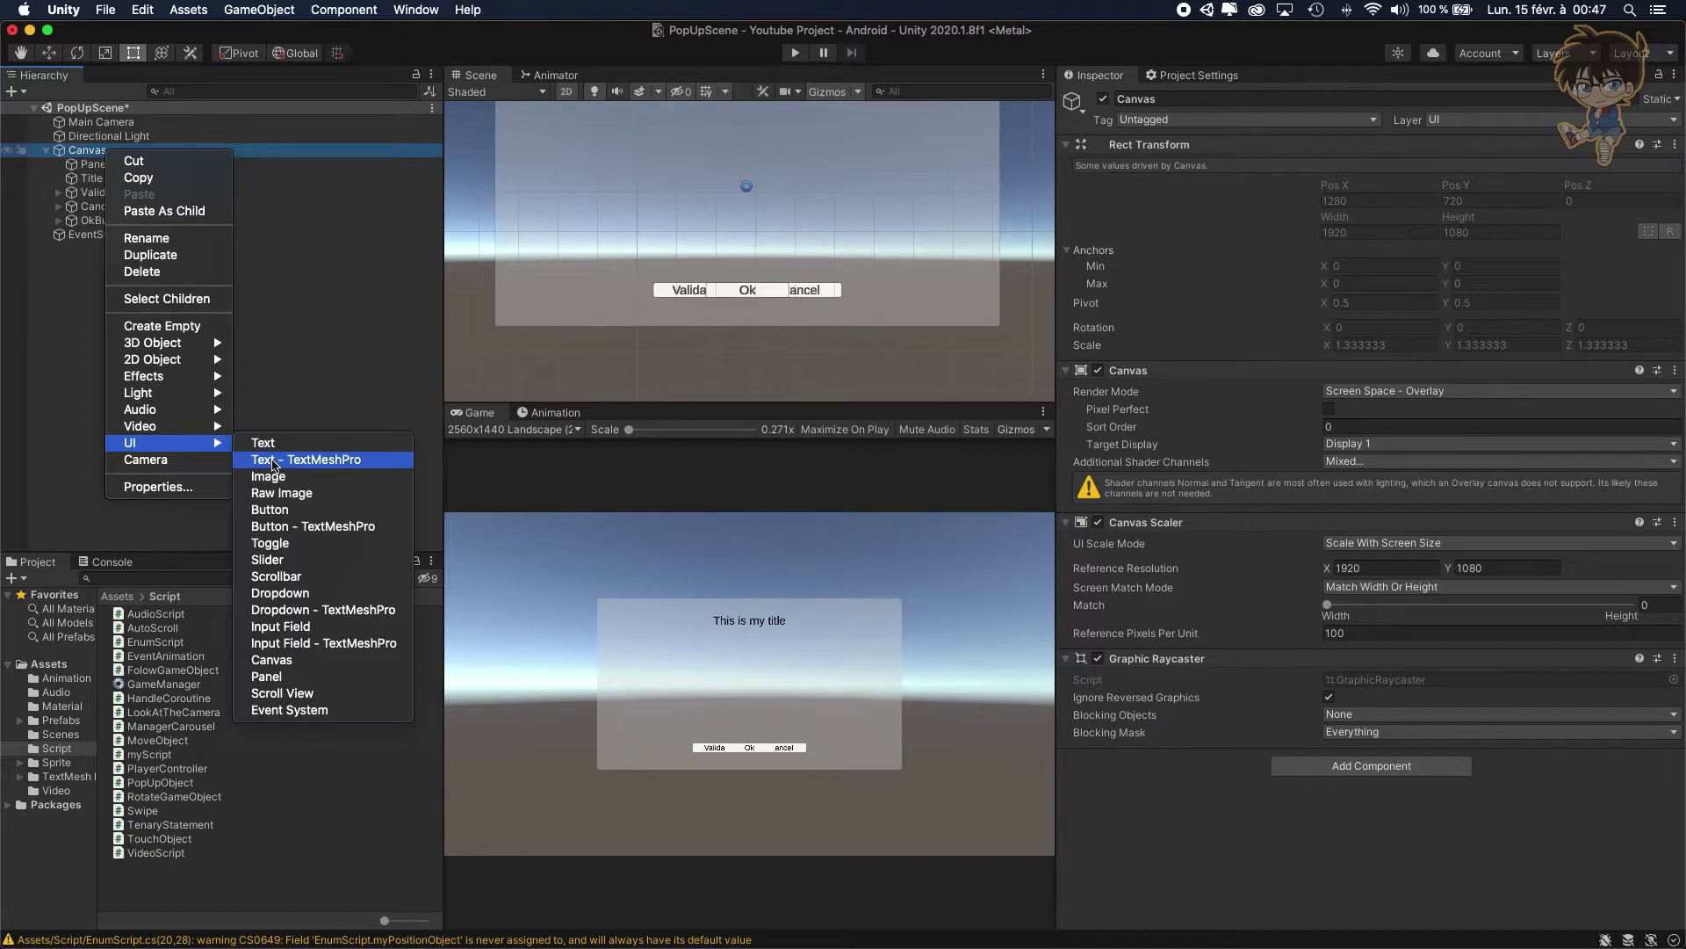
left_click(275, 459)
left_click_drag(123, 234, 124, 186)
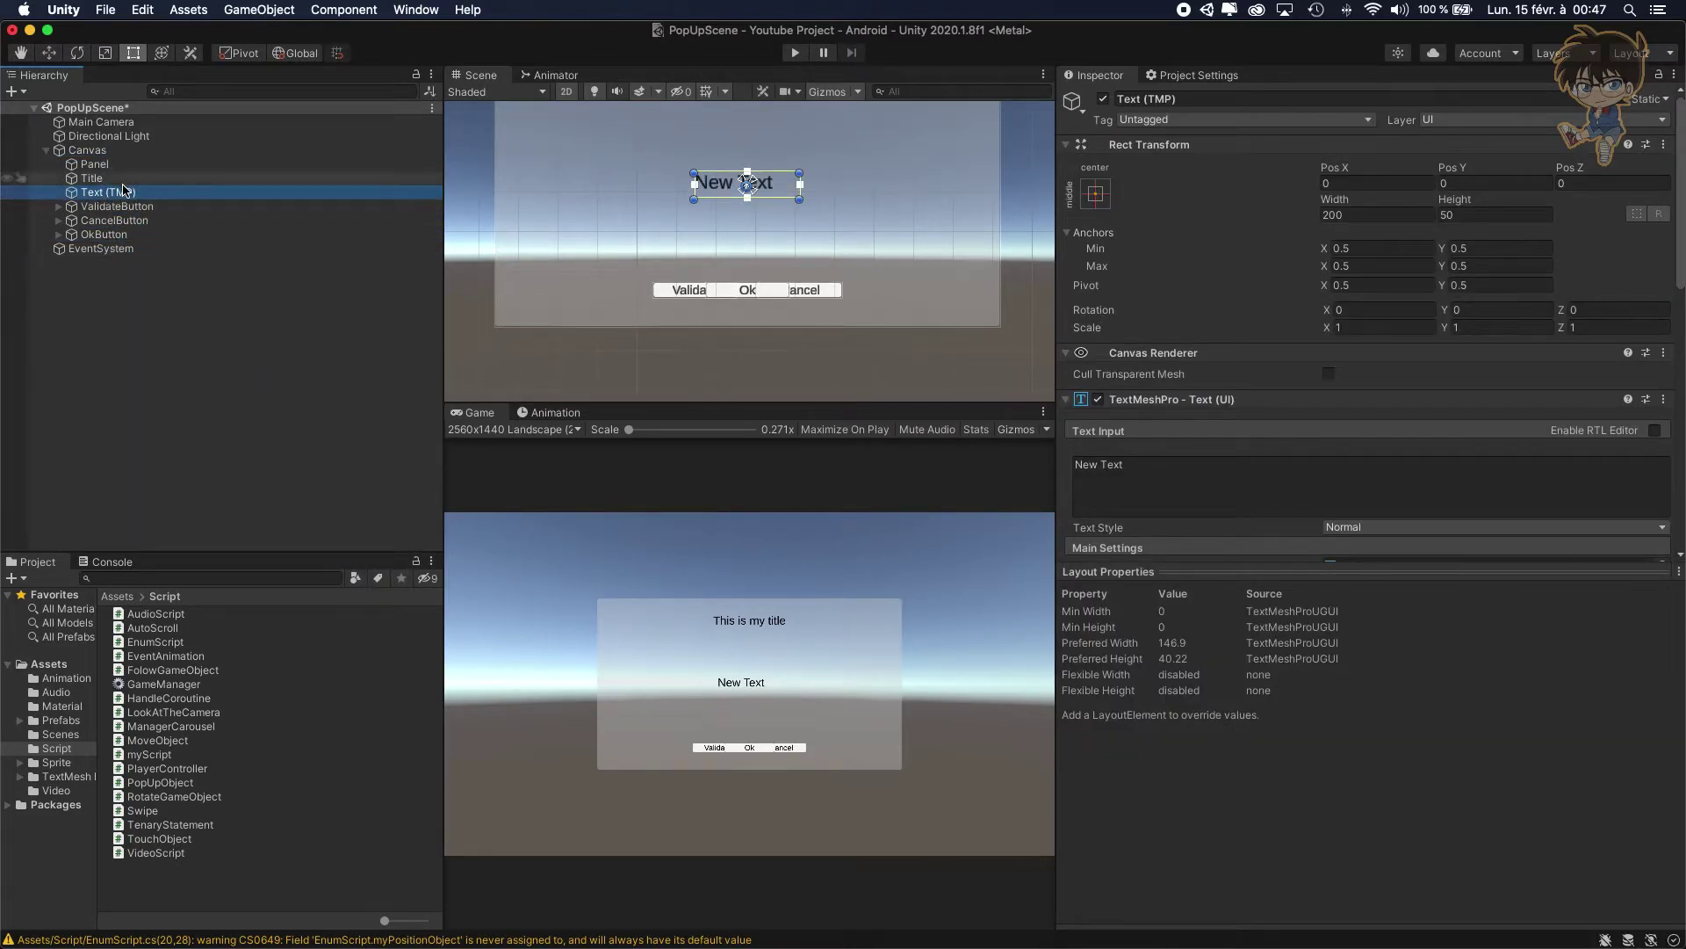
left_click(177, 196)
type("B")
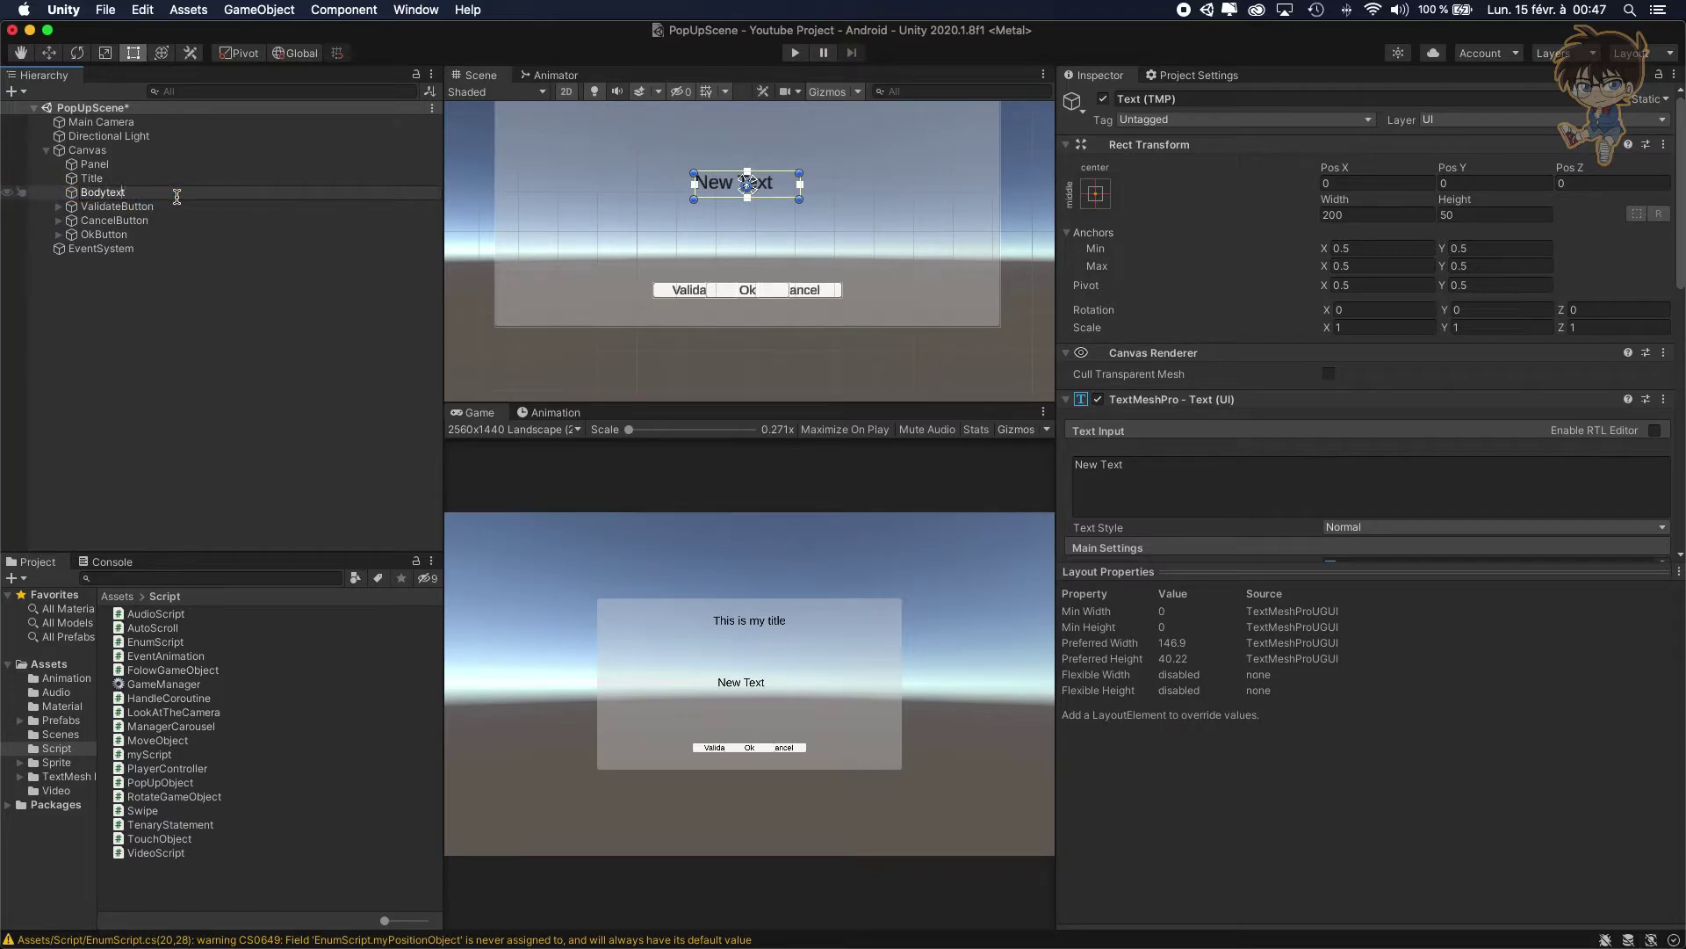
type("odytext")
key("Delete")
type("T")
key("Return")
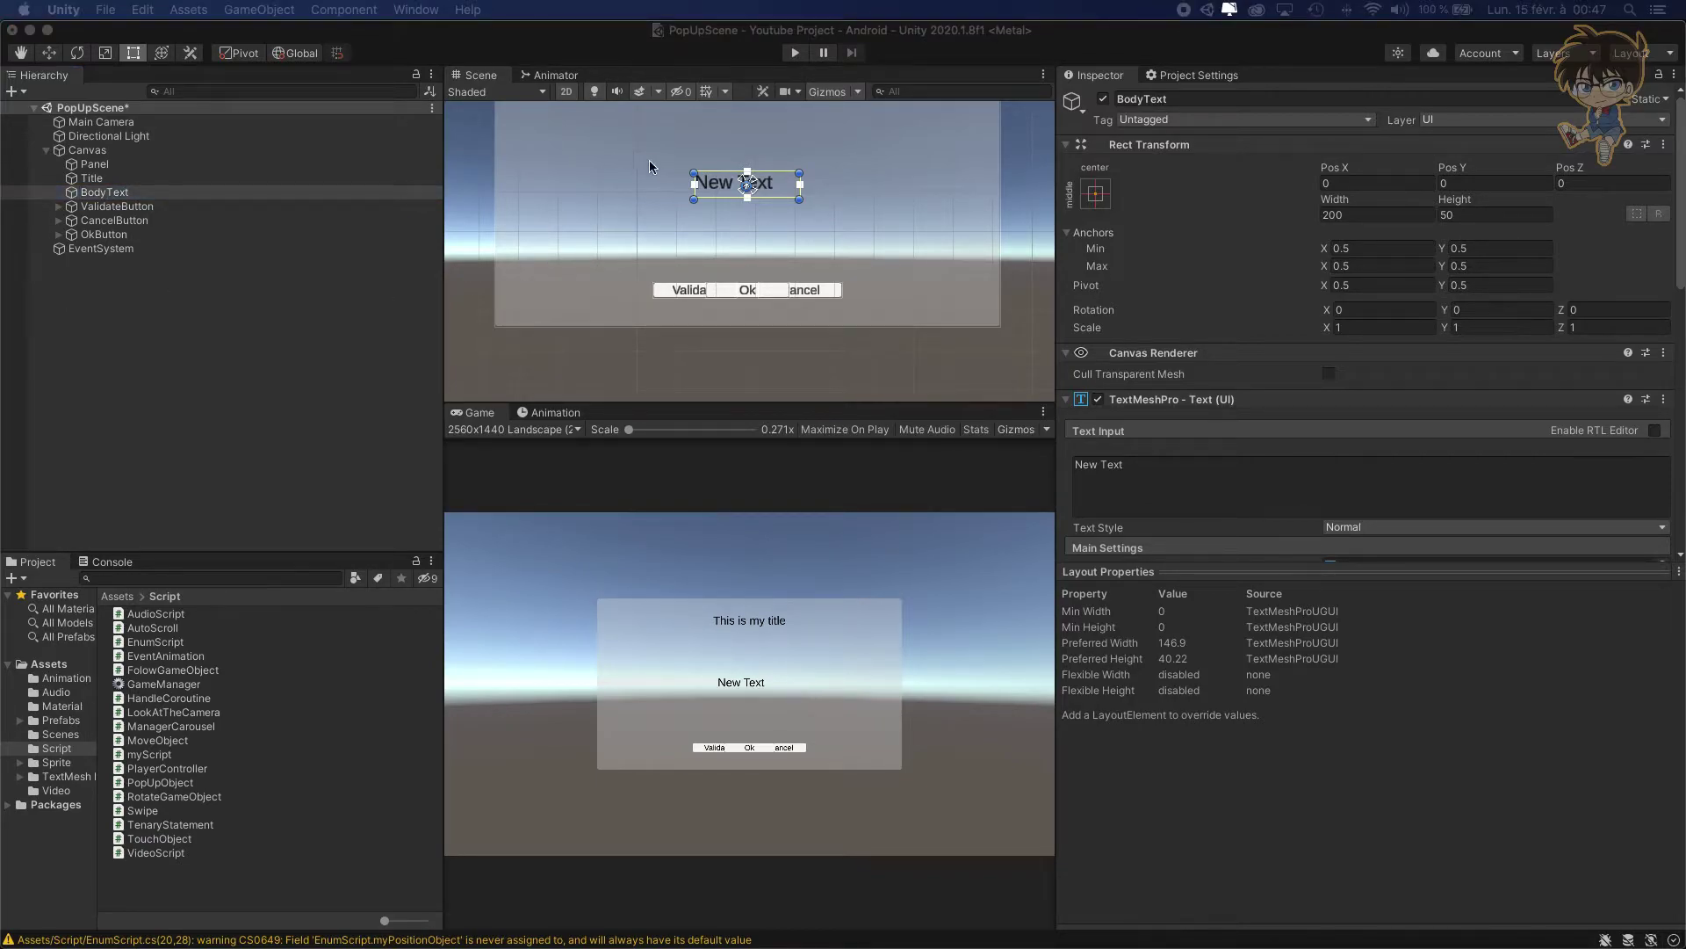
Size BodyText to 500 by 300 and centre its text horizontally and vertically
left_click(1351, 216)
type("500")
key("Tab")
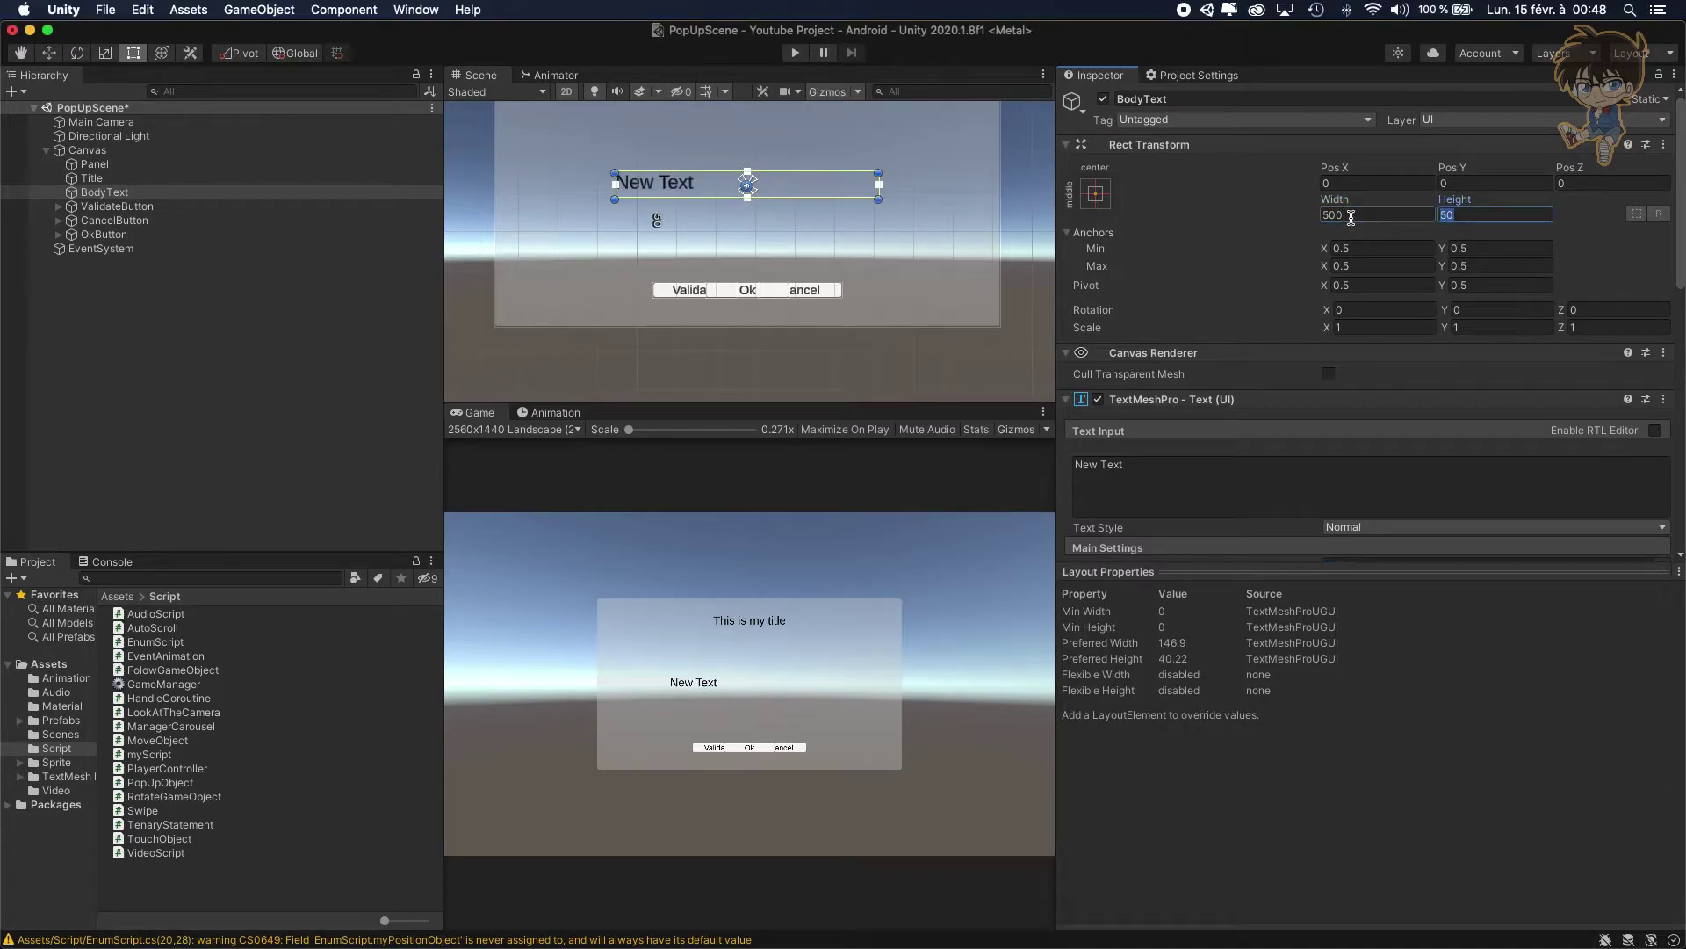
type("300")
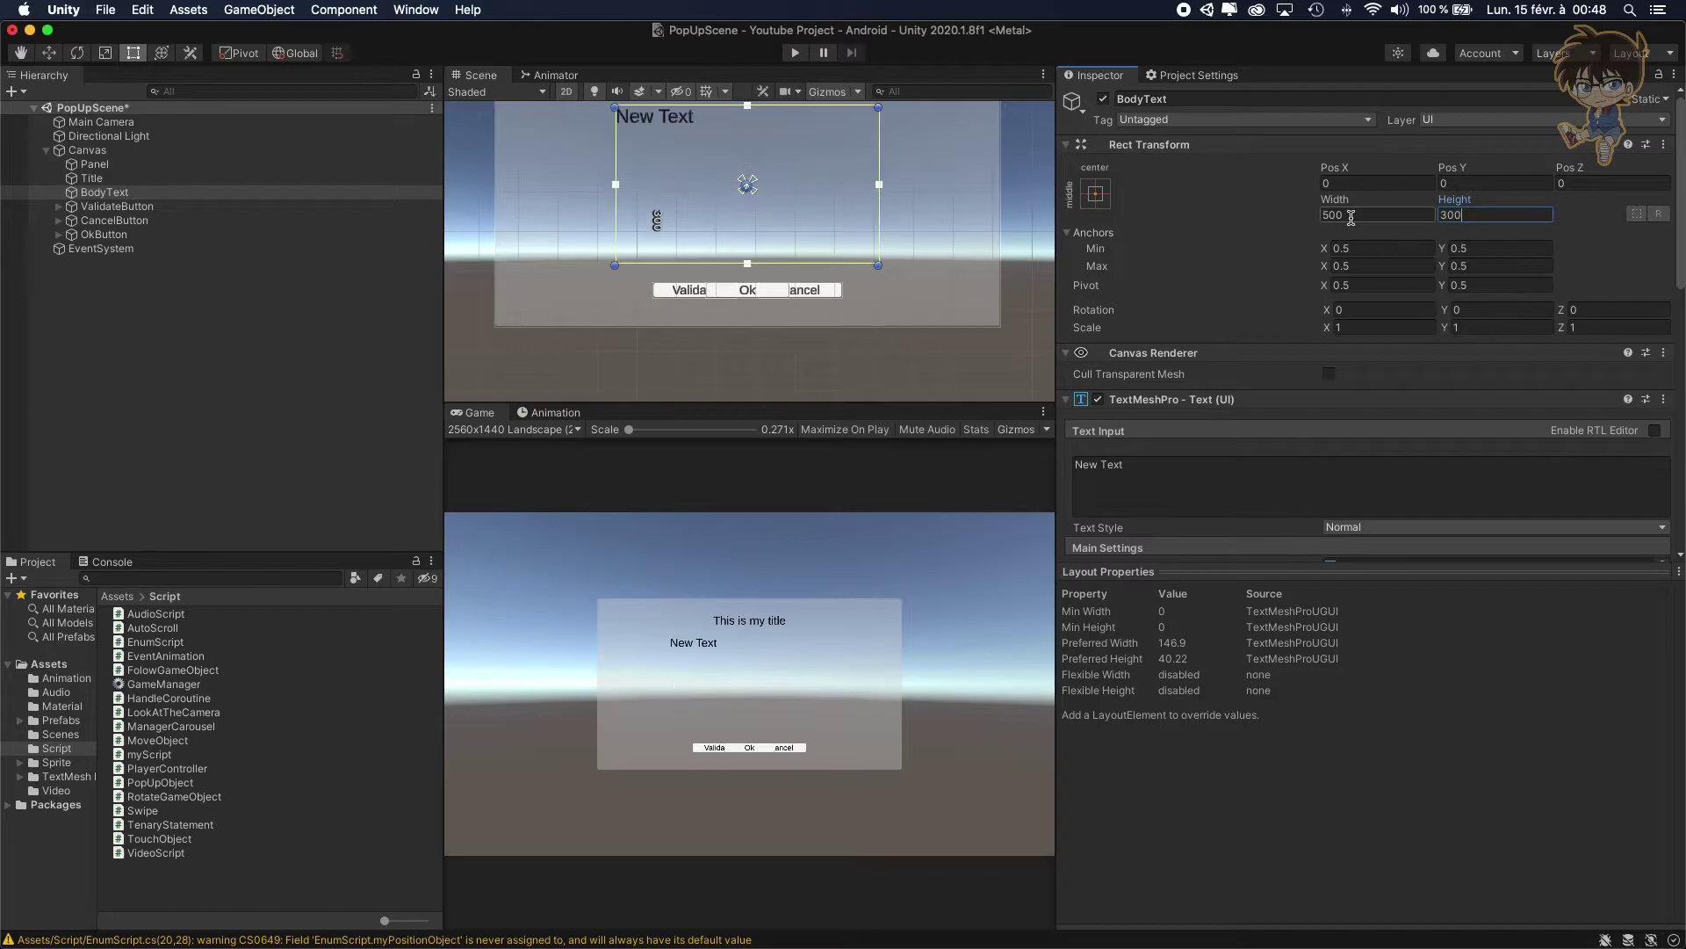
scroll(1374, 360, "down", 10)
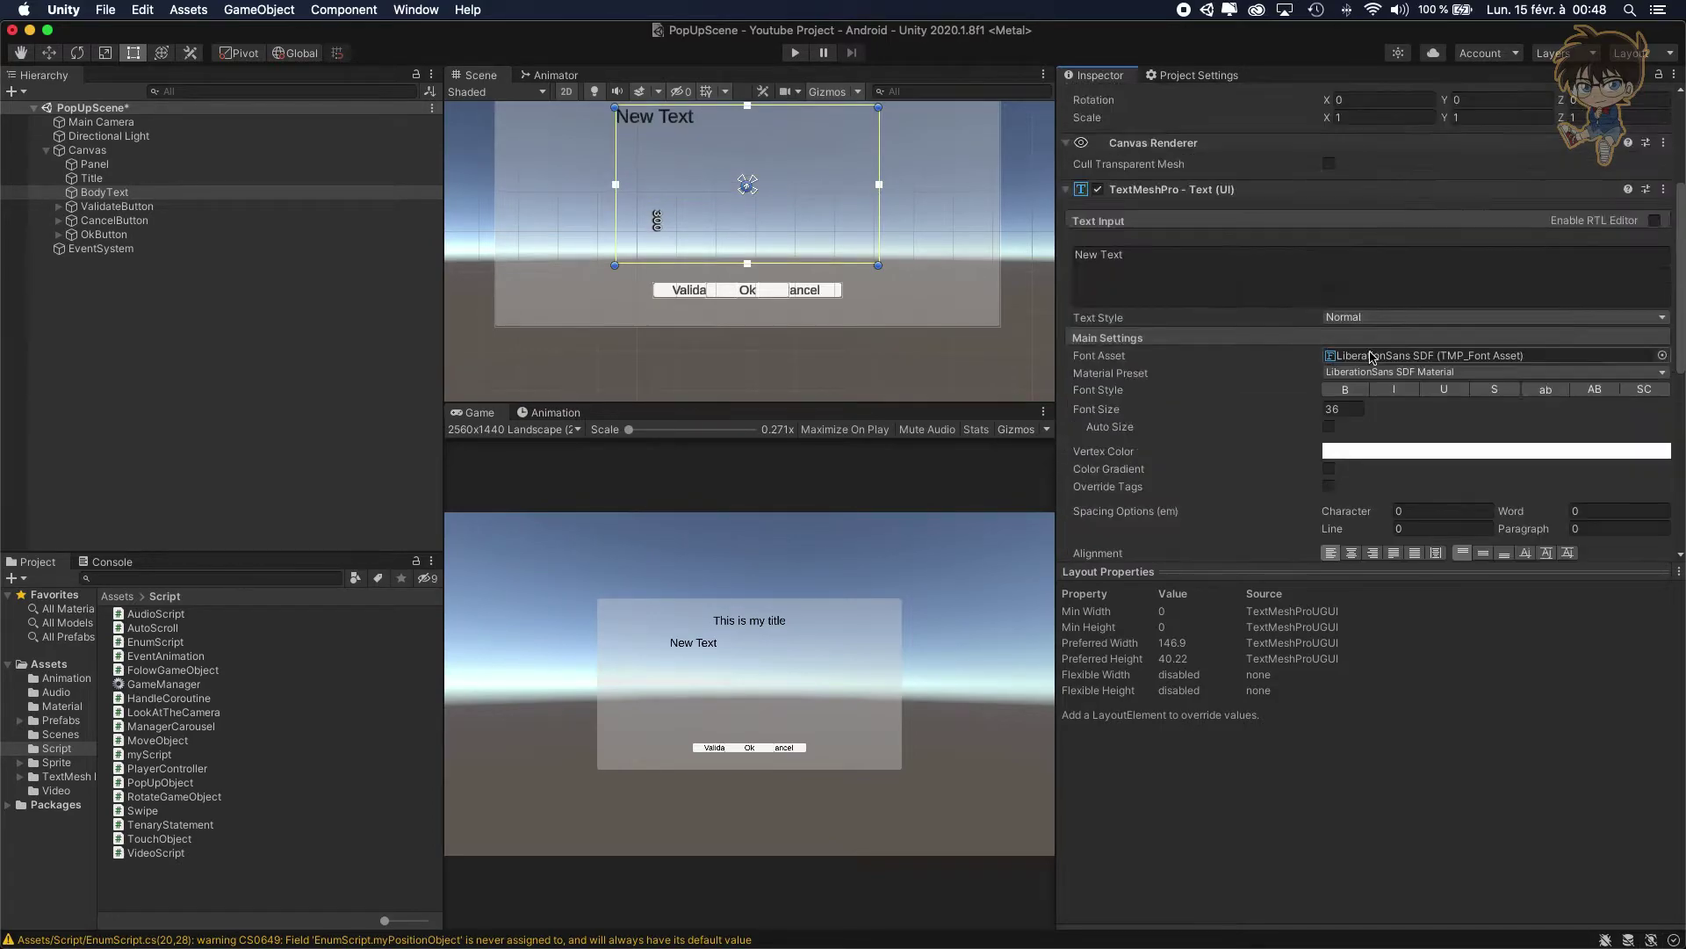
left_click(1351, 267)
left_click(1483, 267)
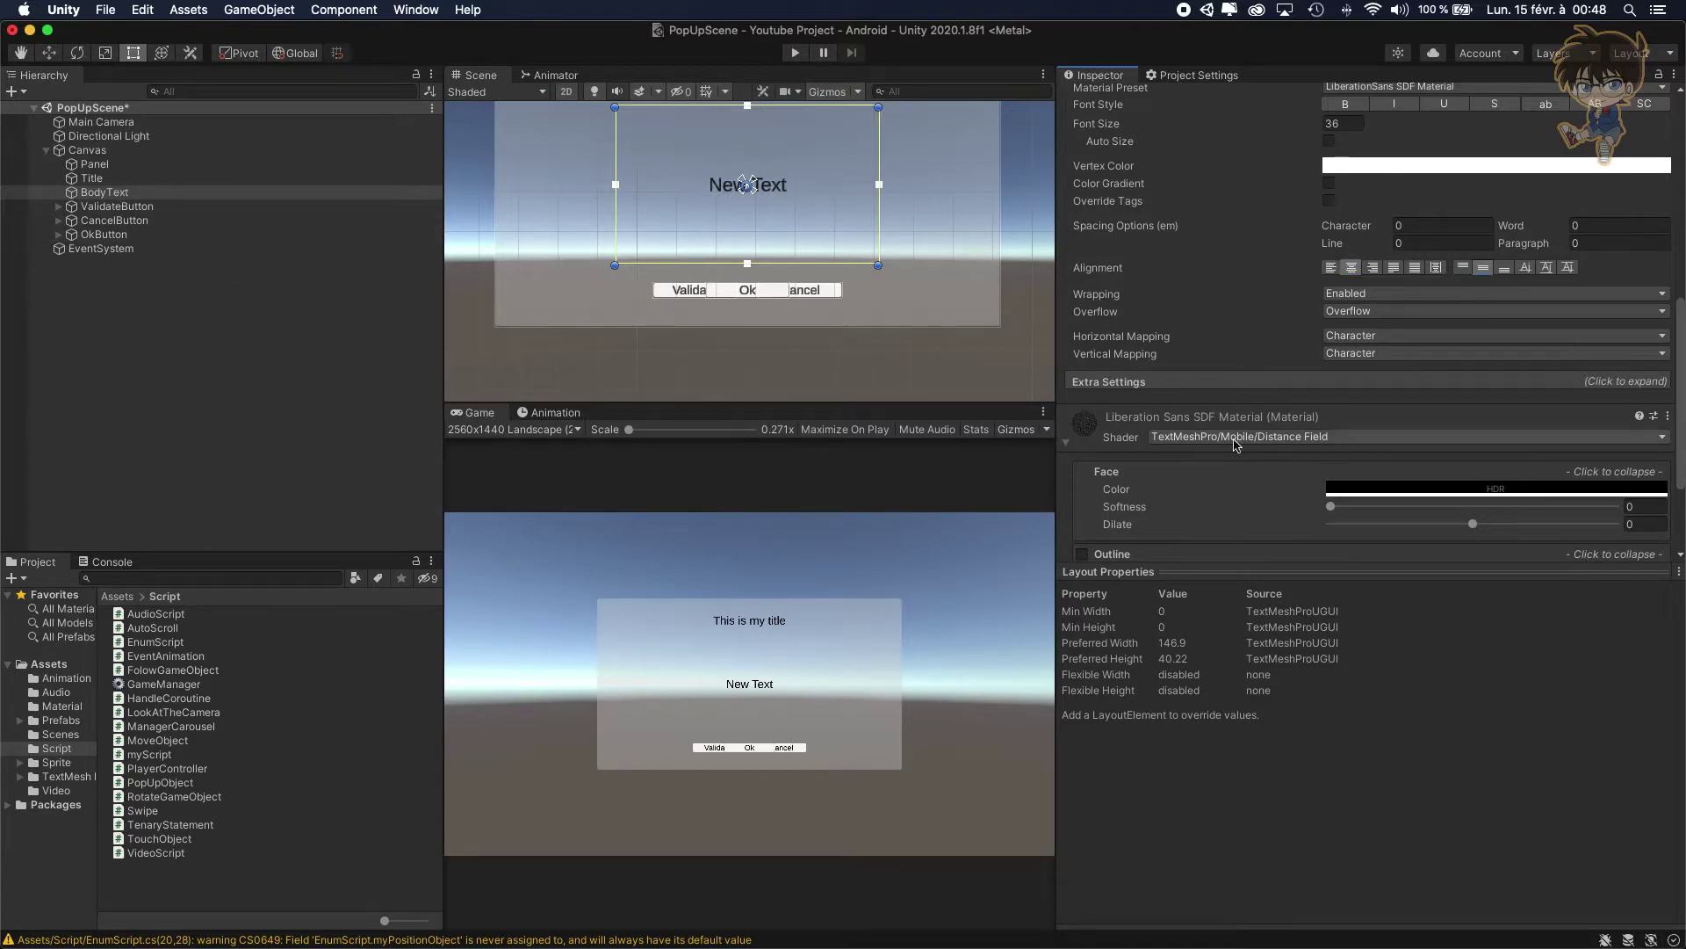
scroll(1221, 444, "down", 3)
scroll(1221, 444, "up", 15)
Set BodyText's text to 'This ll be my main text'
left_click(1179, 429)
double_click(1148, 434)
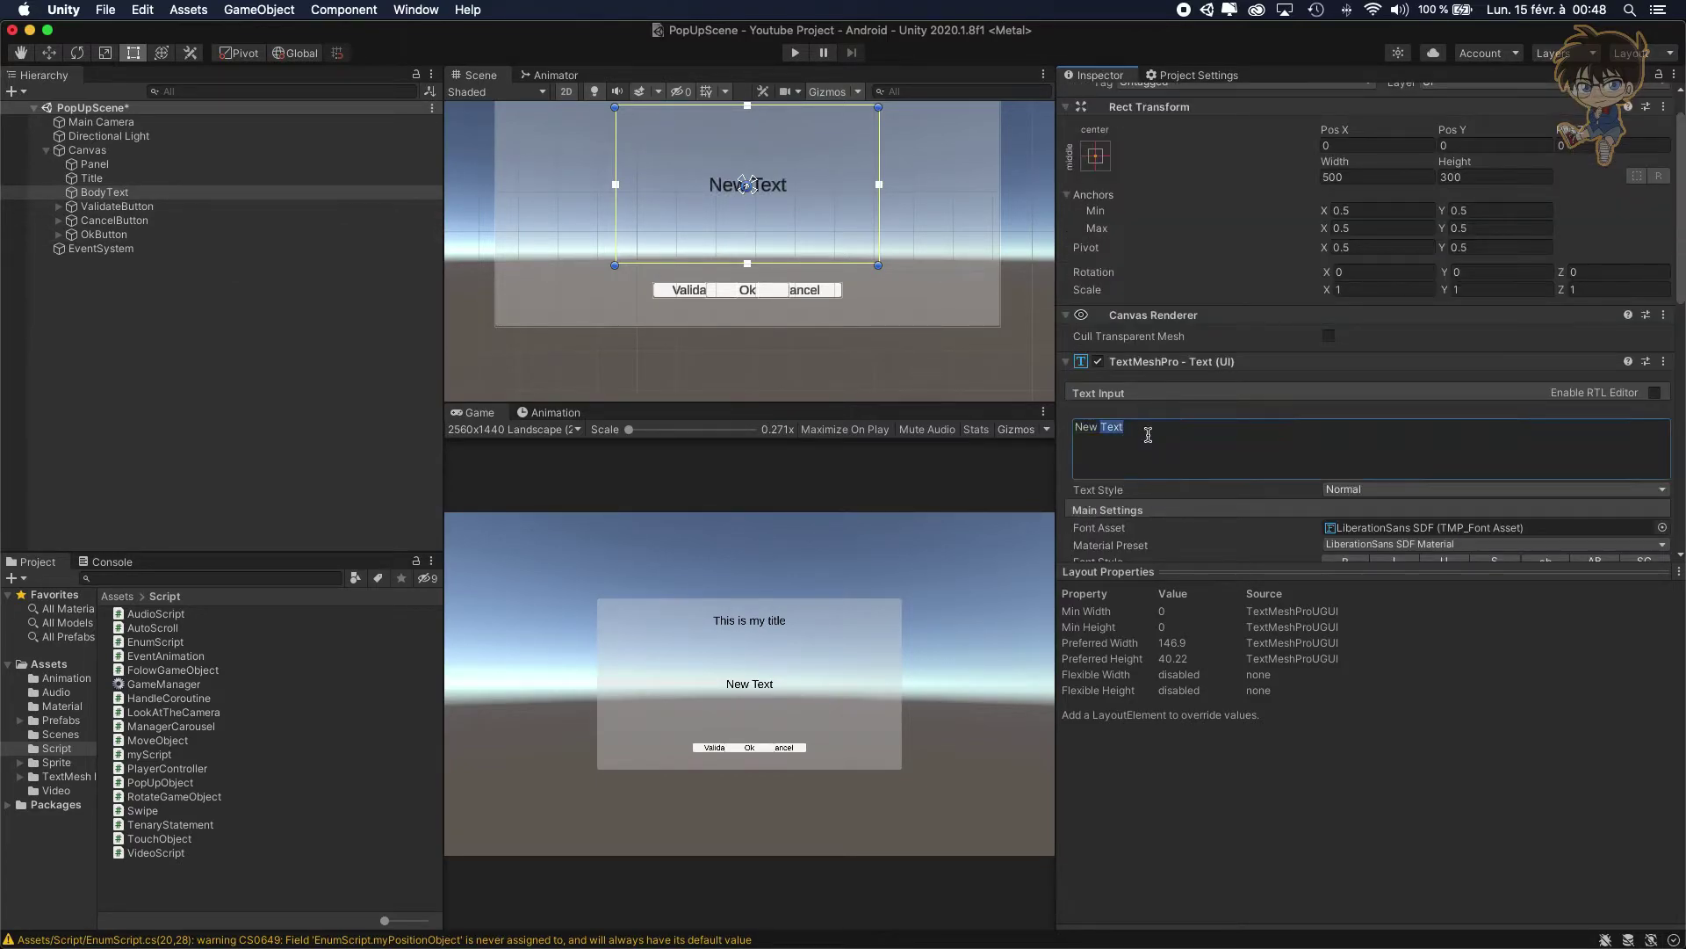
type("This ll")
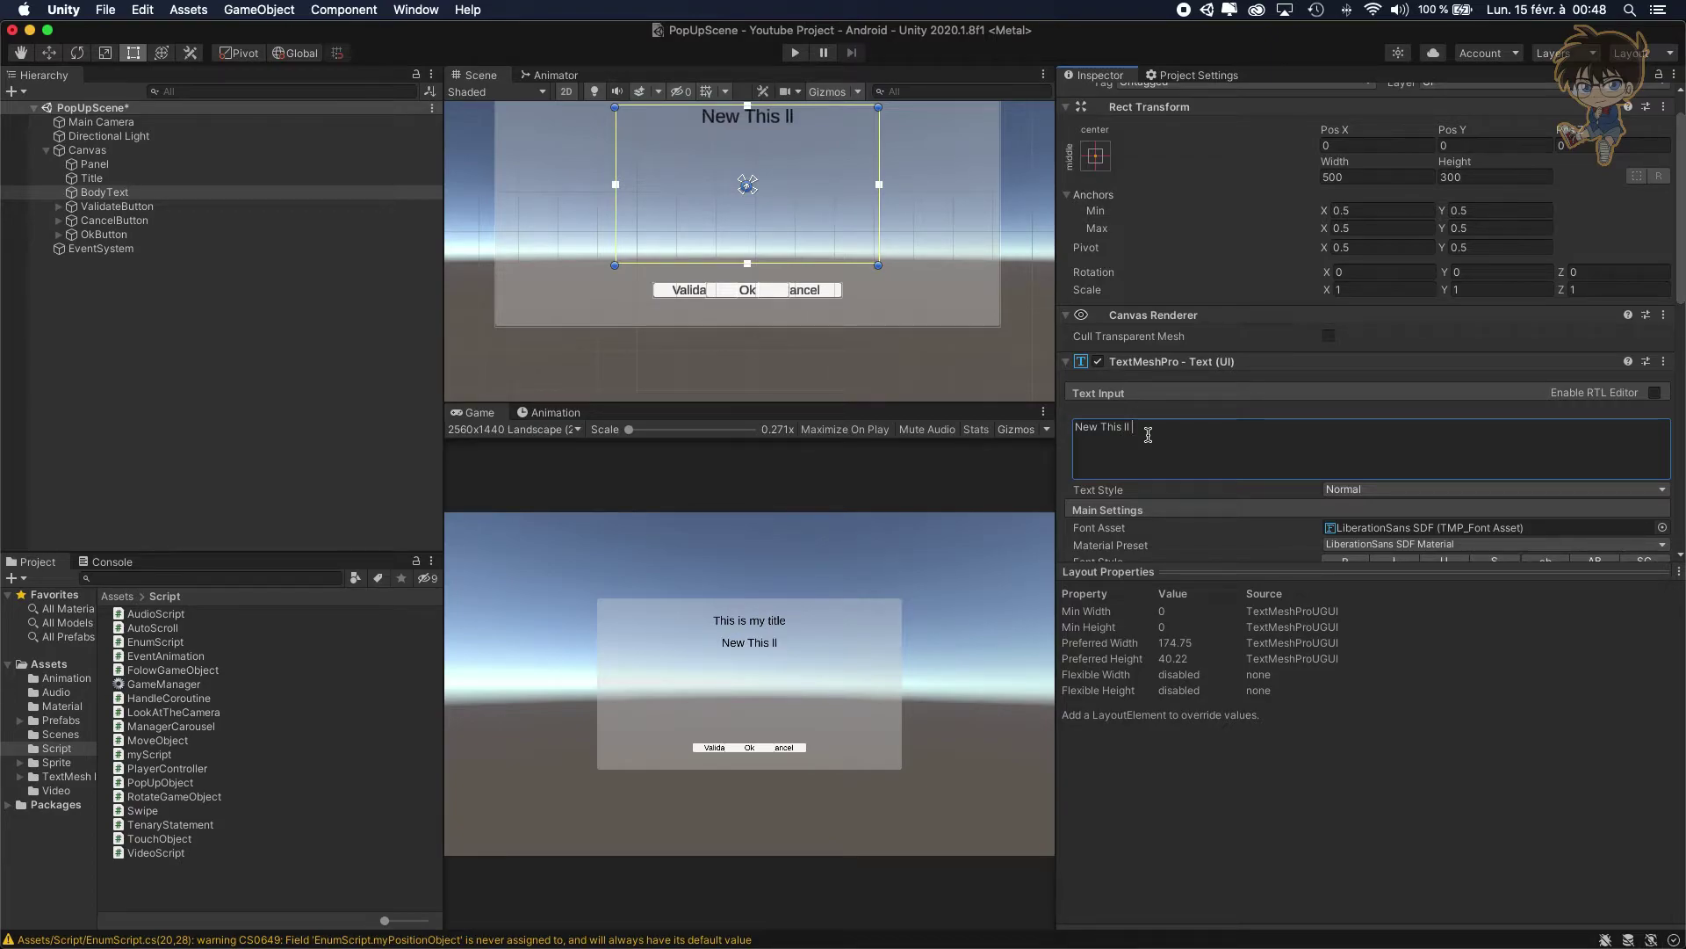
key("super+a")
type("Ti")
type("his ll be ")
type("my gen")
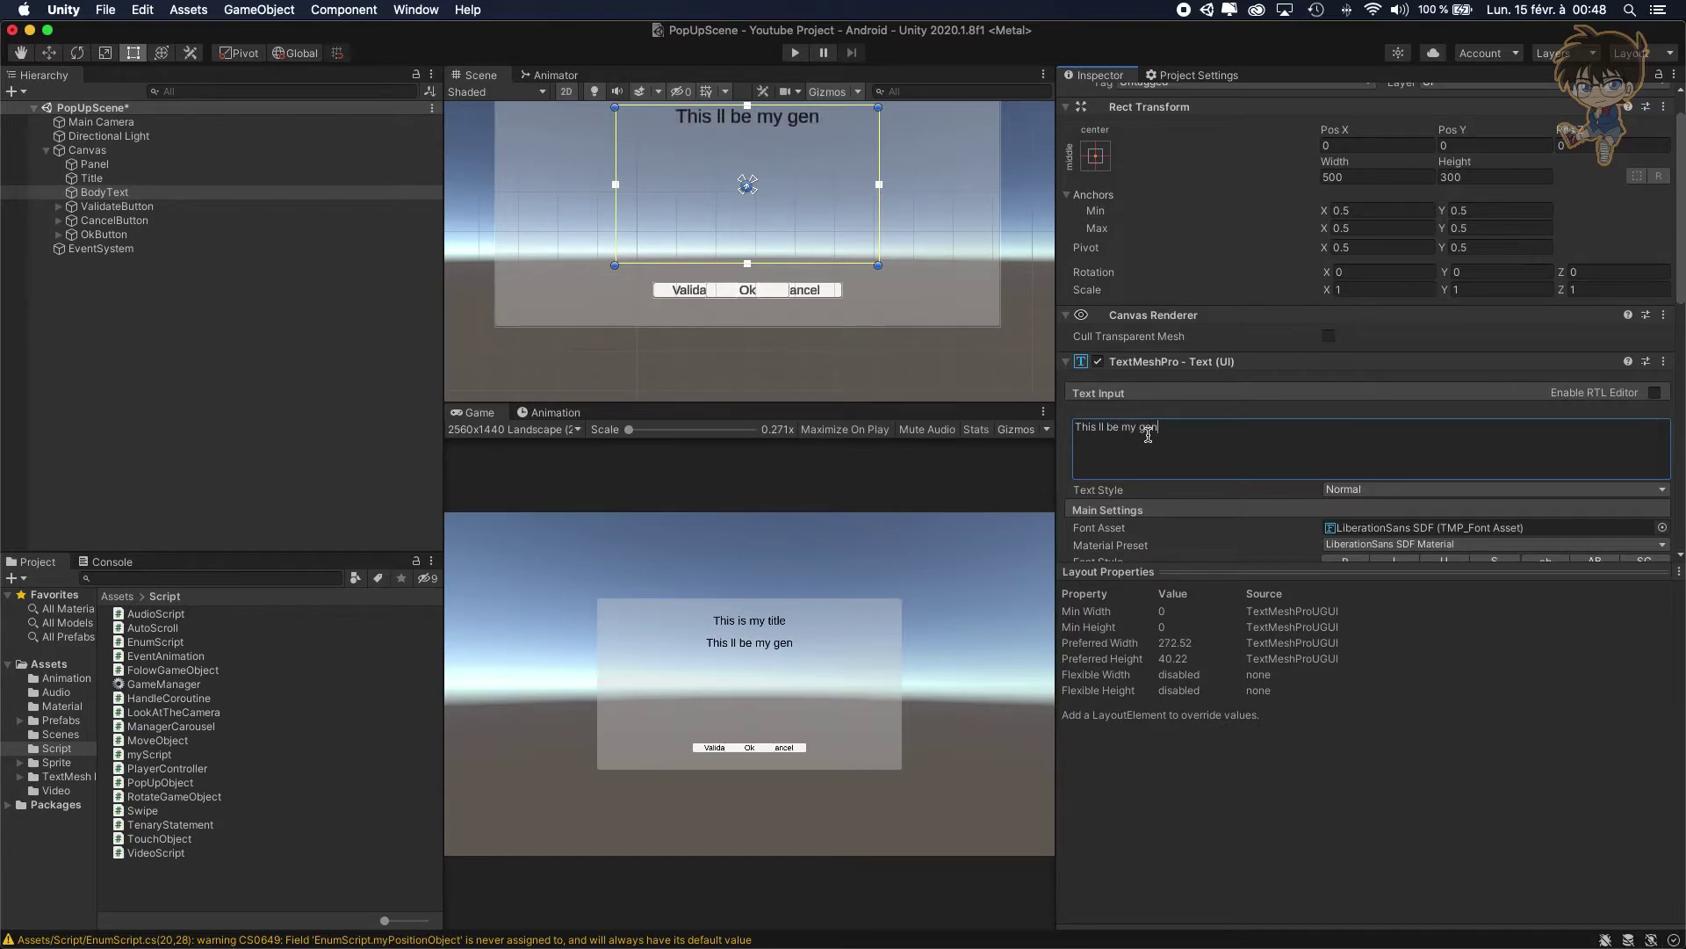
key("BackSpace")
key("BackSpace")
key("BackSpace")
type("m")
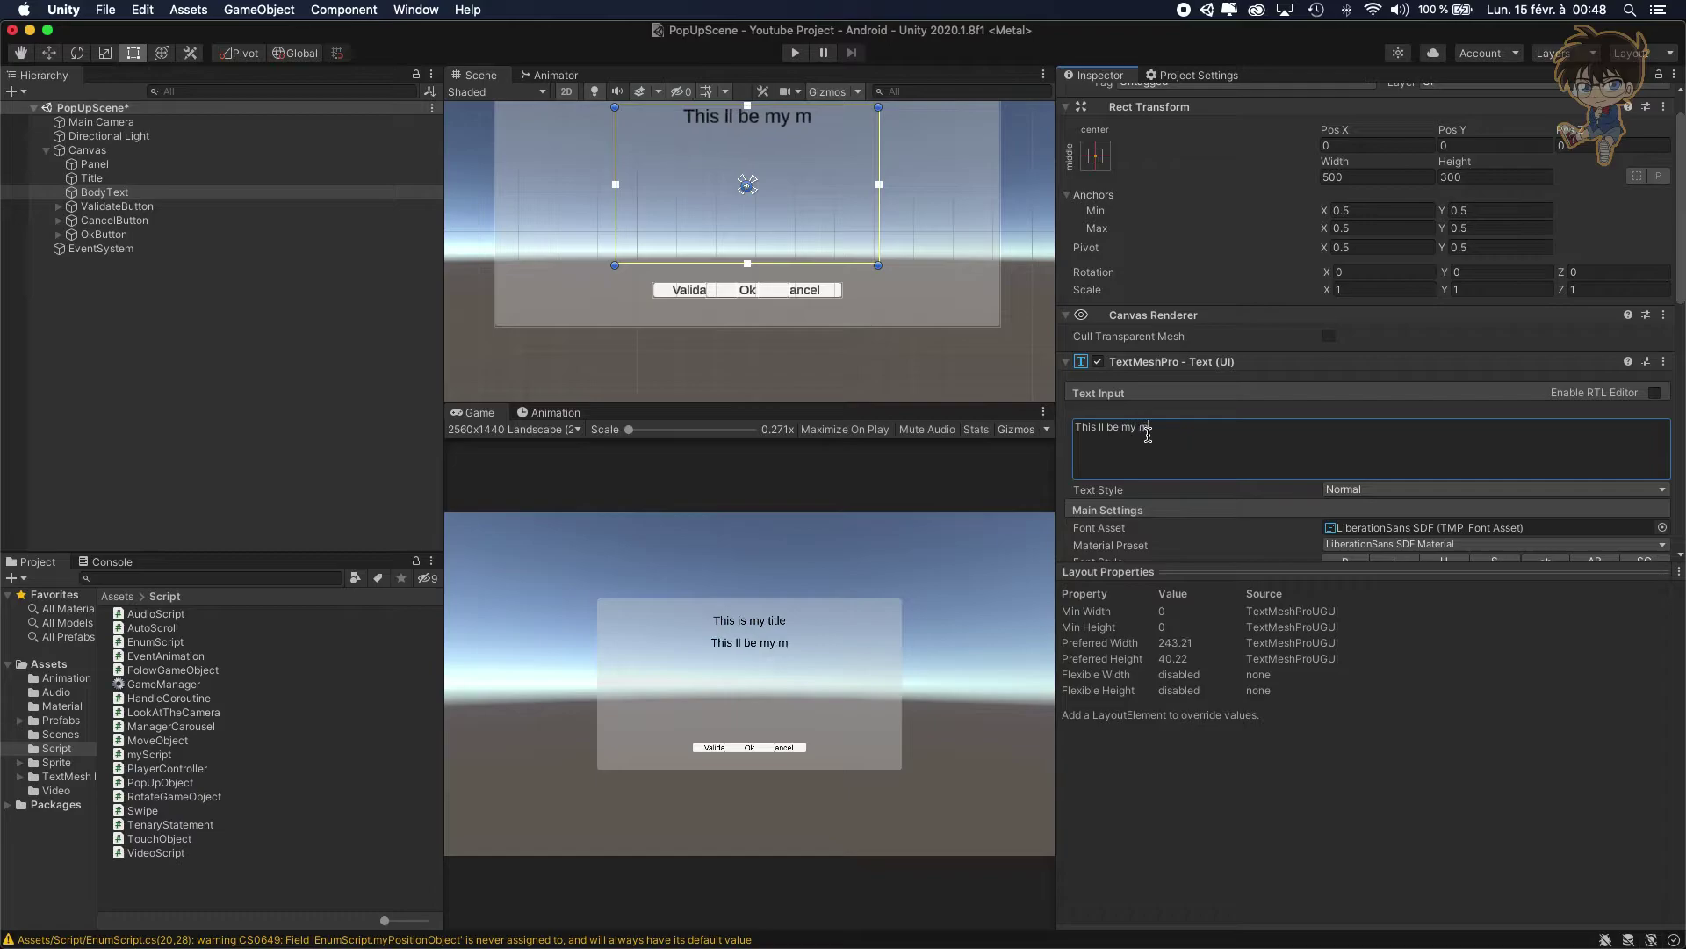
type("ain text")
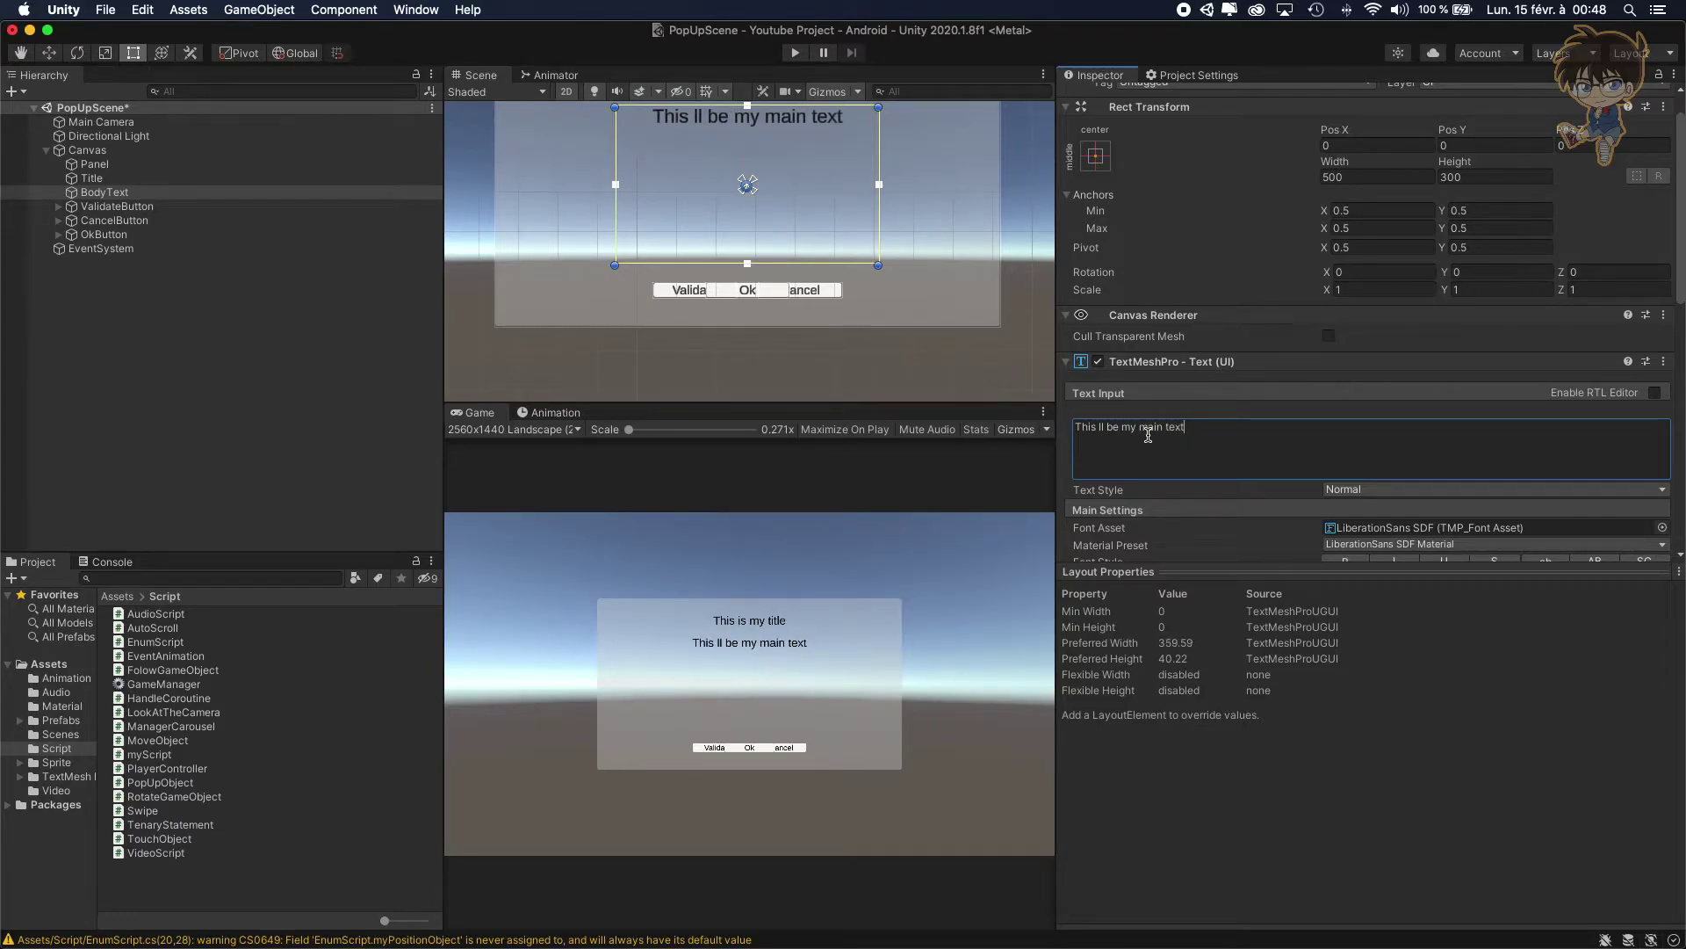
left_click(287, 345)
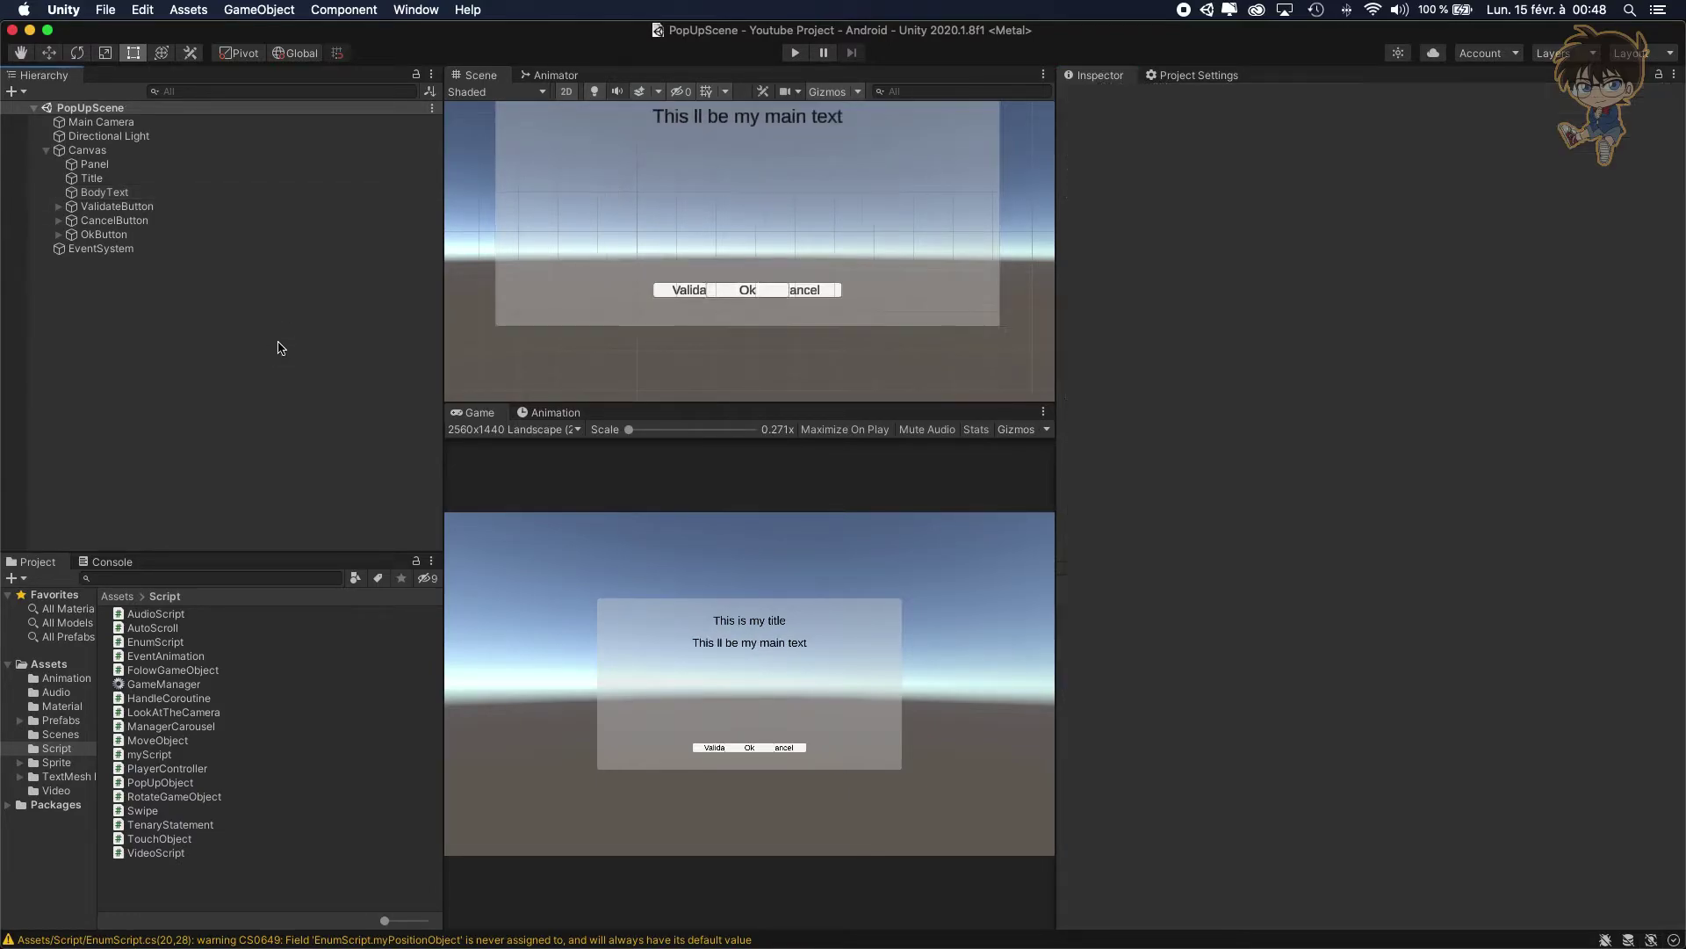
left_click(117, 155)
Add an empty object under the Canvas, reset its Rect Transform, and apply the stretch-stretch anchor preset
right_click(87, 156)
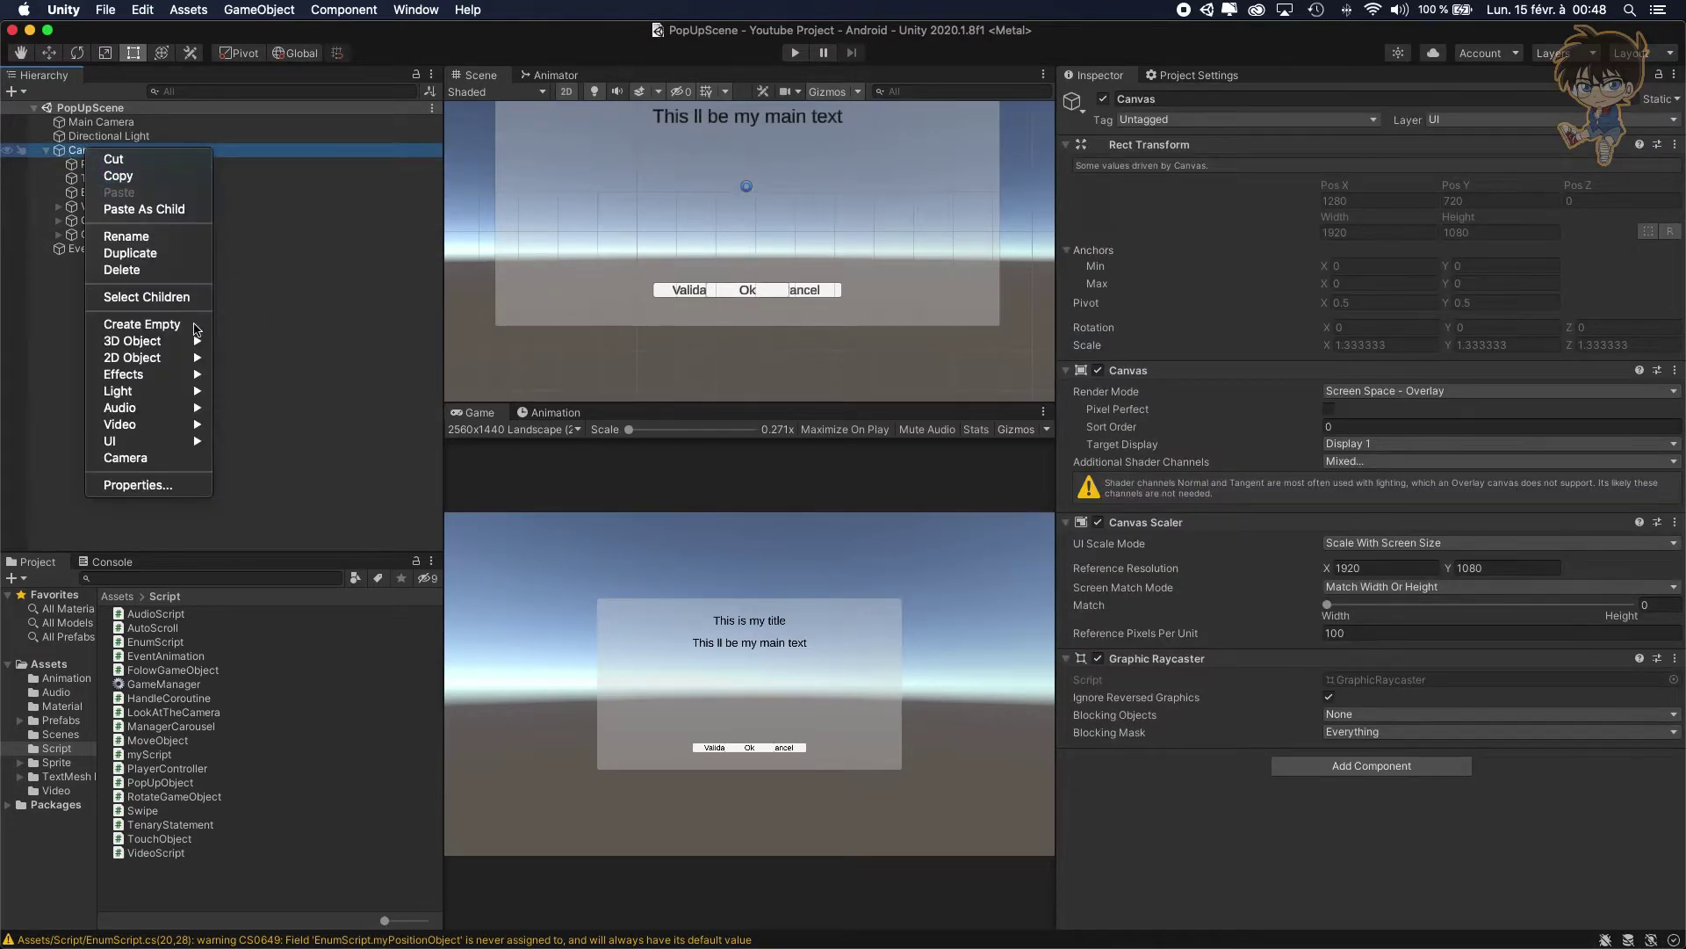
left_click(142, 325)
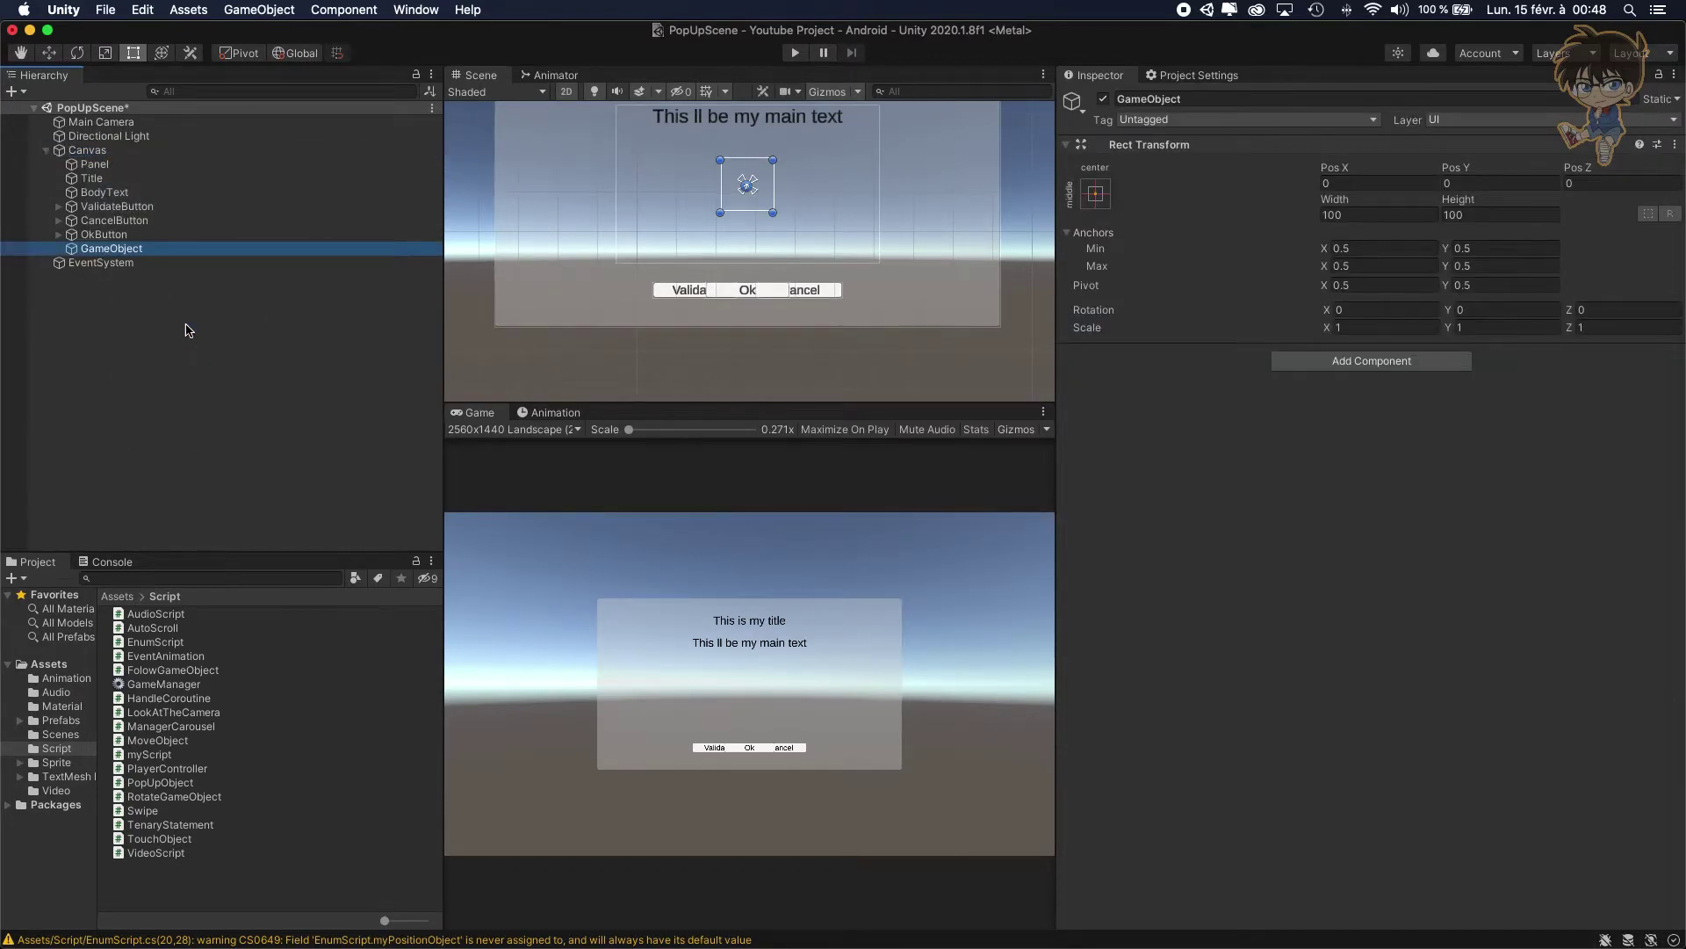
left_click(1673, 145)
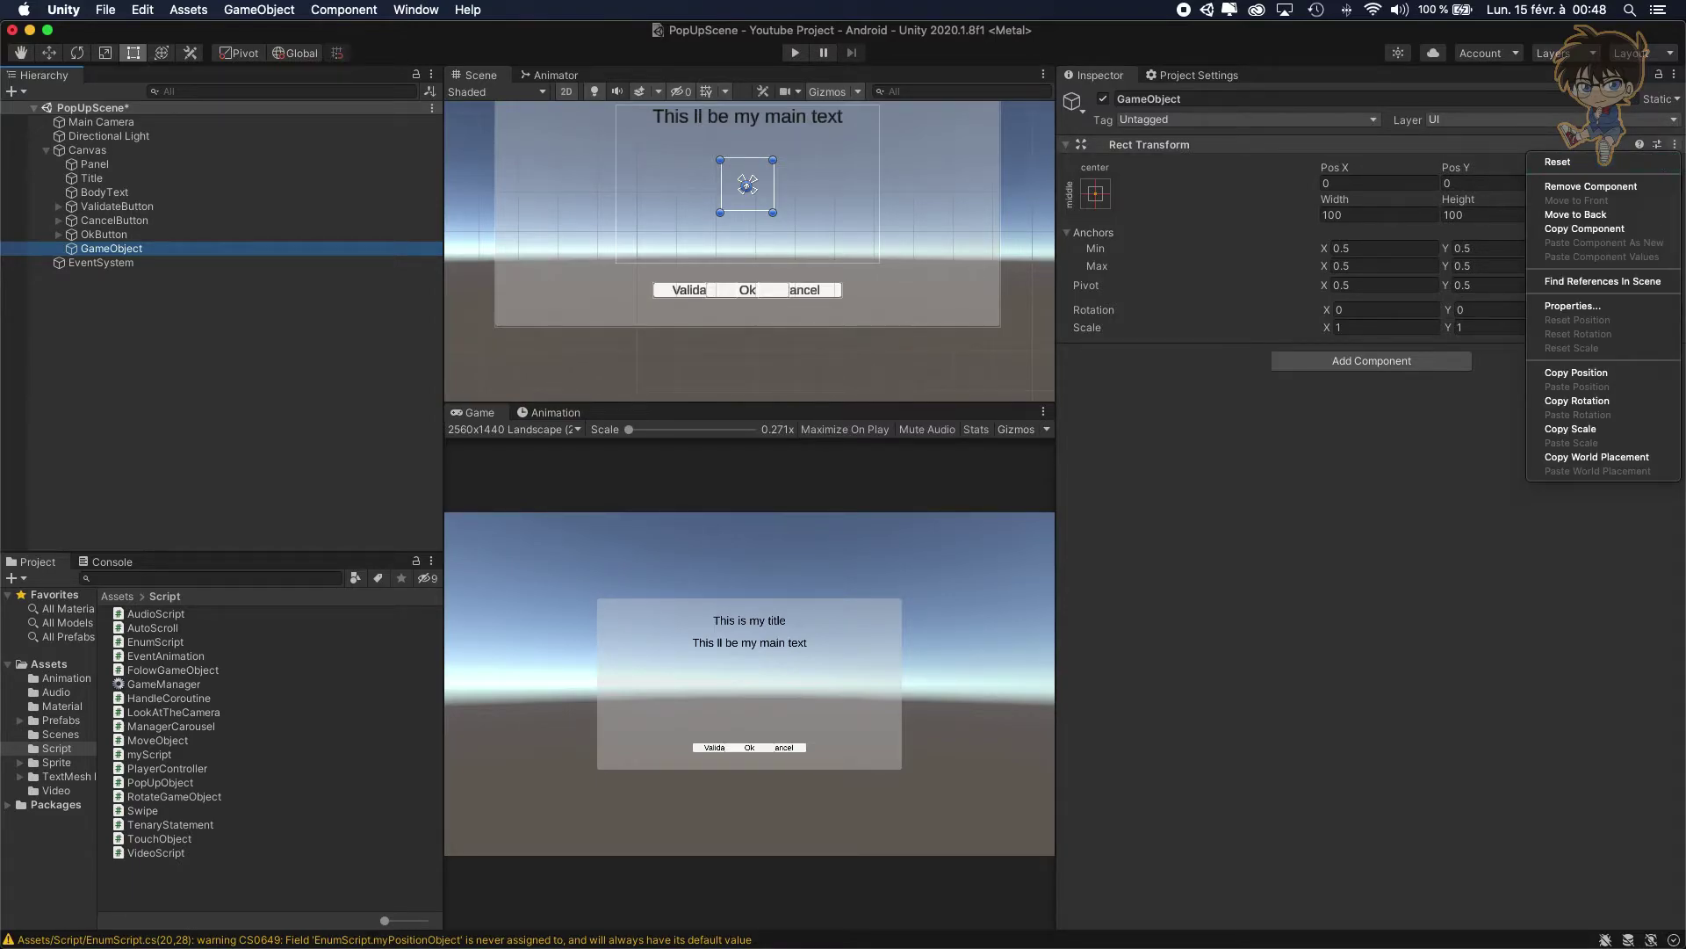
left_click(1567, 162)
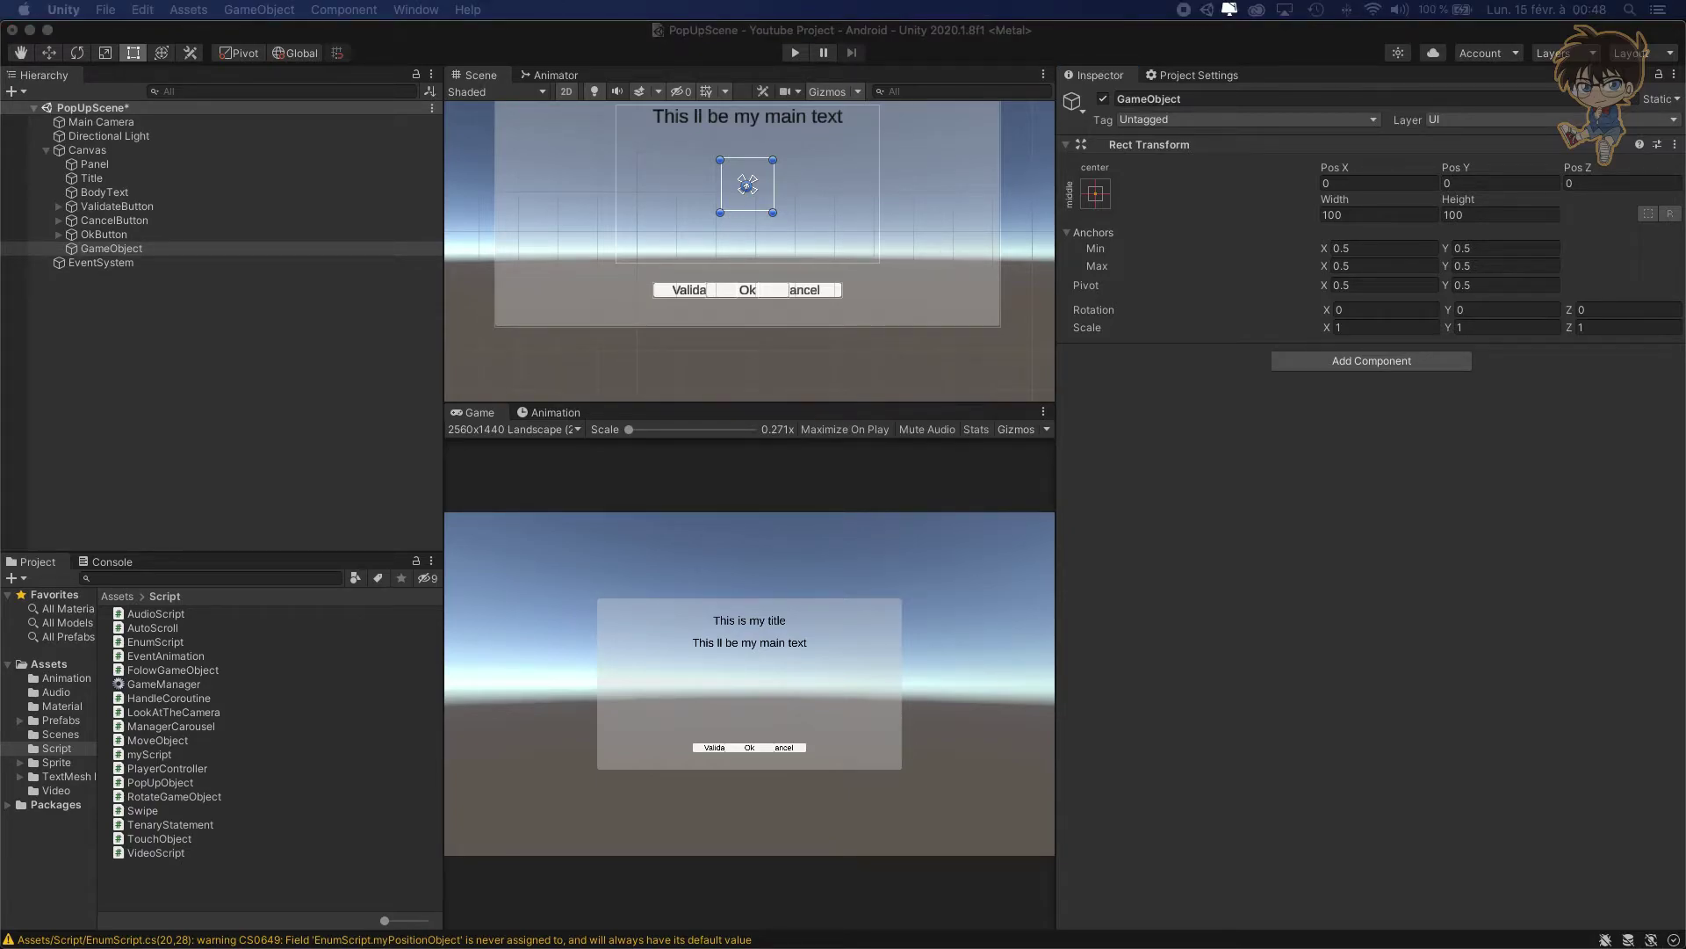
left_click(1103, 200)
left_click(1284, 457)
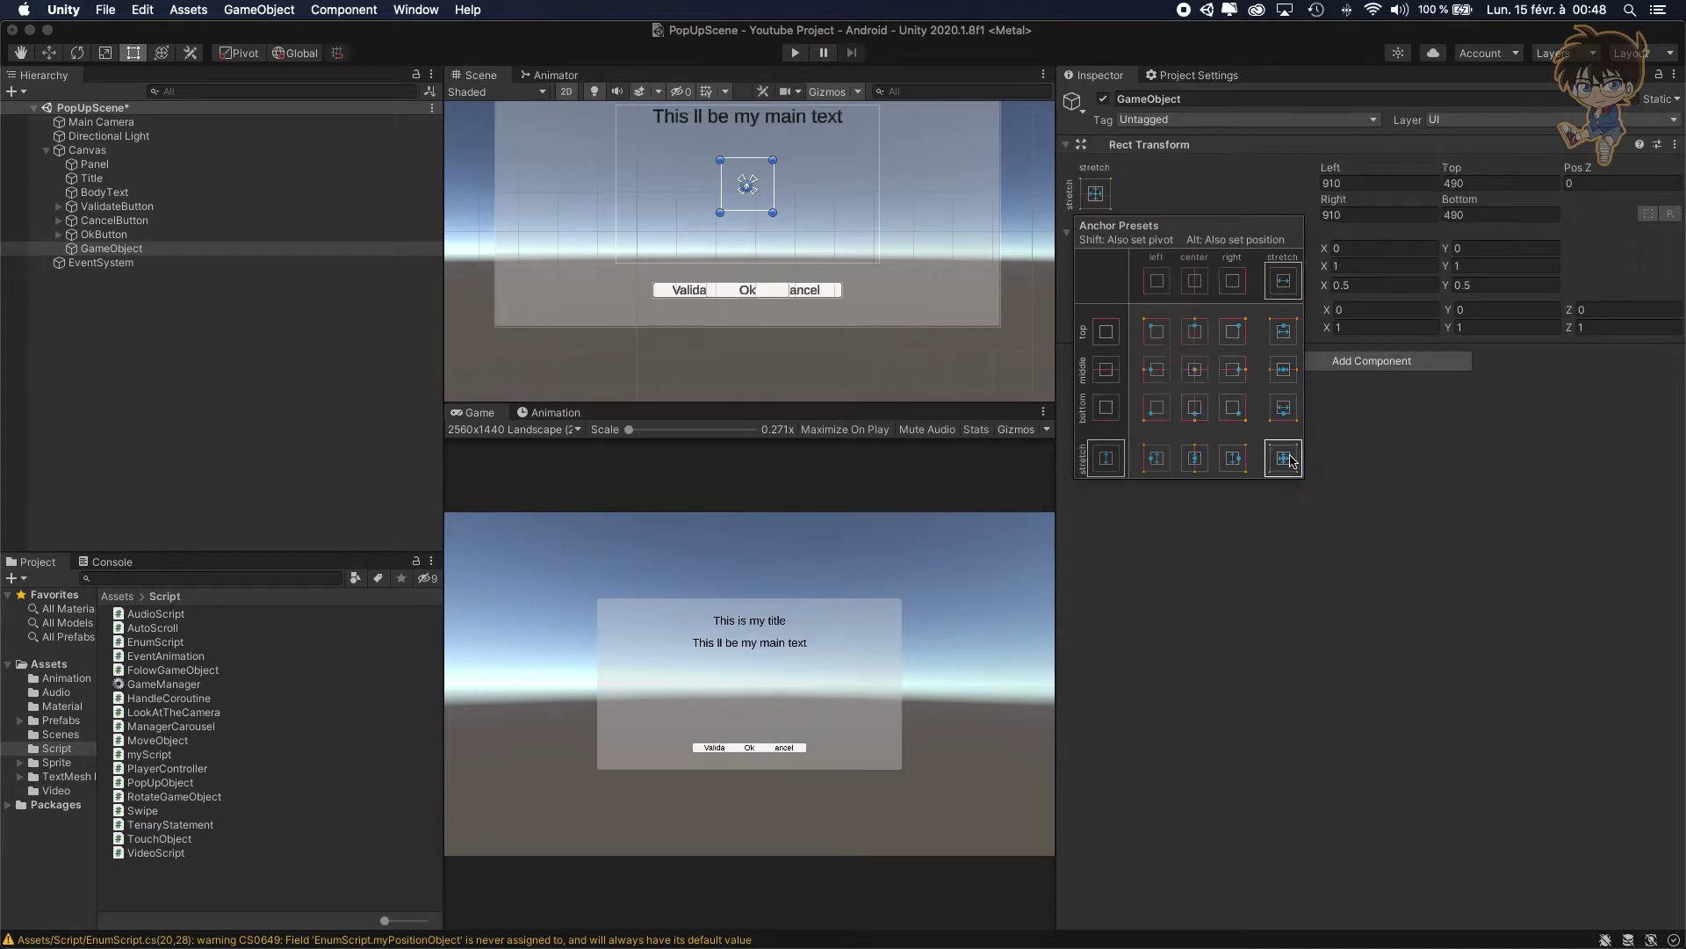
Set the object's Left, Top, Right and Bottom offsets to 0
left_click(1375, 216)
left_click(1375, 215)
type("0")
key("Tab")
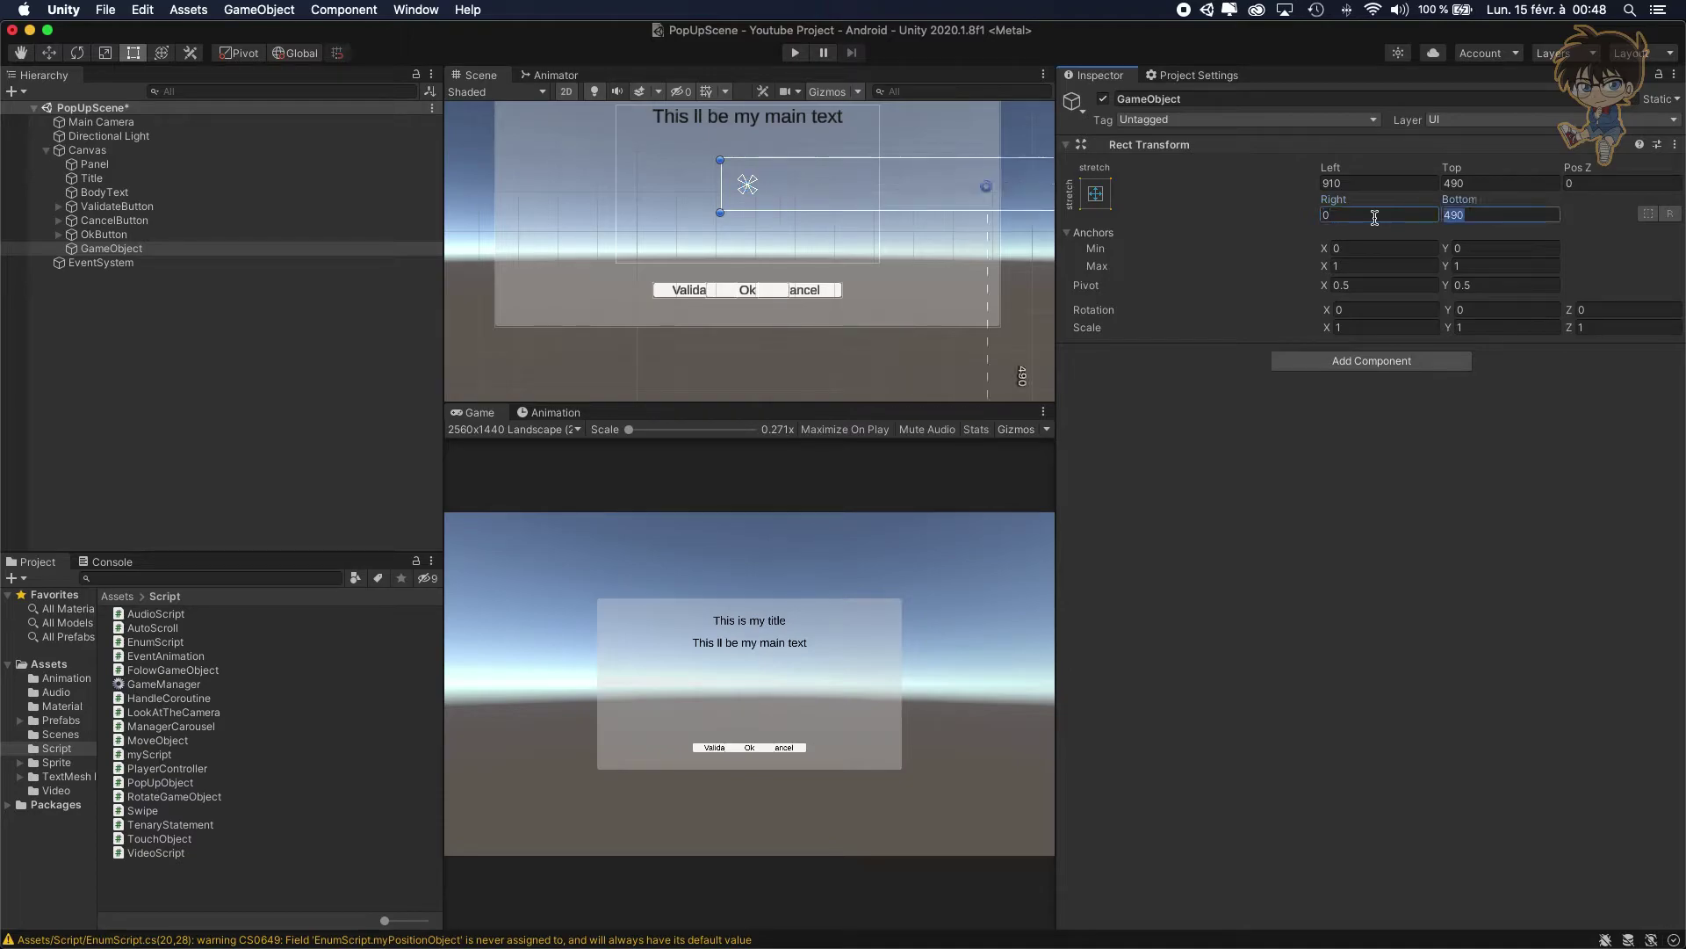
key("Return")
left_click(1363, 185)
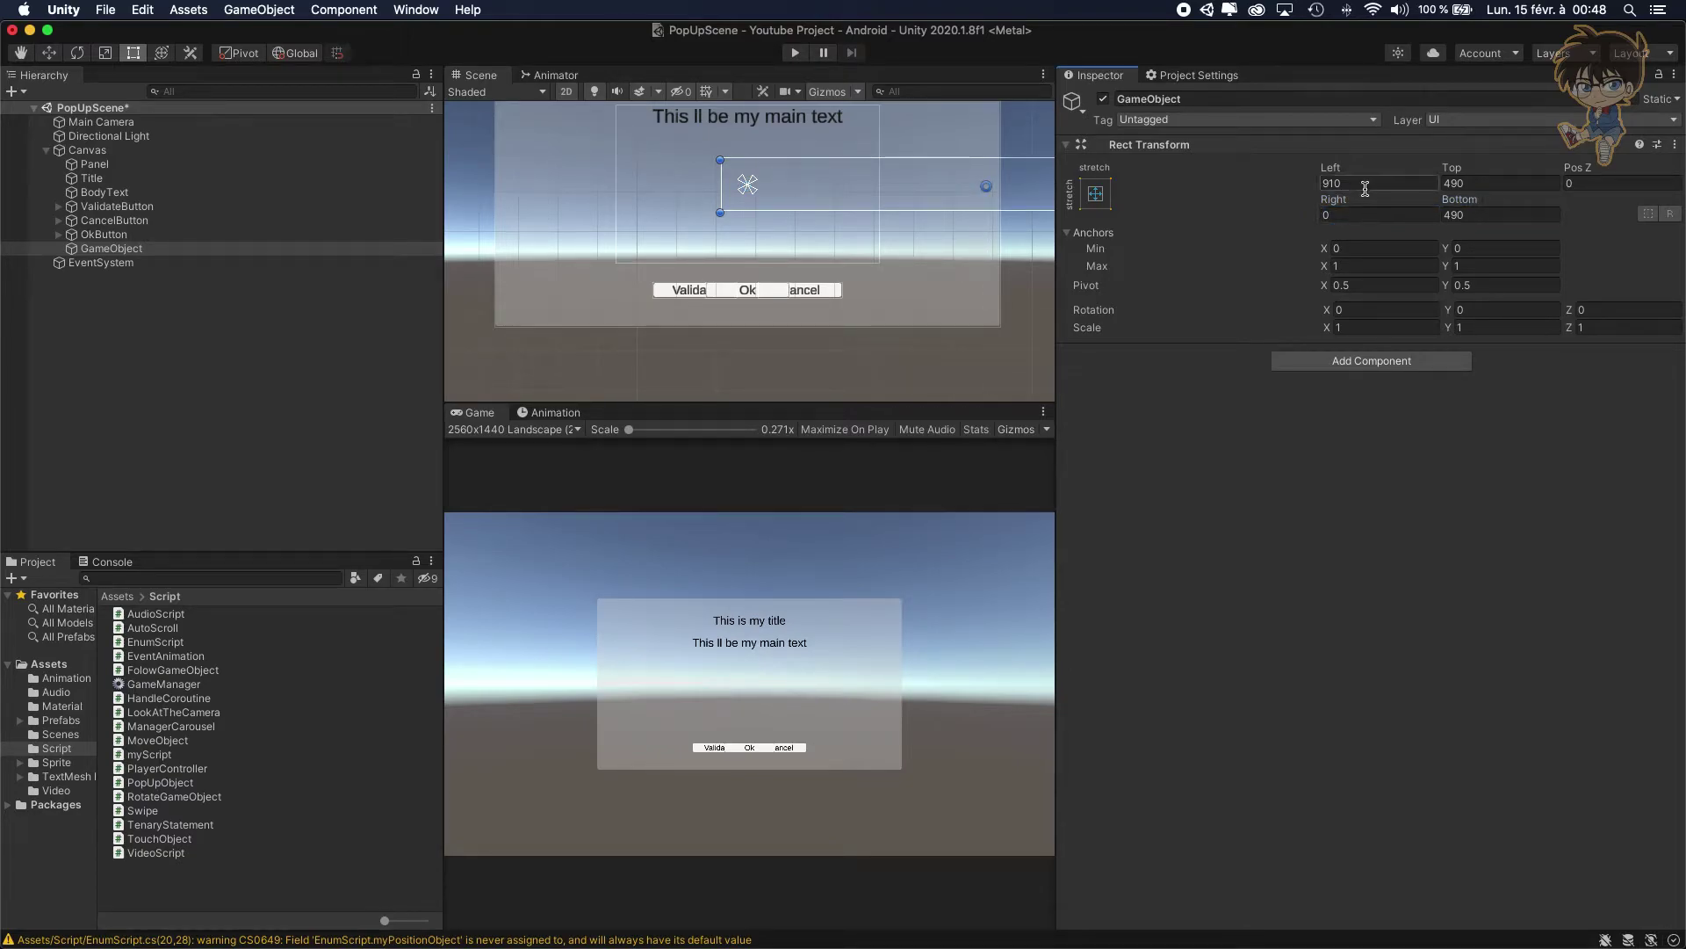
type("0")
key("Tab")
key("Tab")
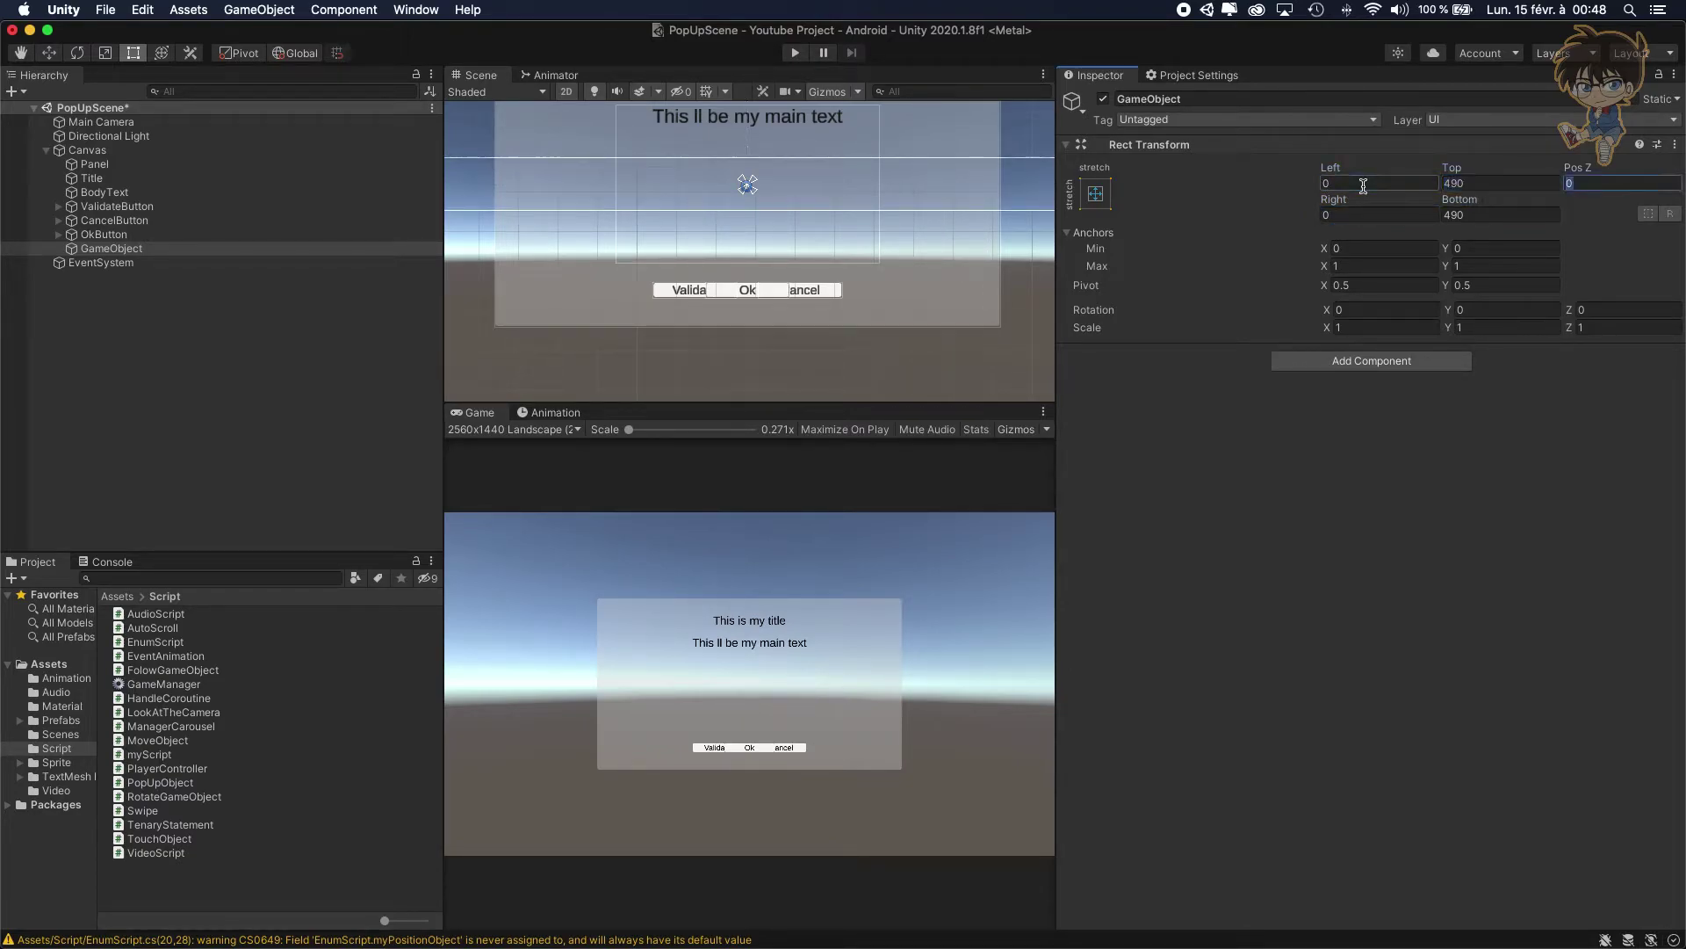
left_click(1510, 183)
type("0")
key("Tab")
key("Tab")
key("Tab")
type("0")
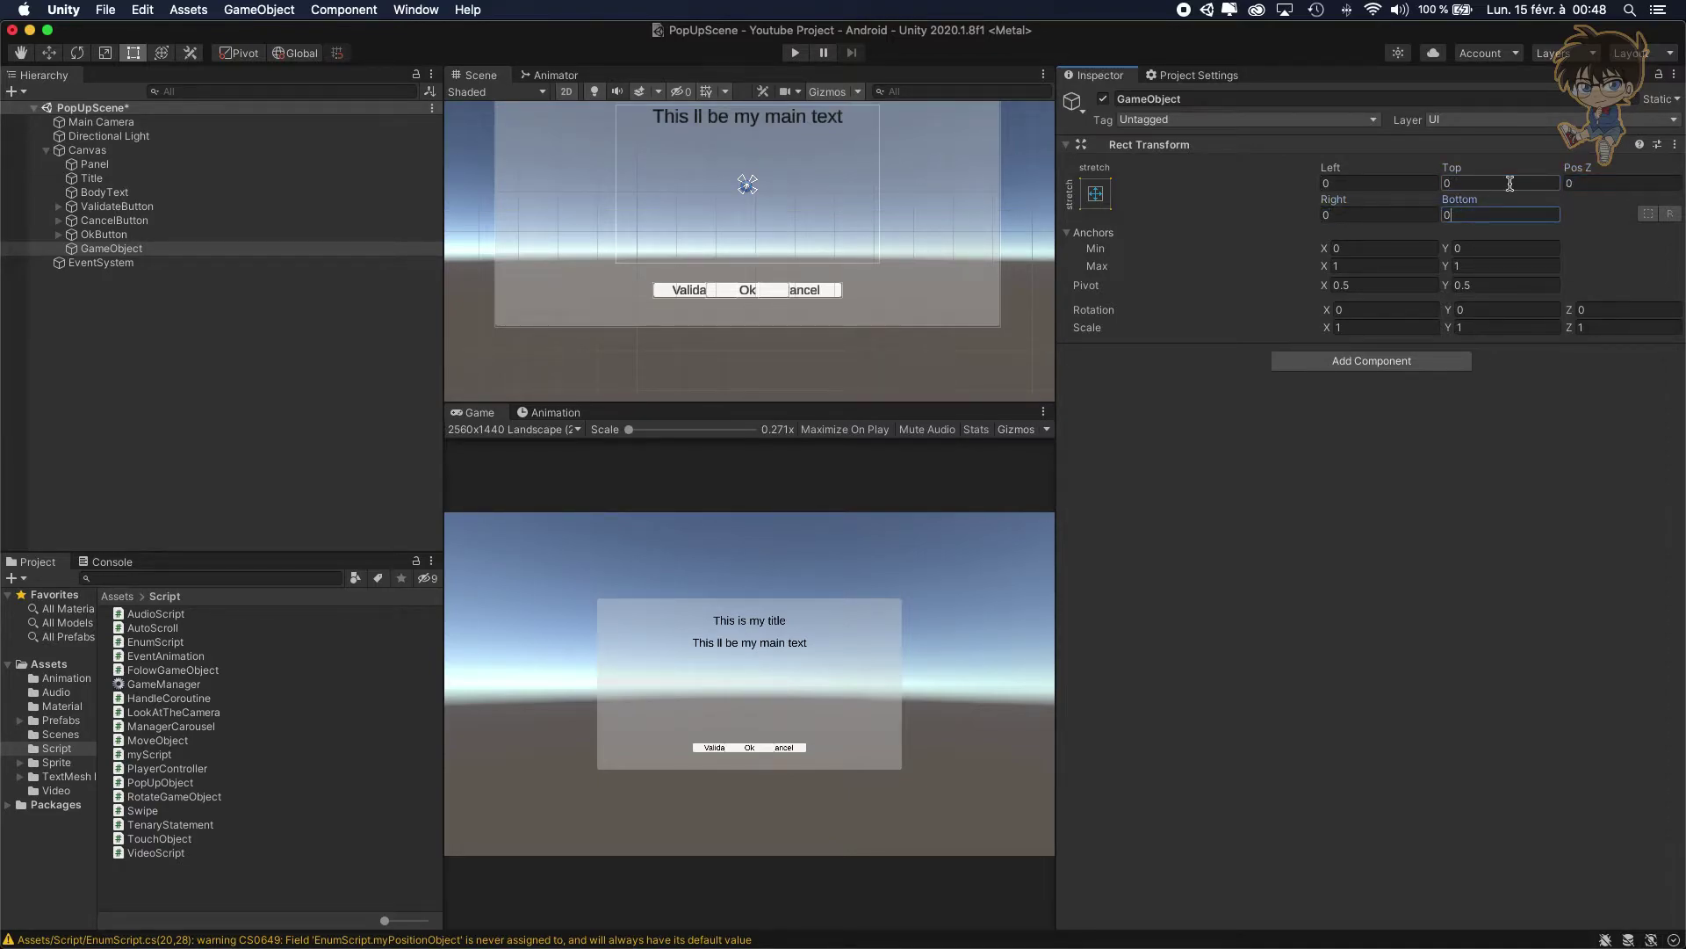
Rename the empty object to GenericPopUp
left_click(139, 250)
key("Return")
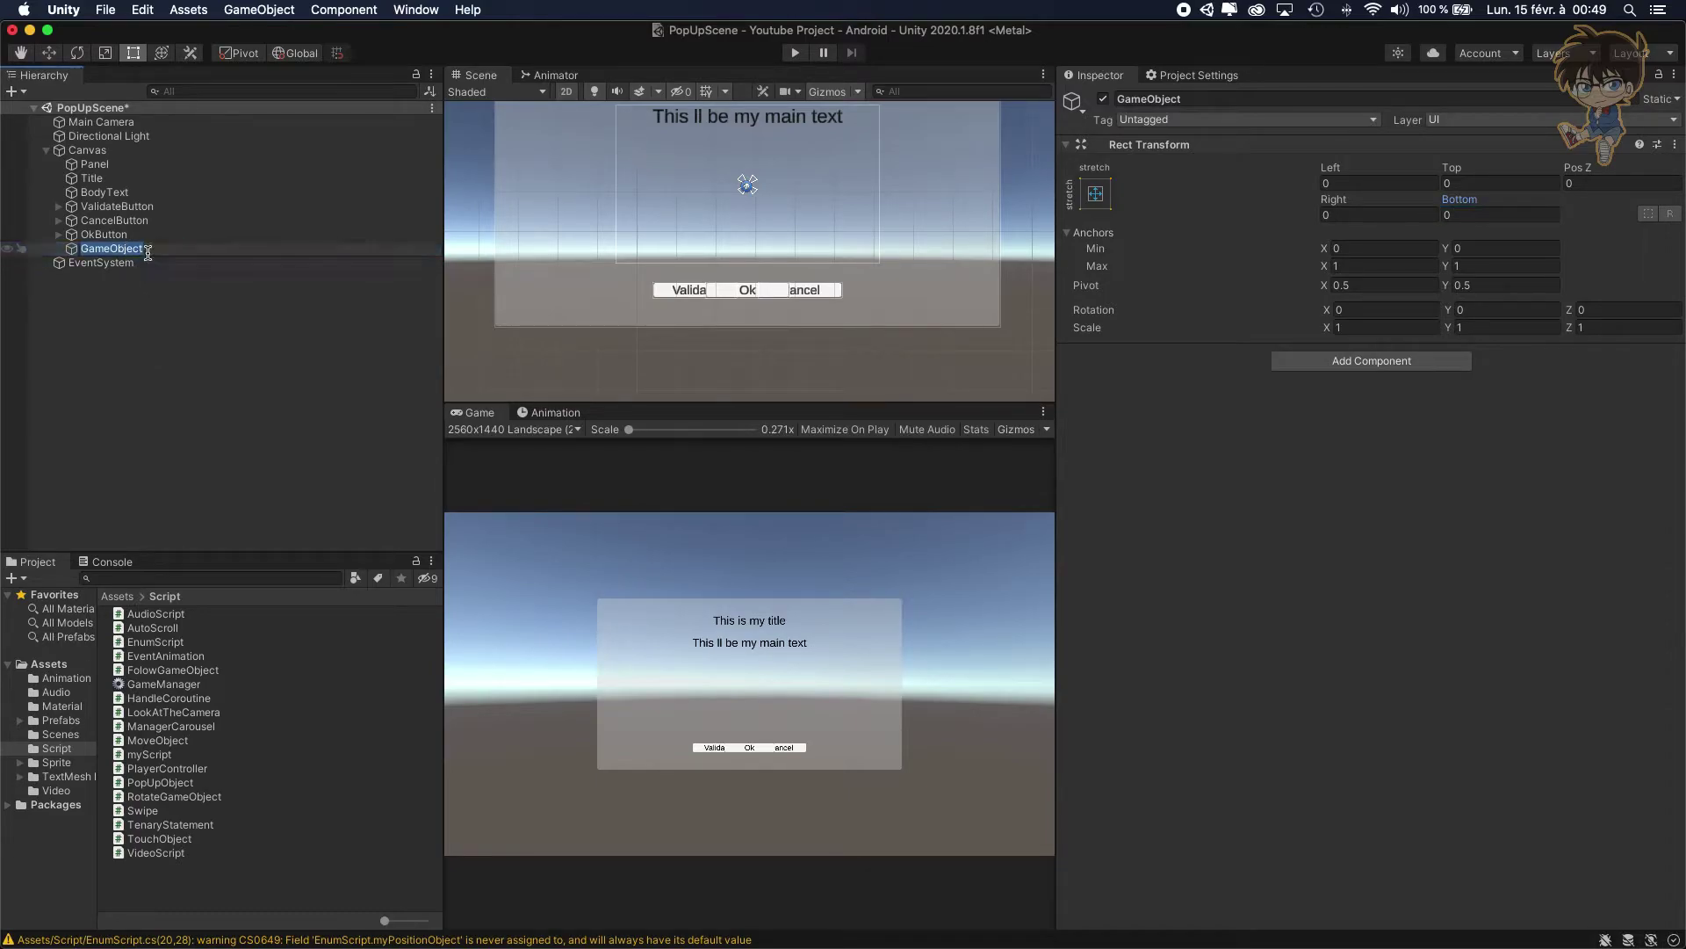
type("GenericPopUp")
key("Return")
Drag Panel, Title, BodyText, ValidateButton, CancelButton and OkButton into GenericPopUp, then collapse it
left_click(114, 234)
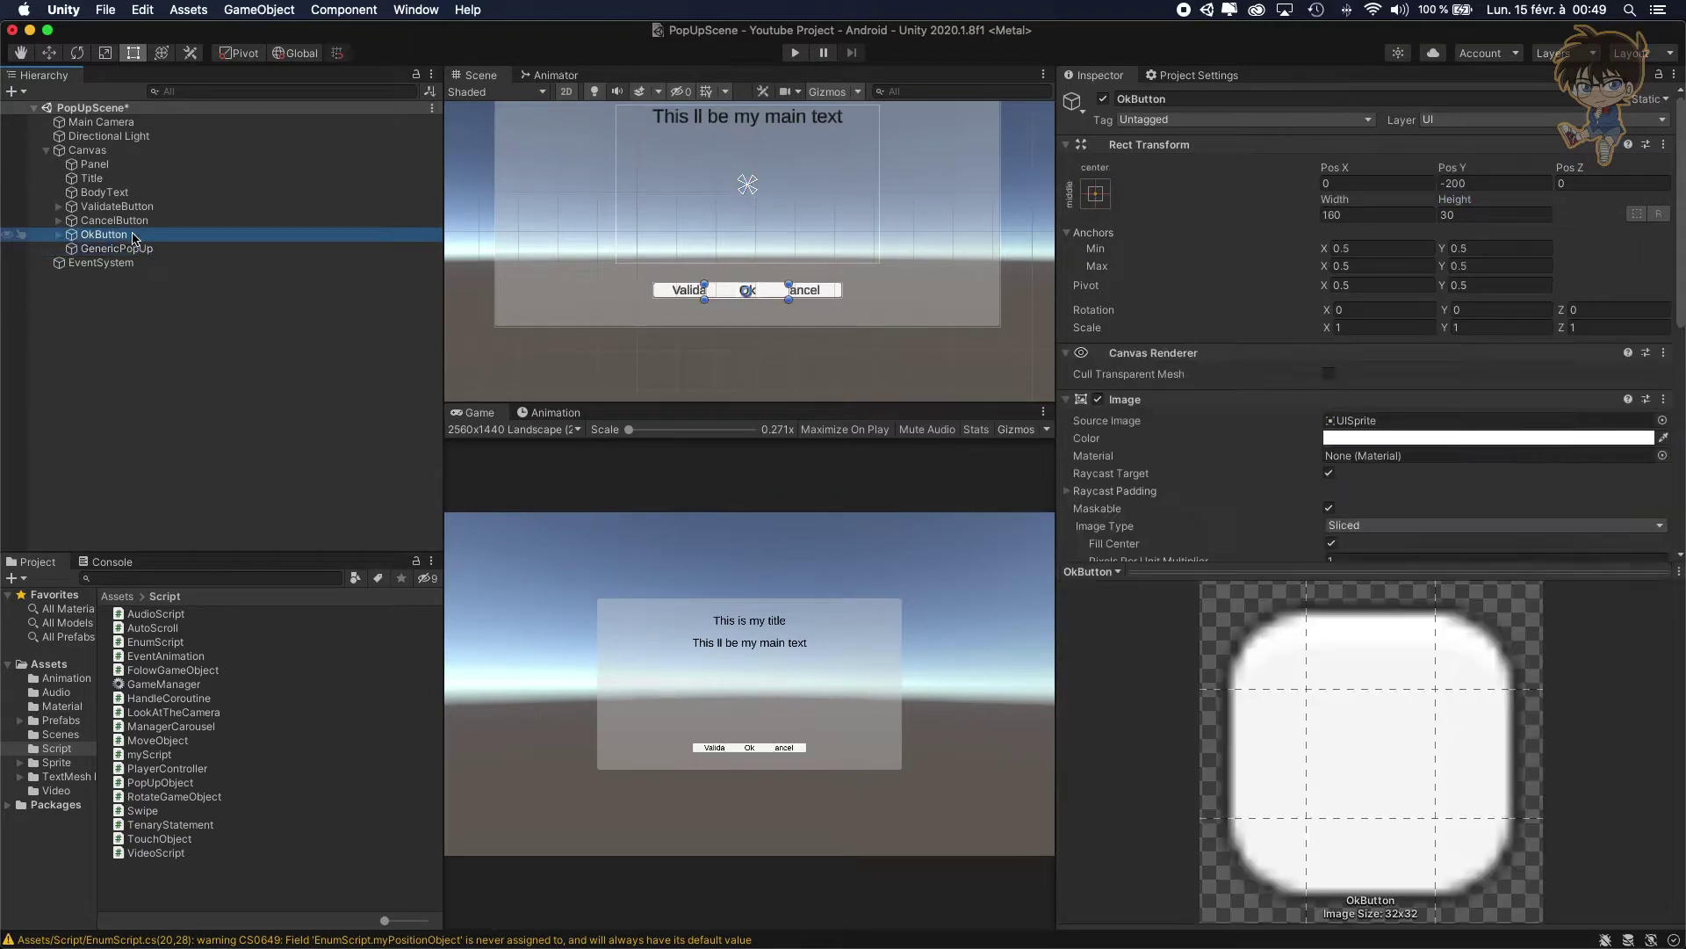
left_click(102, 167, "shift")
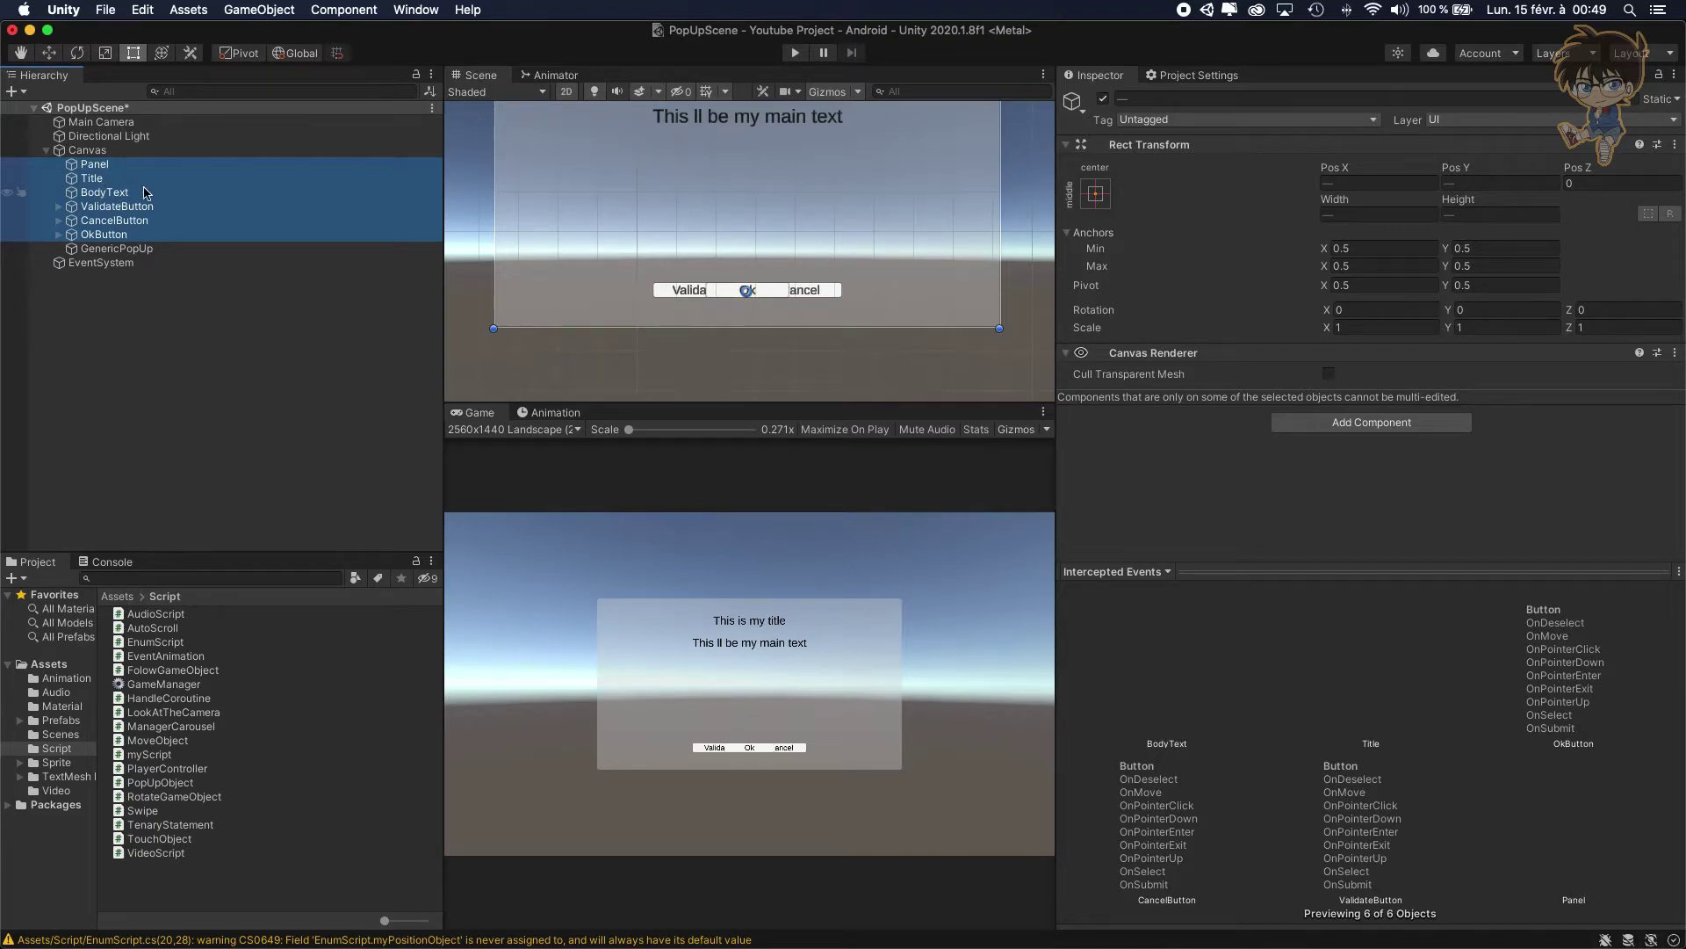
left_click_drag(124, 172, 137, 249)
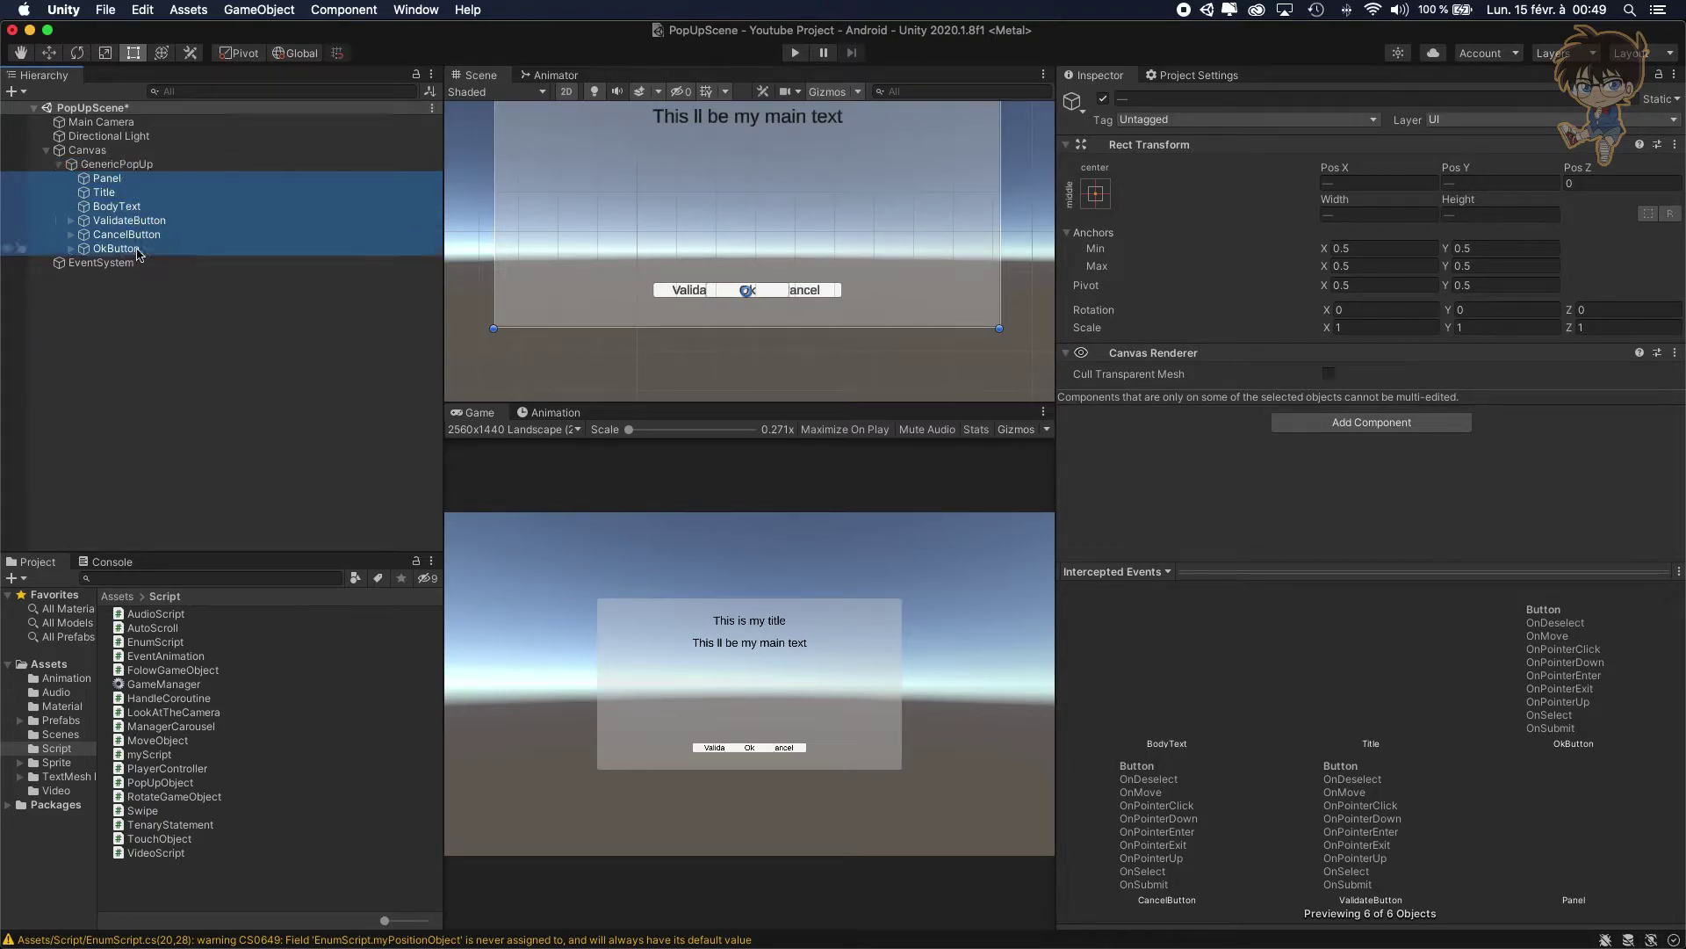
left_click(117, 164)
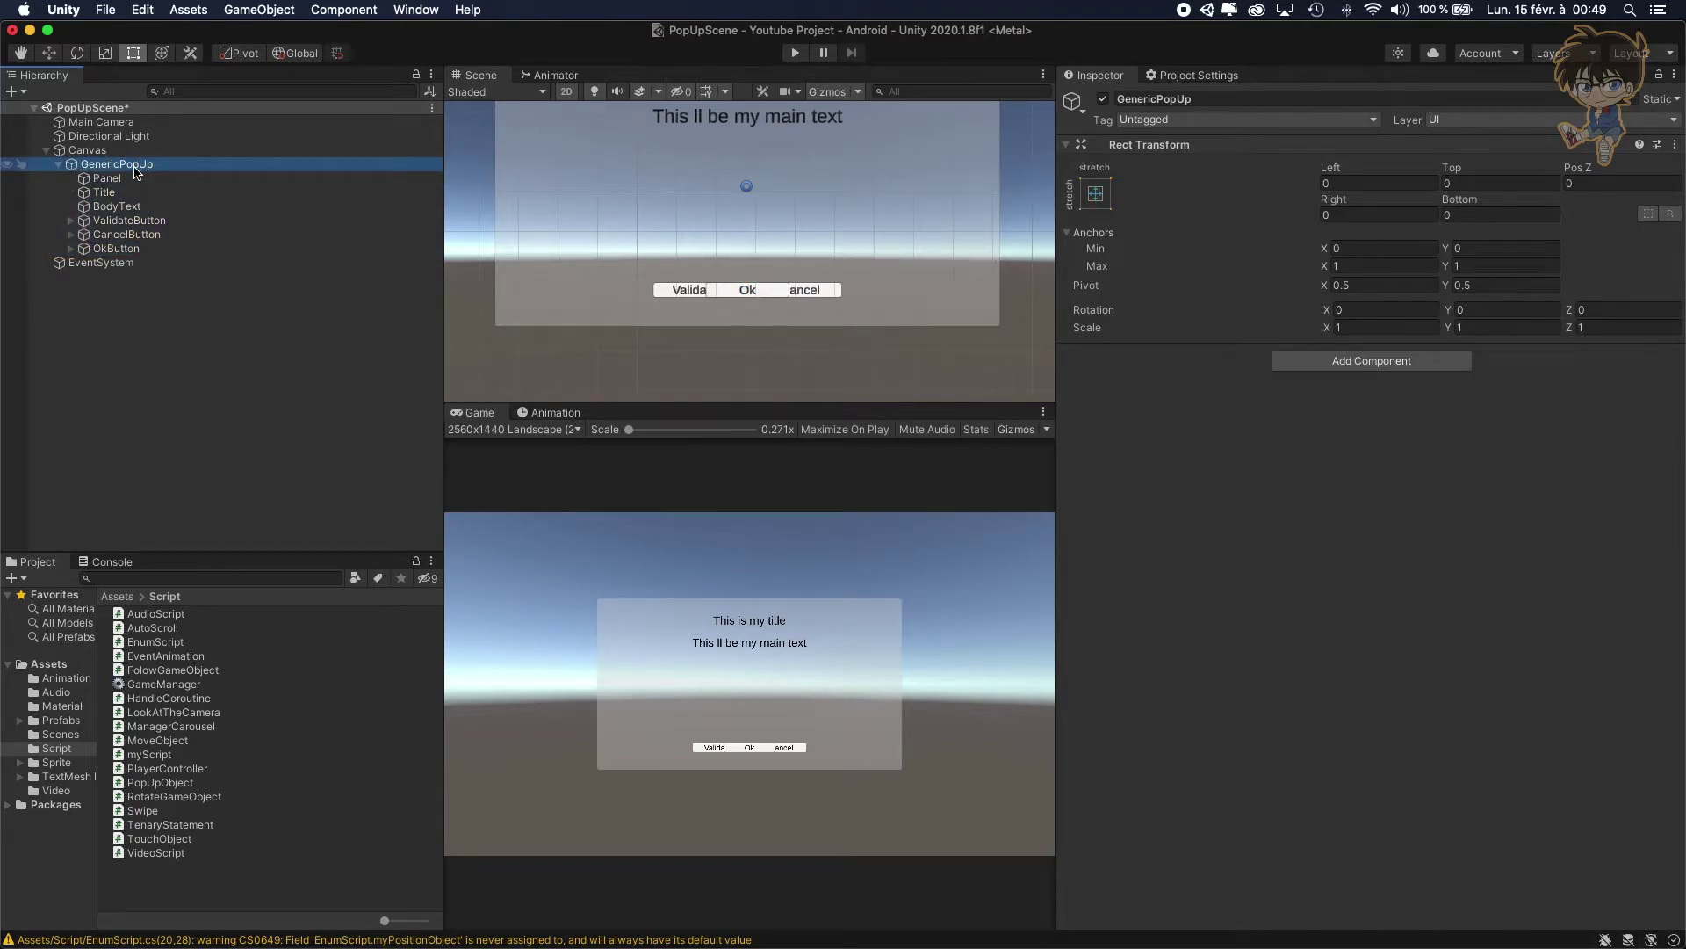
left_click(59, 164)
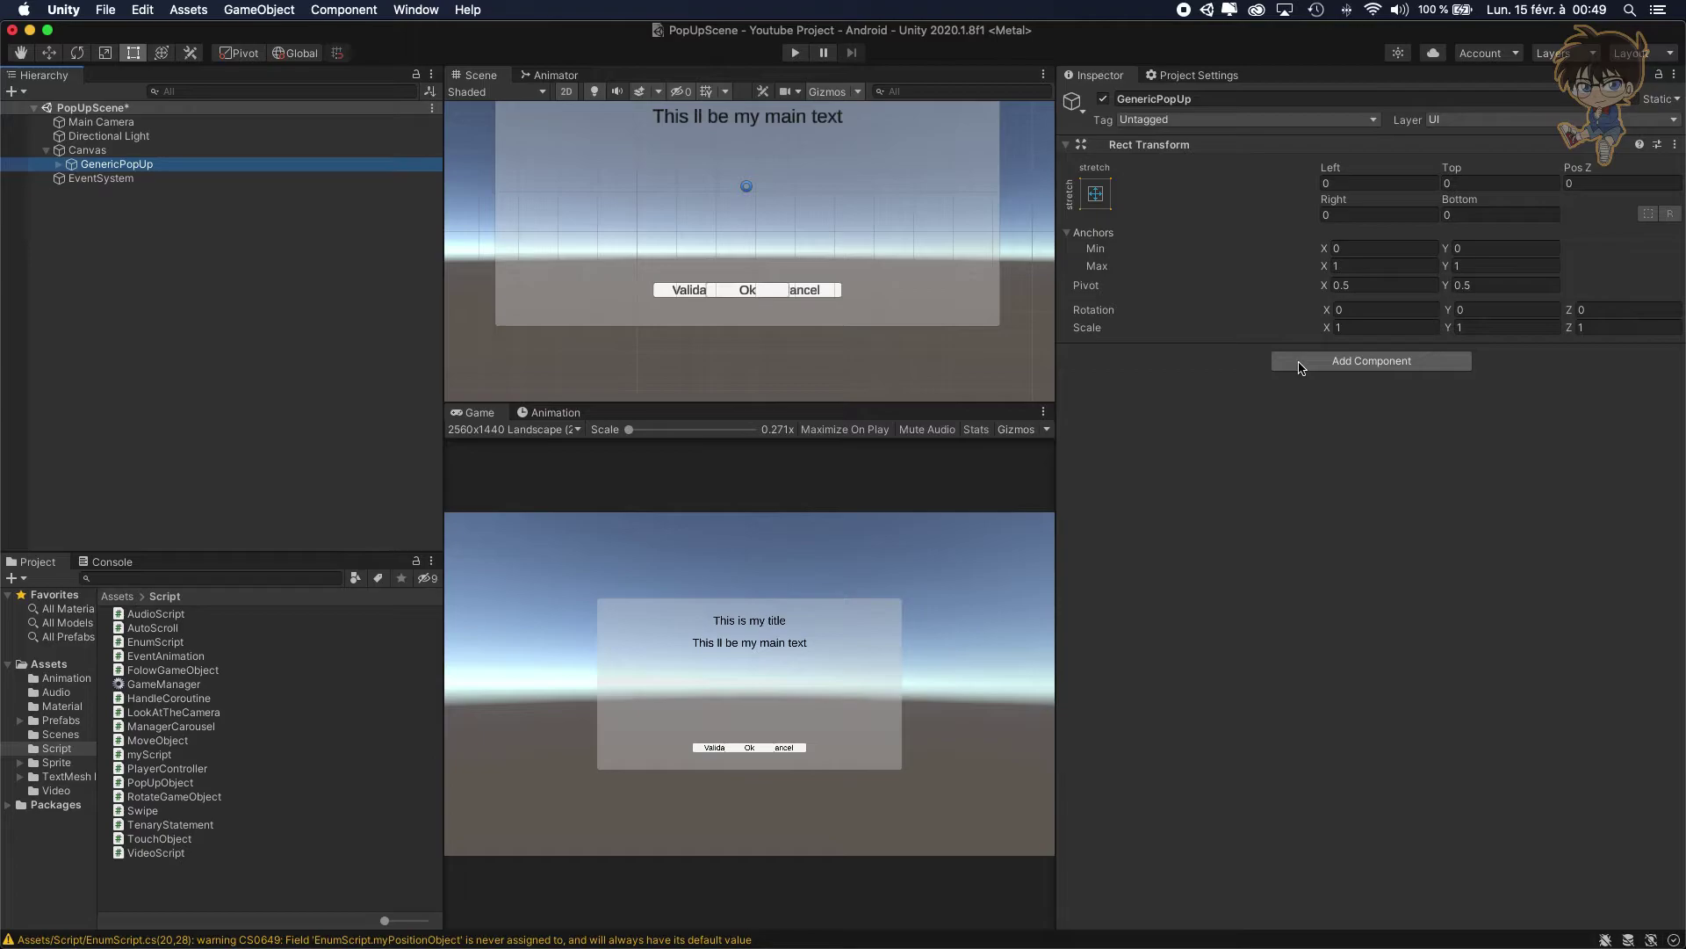
Open the Animation window from the Window menu
left_click(416, 10)
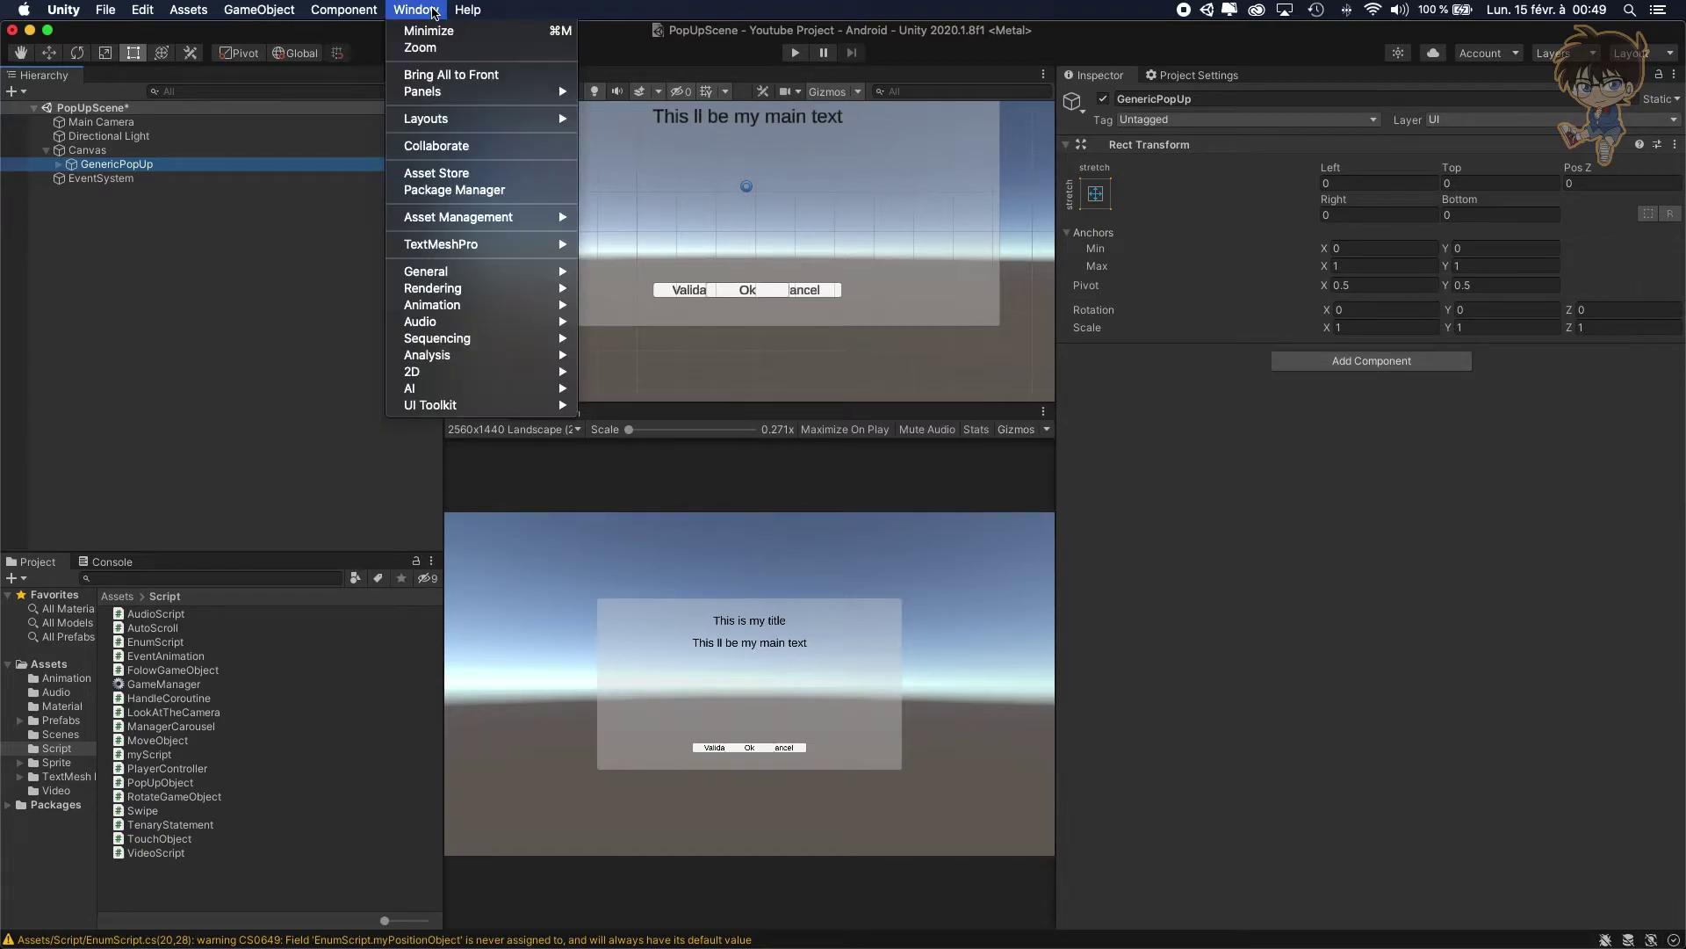
mouse_move(507, 304)
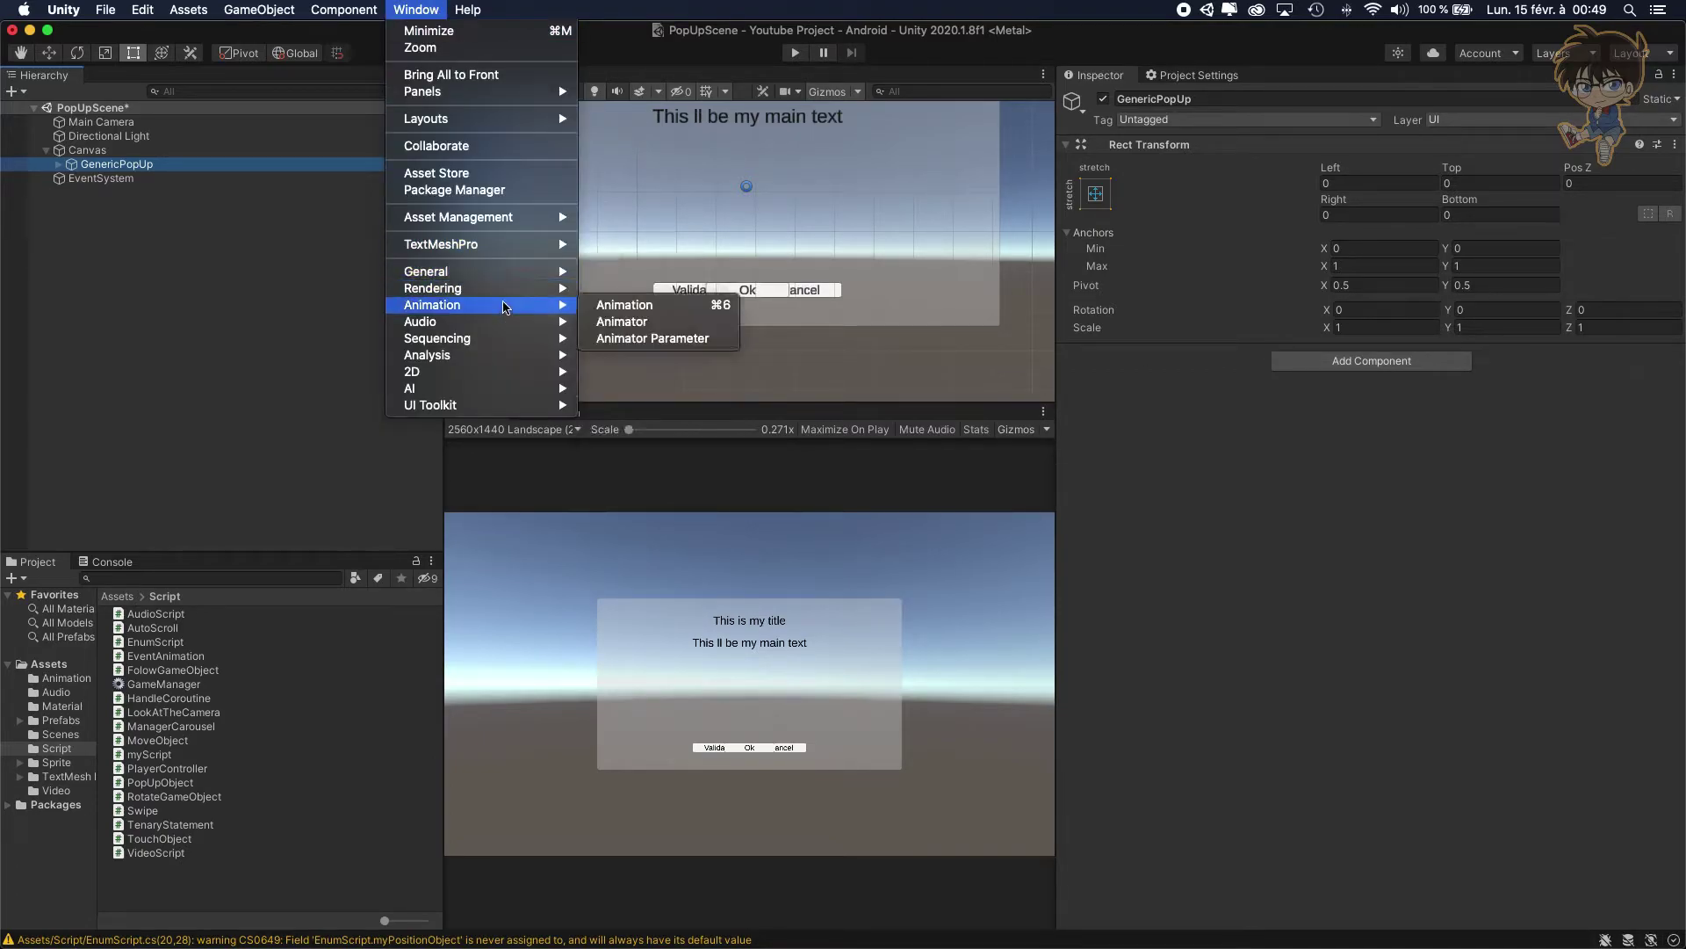
left_click(629, 307)
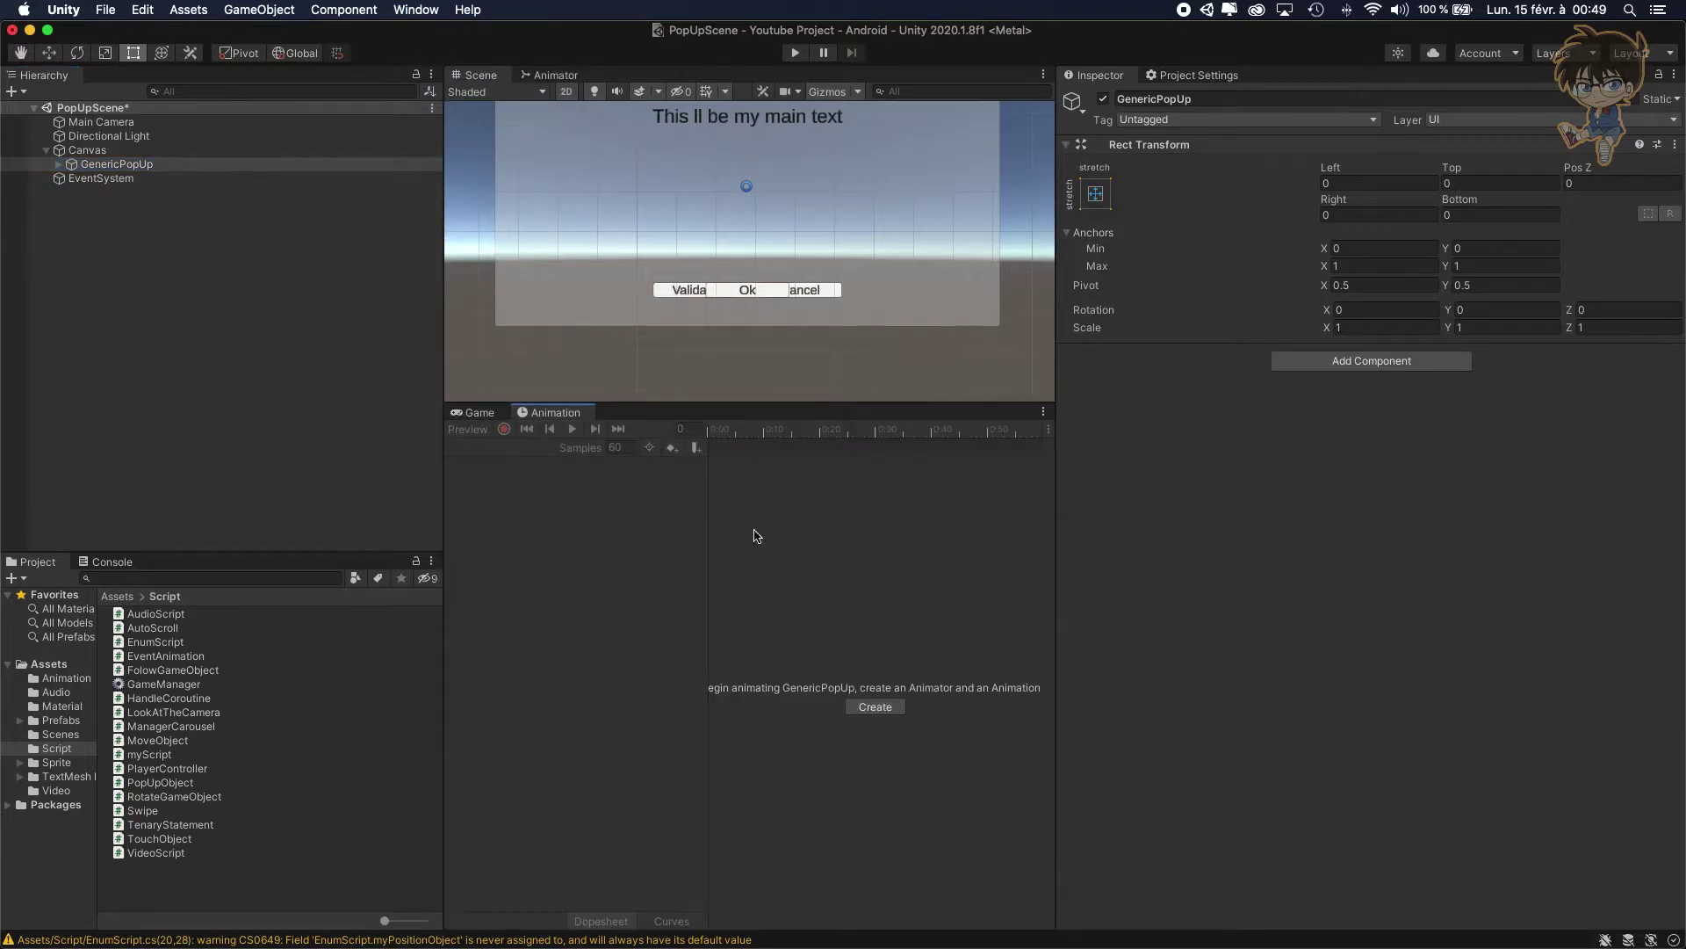
Create a GenericPopUp animation clip named OpenPopUp, saved in Assets/Animation
left_click(867, 716)
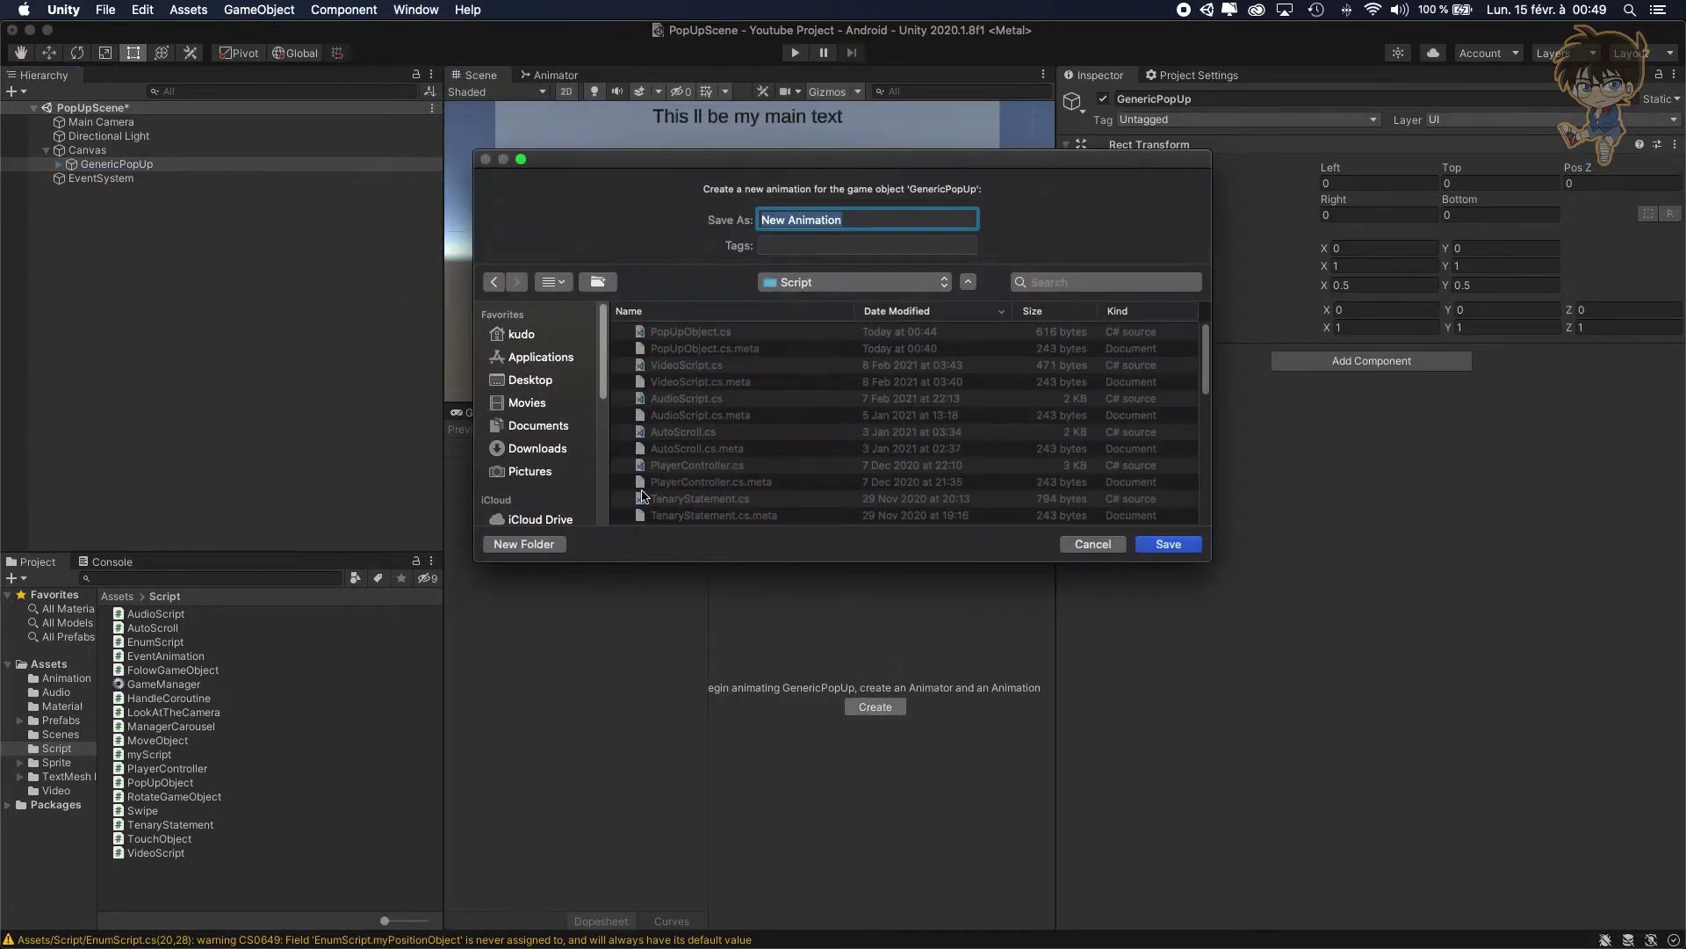
left_click(845, 283)
left_click(844, 300)
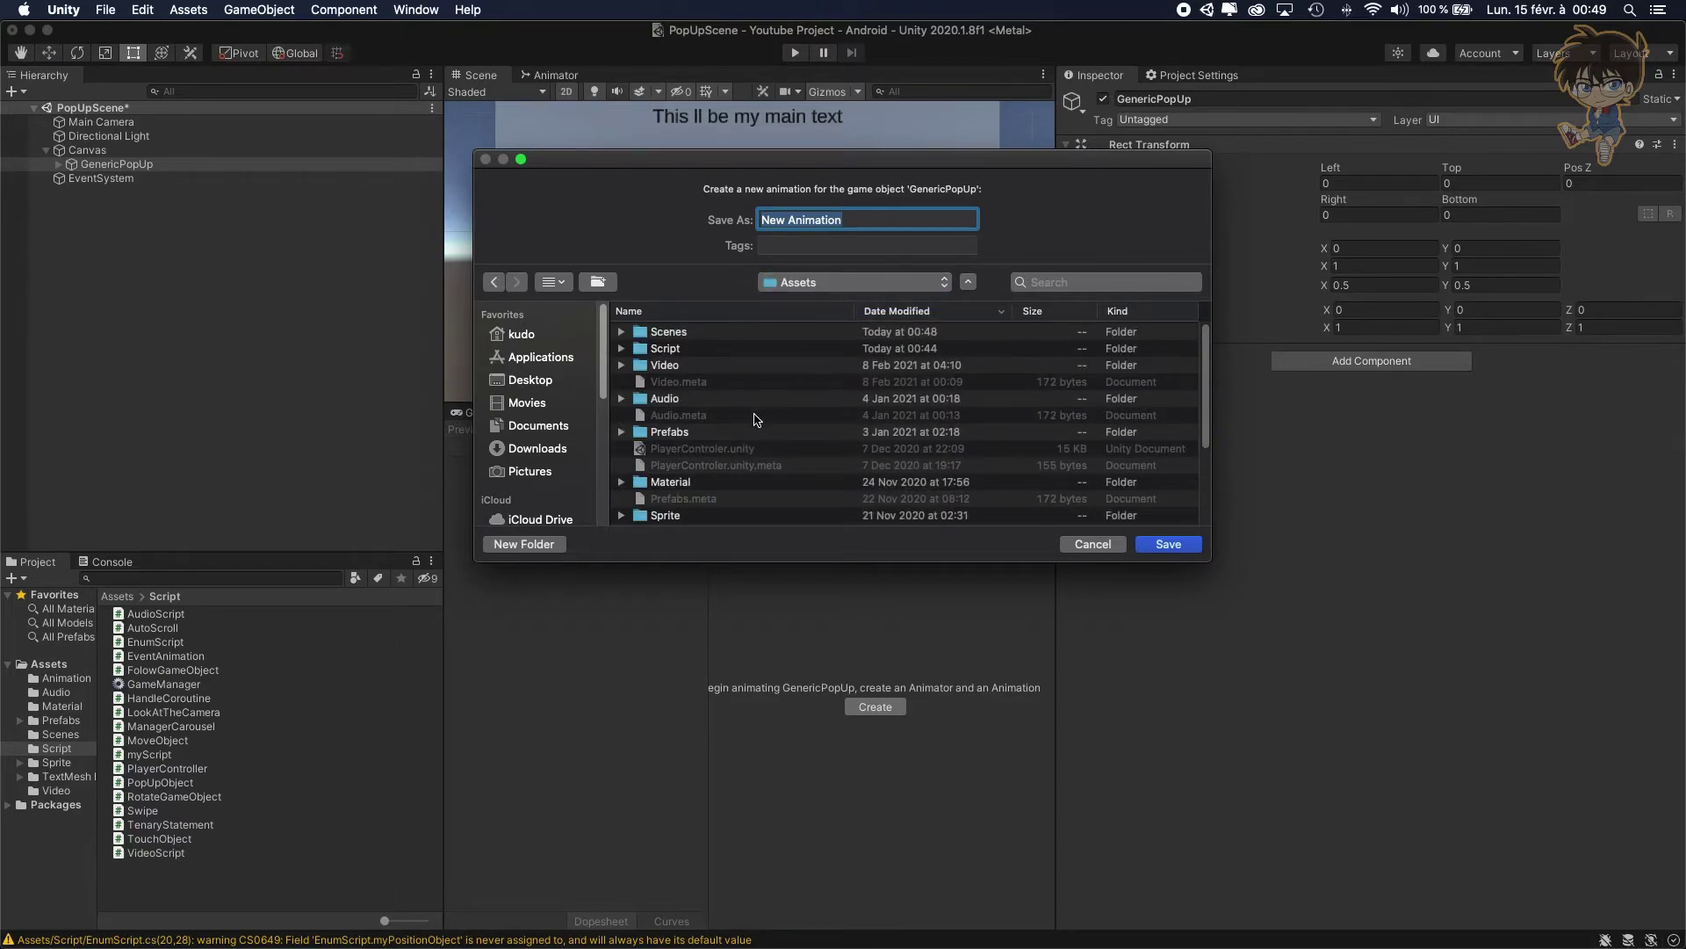
scroll(755, 419, "down", 2)
scroll(755, 420, "down", 5)
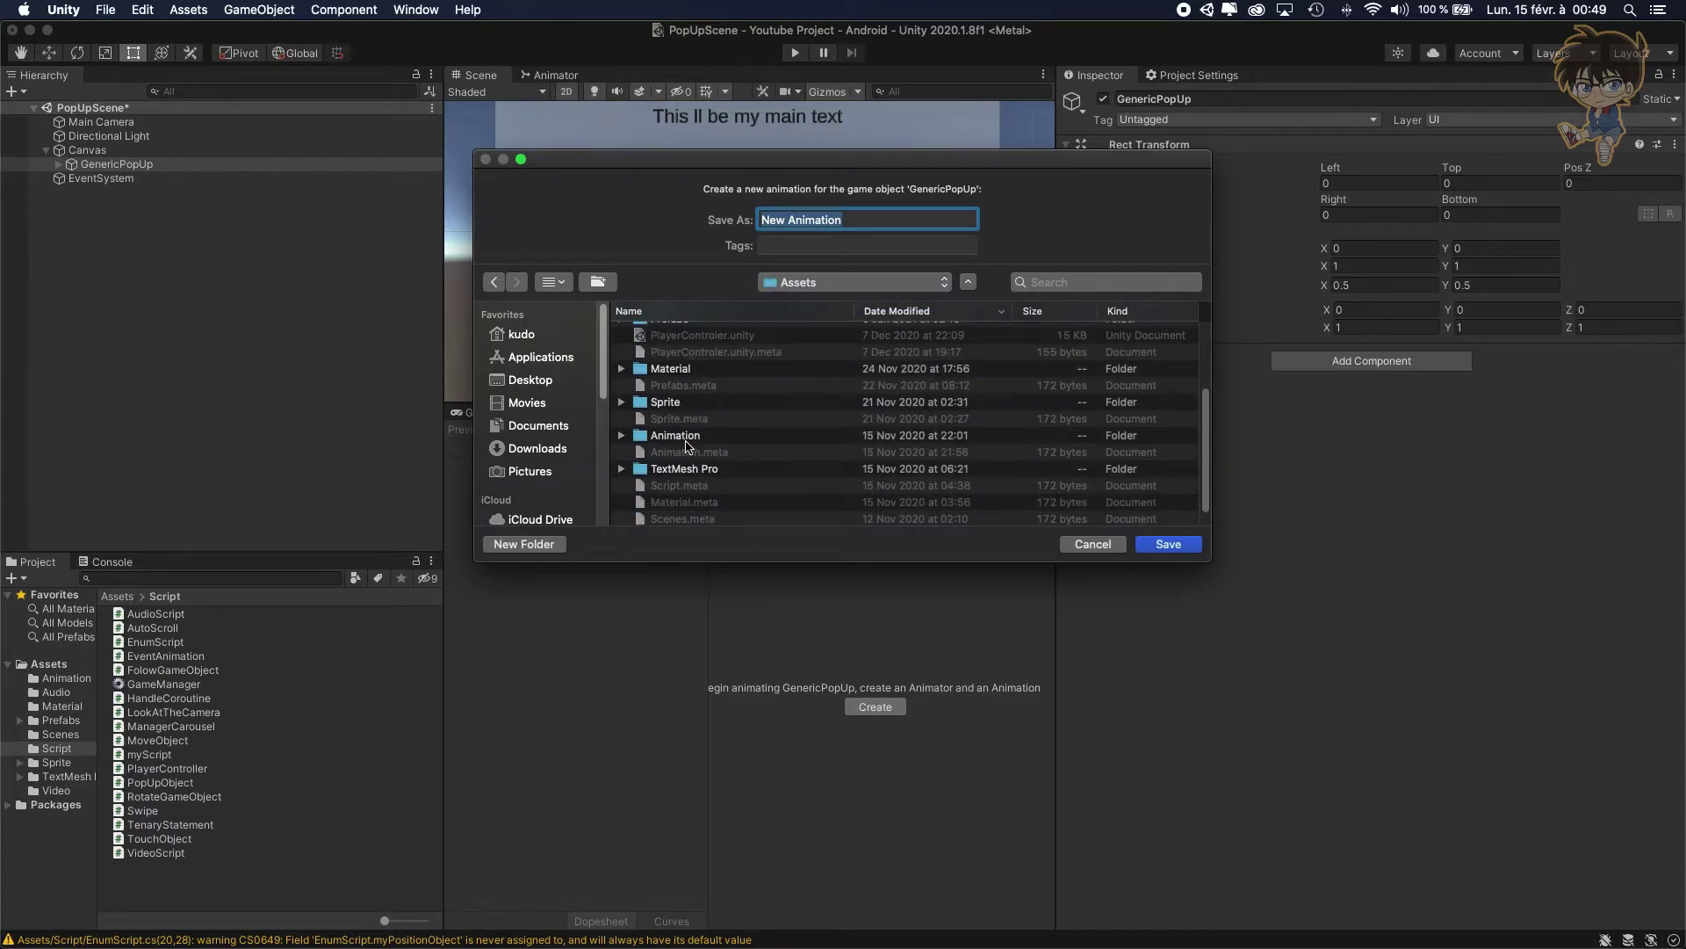
left_click(677, 436)
double_click(686, 439)
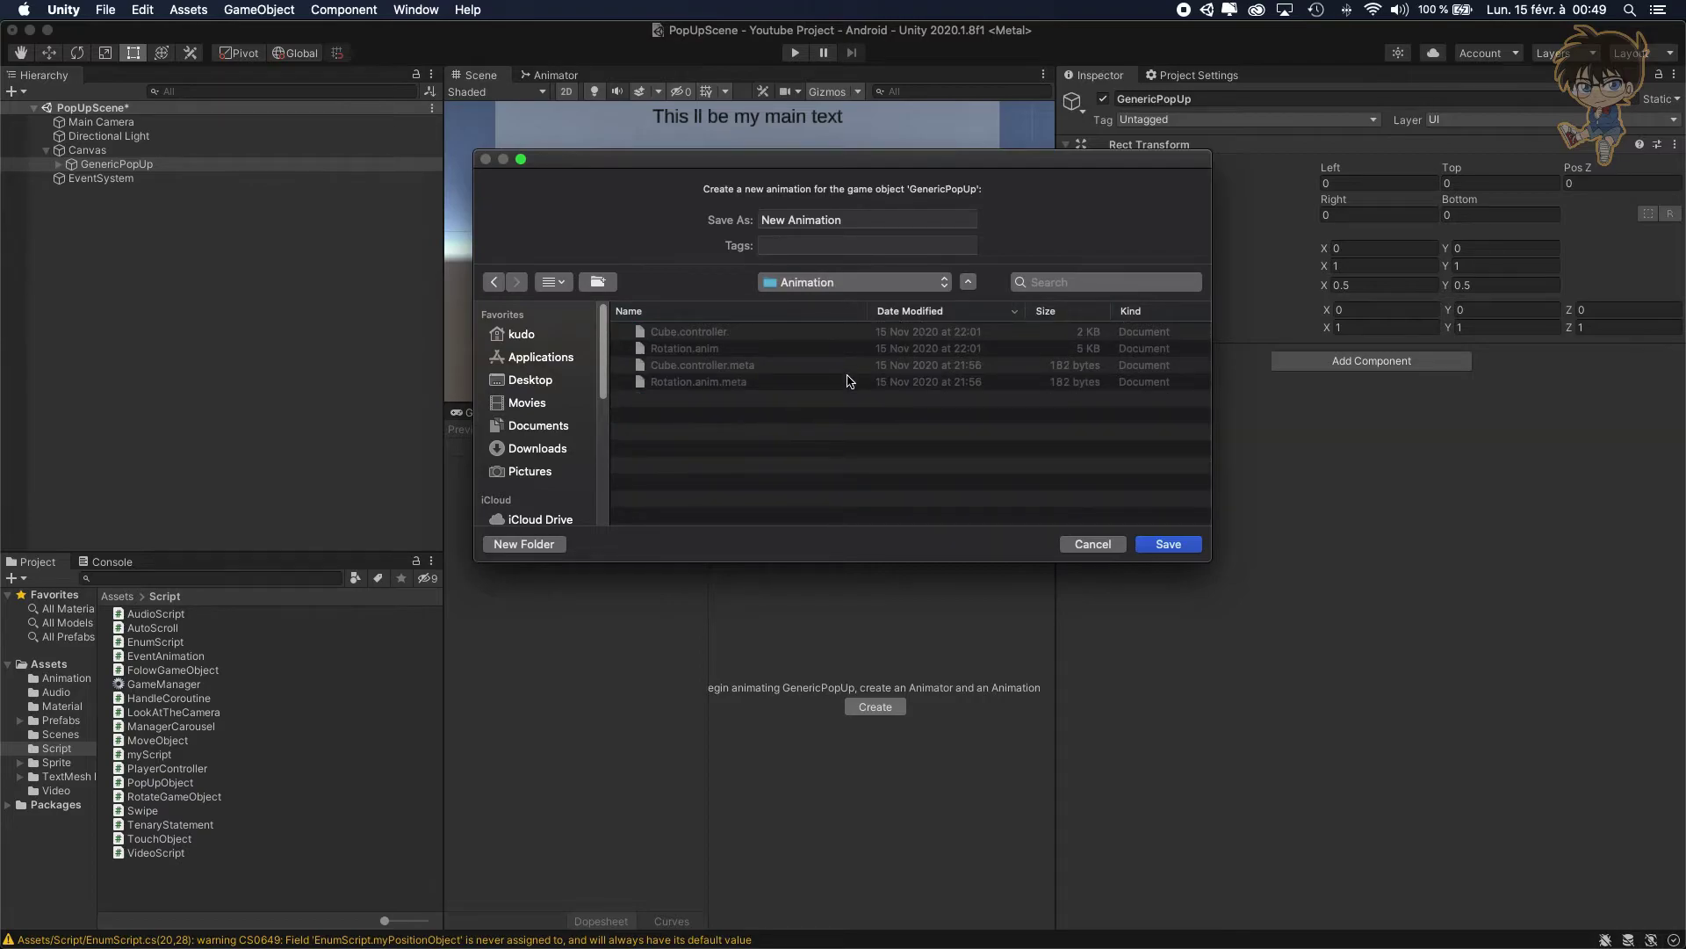
triple_click(867, 220)
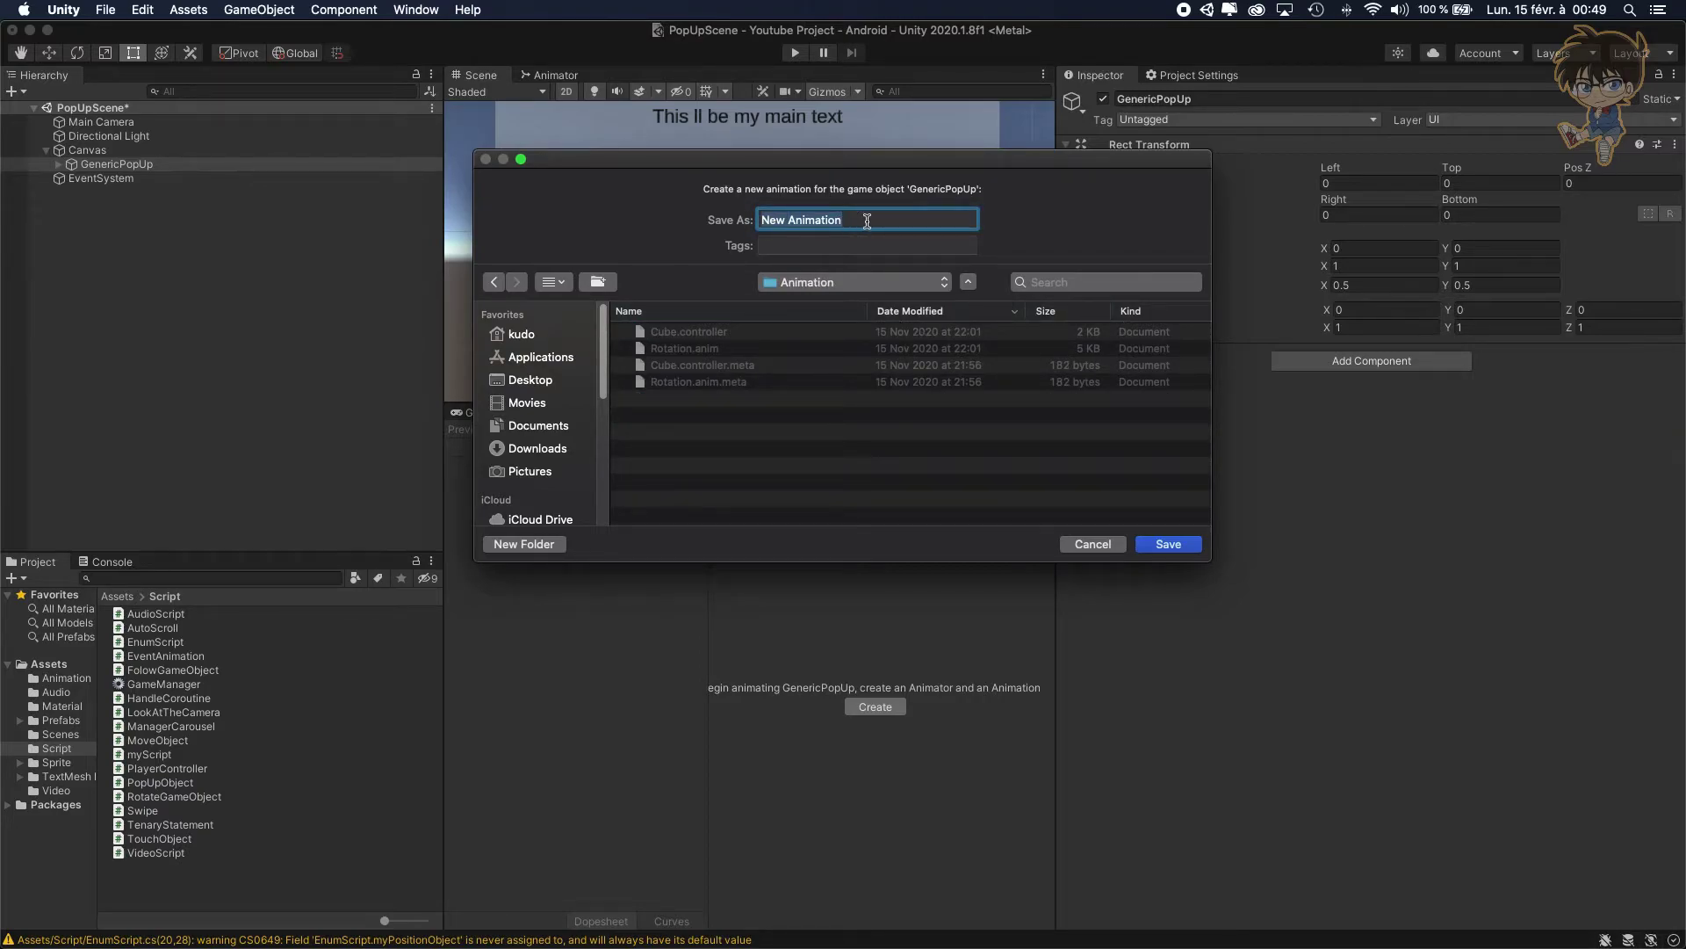
type("OpenPopUp")
left_click(1145, 545)
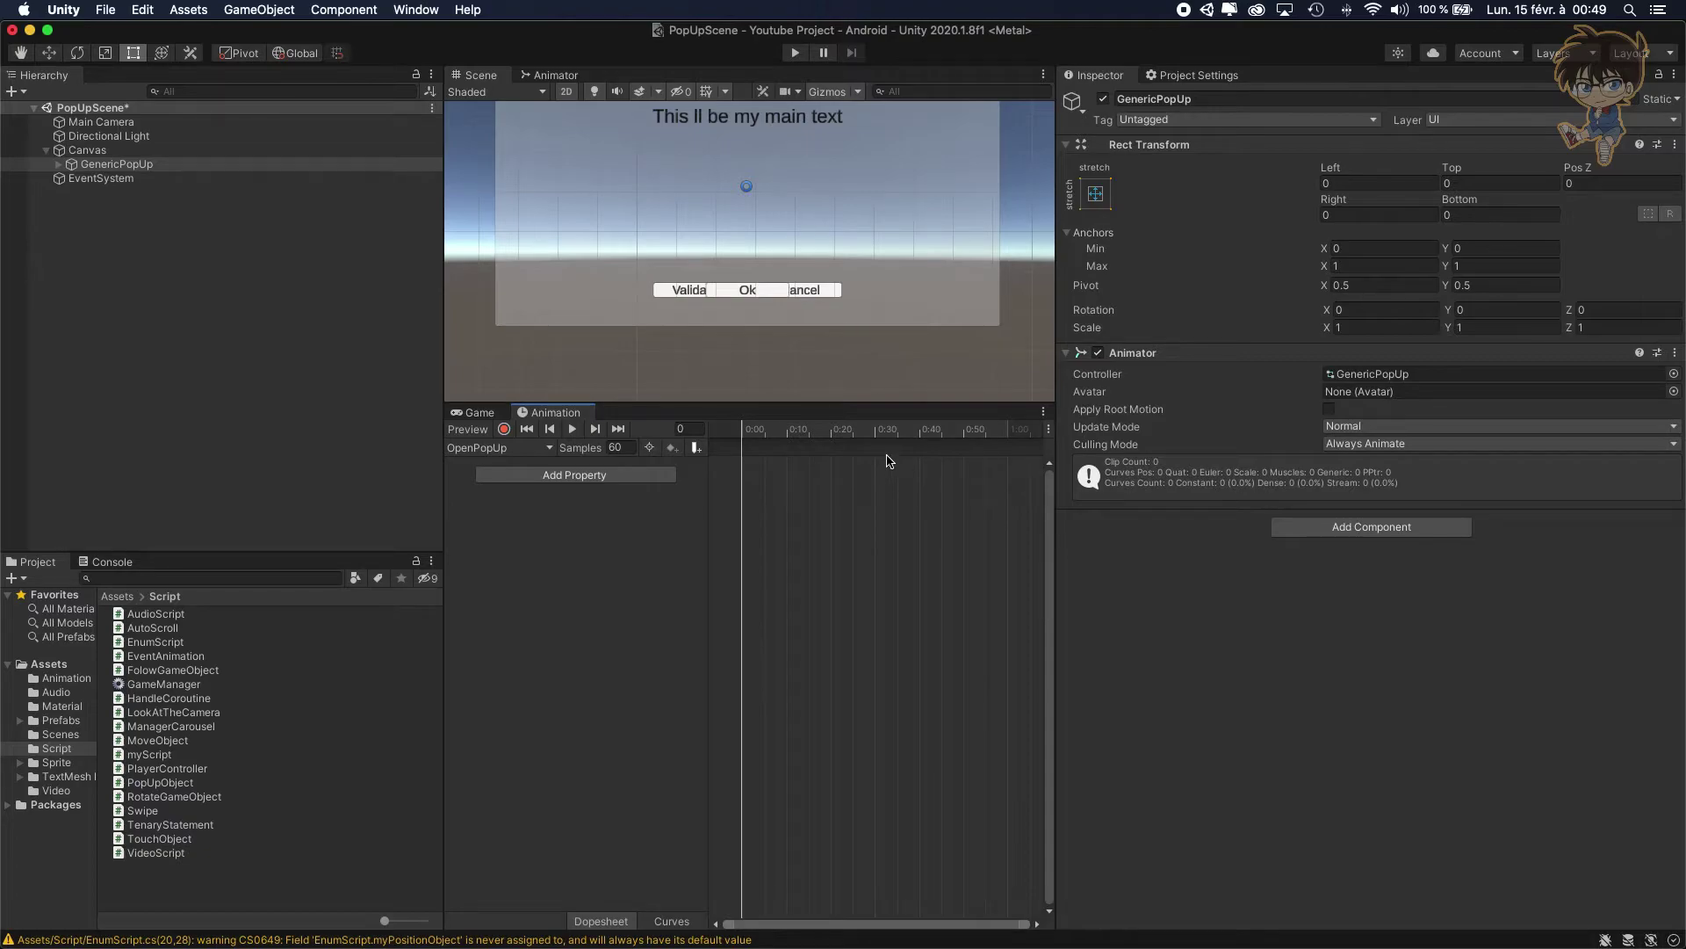
Start recording and key GenericPopUp's Scale at 0 on frame 0
left_click_drag(440, 475, 242, 474)
left_click(304, 430)
left_click(1370, 326)
type("0")
key("Tab")
type("0")
key("Tab")
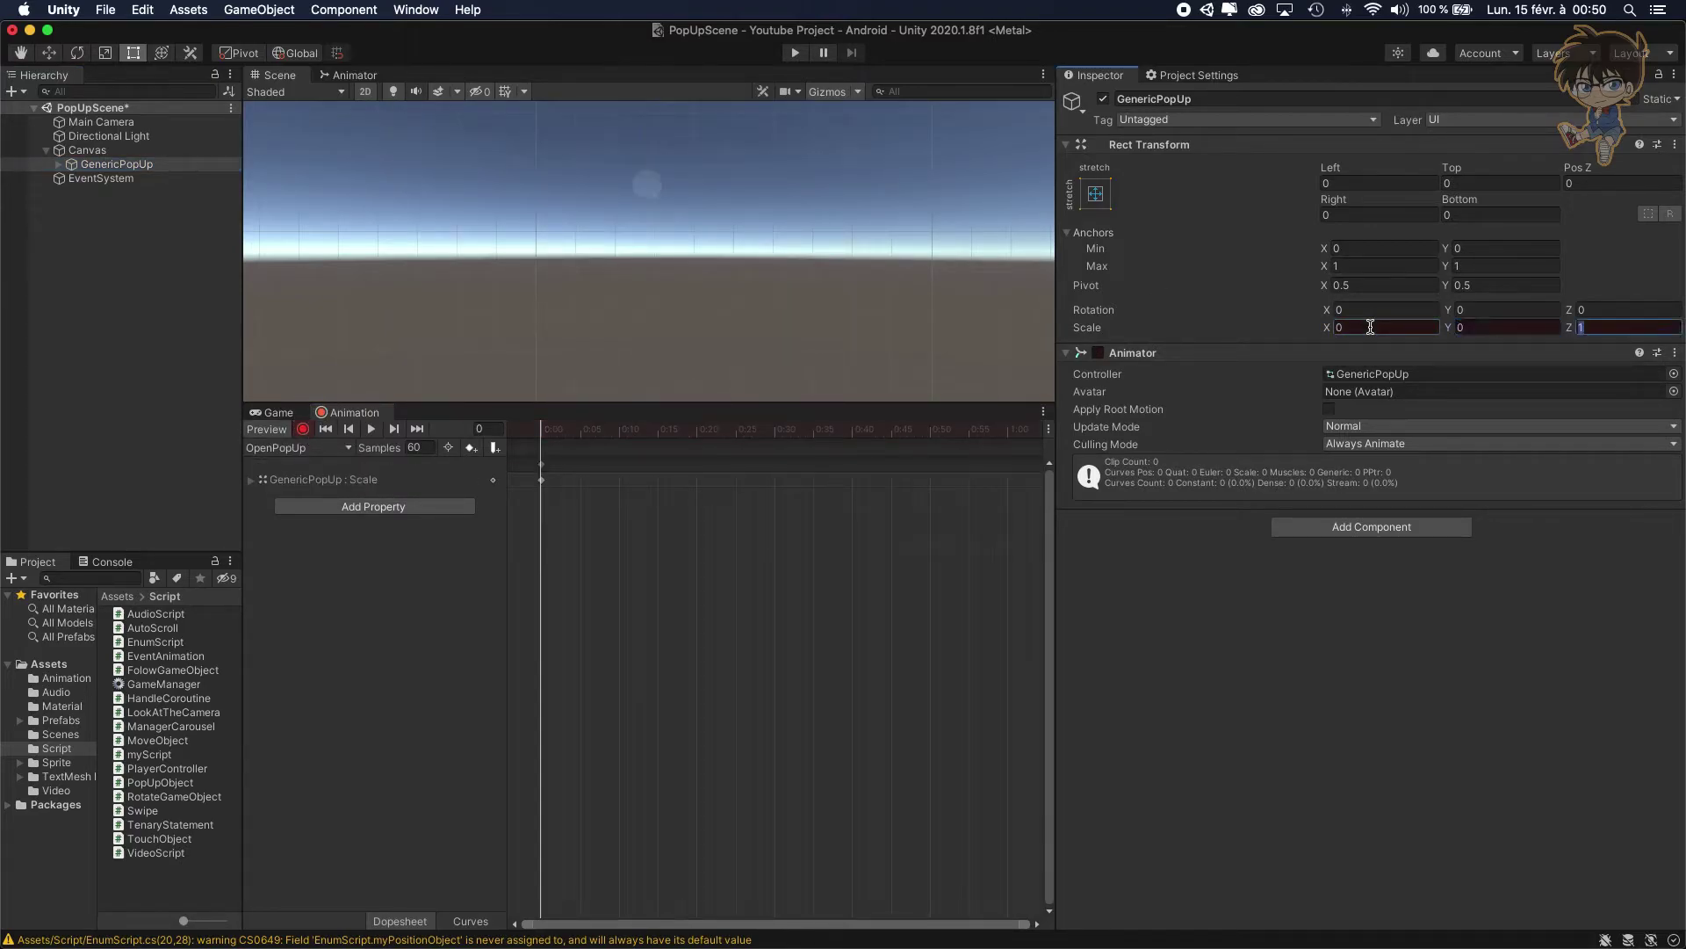
Key GenericPopUp's Scale X, Y and Z at 1 on frame 30
left_click_drag(541, 428, 774, 441)
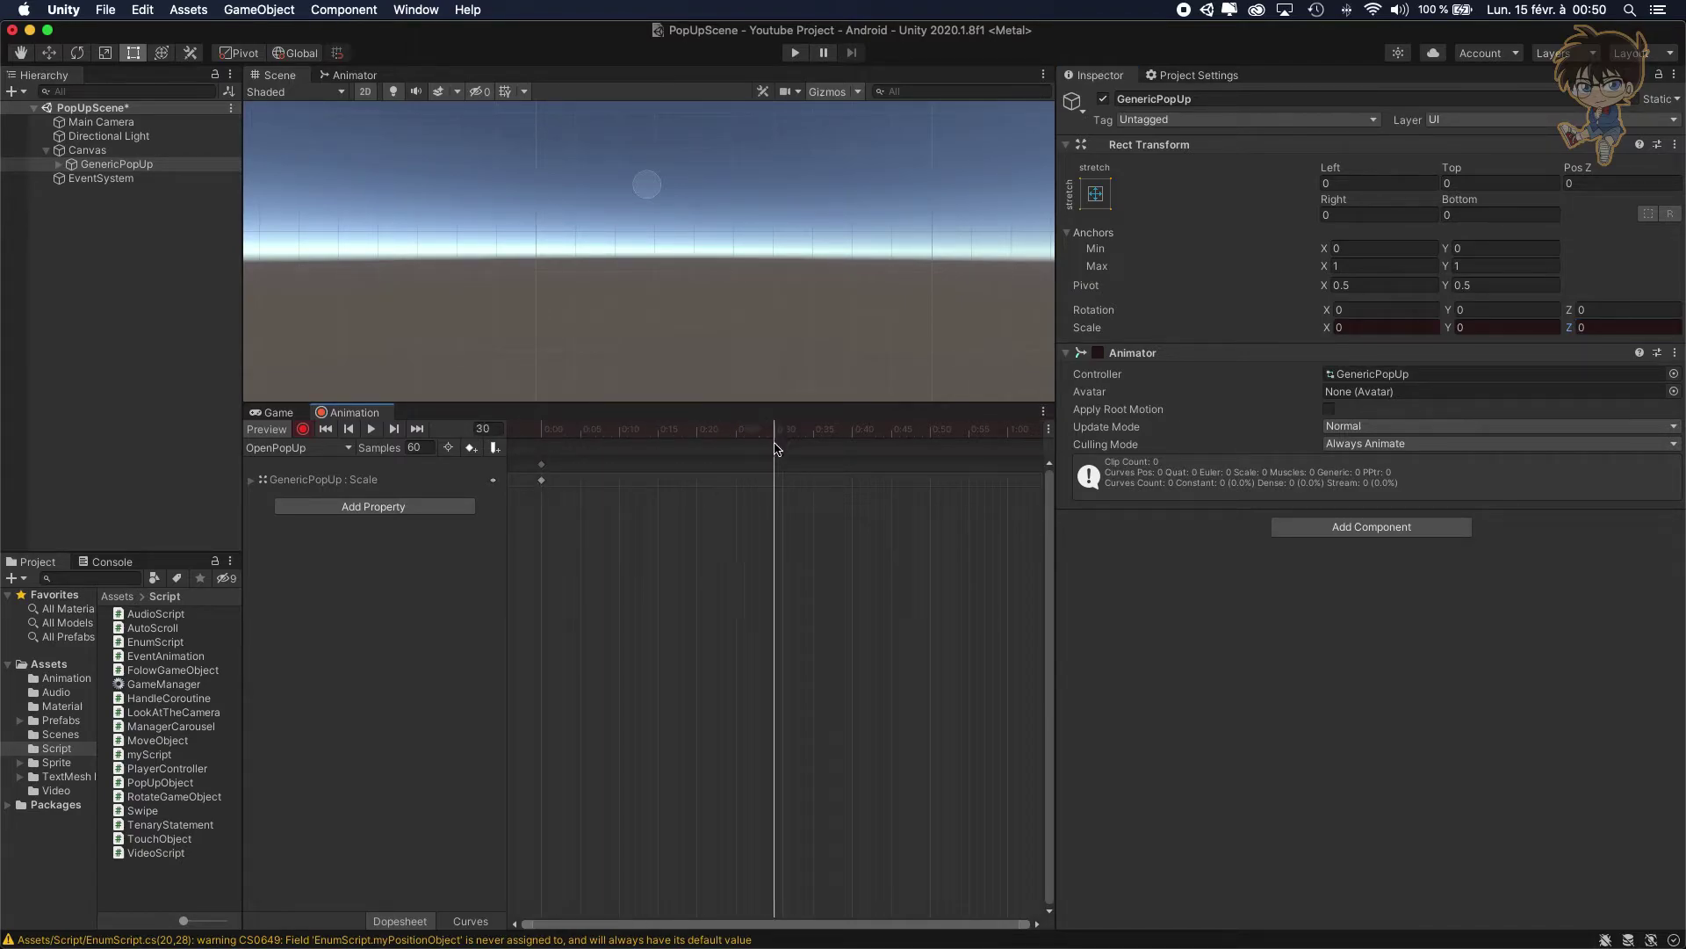
left_click(1386, 325)
type("1")
key("Tab")
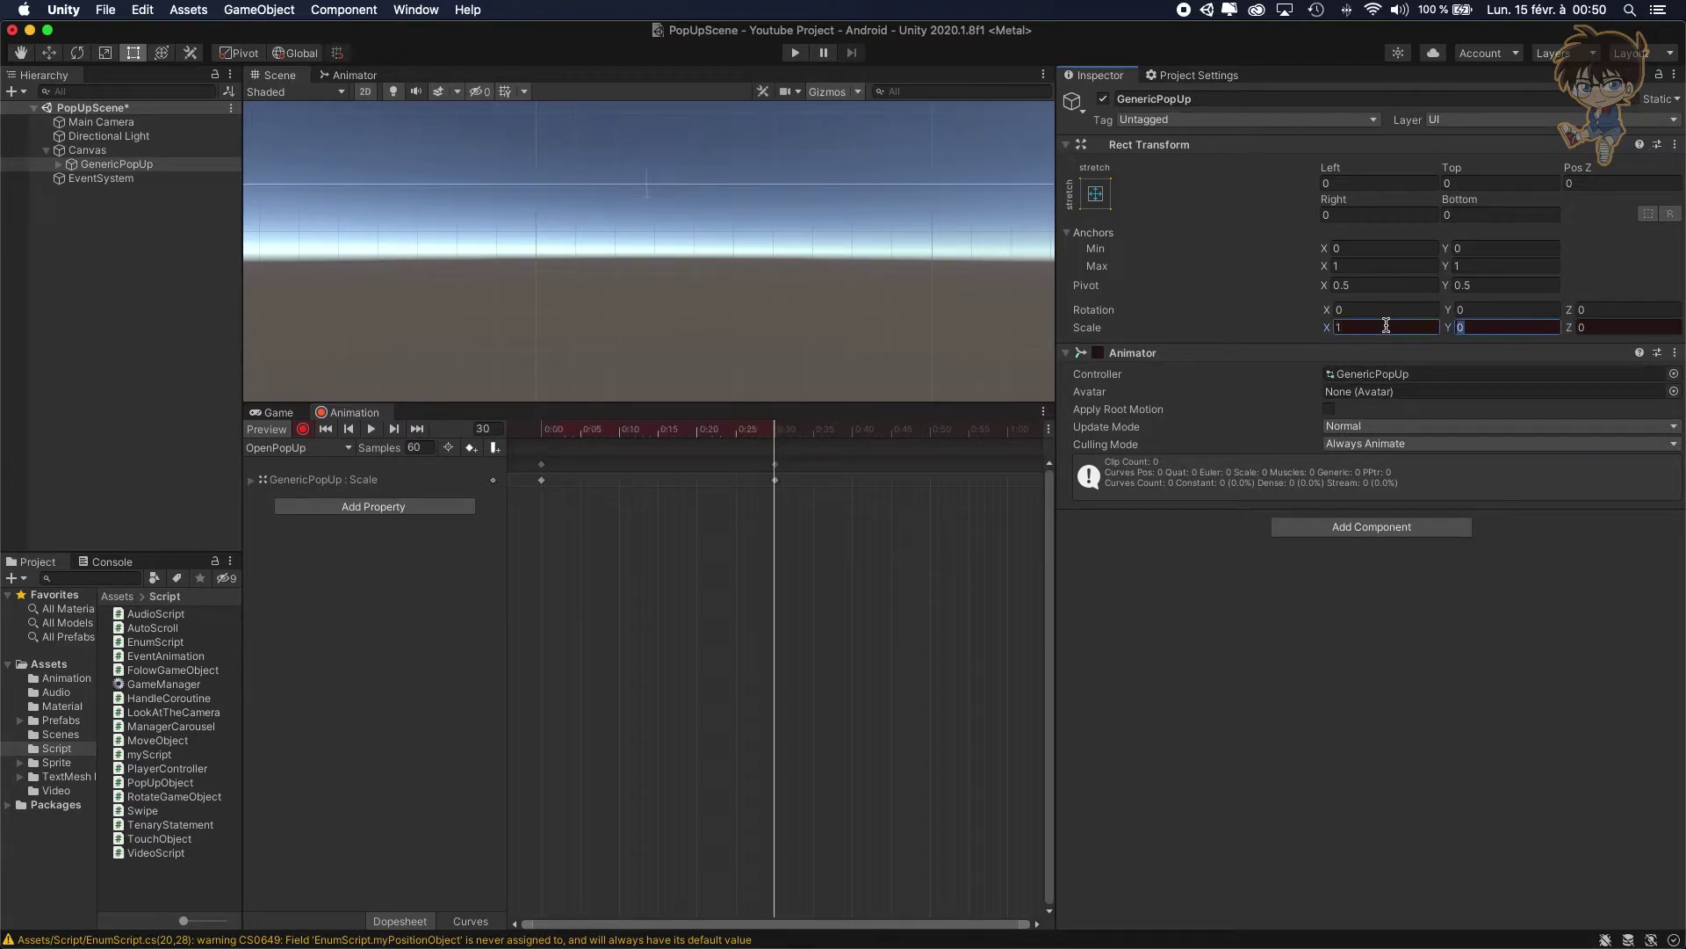
type("1")
key("Tab")
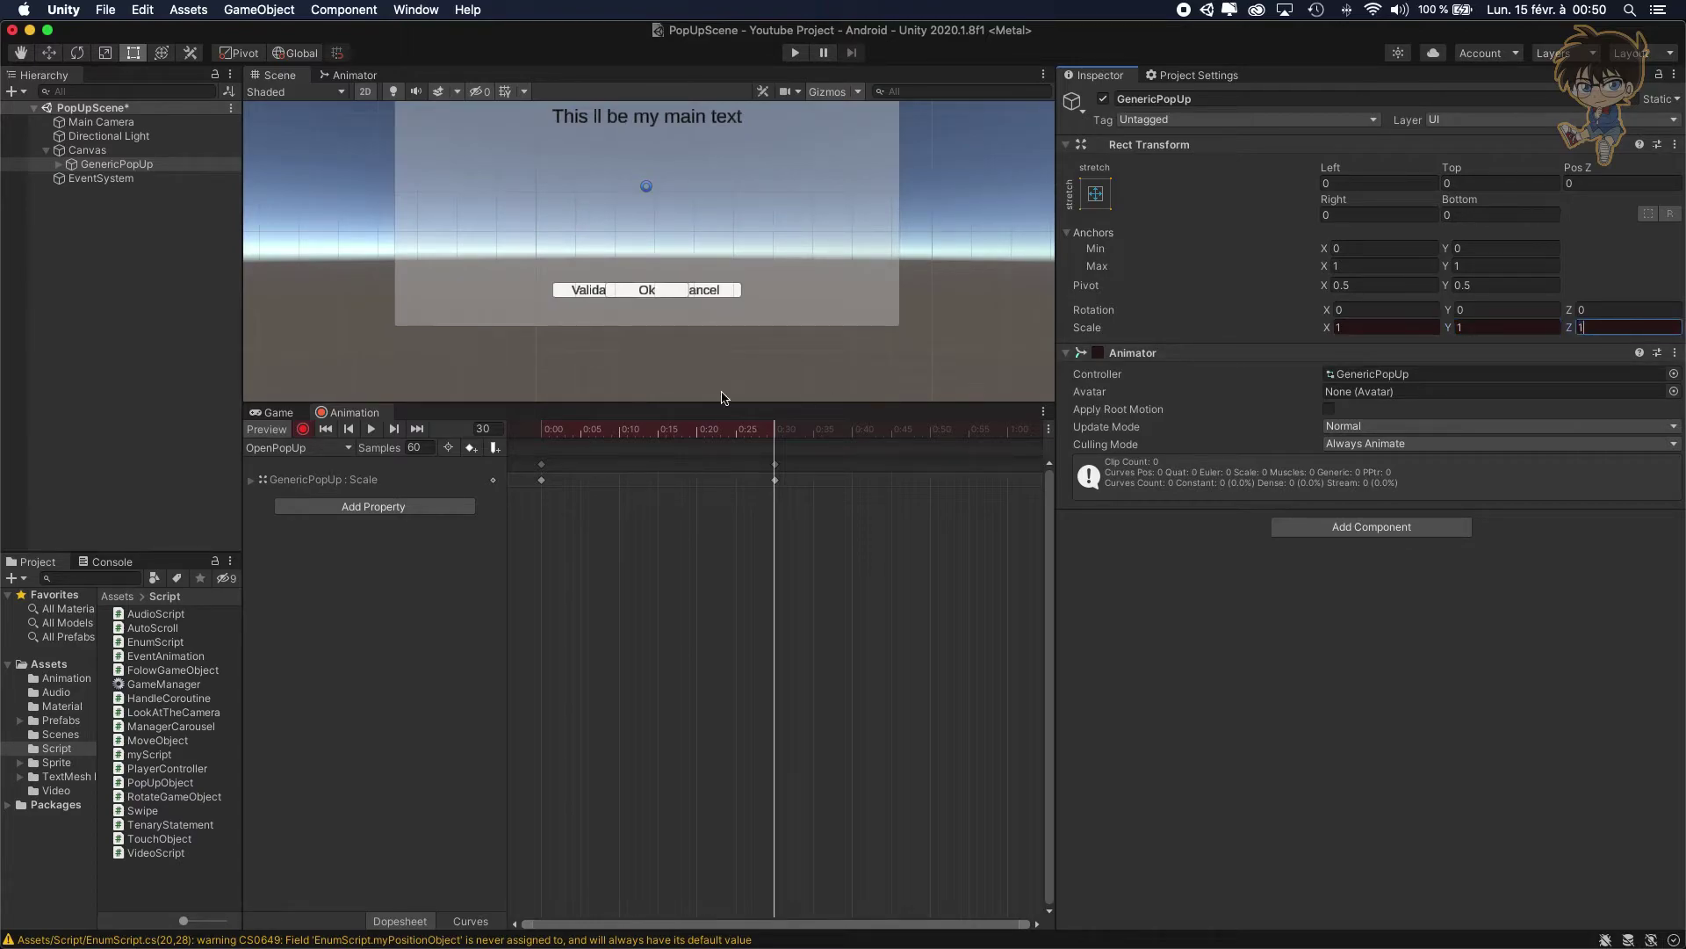
left_click(430, 559)
Preview the OpenPopUp animation, stop recording, and start a new animation clip
left_click(372, 429)
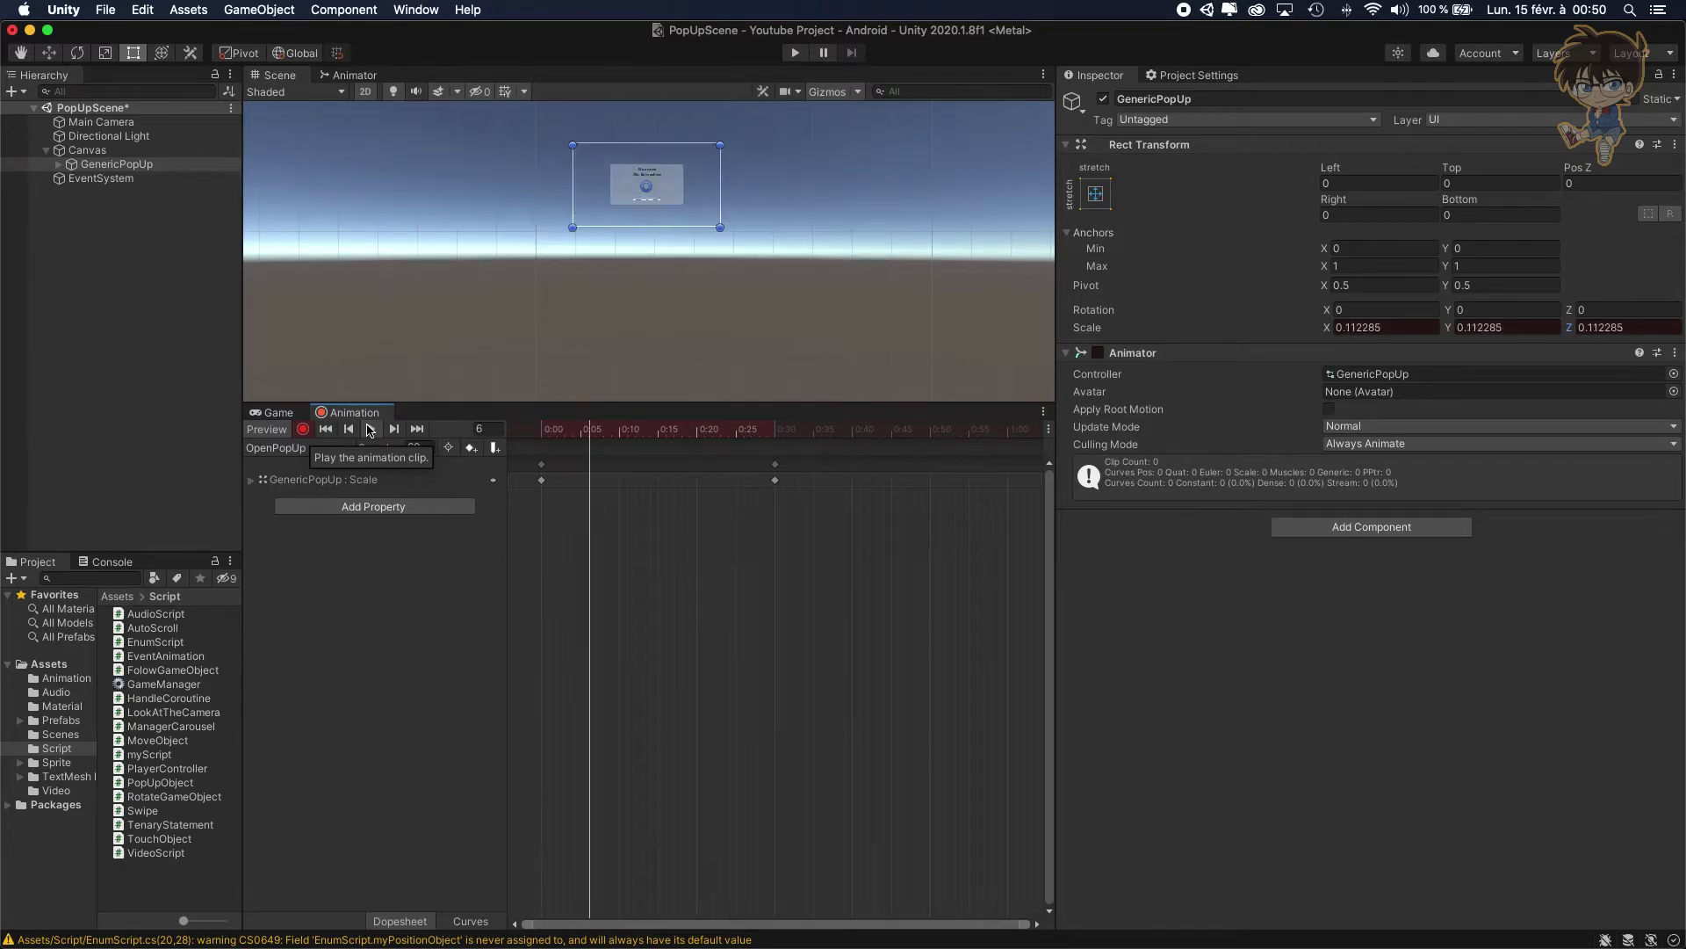
left_click(277, 413)
left_click(351, 412)
left_click(371, 429)
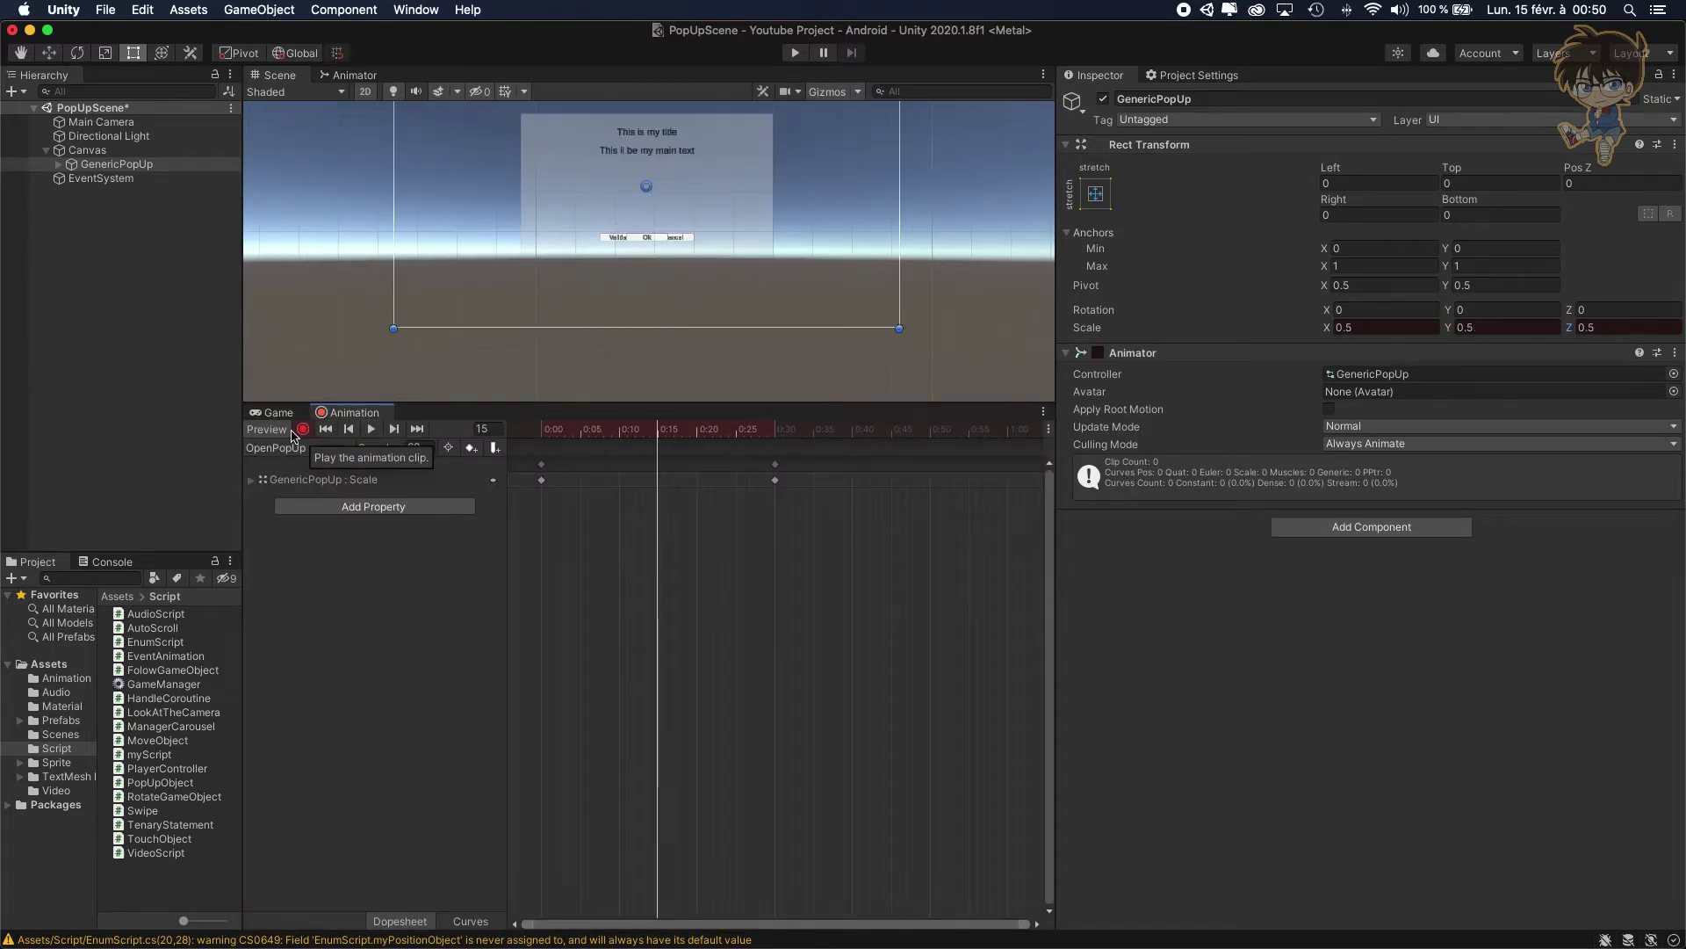
left_click(303, 429)
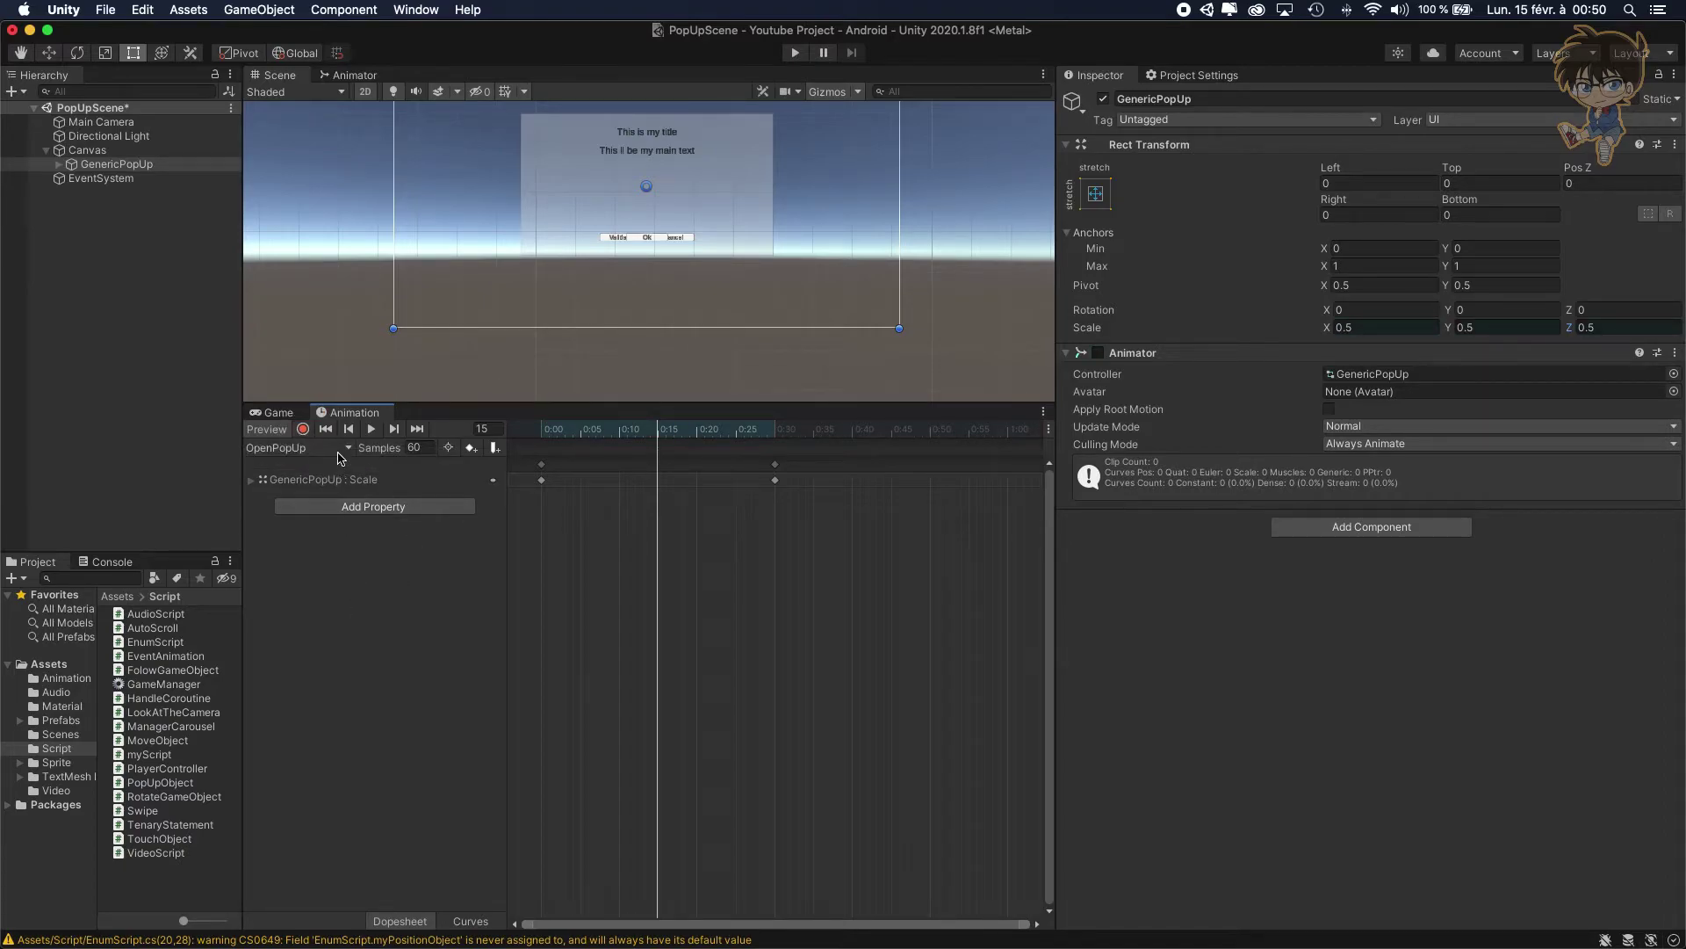
left_click(342, 449)
left_click(289, 474)
Save the new clip as ClosePopUp and start recording keyframes
type("Cl")
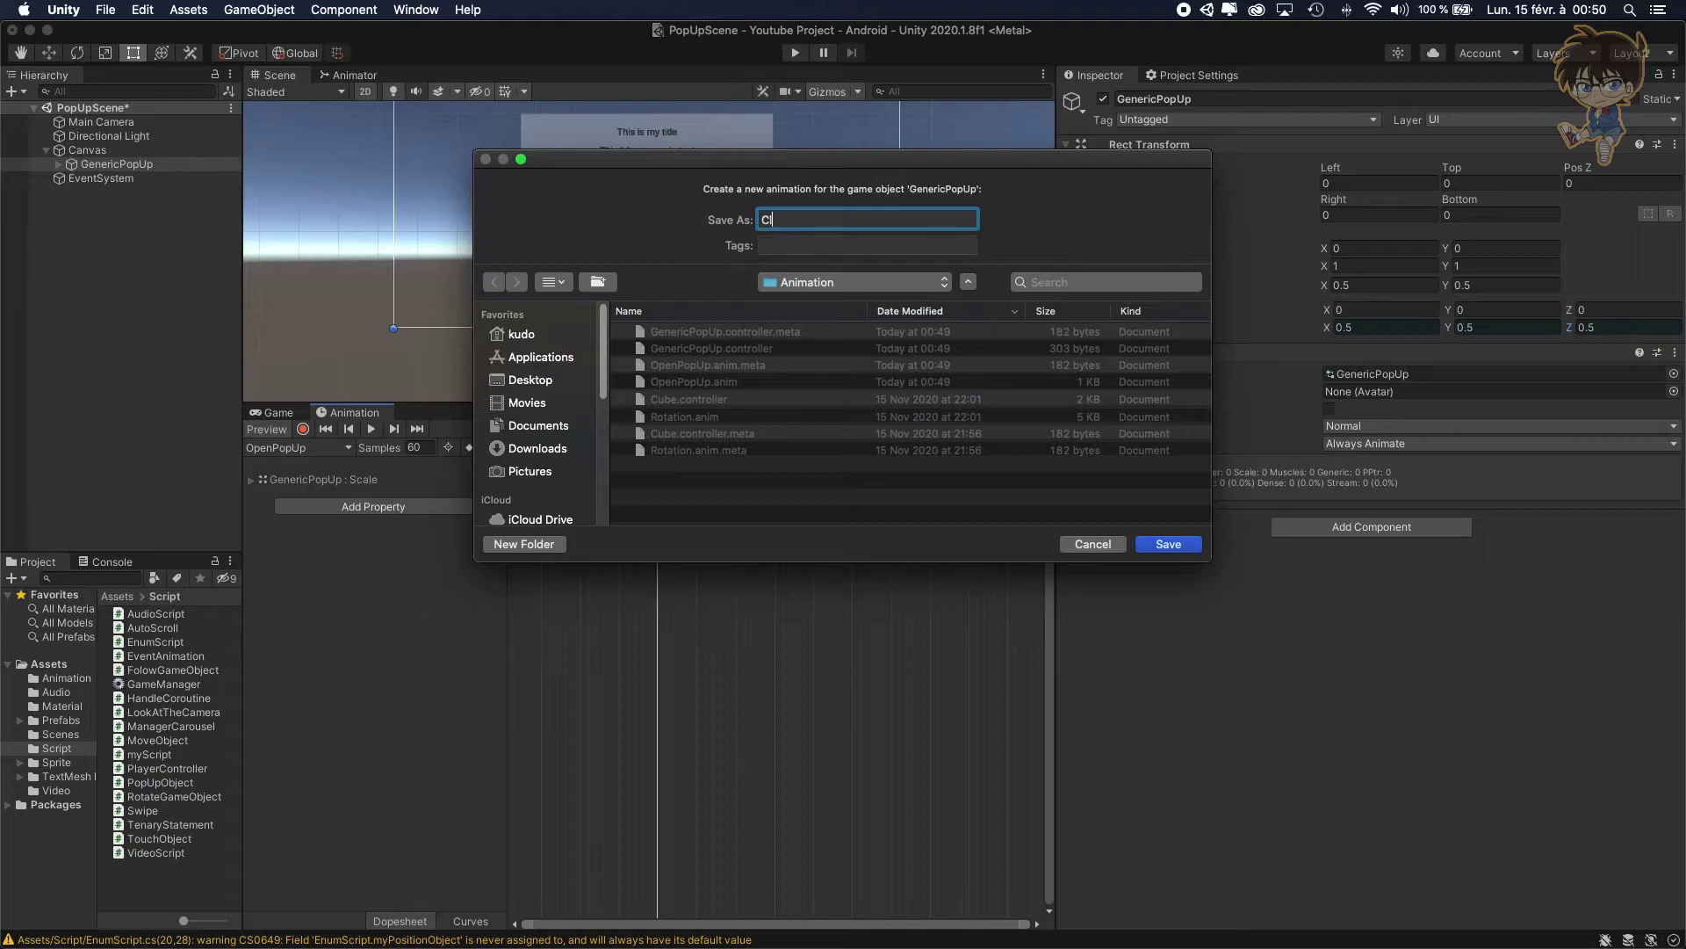
type("osePopUp")
key("Return")
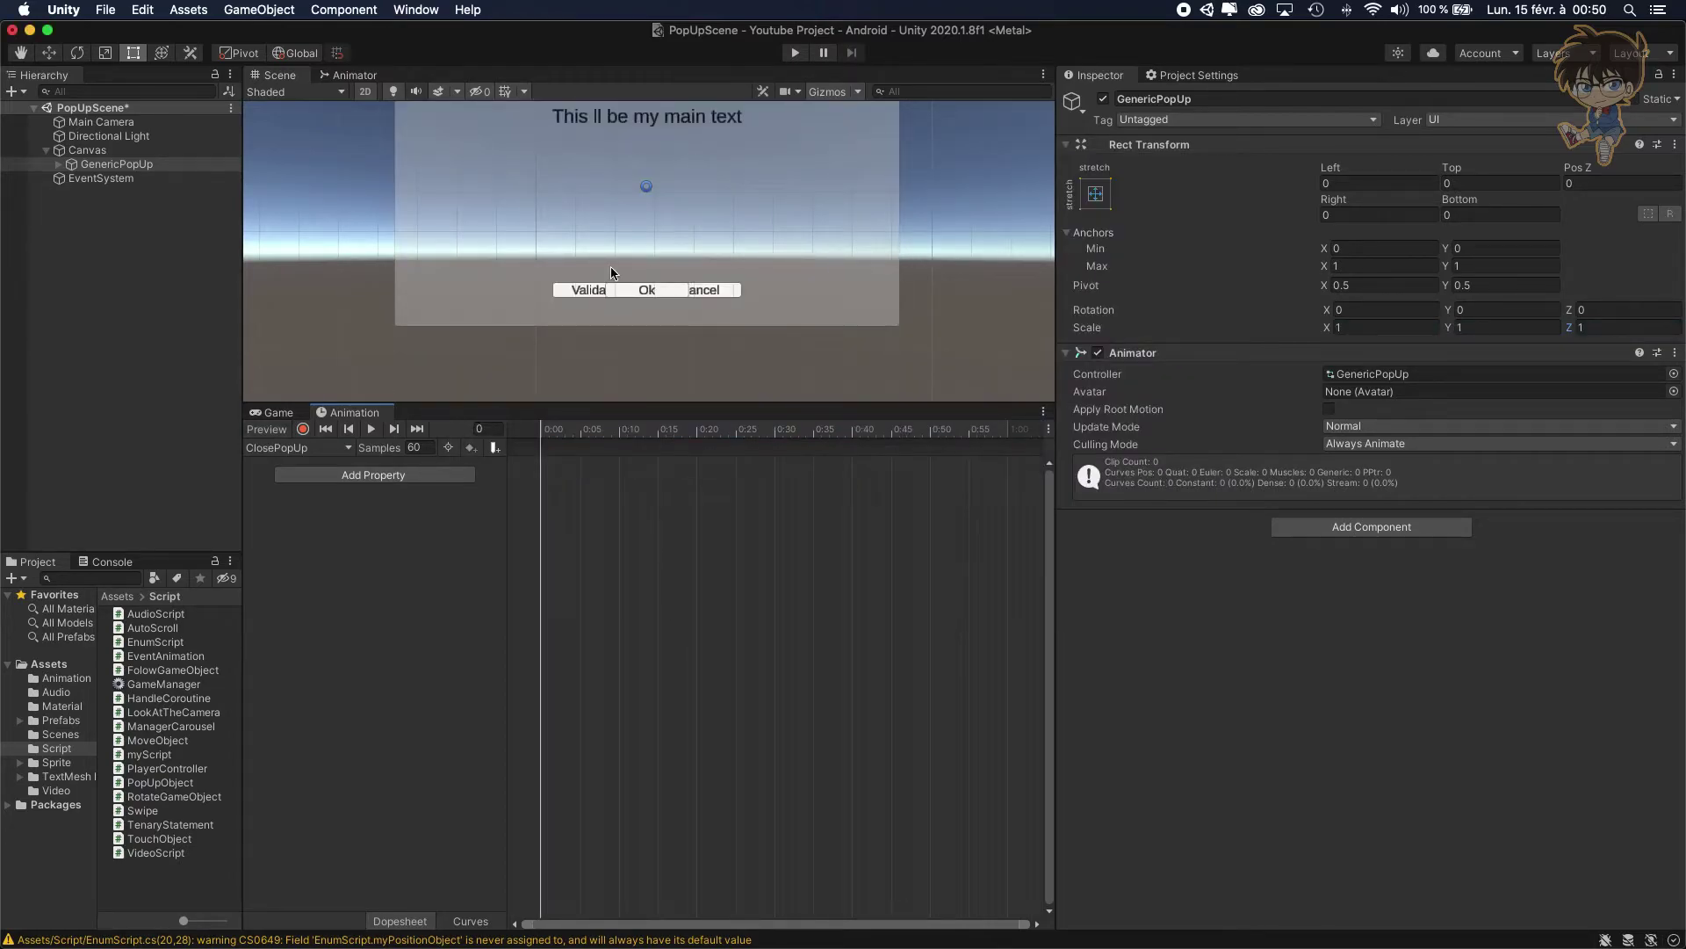
left_click(303, 429)
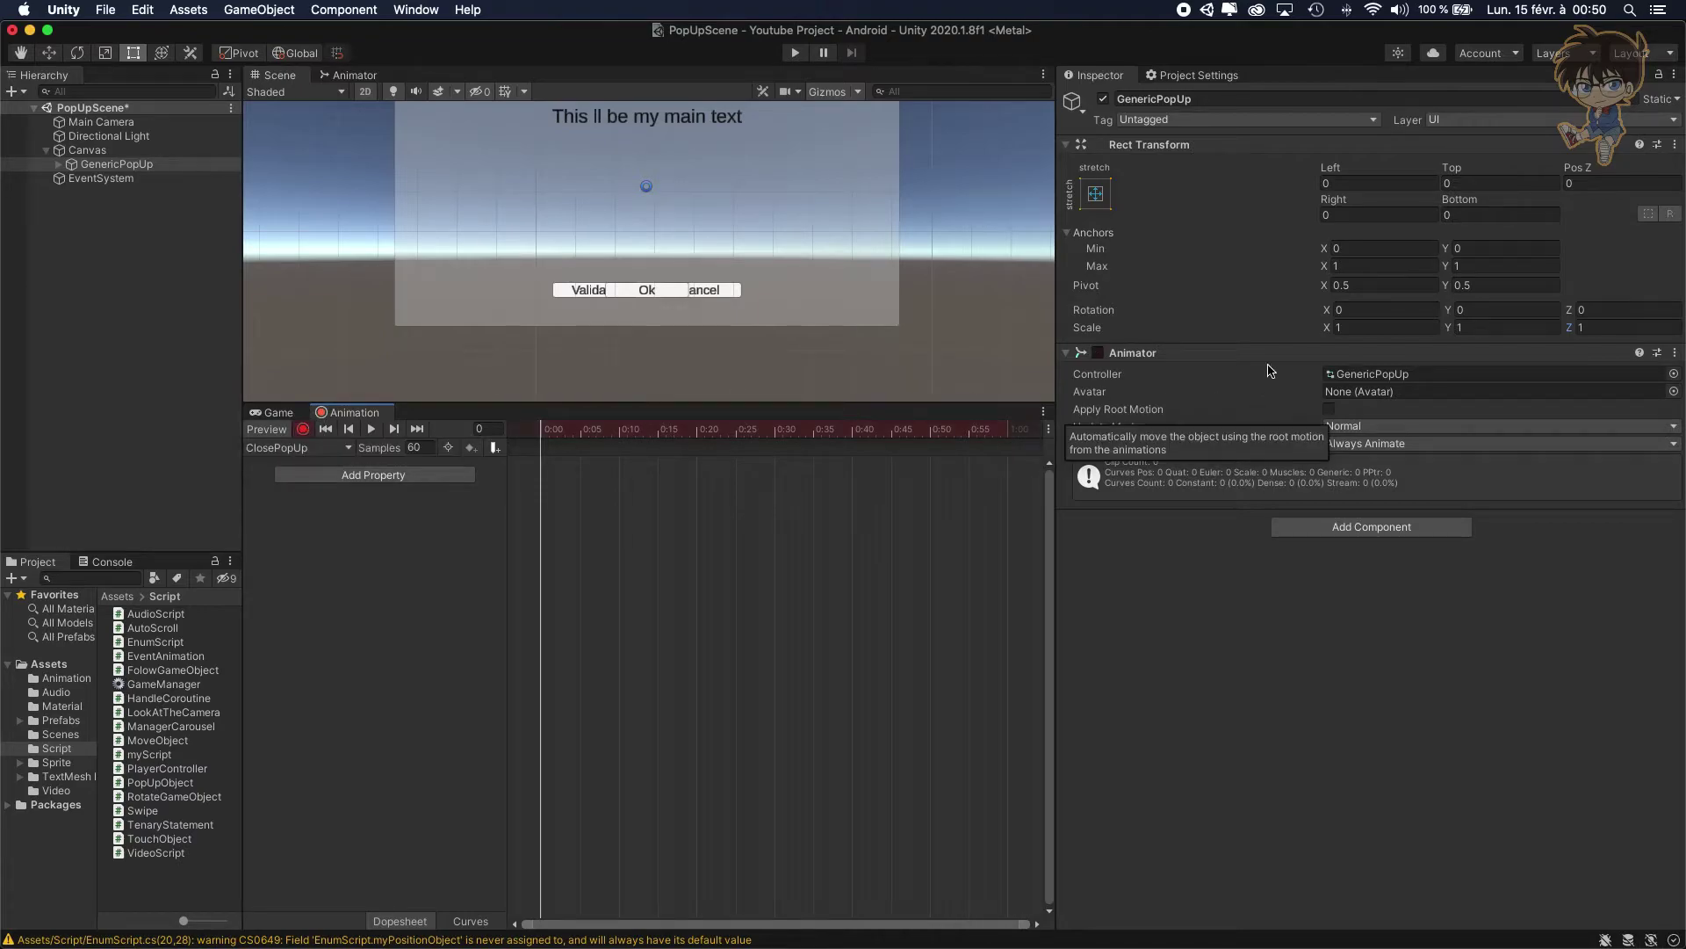
Key GenericPopUp's Scale X, Y and Z at 0 on frame 30
left_click(776, 435)
scroll(937, 506, "up", 5)
scroll(936, 506, "down", 5)
left_click(1361, 325)
type("0")
key("Tab")
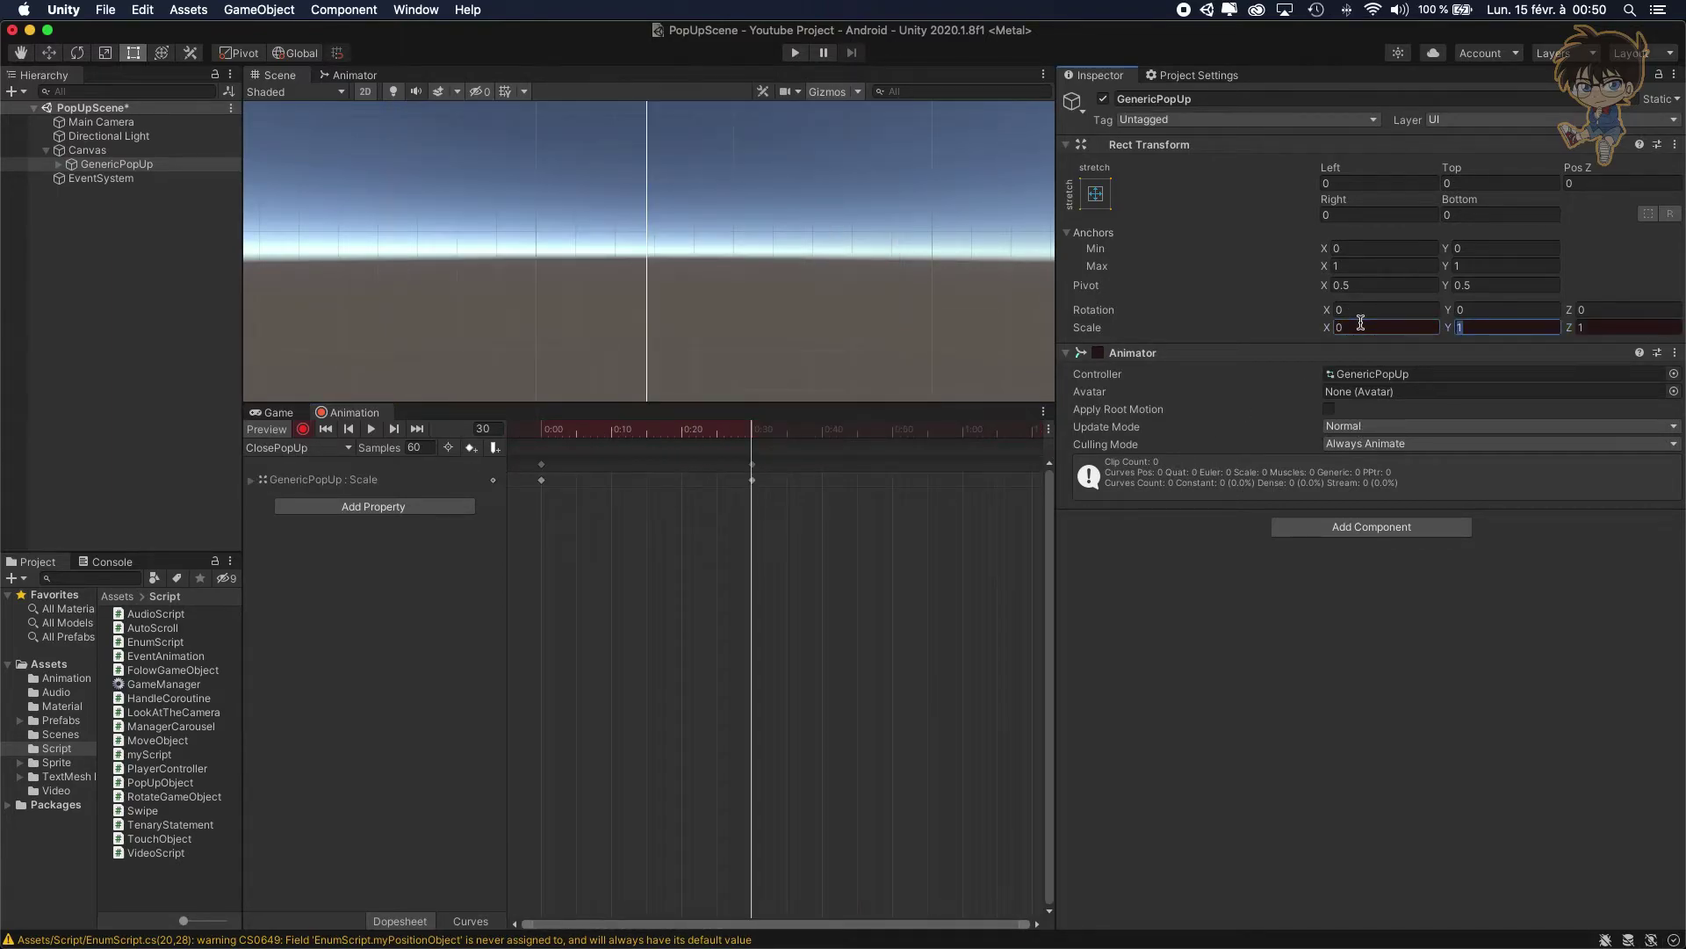
type("0")
key("Tab")
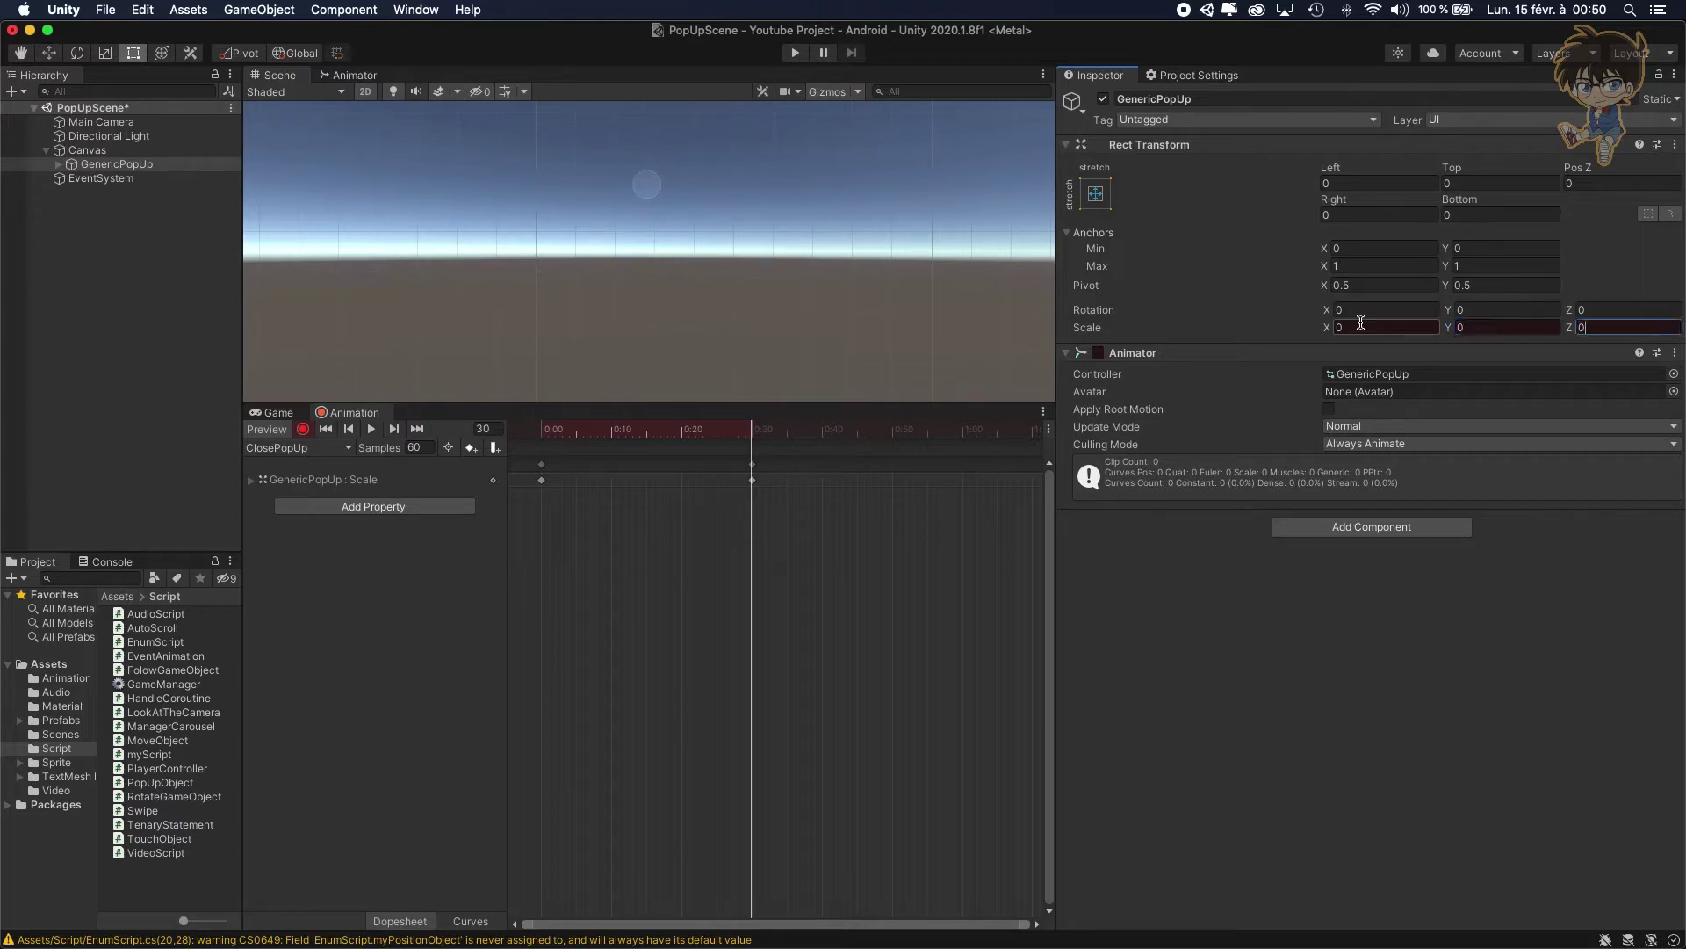
type("0")
key("Return")
Preview ClosePopUp, stop recording, and switch to the Game view
left_click(370, 429)
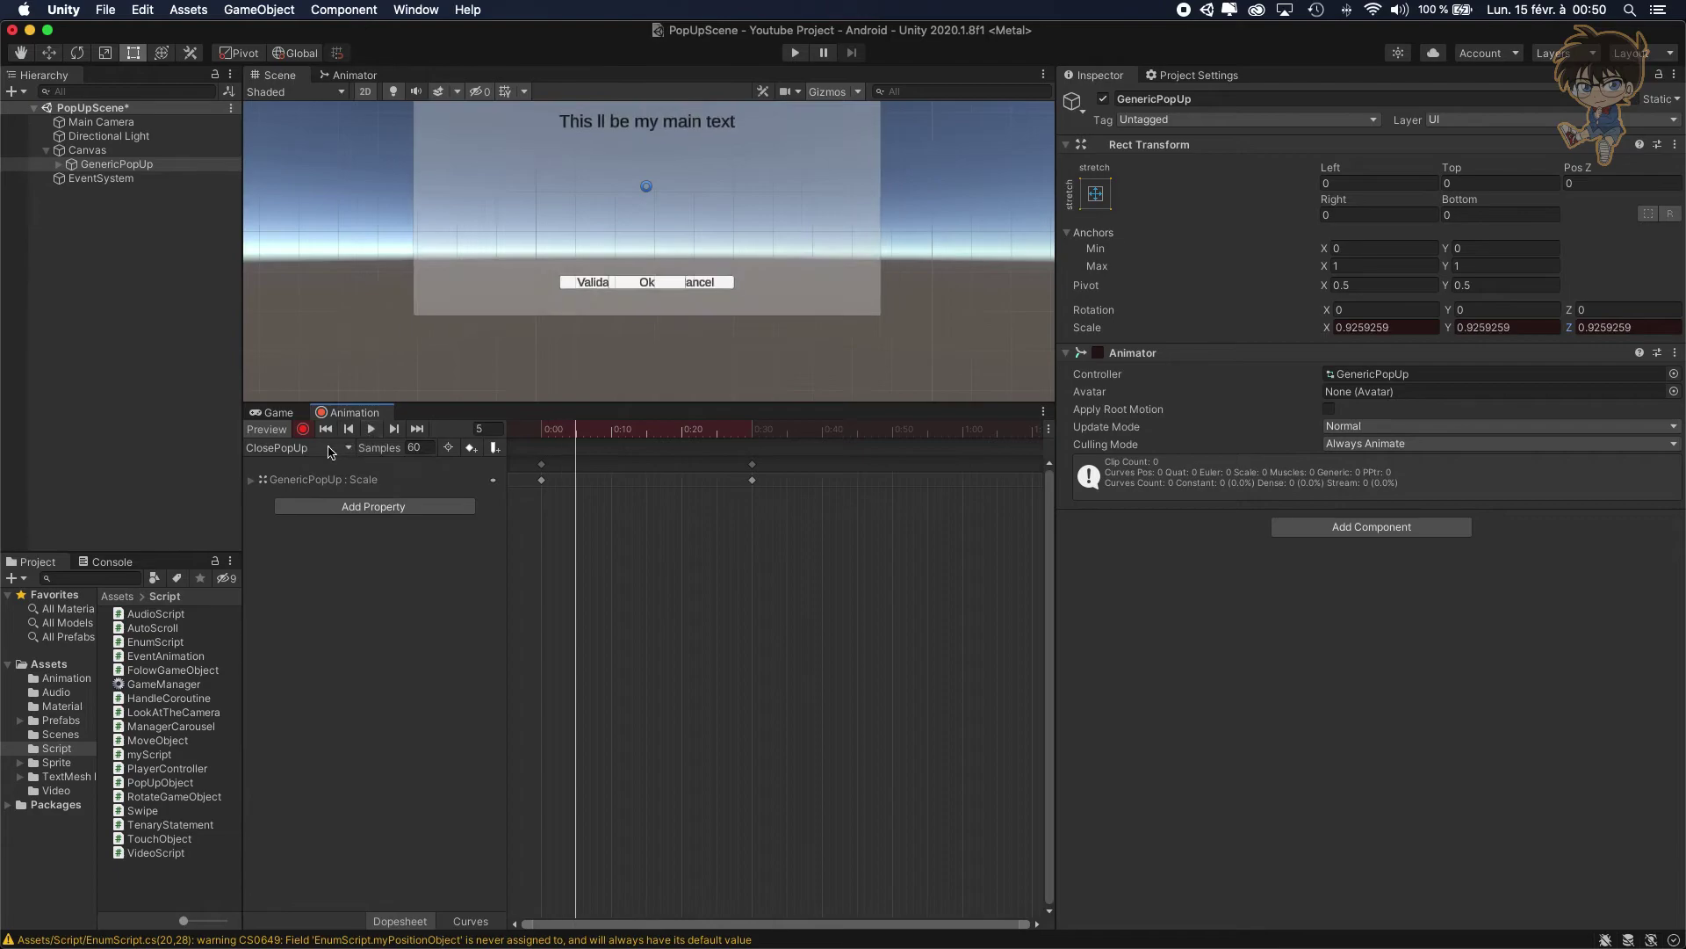
left_click(302, 429)
left_click(278, 412)
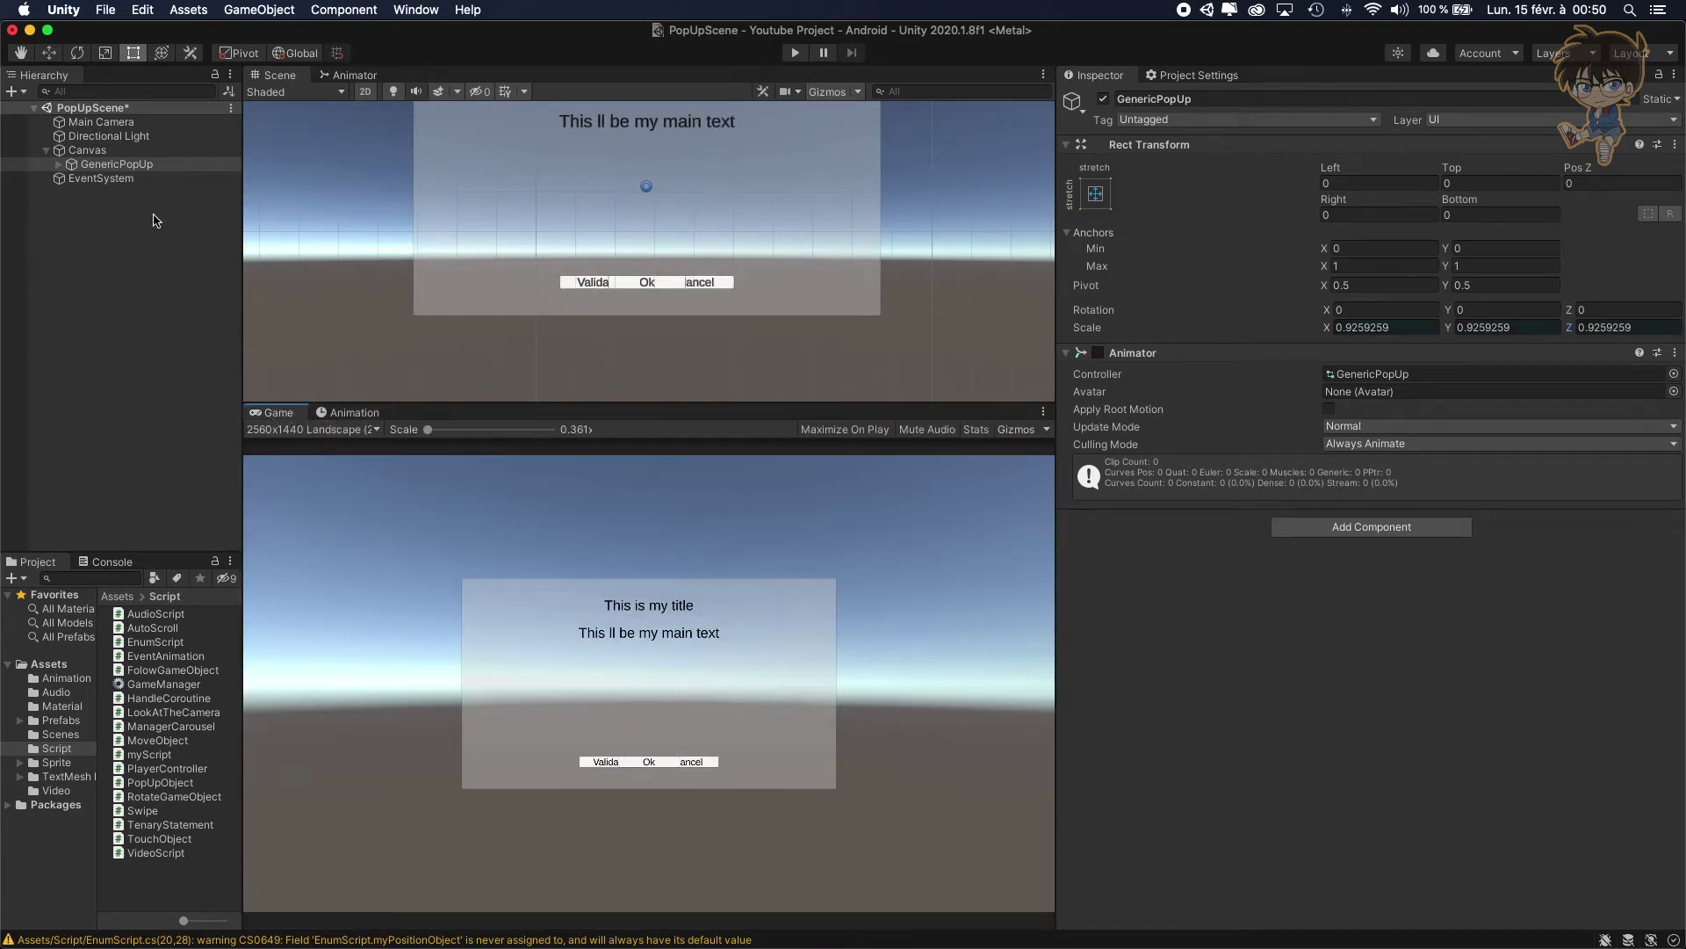
Untick Loop Time on the OpenPopUp clip, check ClosePopUp, then reselect GenericPopUp
left_click_drag(241, 233, 357, 259)
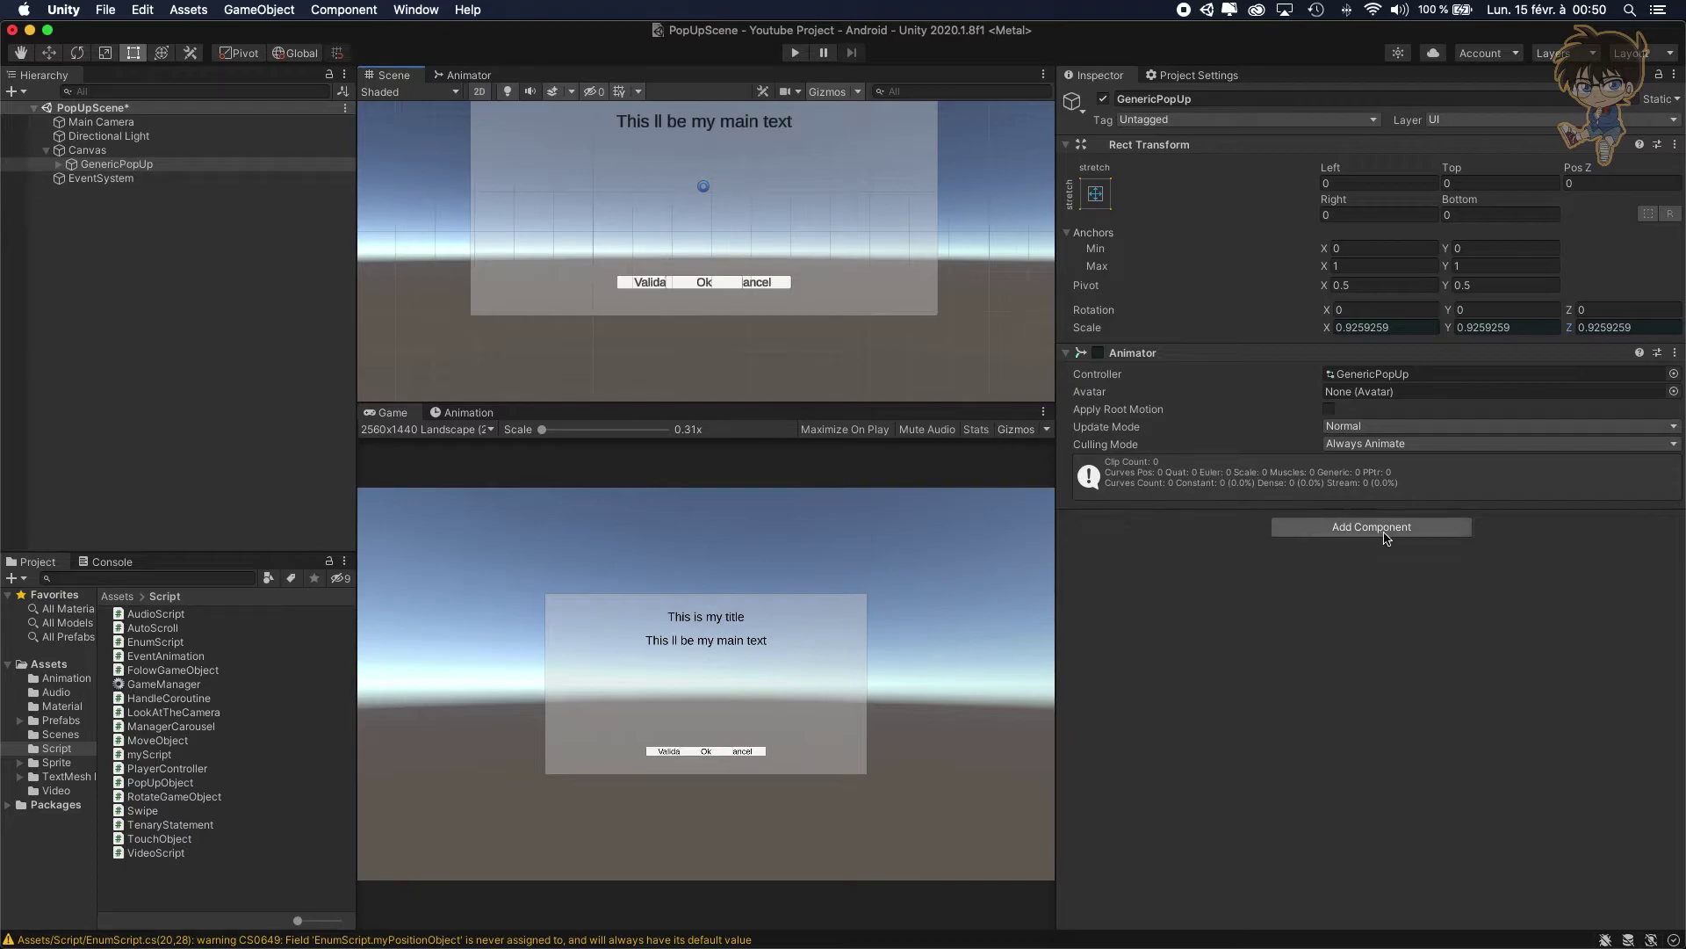
left_click(1372, 375)
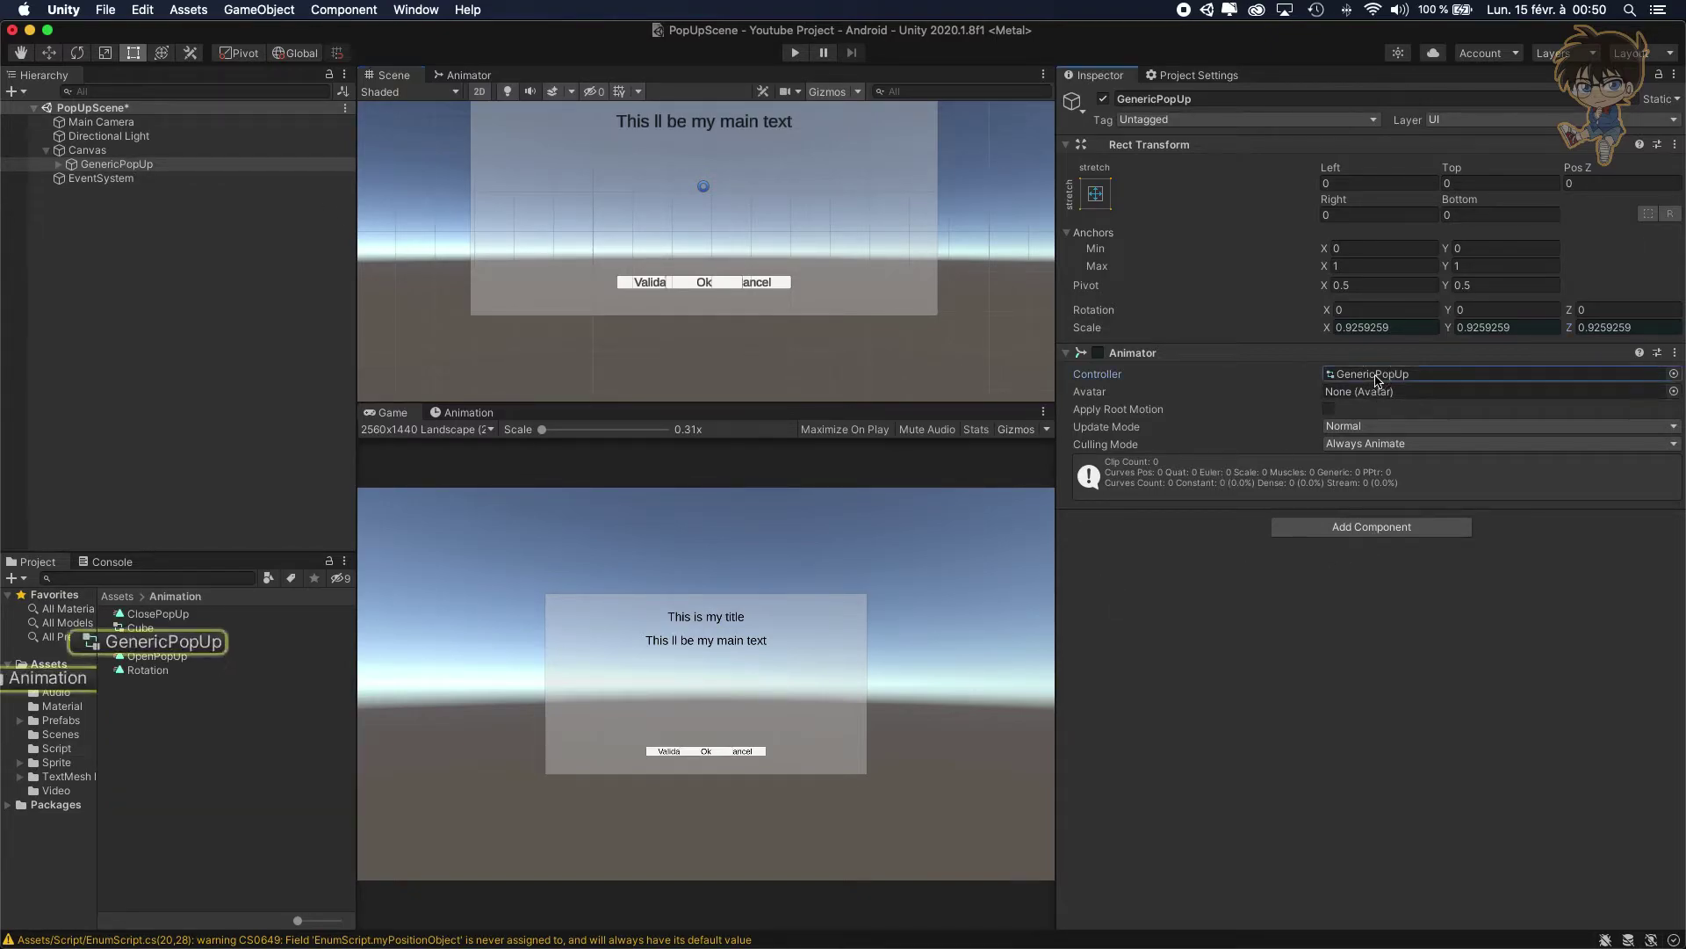
left_click(154, 657)
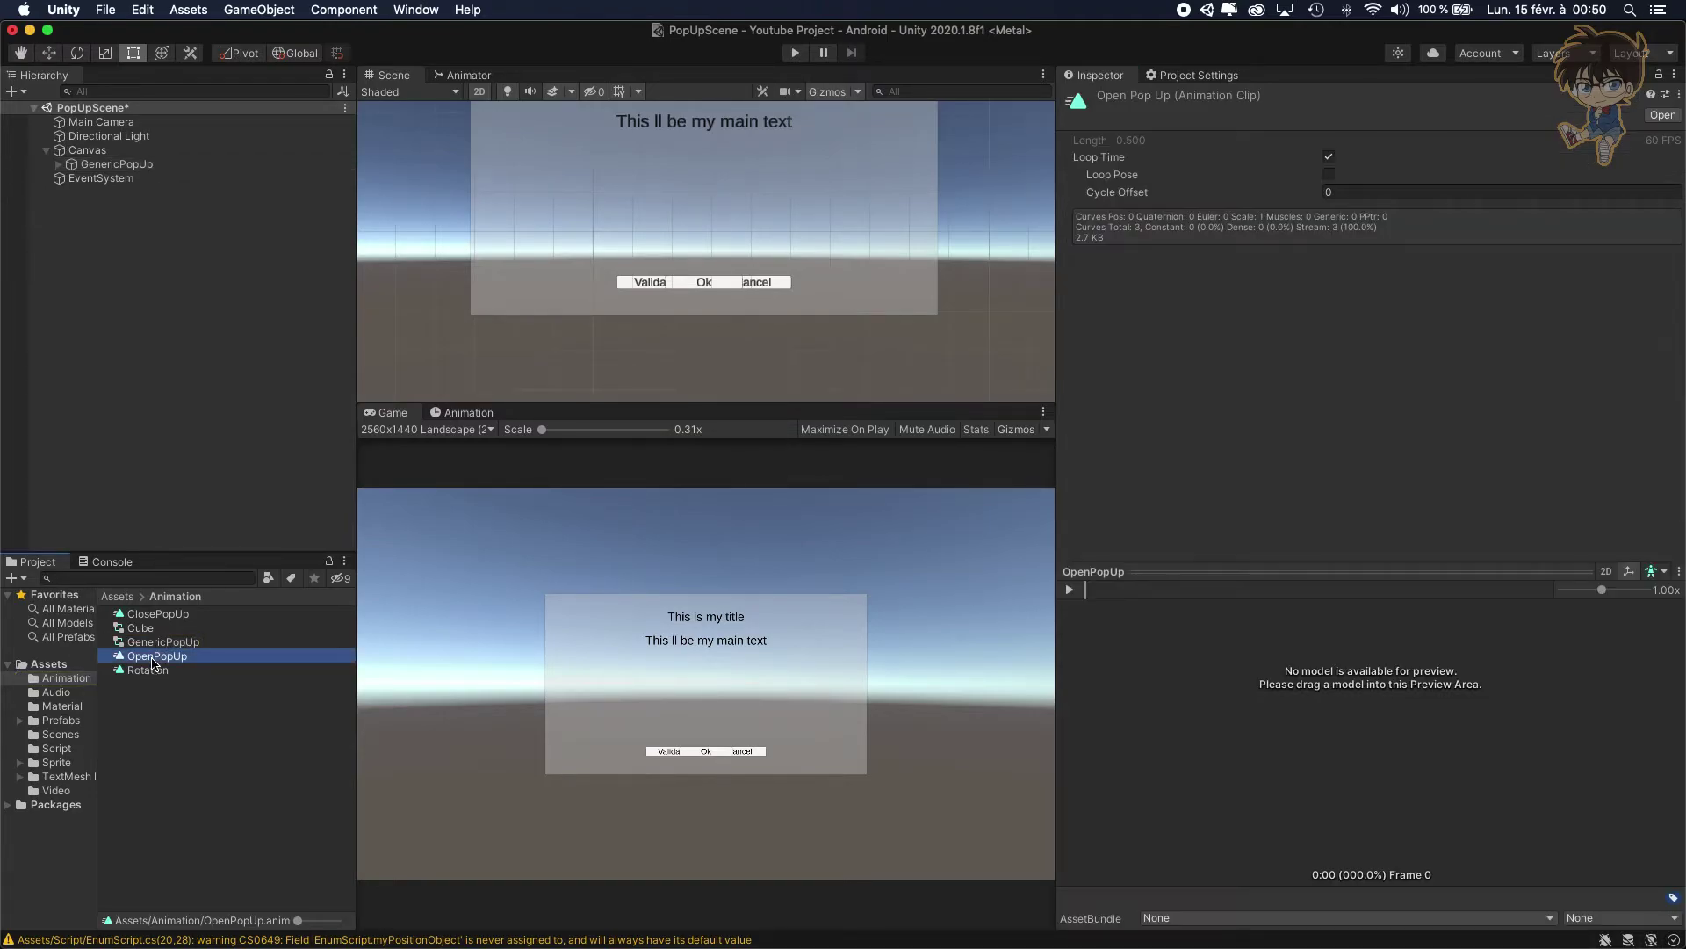
left_click(1330, 159)
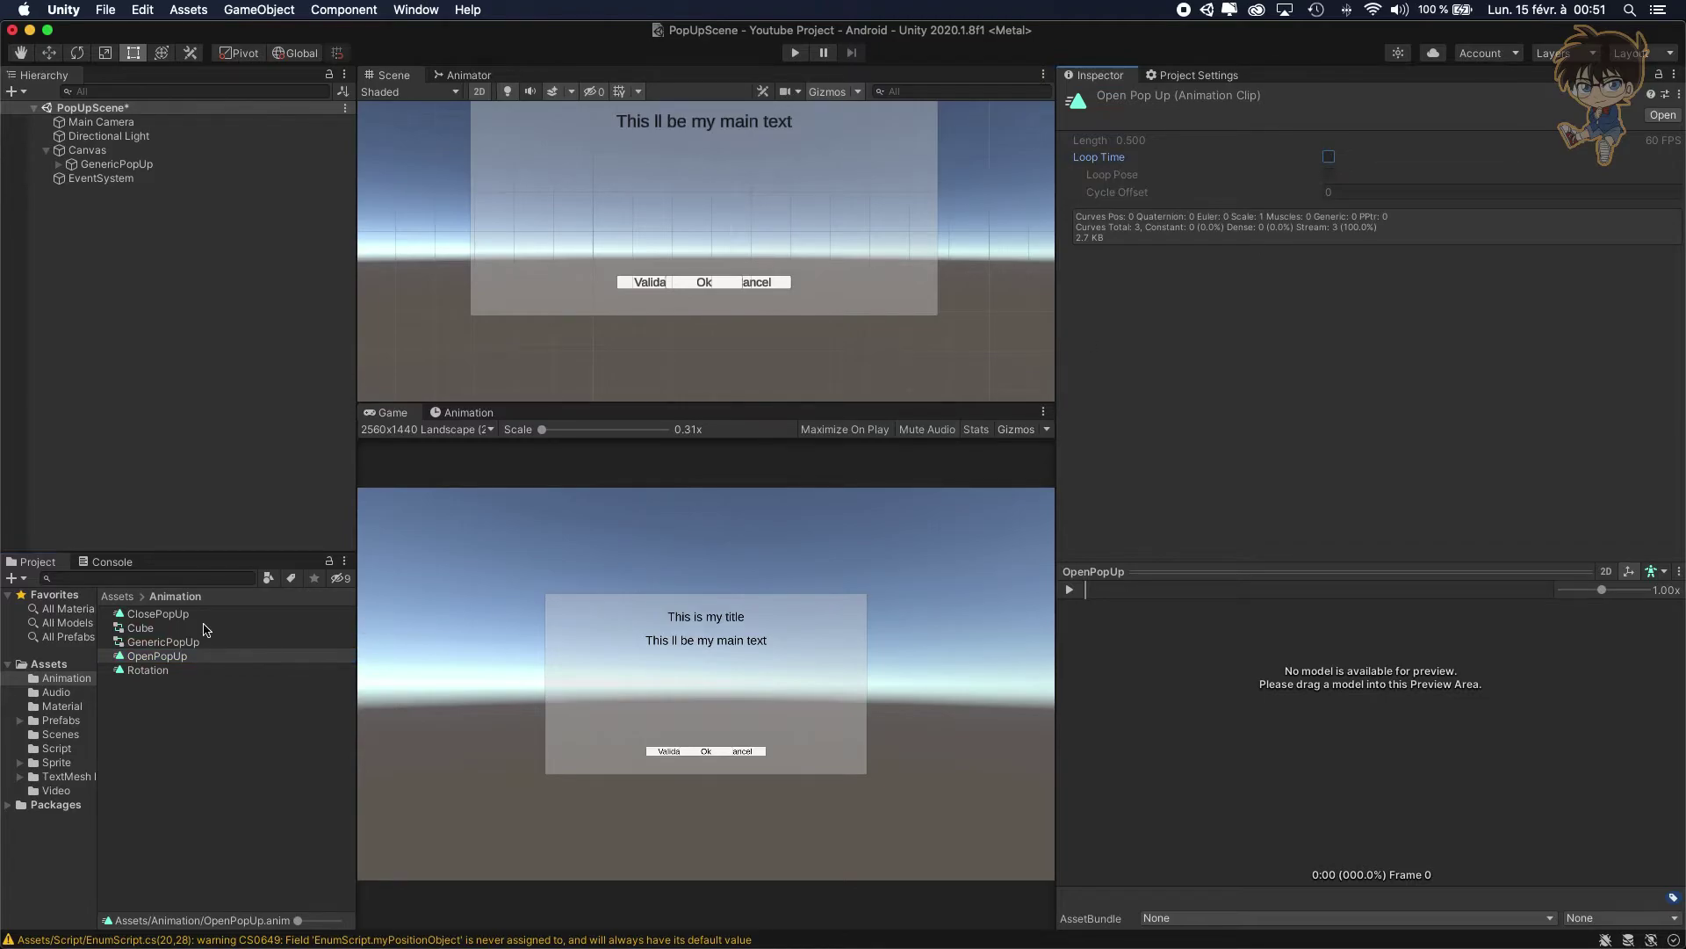
left_click(176, 614)
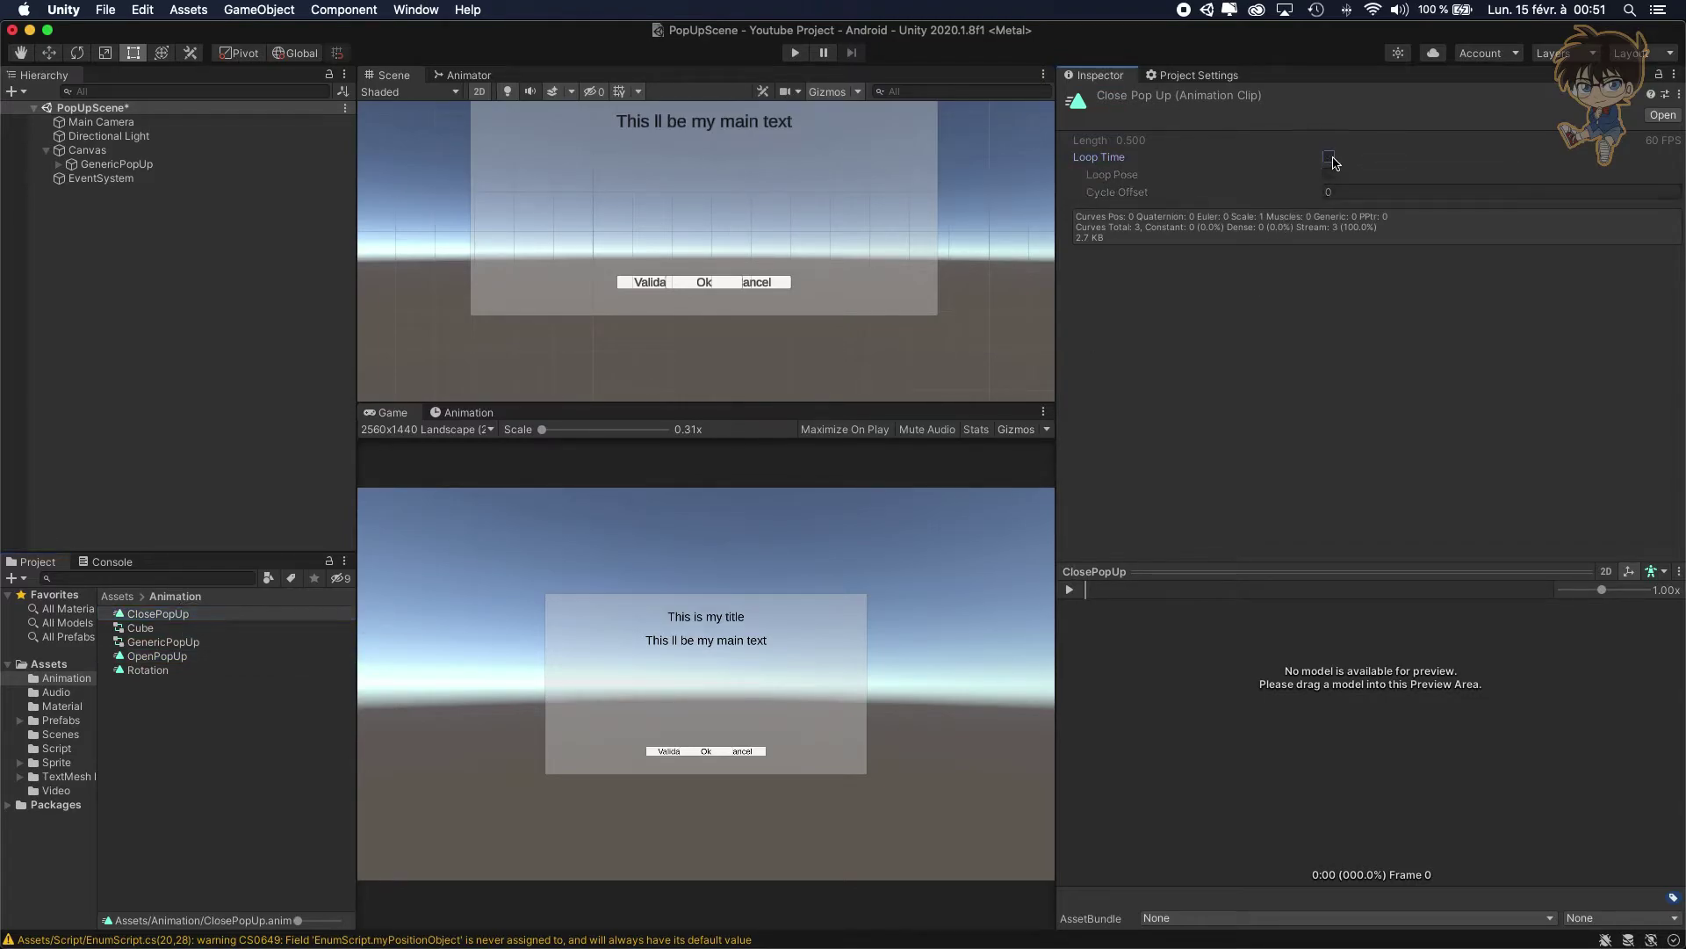
left_click(217, 164)
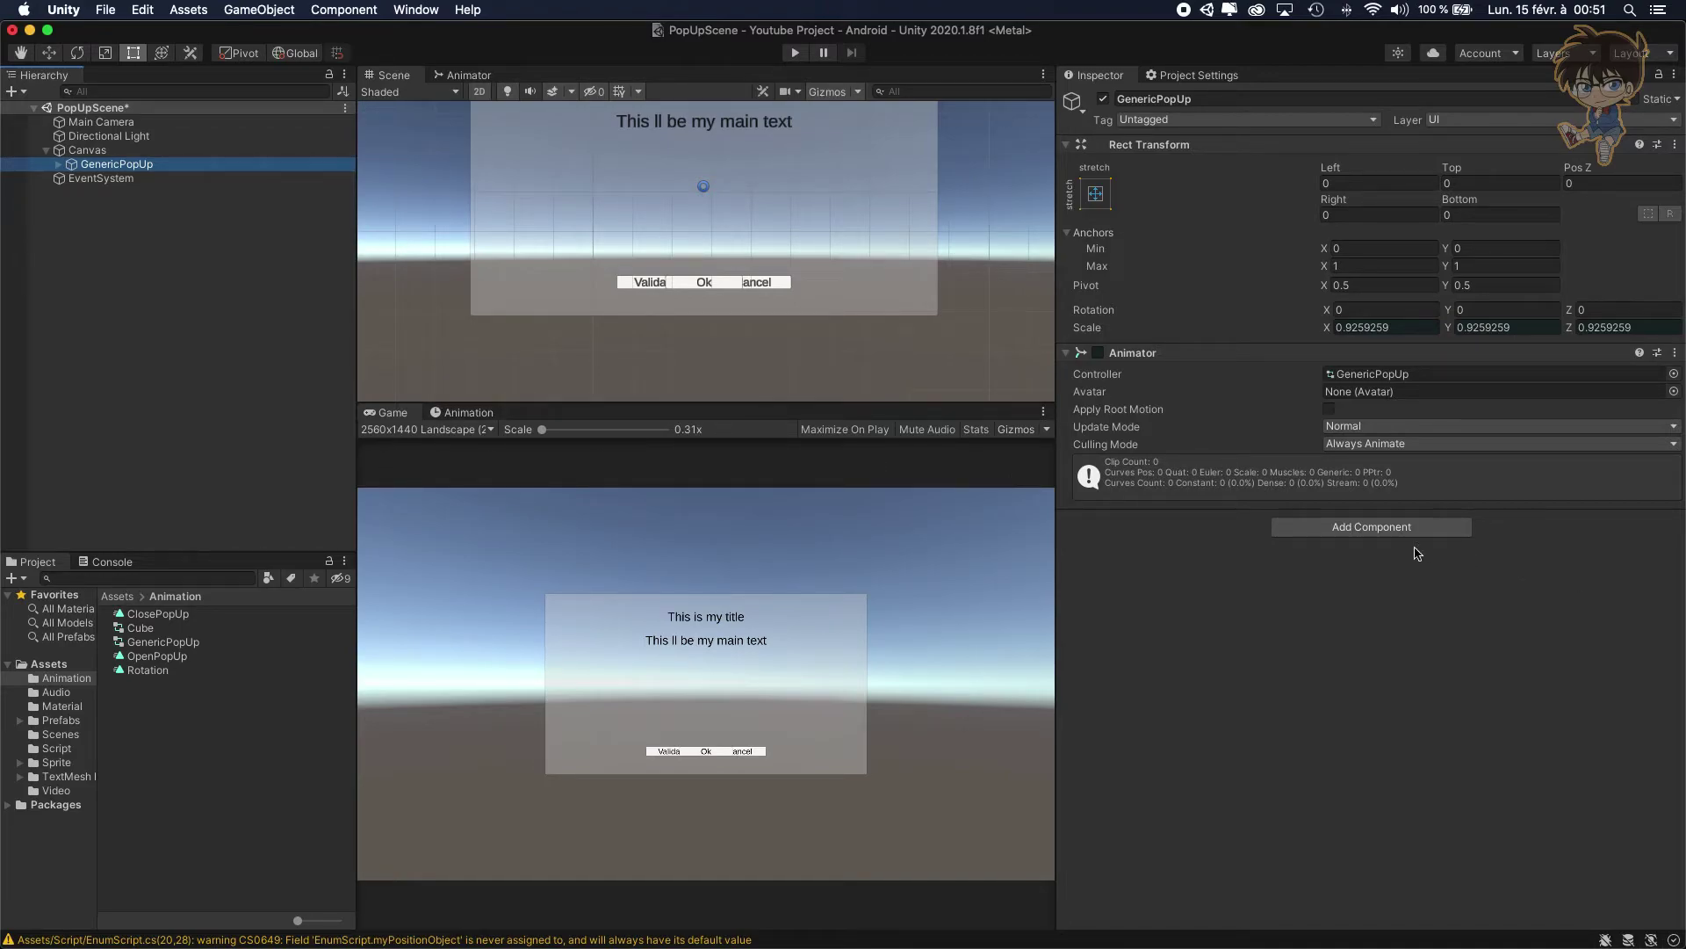
left_click(1379, 535)
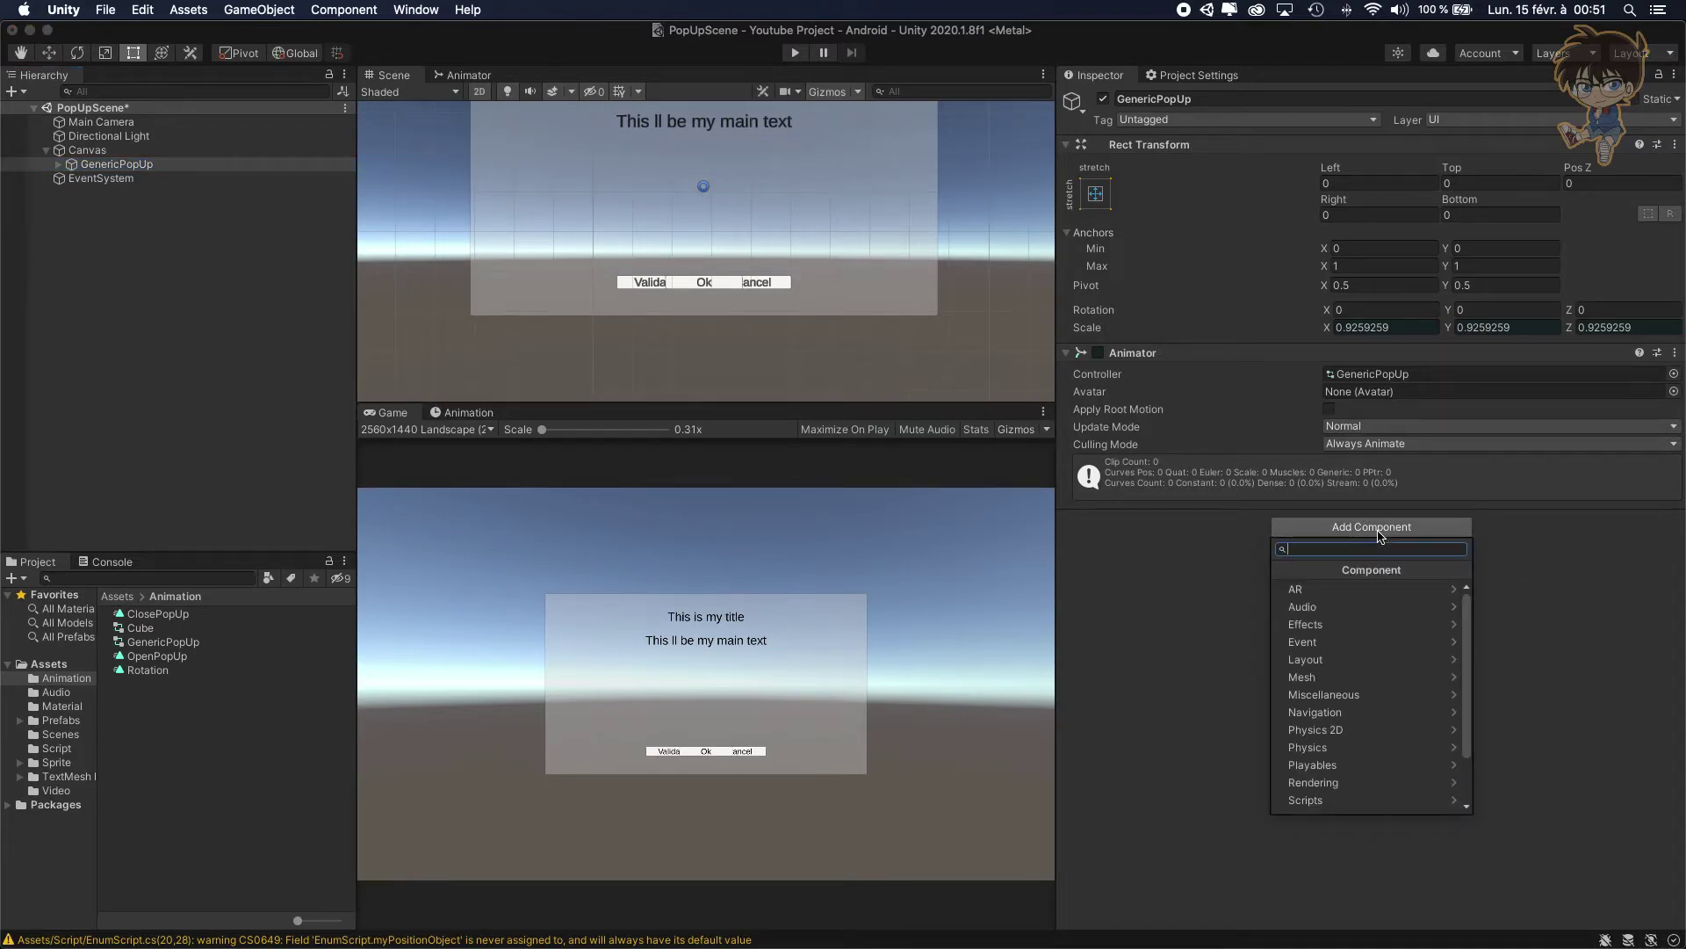
Add the Pop Up Object script component to GenericPopUp
type("pop")
key("Return")
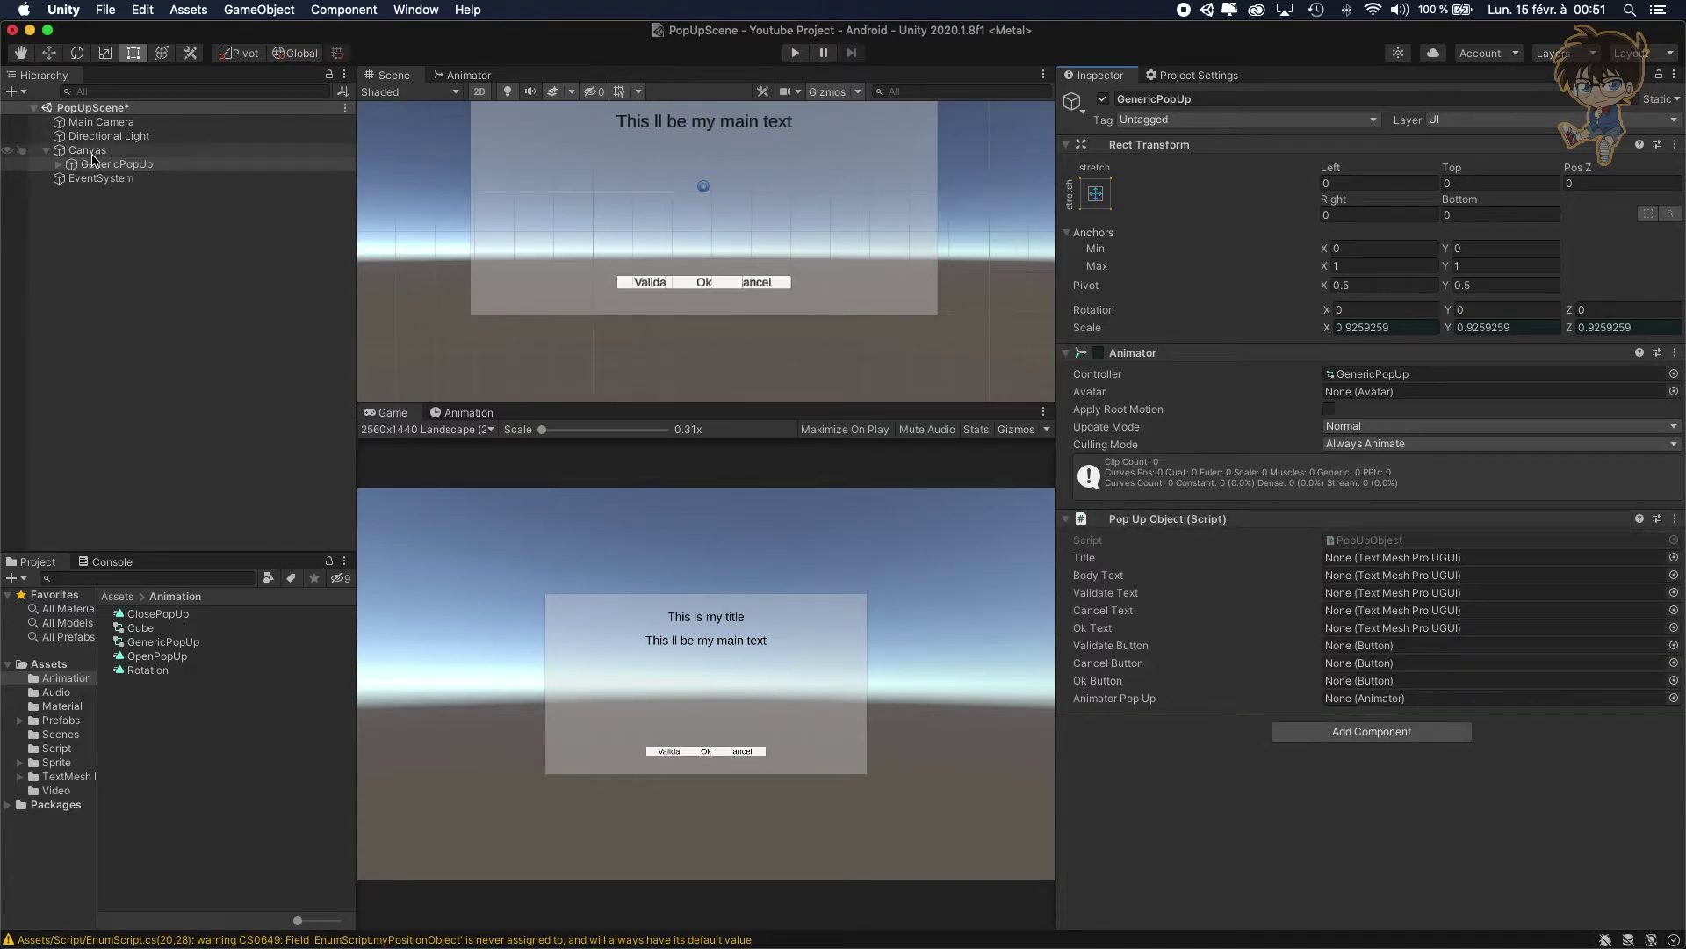
left_click(58, 165)
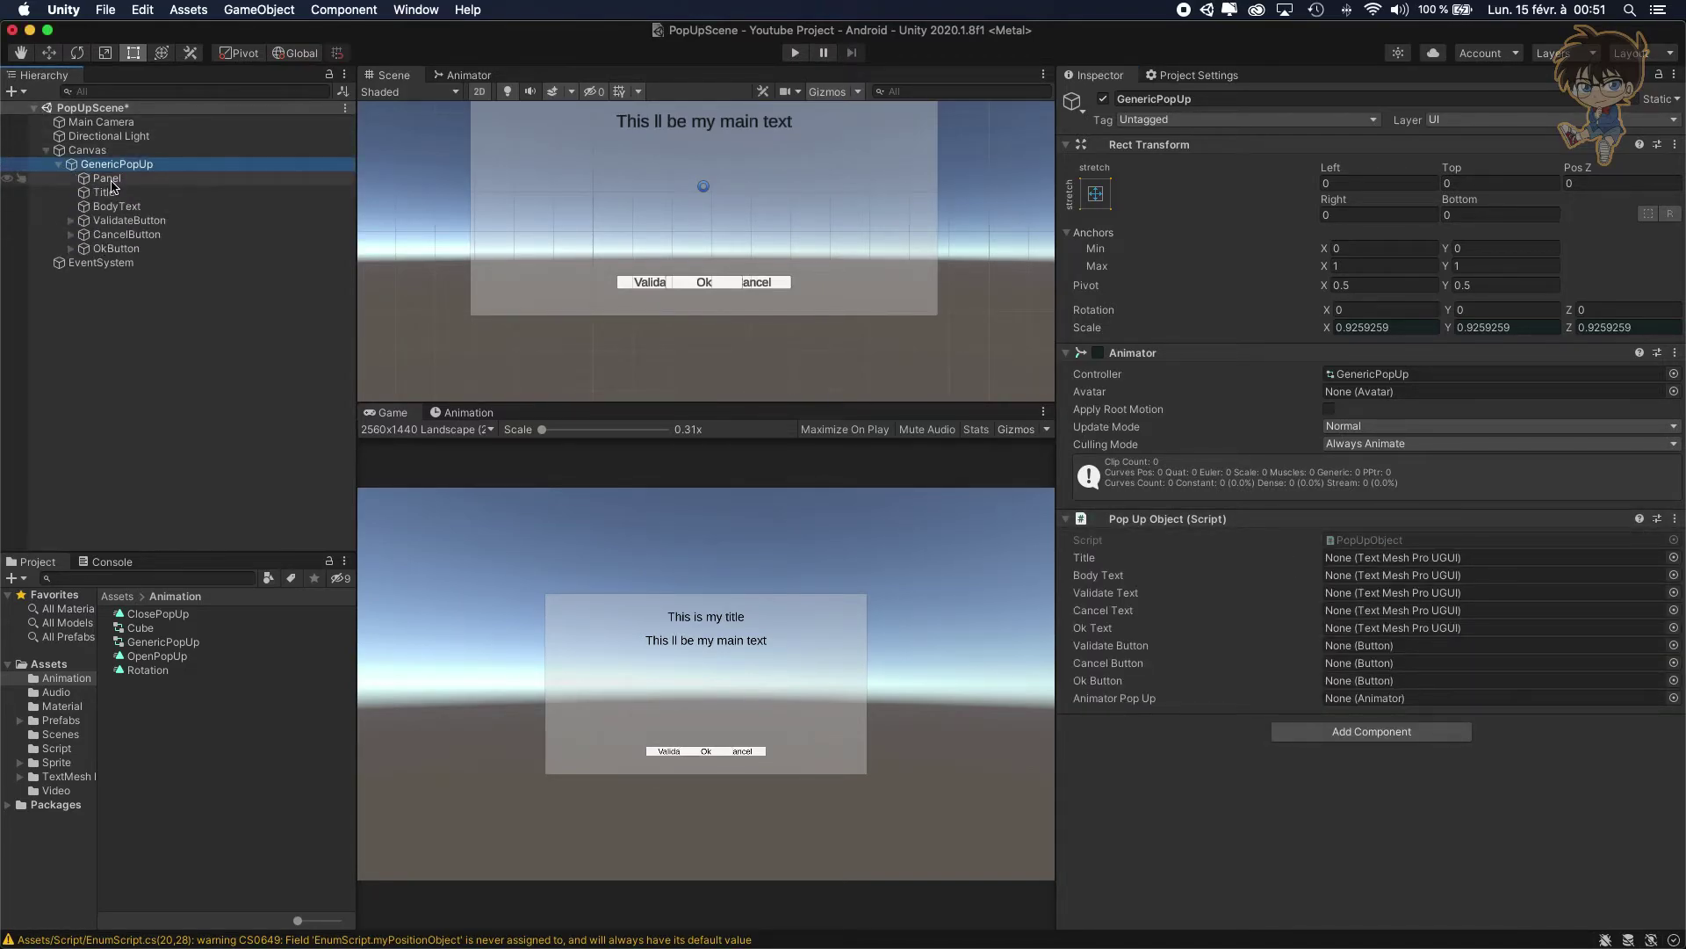
Link Title, BodyText and the Validate, Cancel and Ok button texts to their fields
left_click_drag(105, 192, 1386, 557)
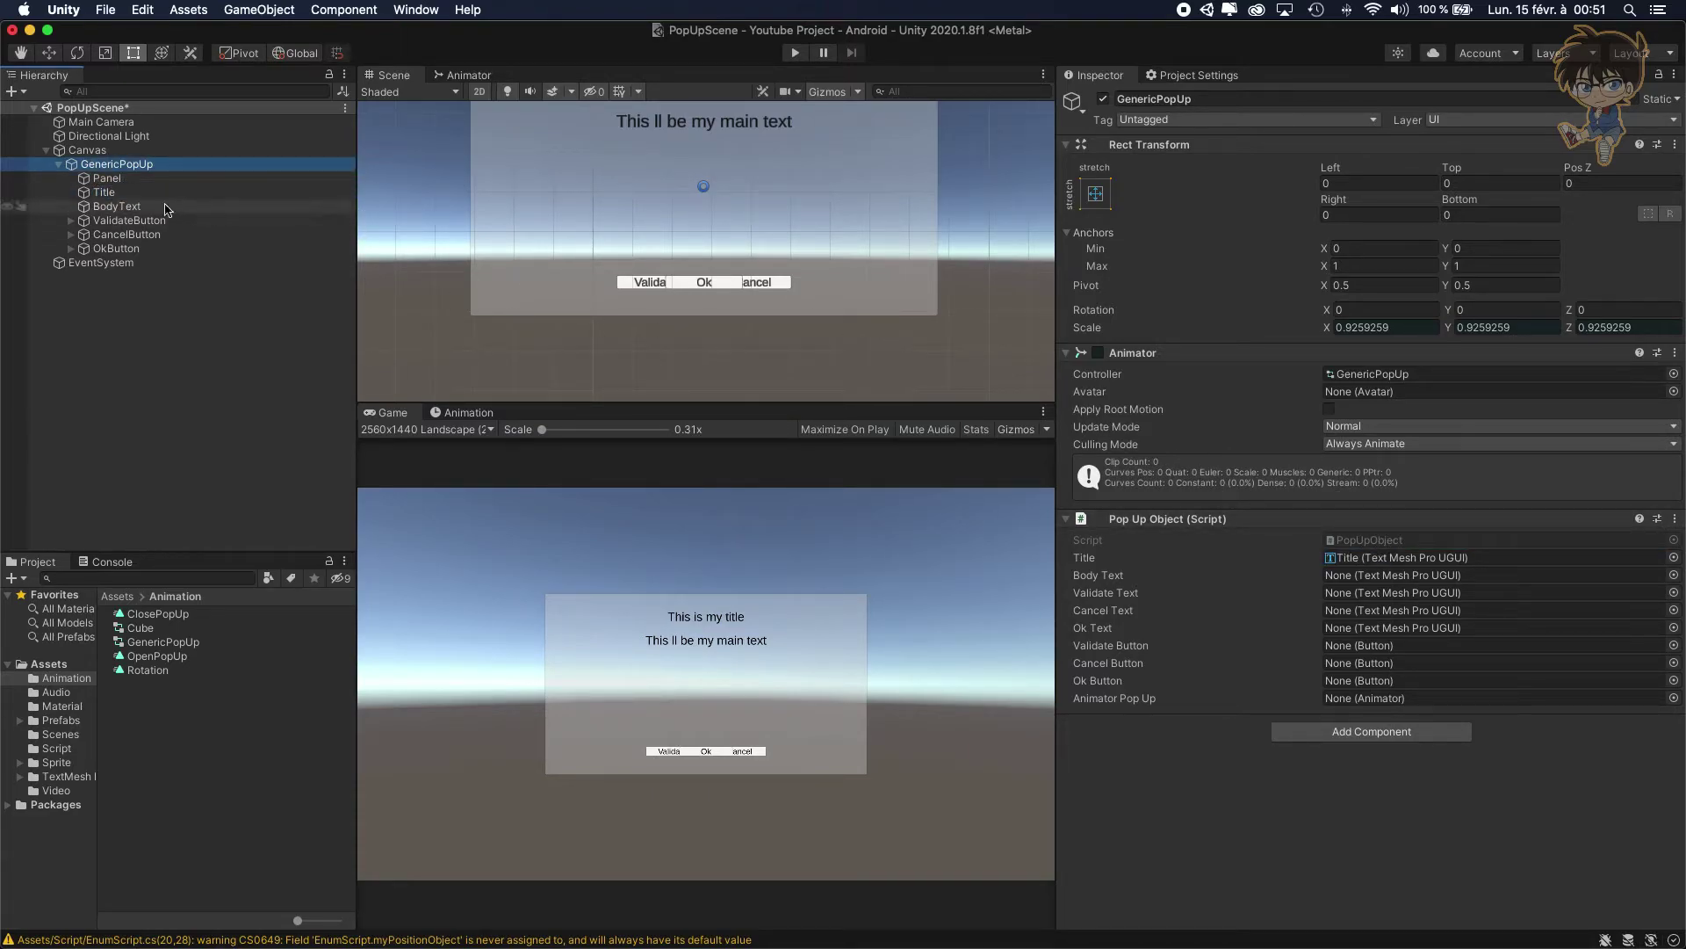
left_click_drag(106, 209, 1397, 575)
left_click(70, 220)
left_click_drag(132, 234, 1418, 593)
left_click(70, 250)
left_click_drag(132, 262, 1370, 609)
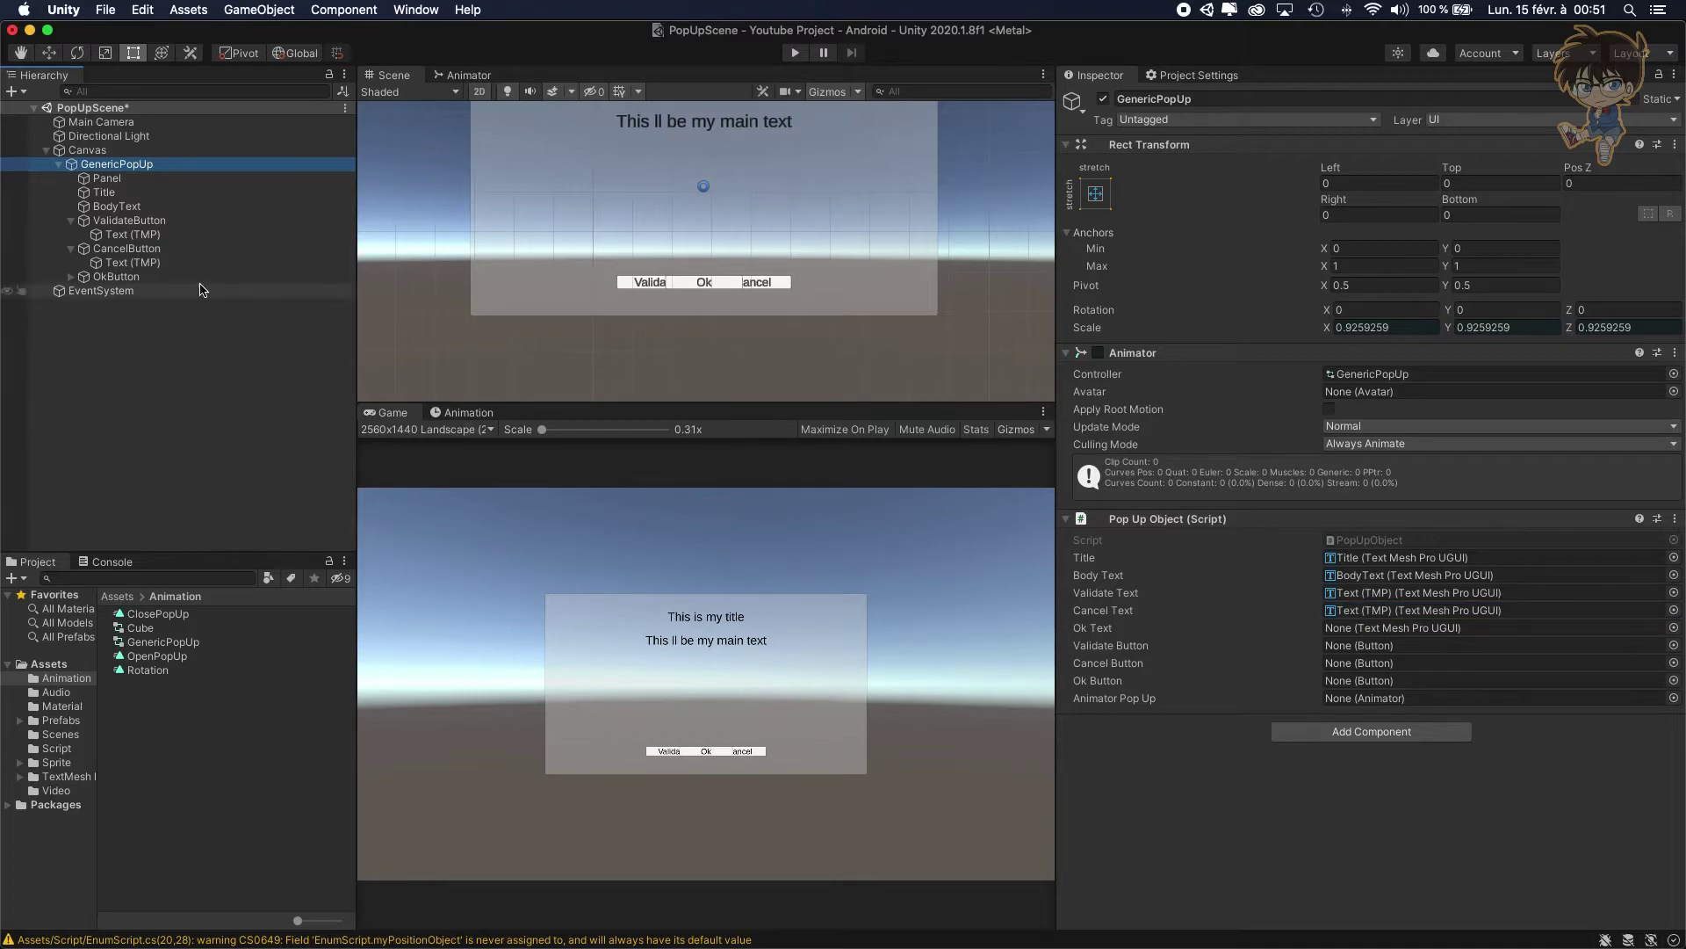
left_click(71, 277)
left_click_drag(119, 291, 1385, 633)
Link ValidateButton, CancelButton, OkButton and GenericPopUp's animator to their PopUpObject fields
left_click_drag(186, 223, 1349, 645)
left_click_drag(141, 252, 1389, 672)
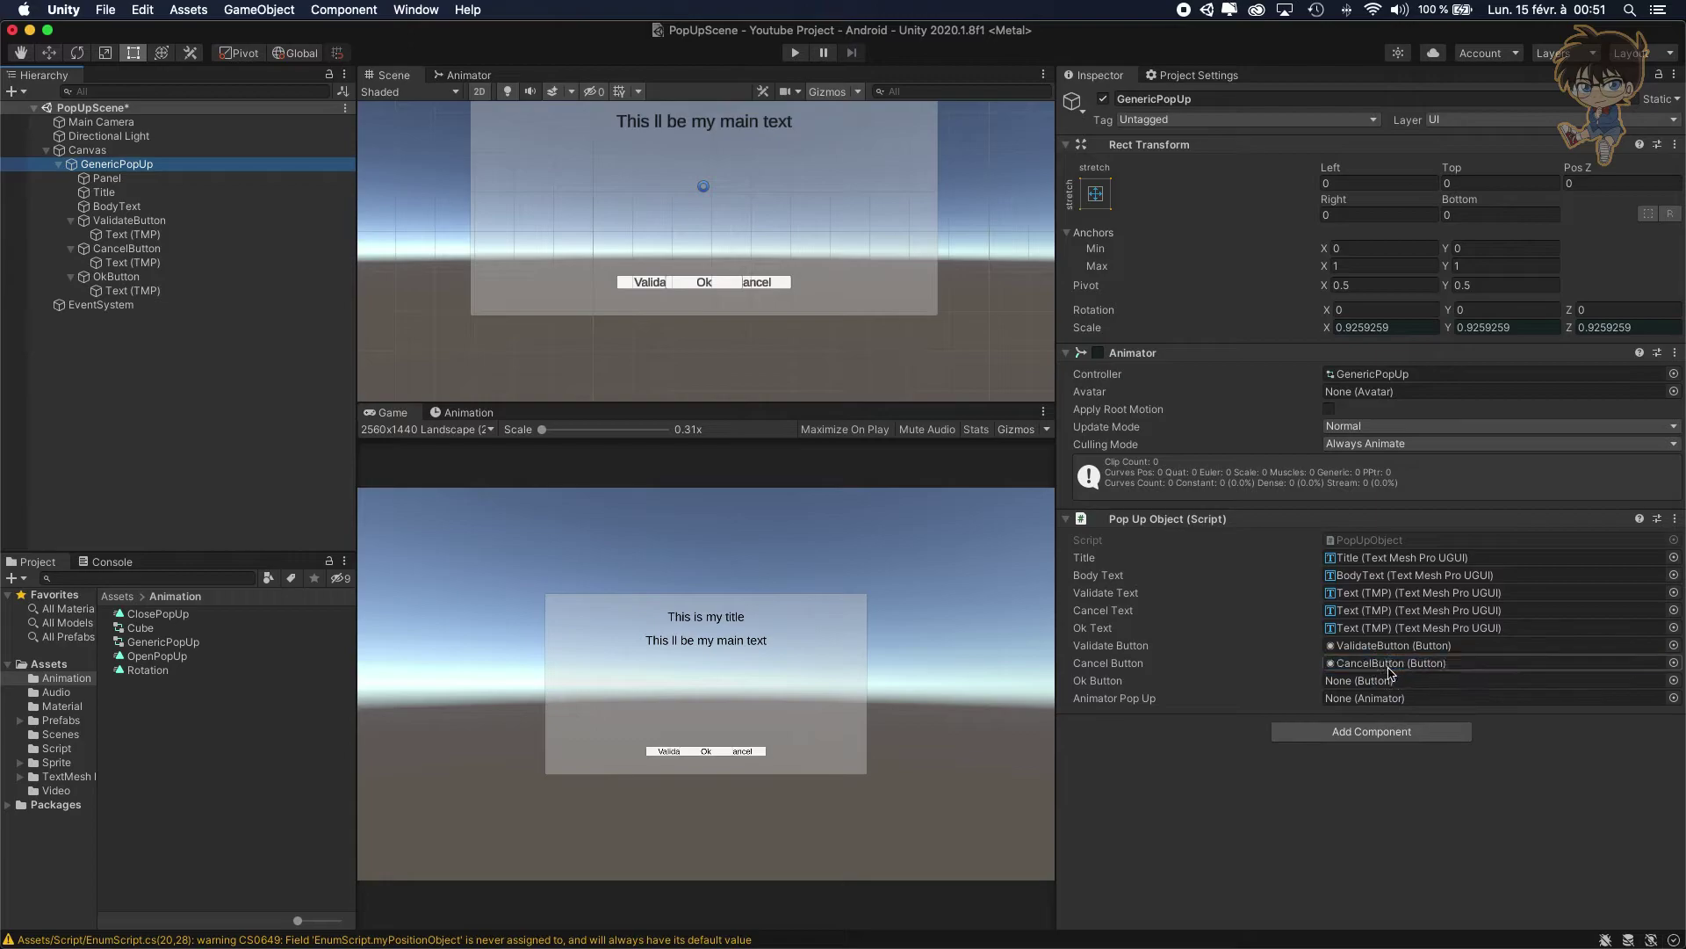
left_click_drag(116, 278, 1370, 681)
left_click_drag(158, 168, 1360, 698)
left_click(220, 395)
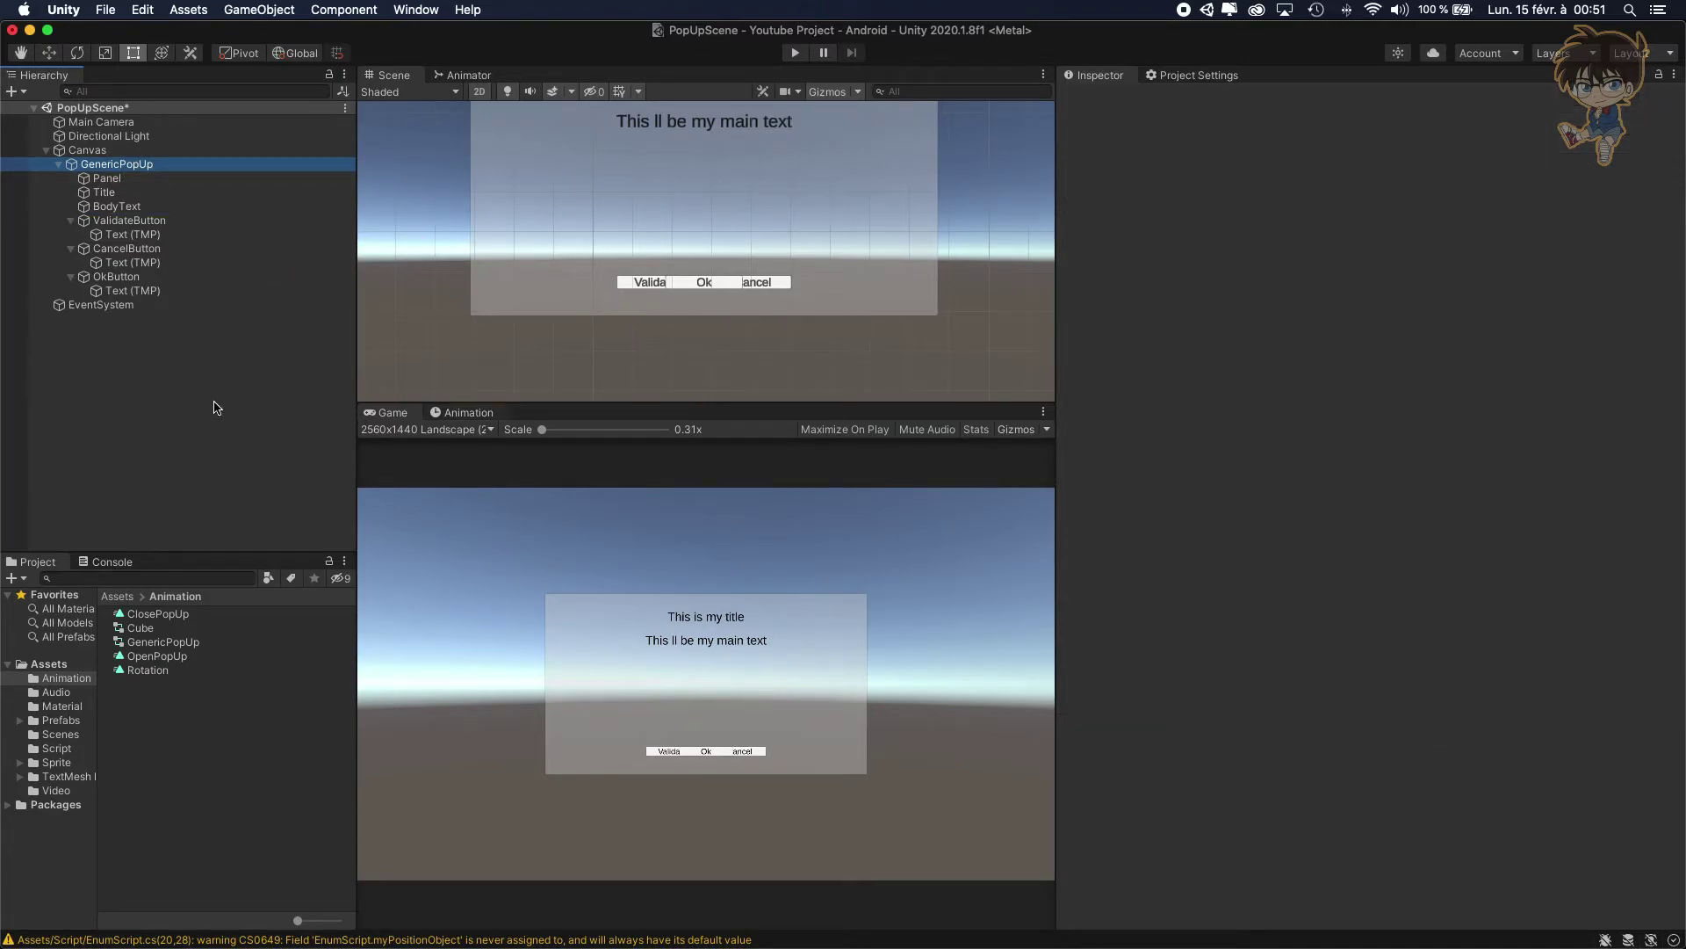
left_click(58, 164)
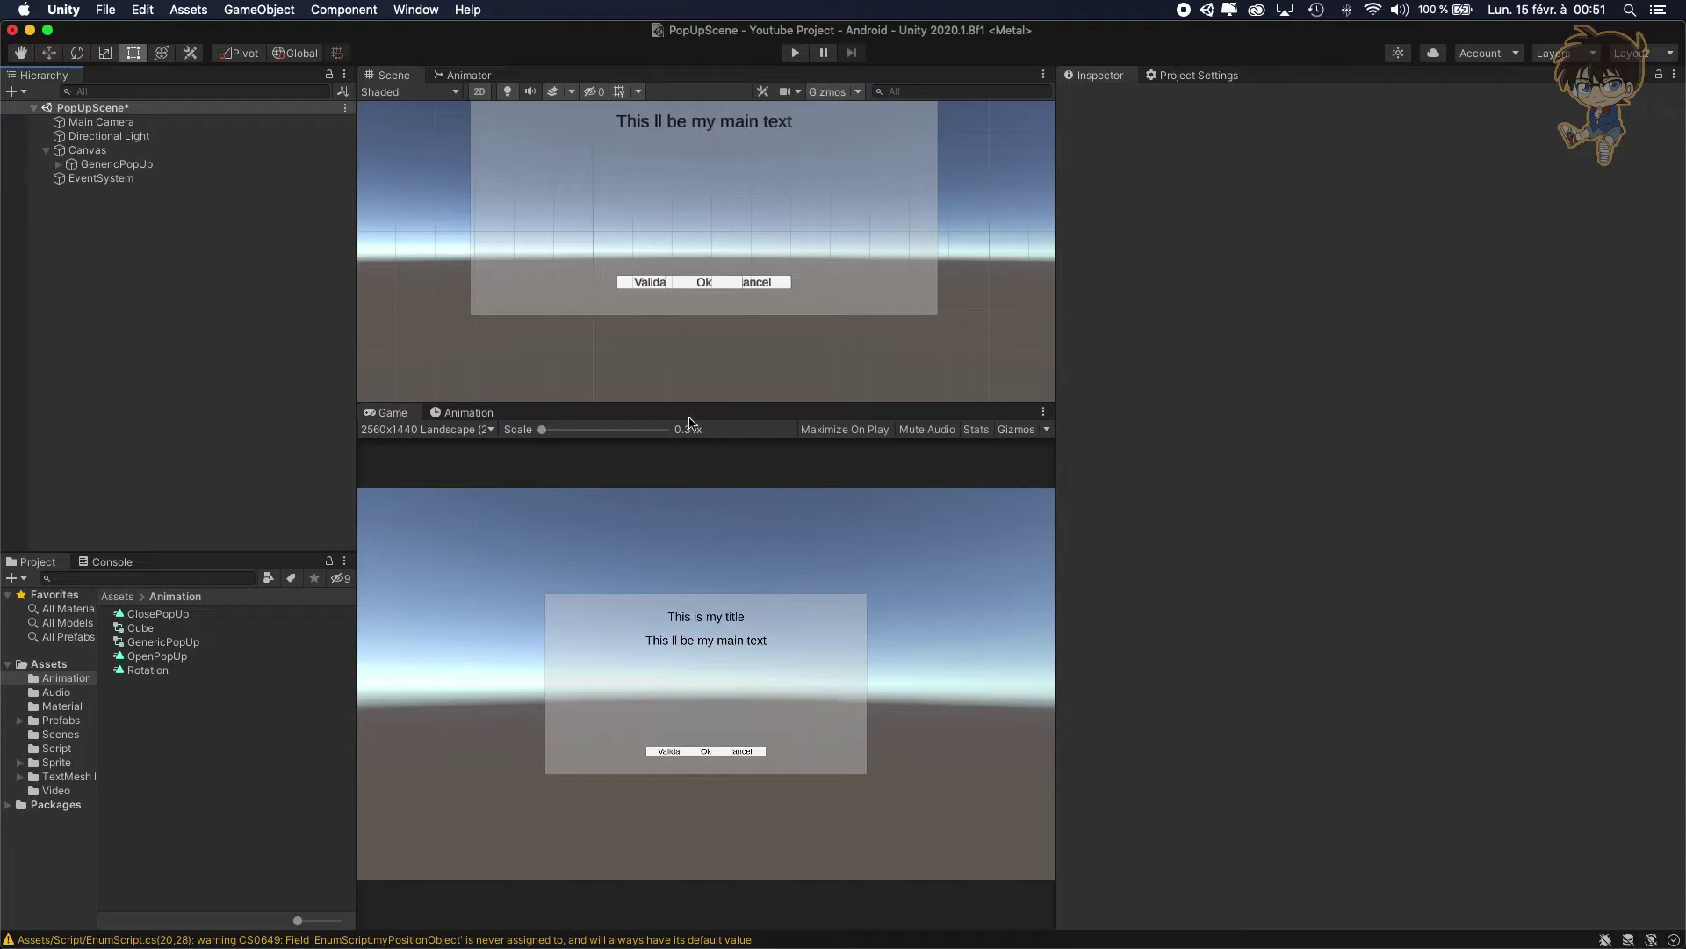
scroll(852, 272, "down", 1)
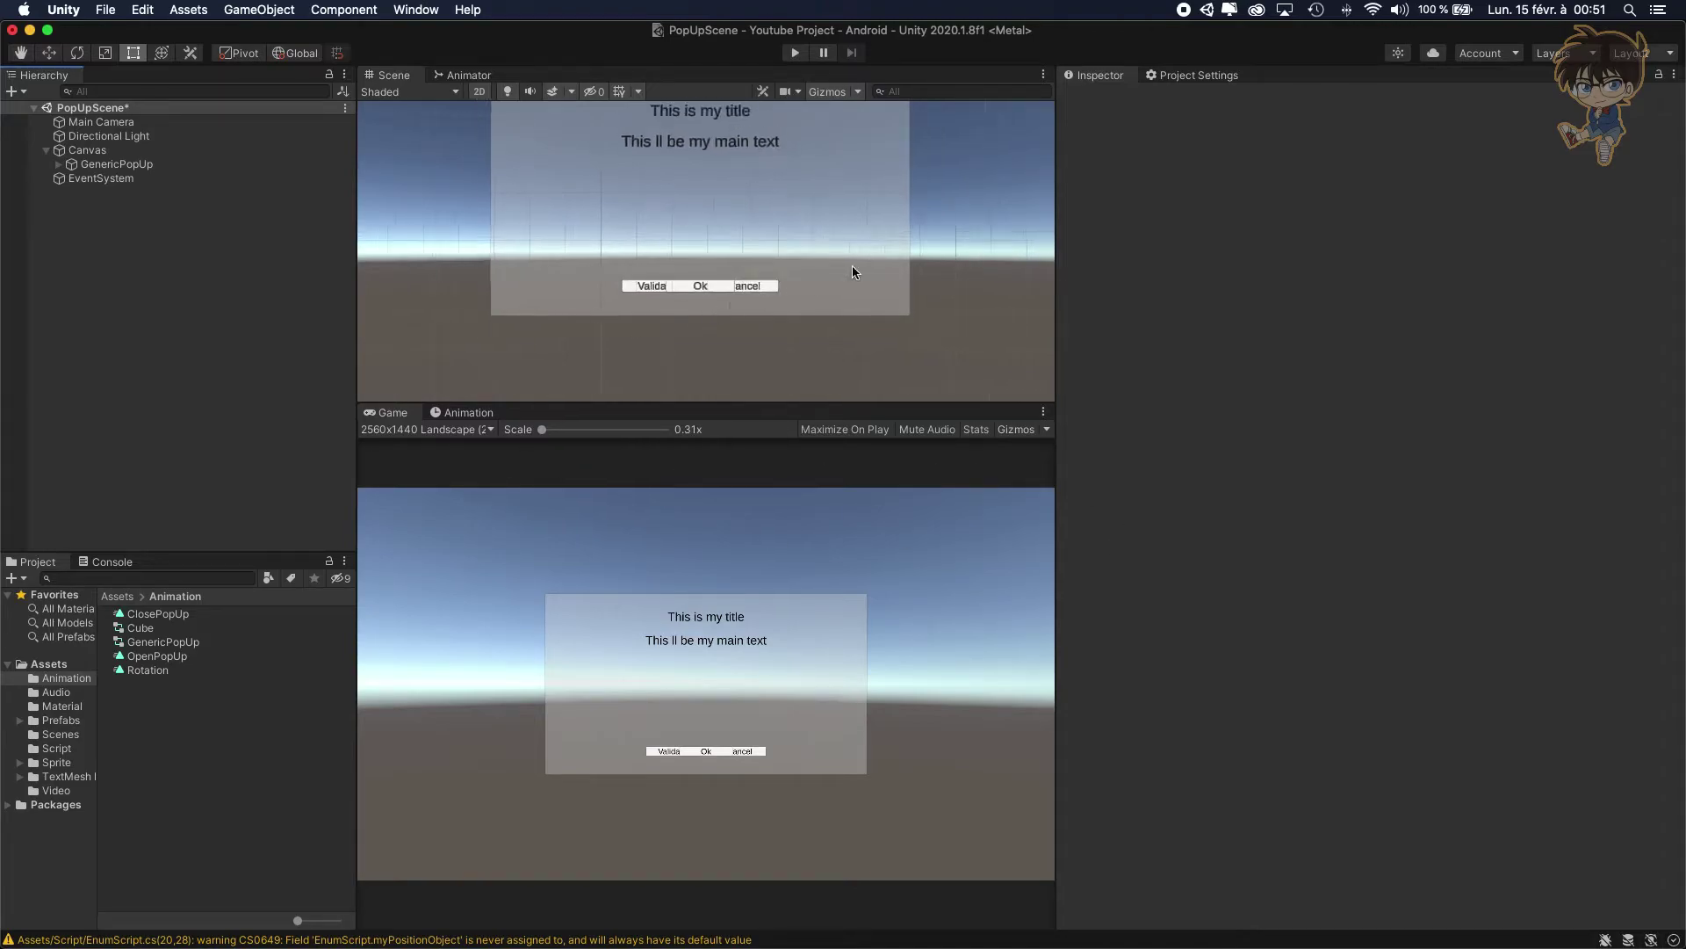
scroll(852, 271, "up", 2)
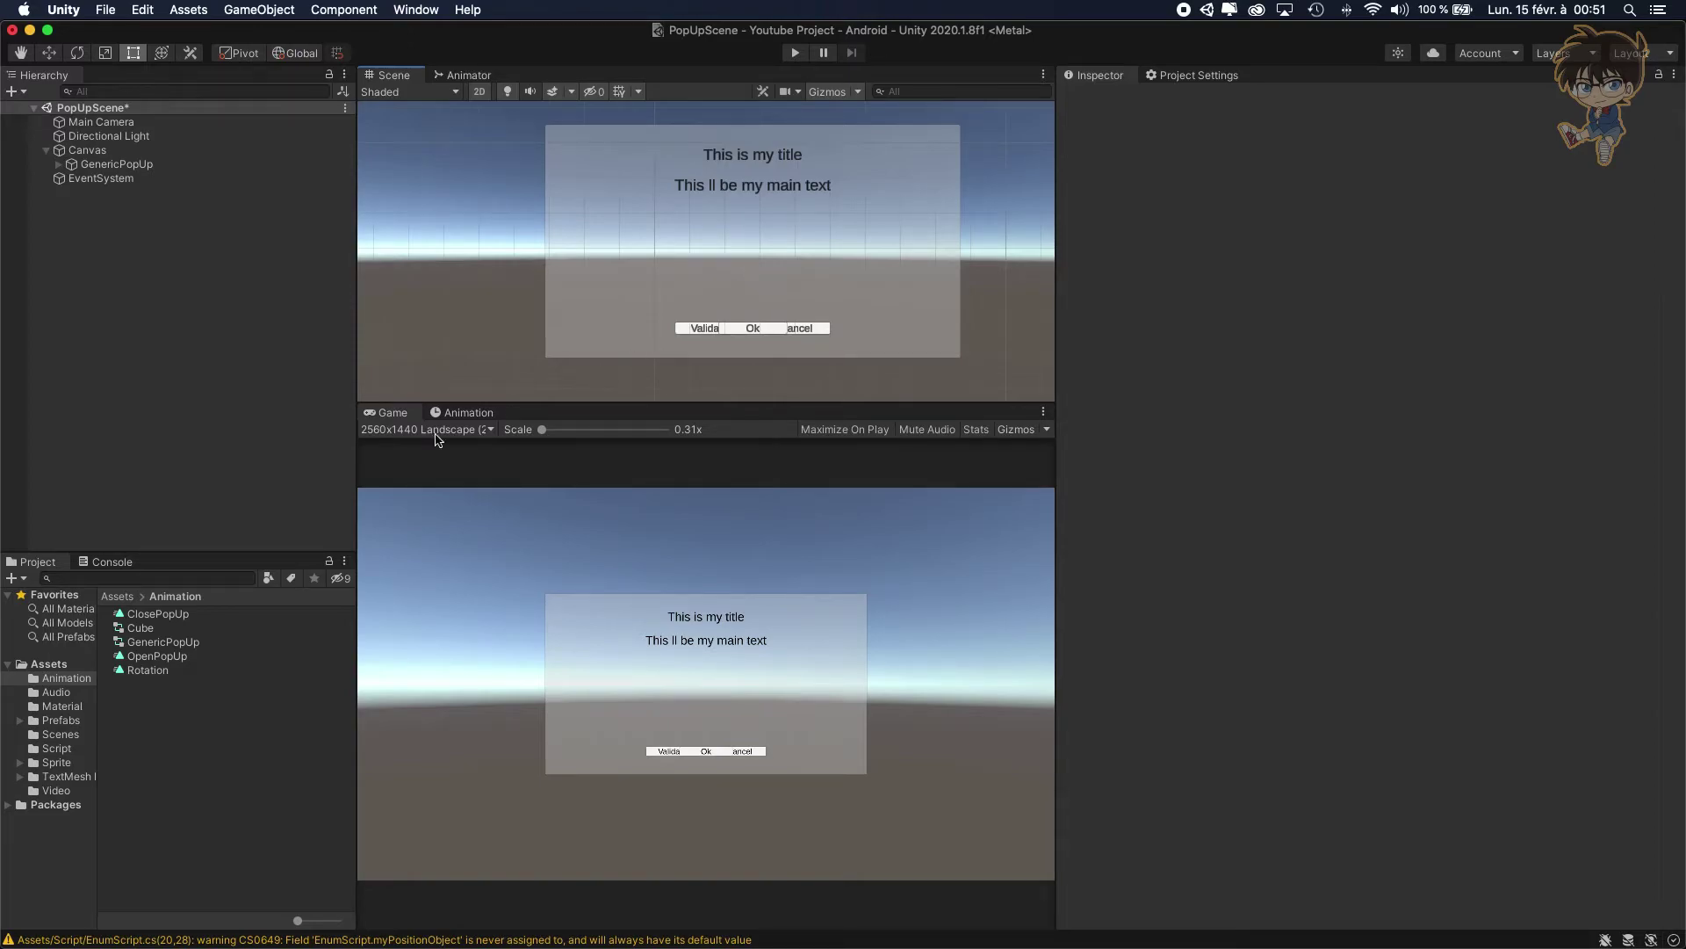
key("super+Tab")
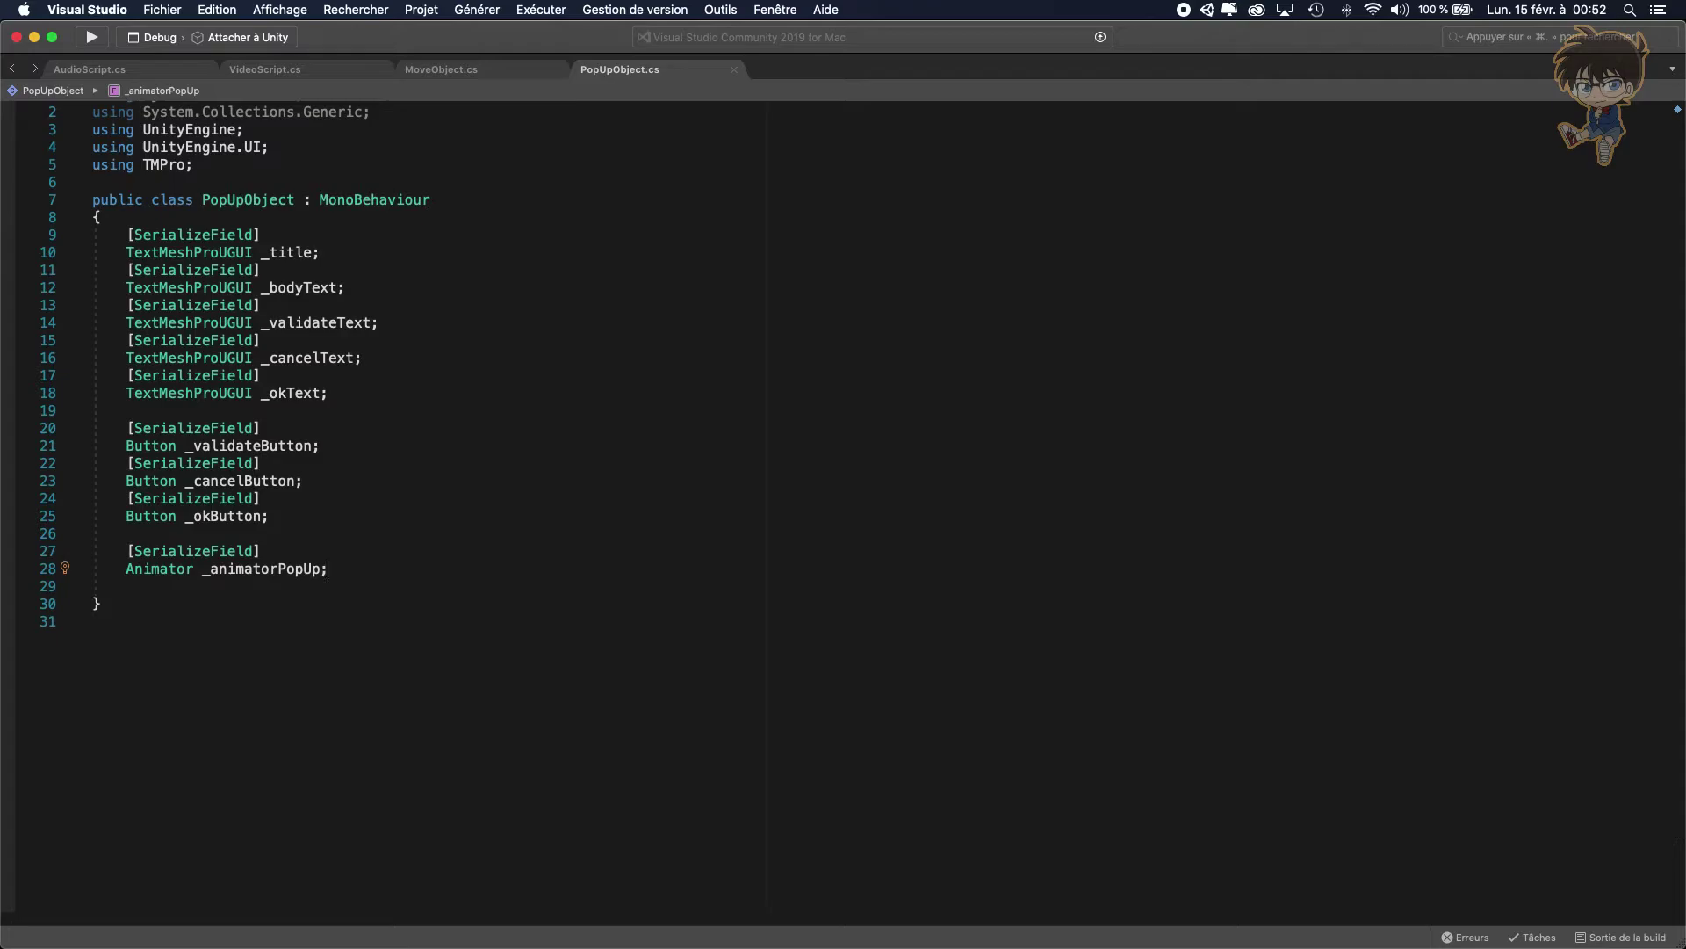
Below _animatorPopUp, declare 'public enum PopUpType' with first entry POP_UP_TYPE_T_B_V_C
key("super+Tab")
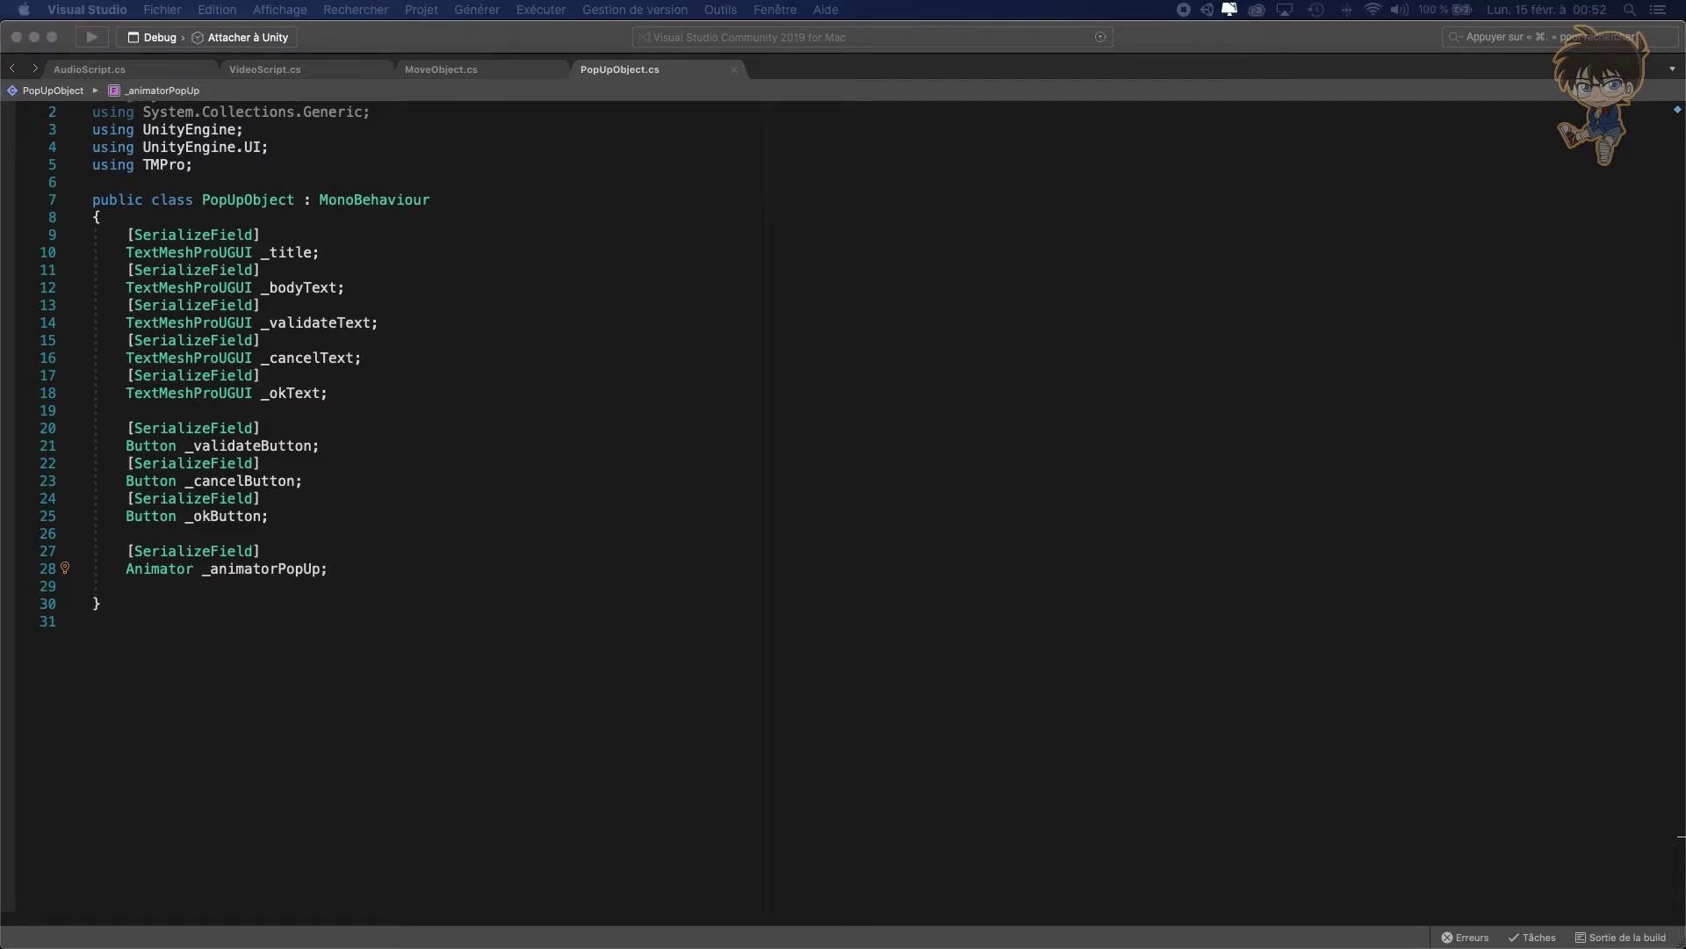
left_click(343, 572)
key("Return")
key("Return")
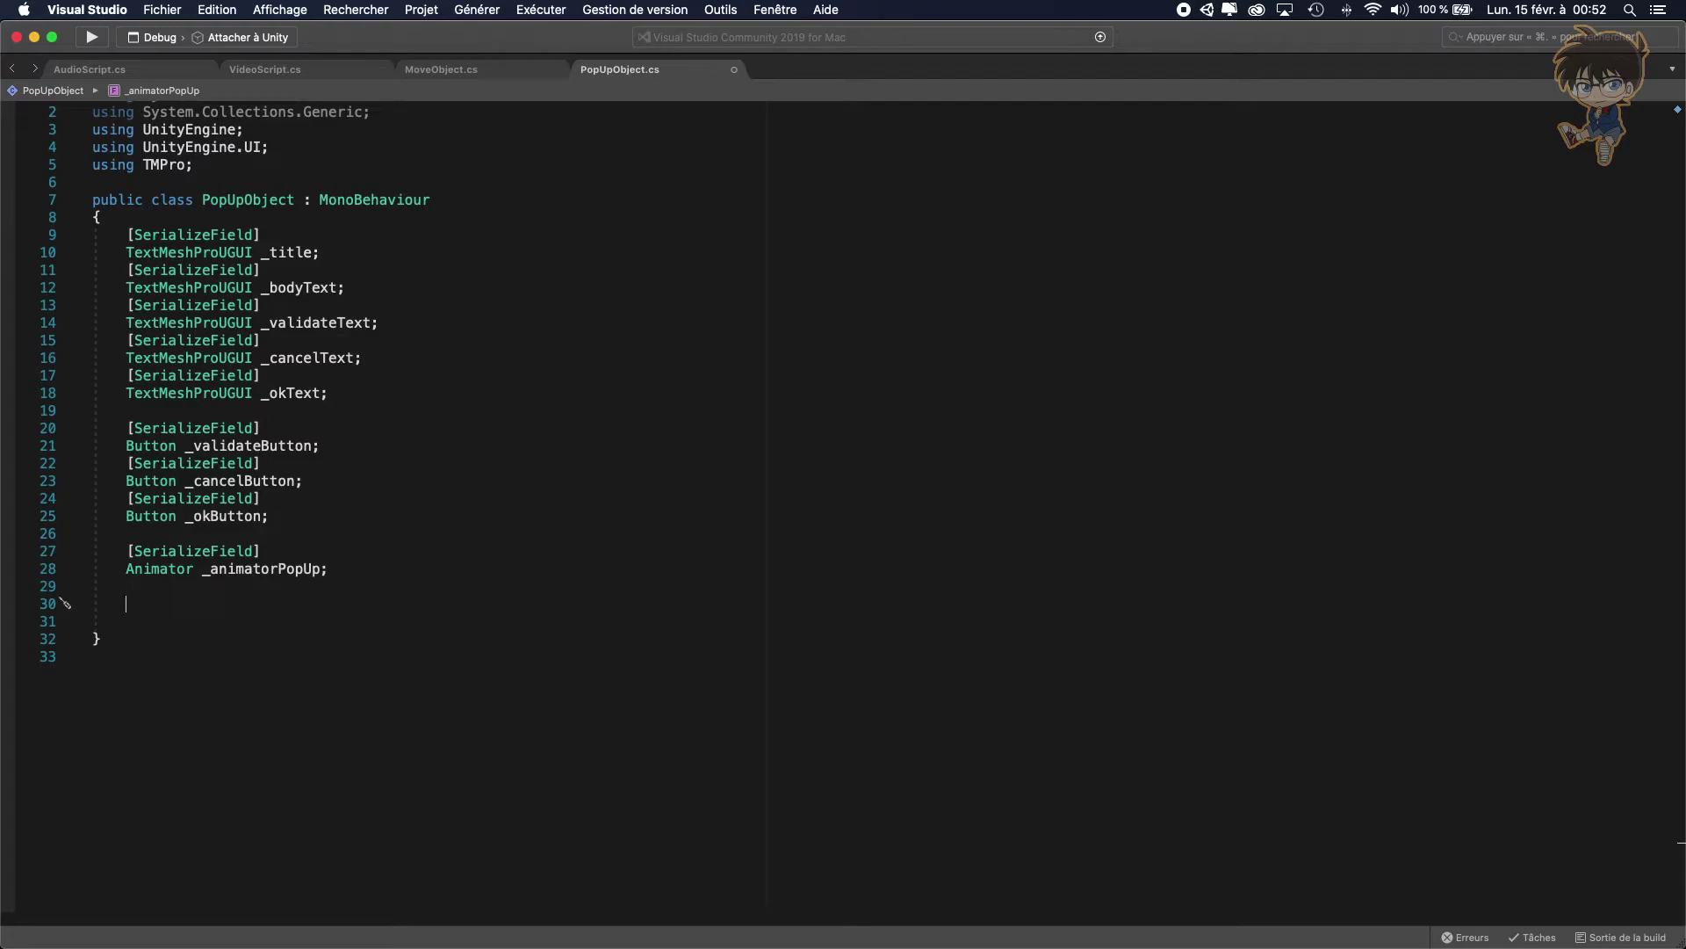
type("pu")
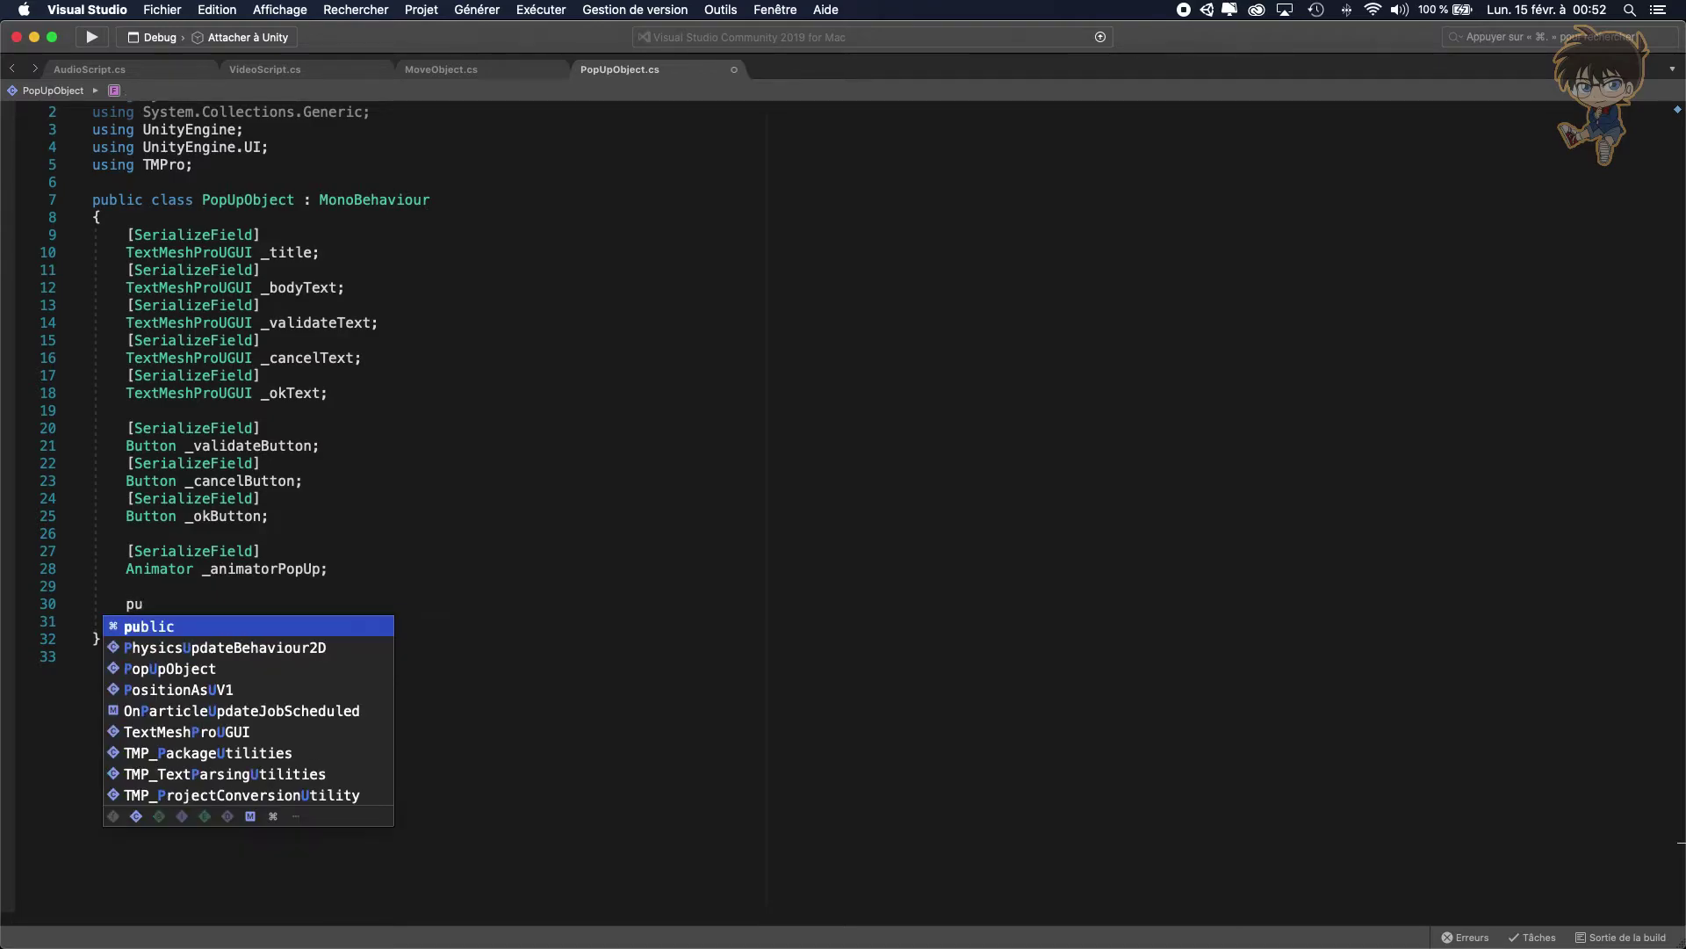
type("blic en")
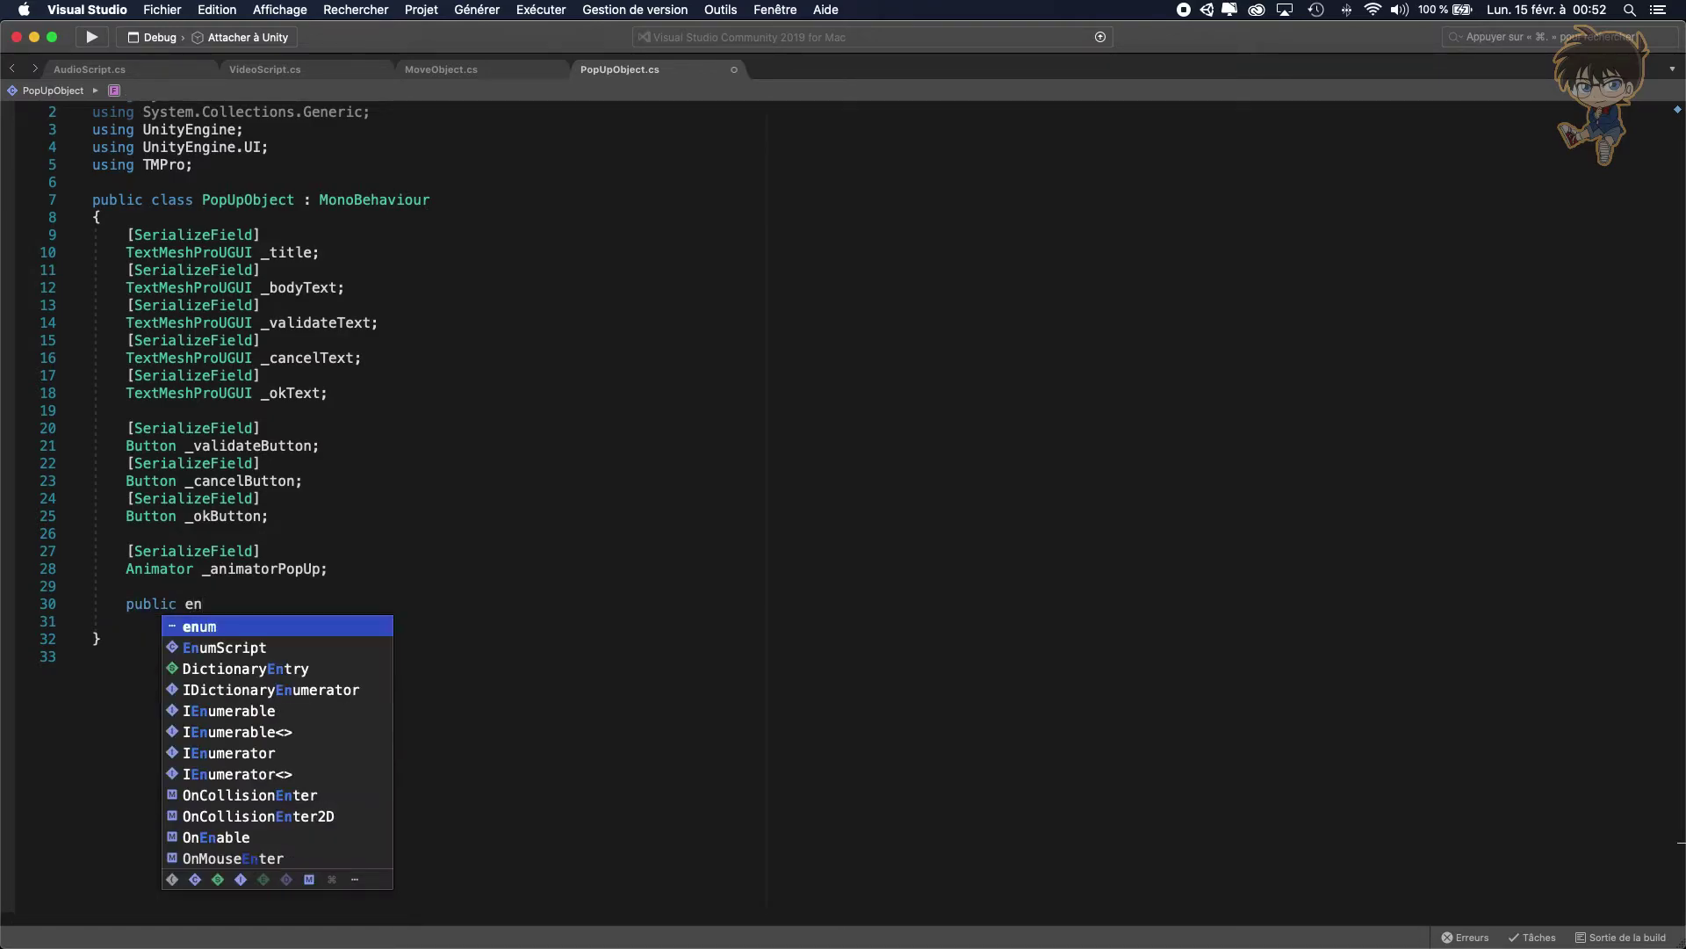
type("um P")
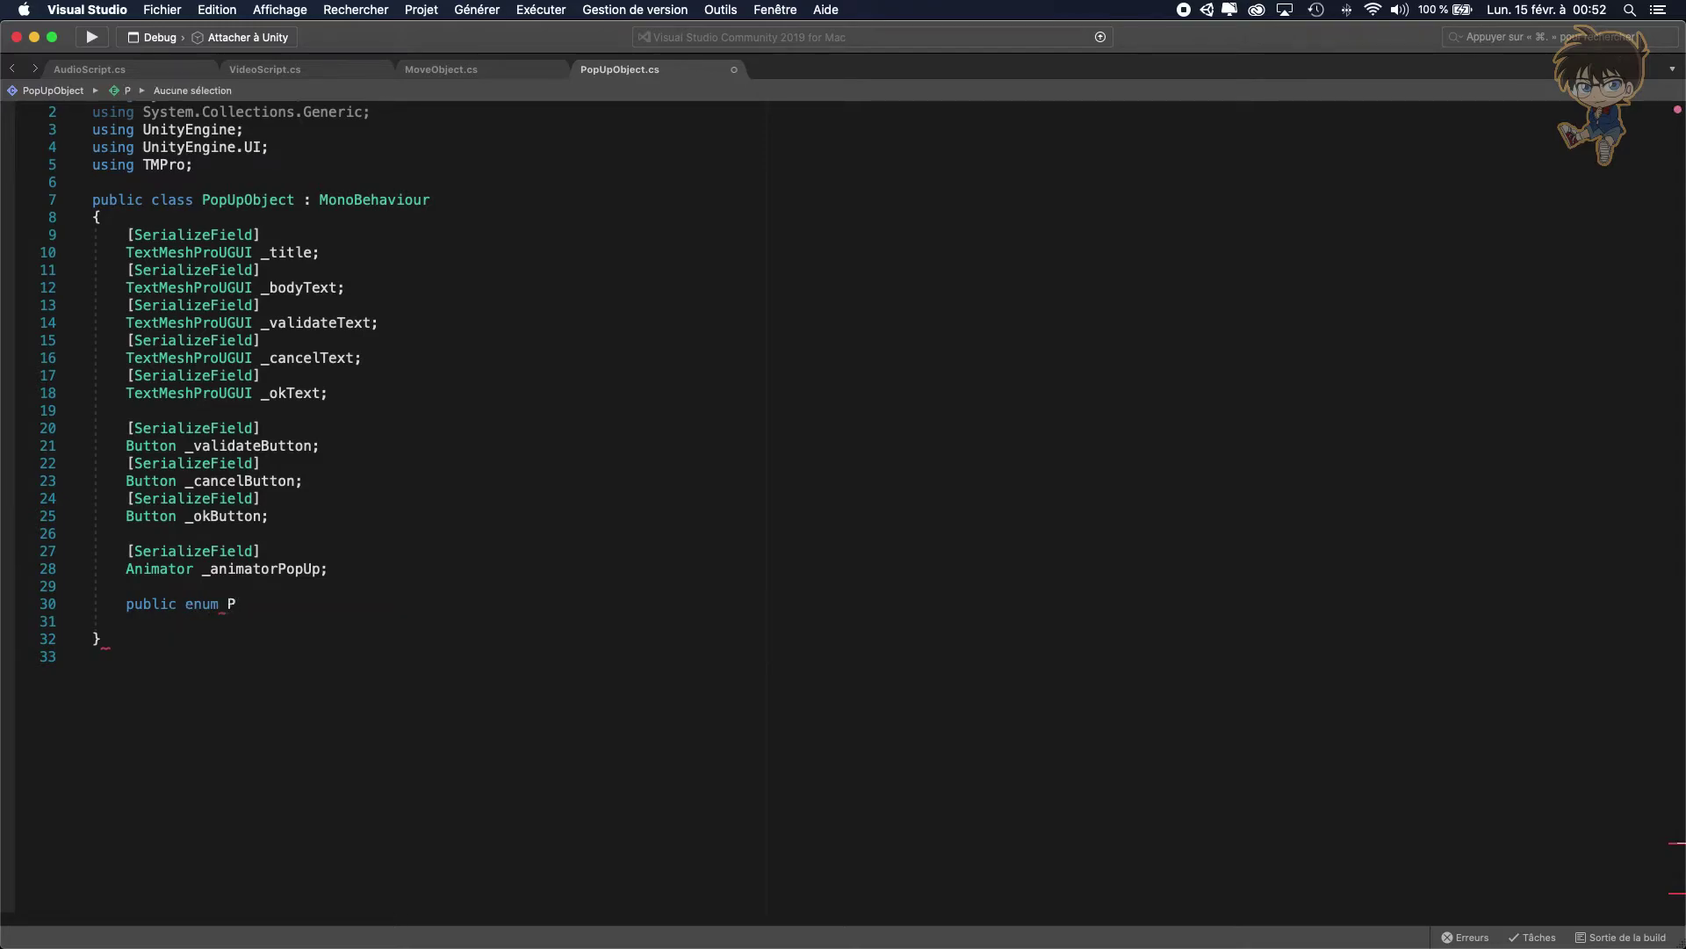
type("opUpType")
key("Return")
type("{")
key("Return")
type("POP_")
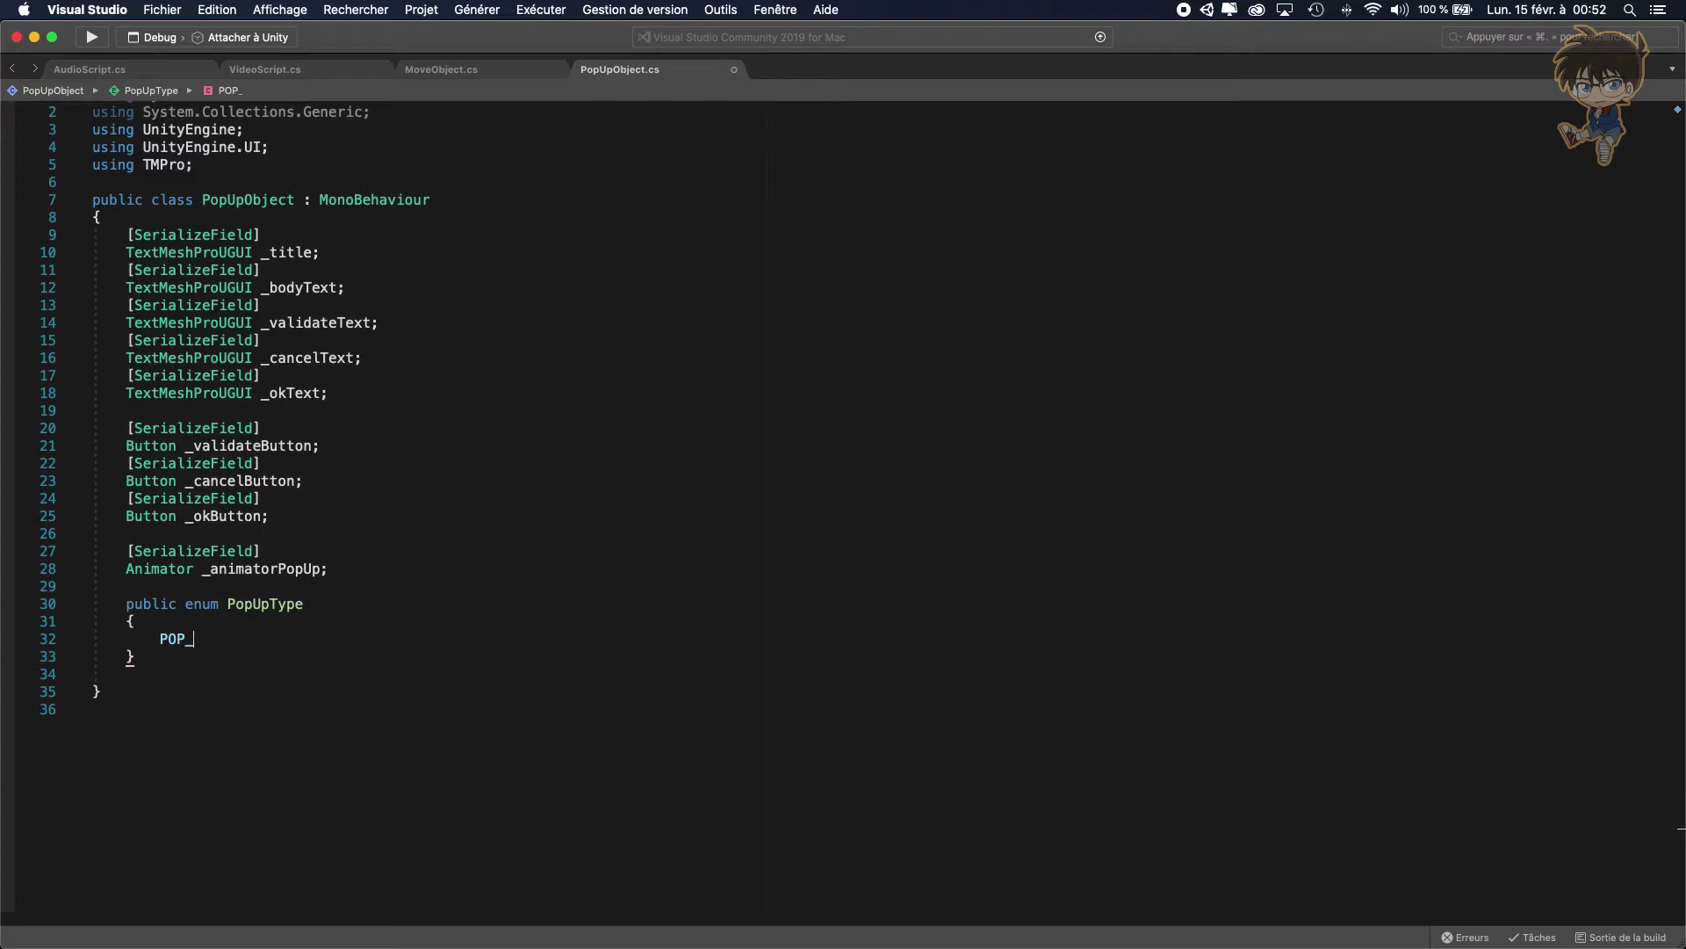
type("UP_TYPE_")
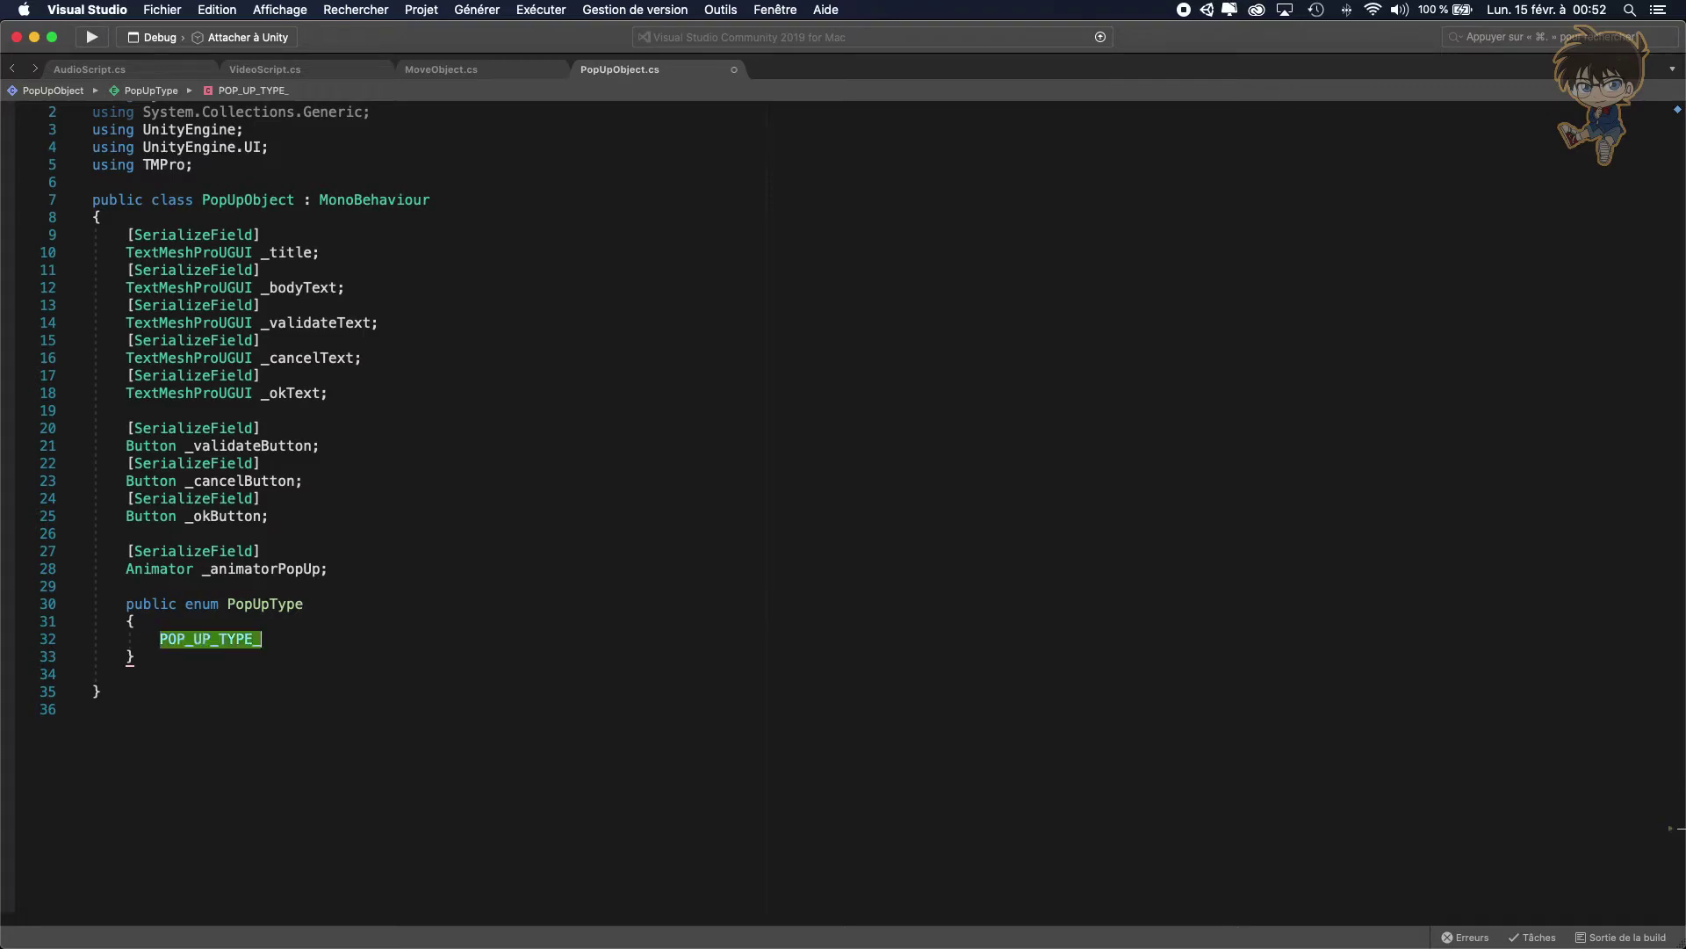
type("T_B_V")
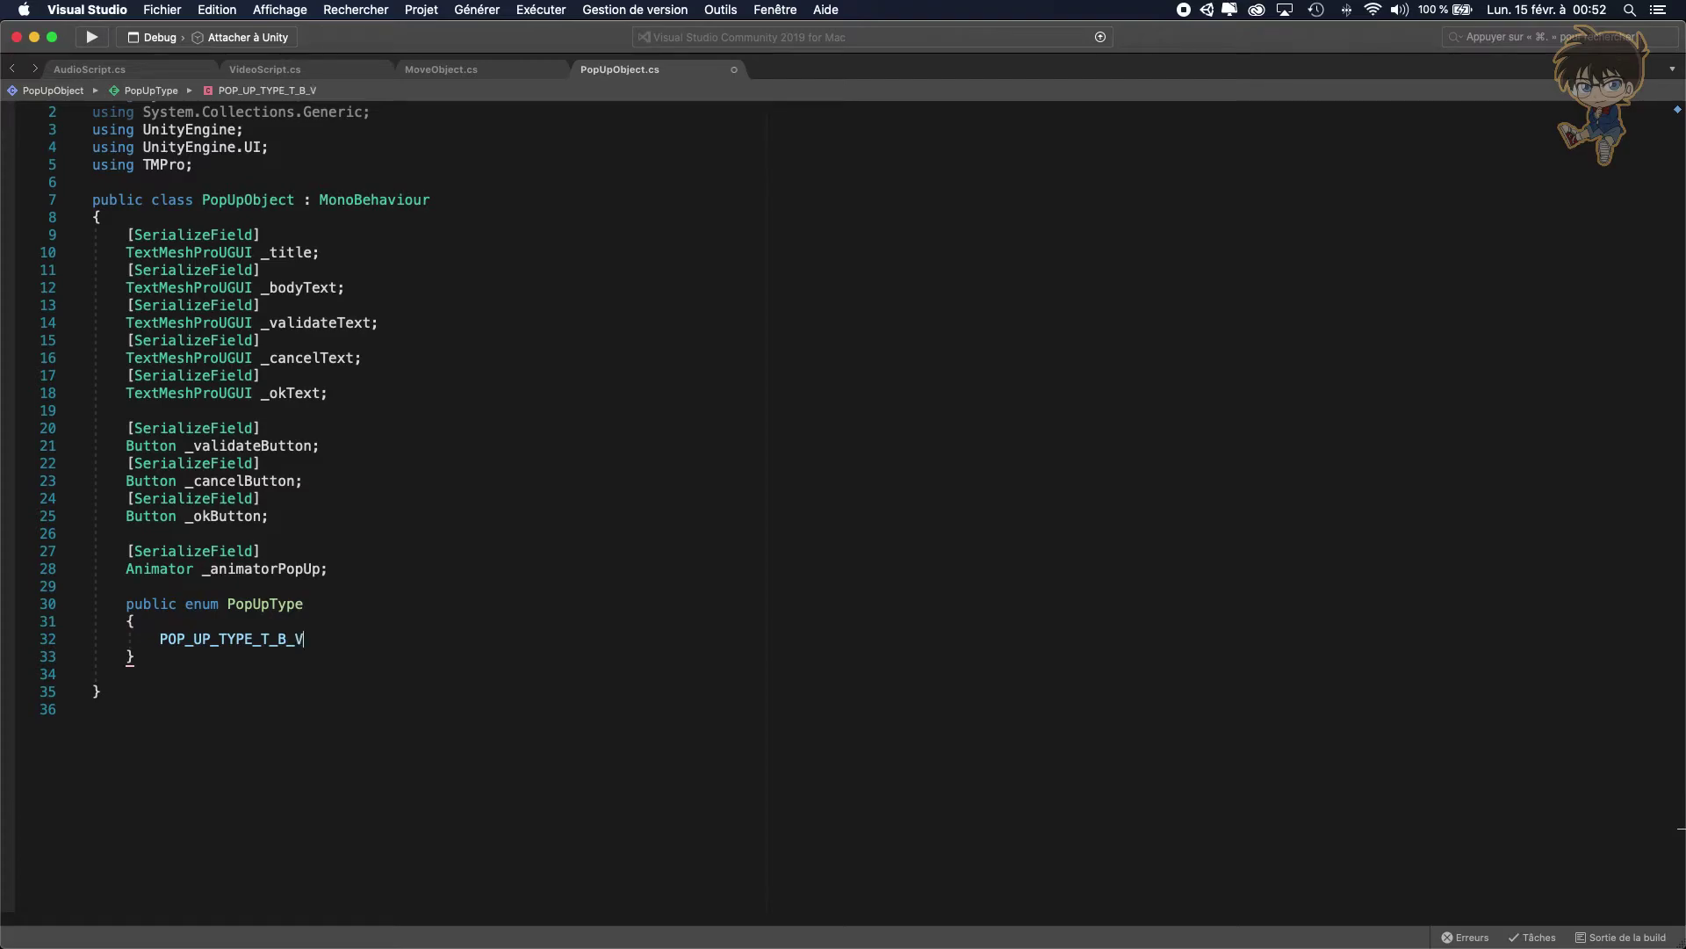
type("_C,")
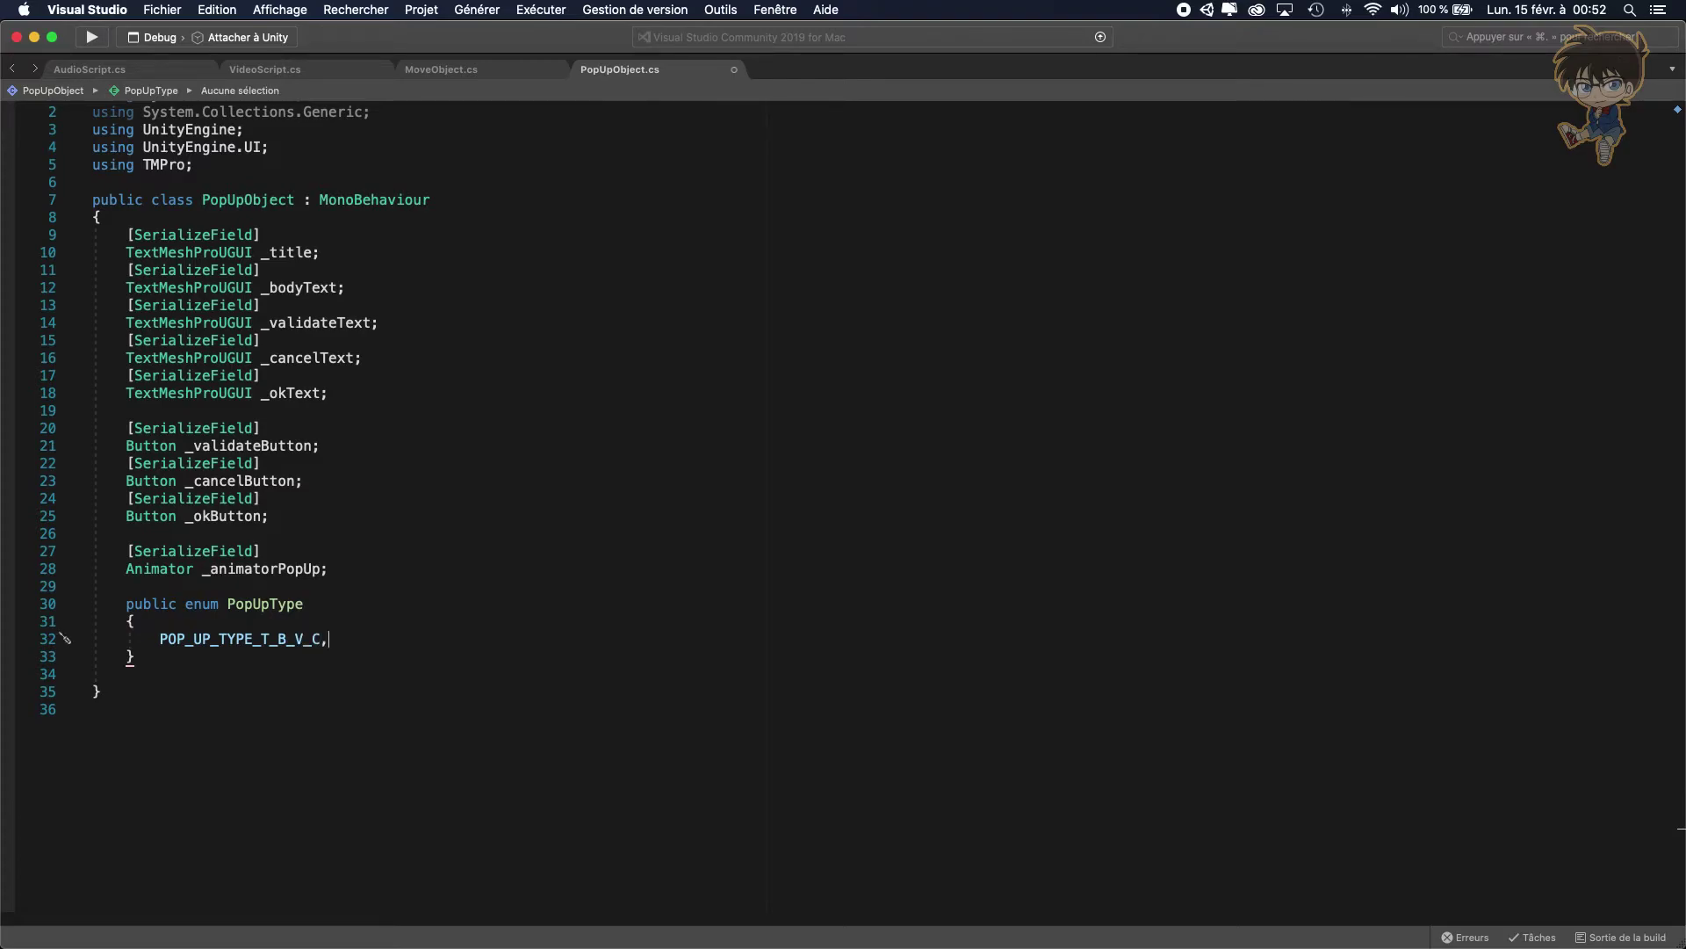